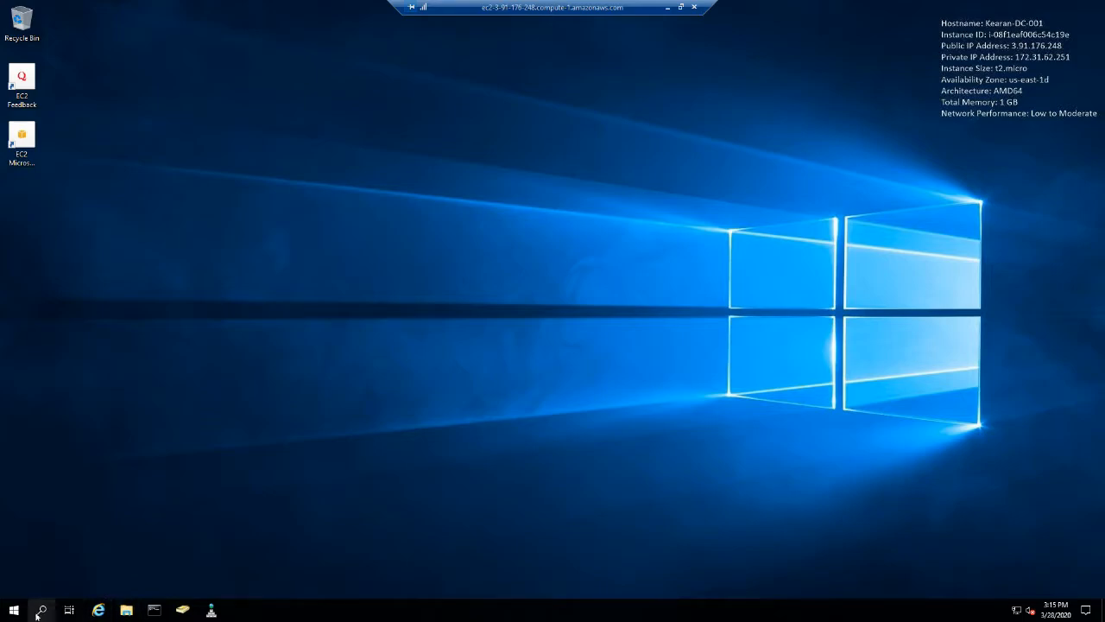
- Open the tool for creating and formatting hard disk partitions and enlarge its window to show both disks
{"action": "left_click", "coordinate": [13, 610]}
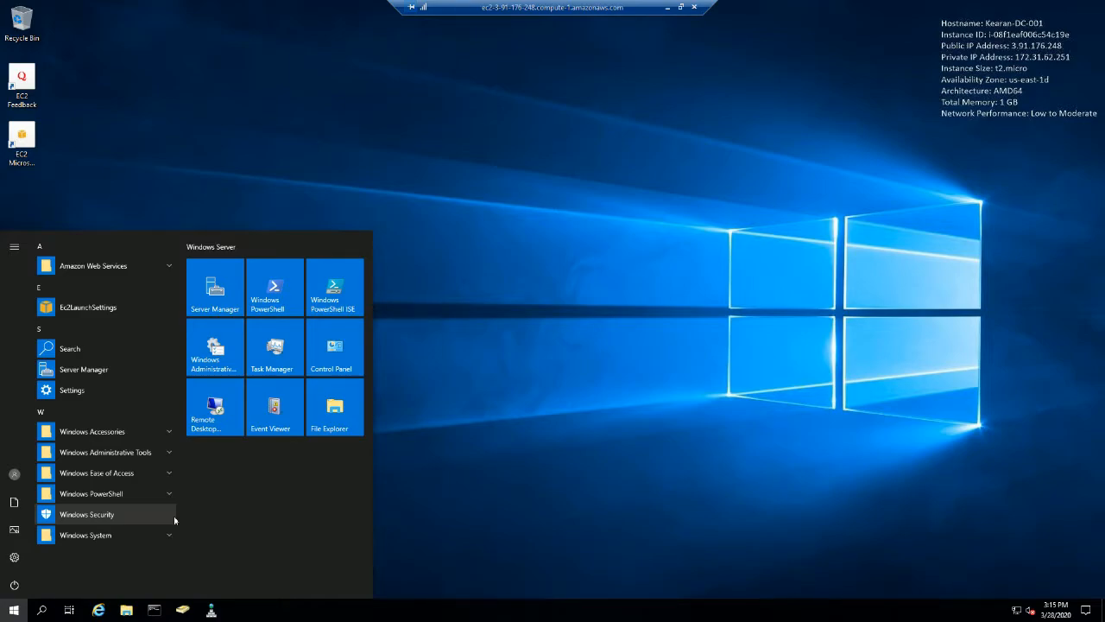
{"action": "type", "text": "device"}
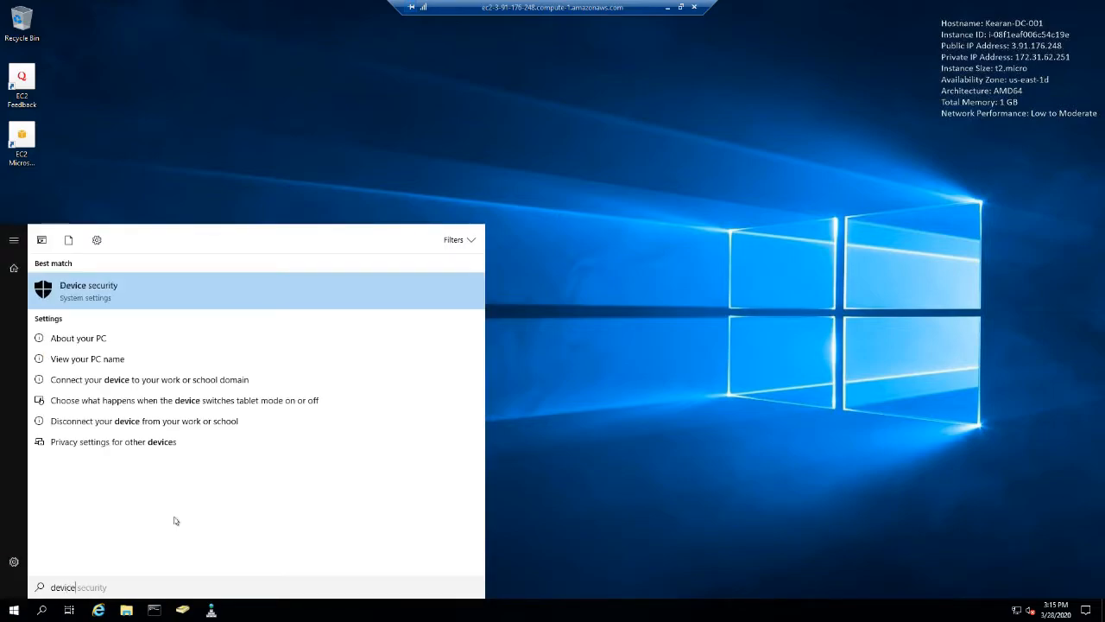
{"action": "key", "text": "BackSpace"}
{"action": "key", "text": "BackSpace"}
{"action": "key", "text": "BackSpace"}
{"action": "key", "text": "BackSpace"}
{"action": "key", "text": "BackSpace"}
{"action": "type", "text": "isk"}
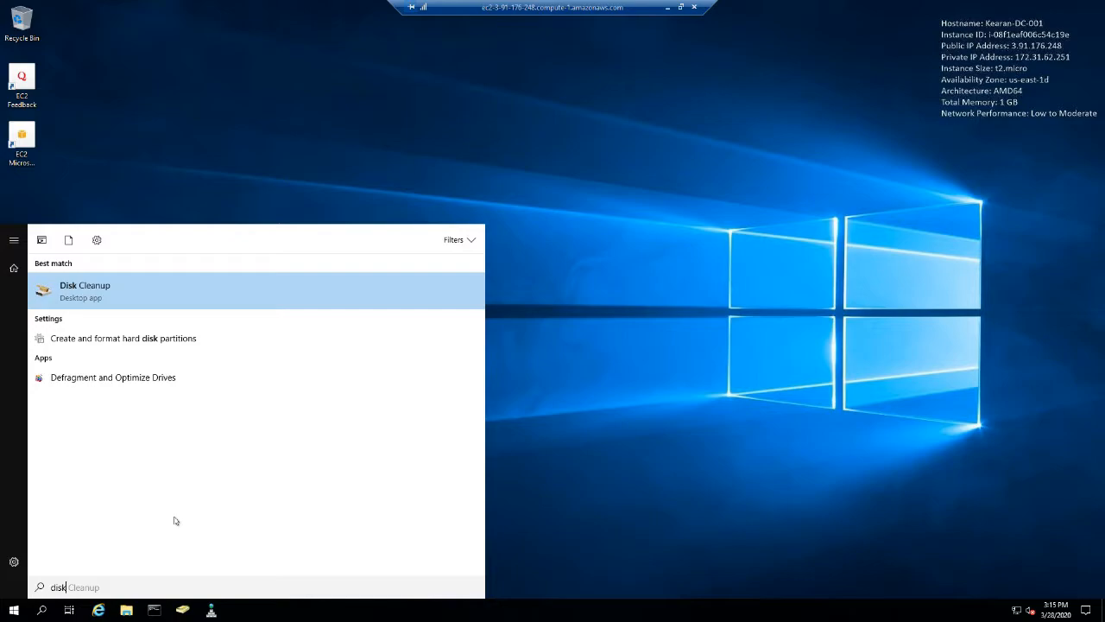
{"action": "key", "text": "Down"}
{"action": "key", "text": "Return"}
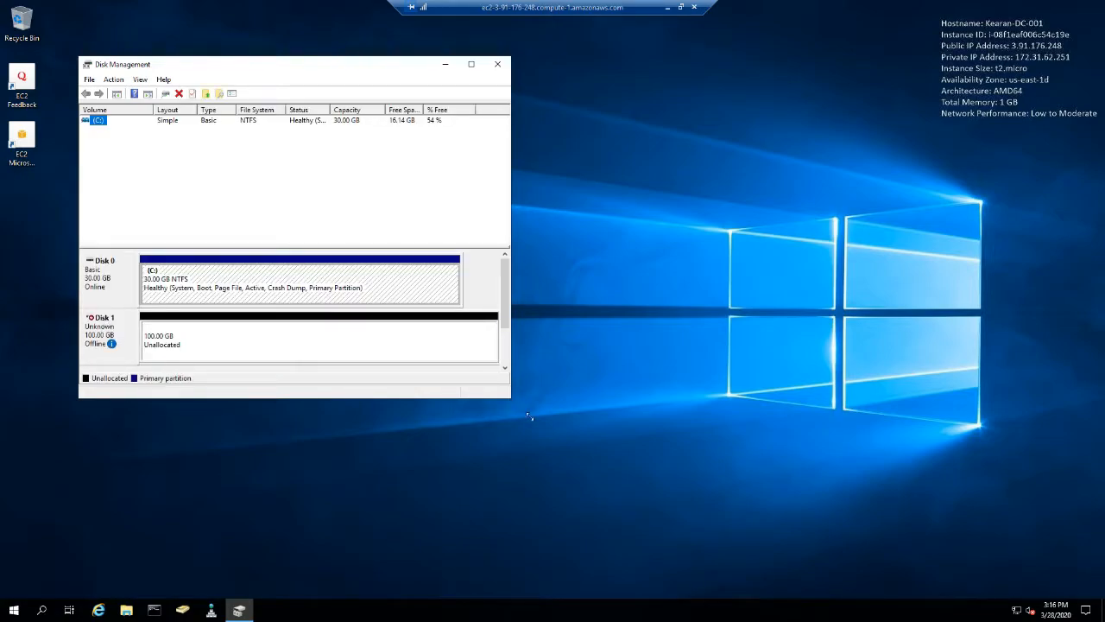
{"action": "left_click_drag", "start_coordinate": [529, 416], "coordinate": [620, 478]}
- Bring the offline 100 GB Disk 1 online
{"action": "mouse_move", "coordinate": [100, 331]}
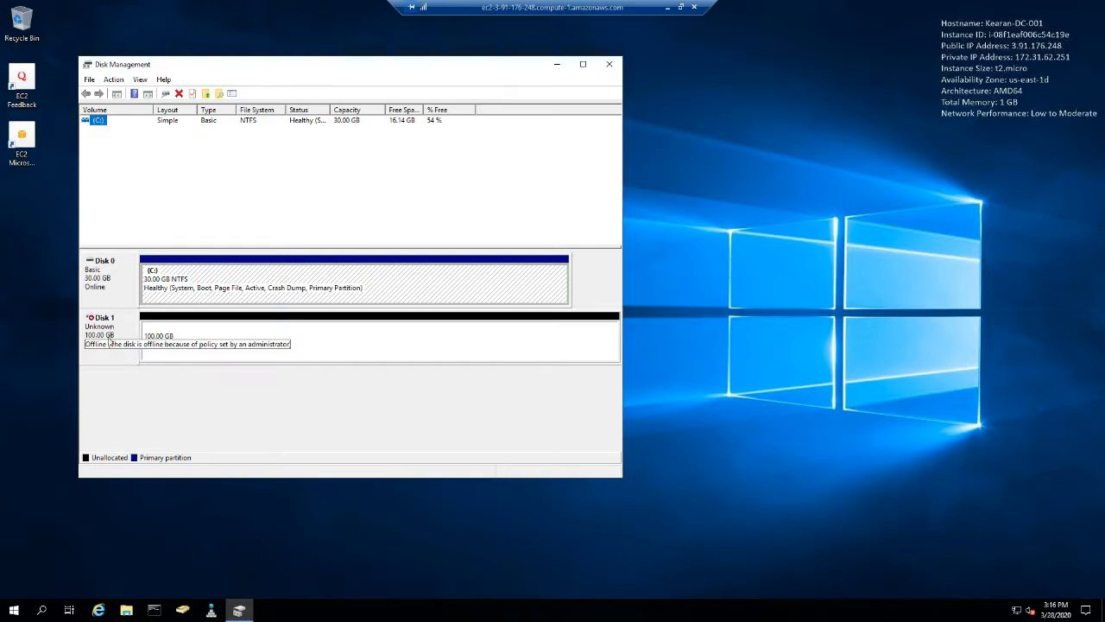
{"action": "right_click", "coordinate": [95, 329]}
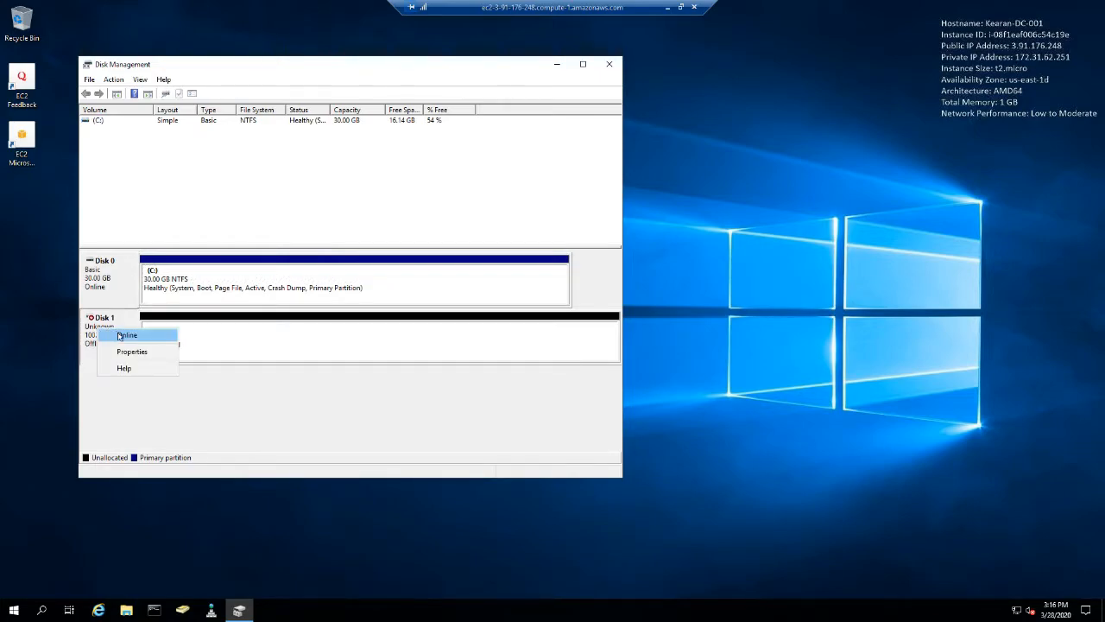
{"action": "left_click", "coordinate": [115, 332]}
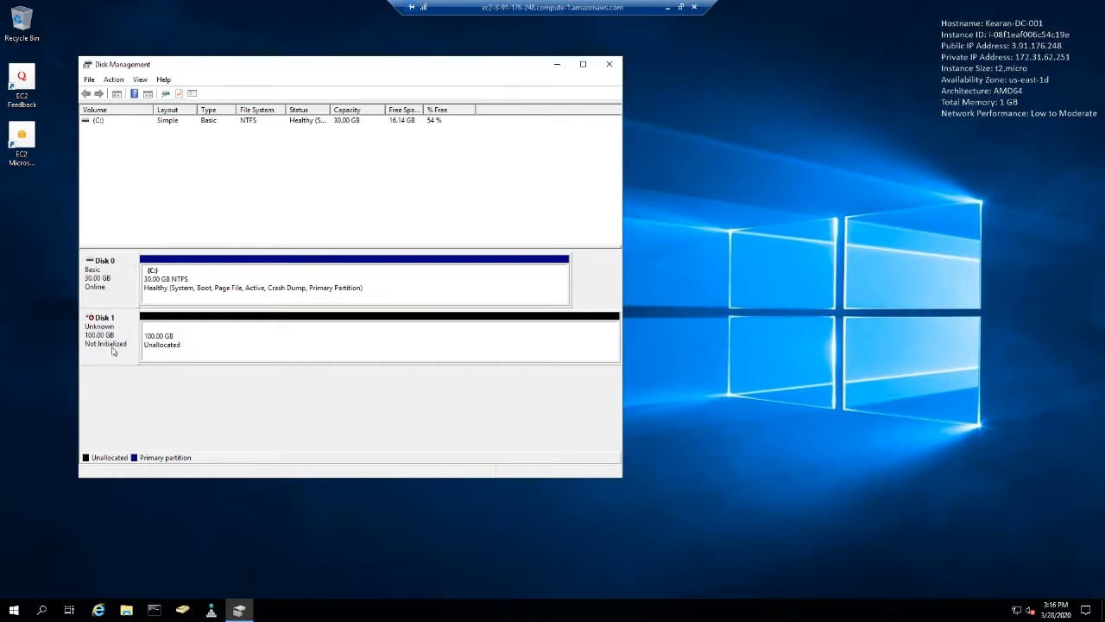
- Initialize Disk 1 with the GPT (GUID Partition Table) partition style
{"action": "right_click", "coordinate": [182, 336]}
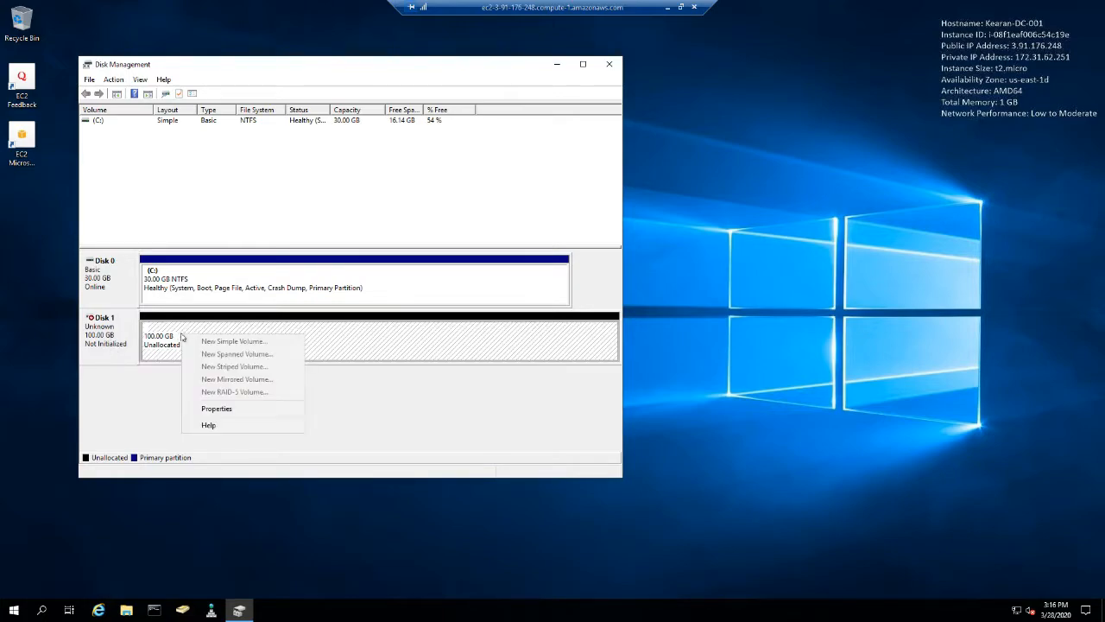
{"action": "left_click", "coordinate": [119, 343]}
{"action": "right_click", "coordinate": [118, 346]}
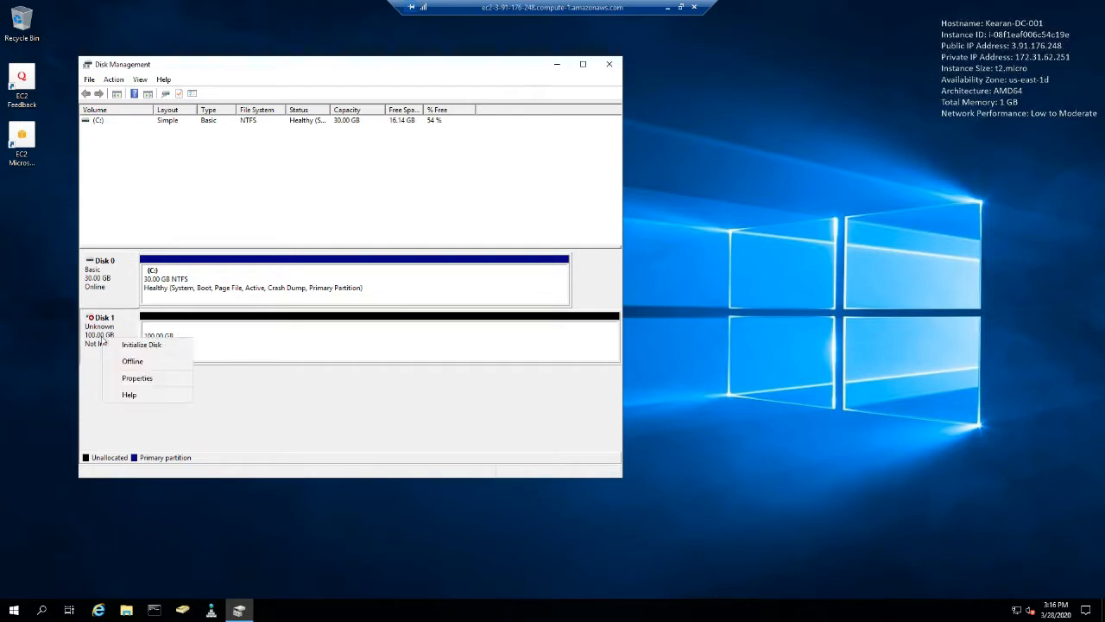
{"action": "left_click", "coordinate": [138, 344]}
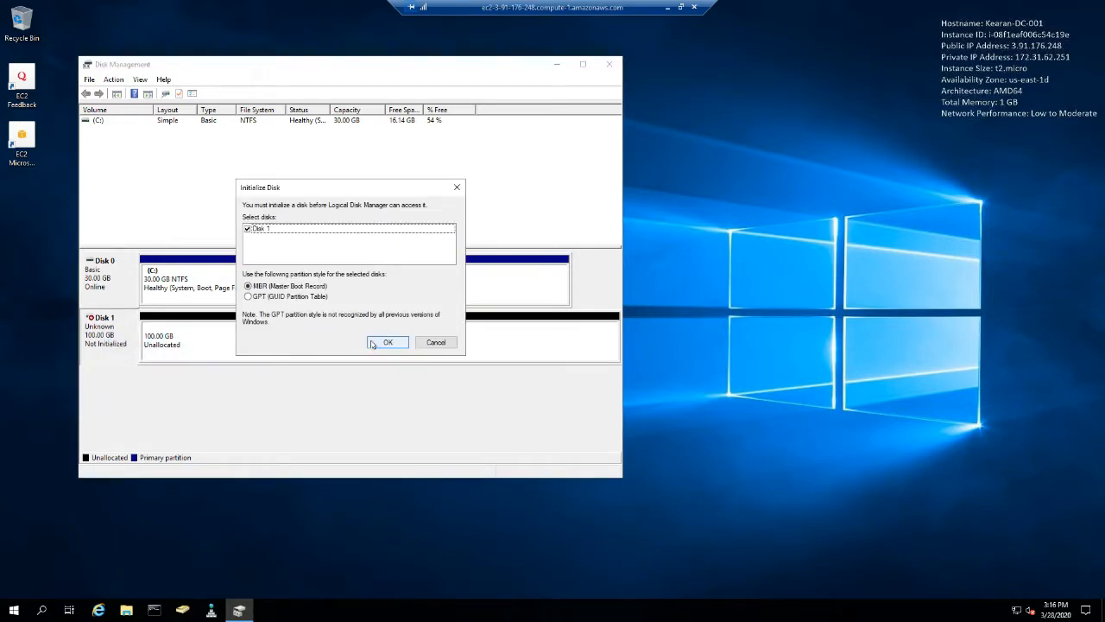
{"action": "left_click", "coordinate": [314, 298]}
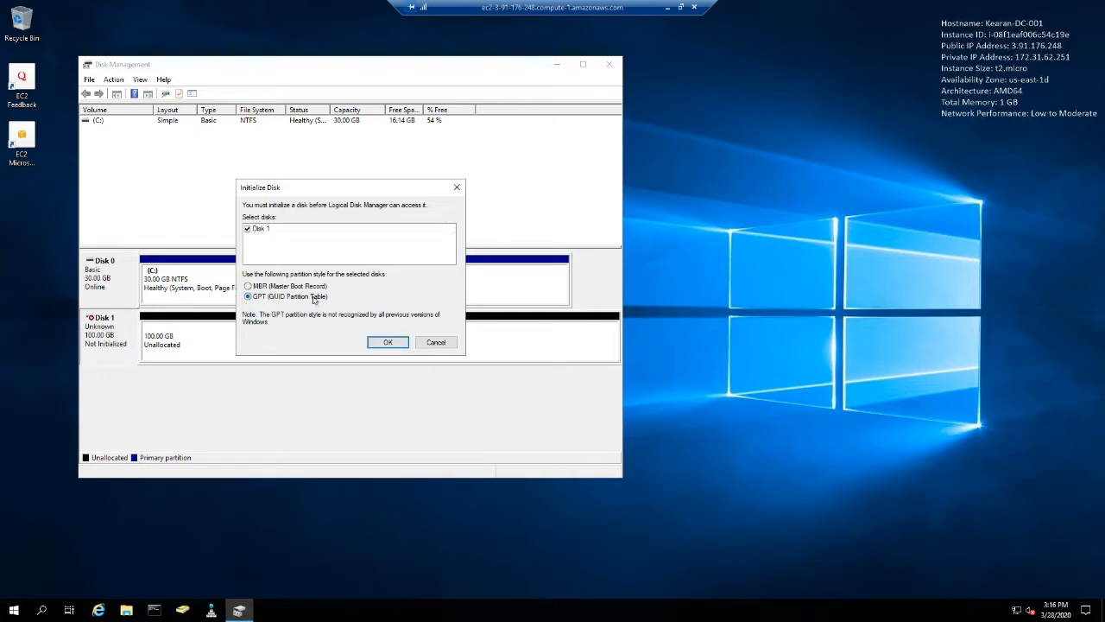
{"action": "left_click", "coordinate": [388, 342]}
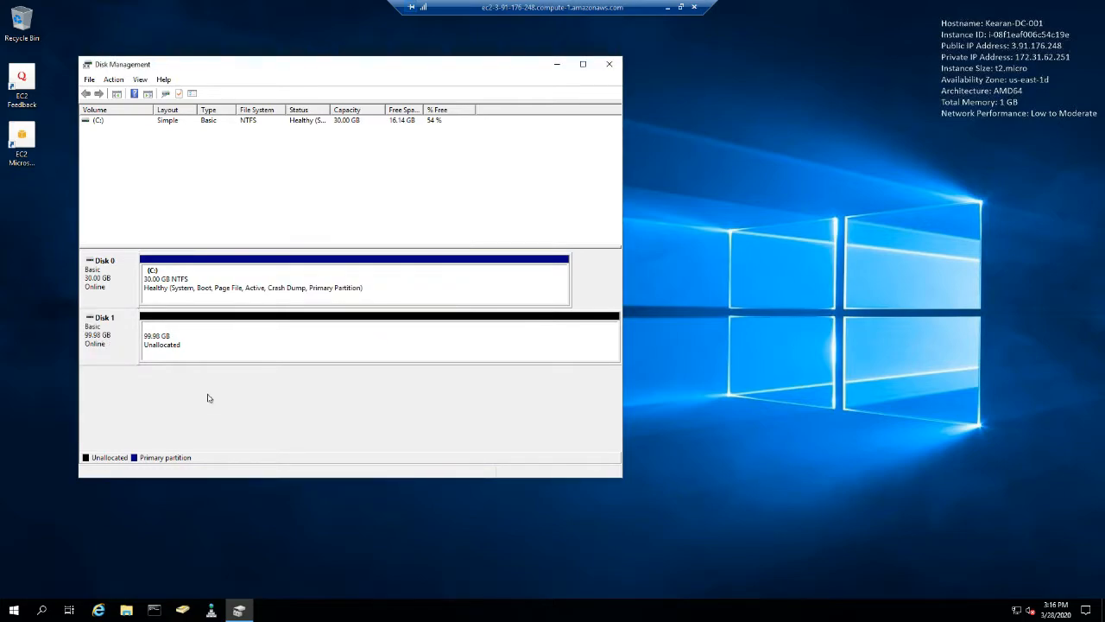
- Start a new simple volume on Disk 1's unallocated space, using the full size and drive letter D
{"action": "right_click", "coordinate": [187, 350]}
{"action": "left_click", "coordinate": [226, 353]}
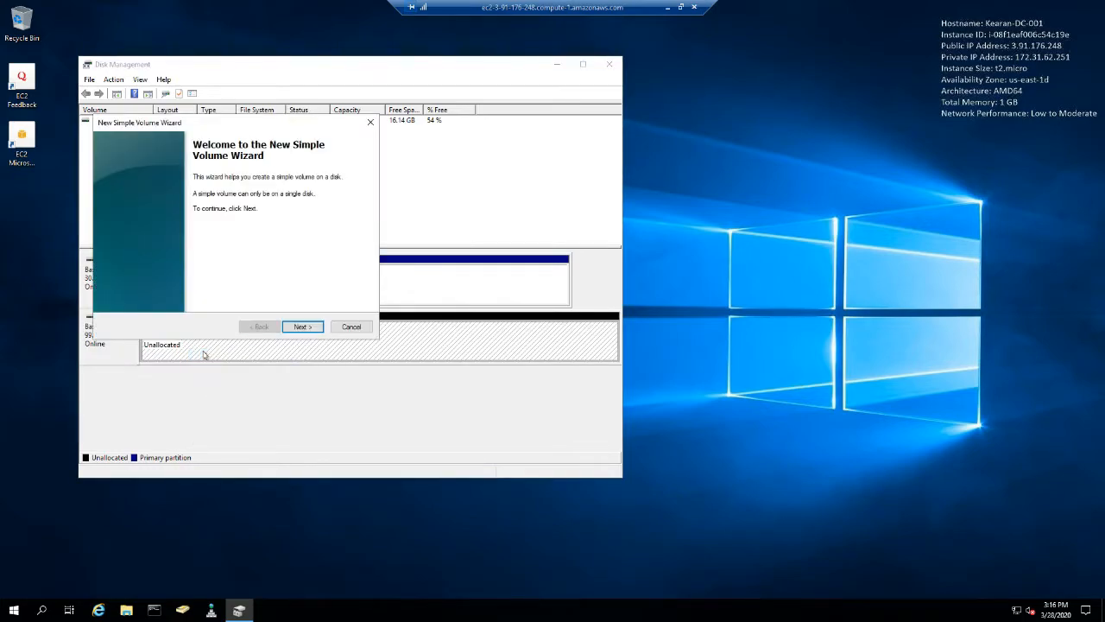
{"action": "left_click", "coordinate": [303, 326]}
{"action": "left_click", "coordinate": [308, 327]}
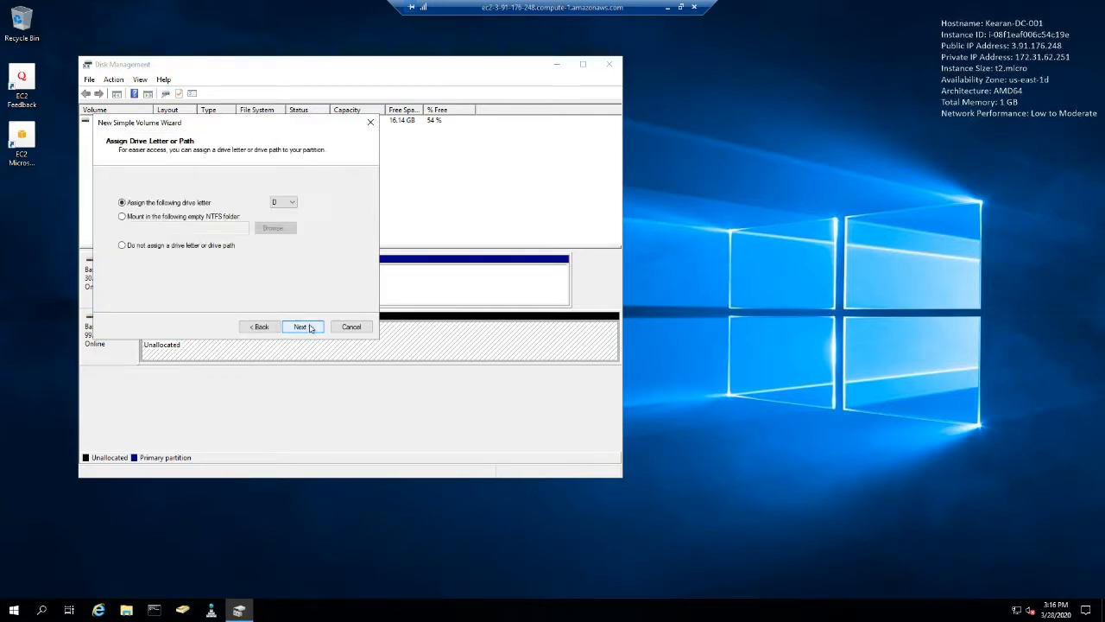
{"action": "left_click", "coordinate": [292, 202]}
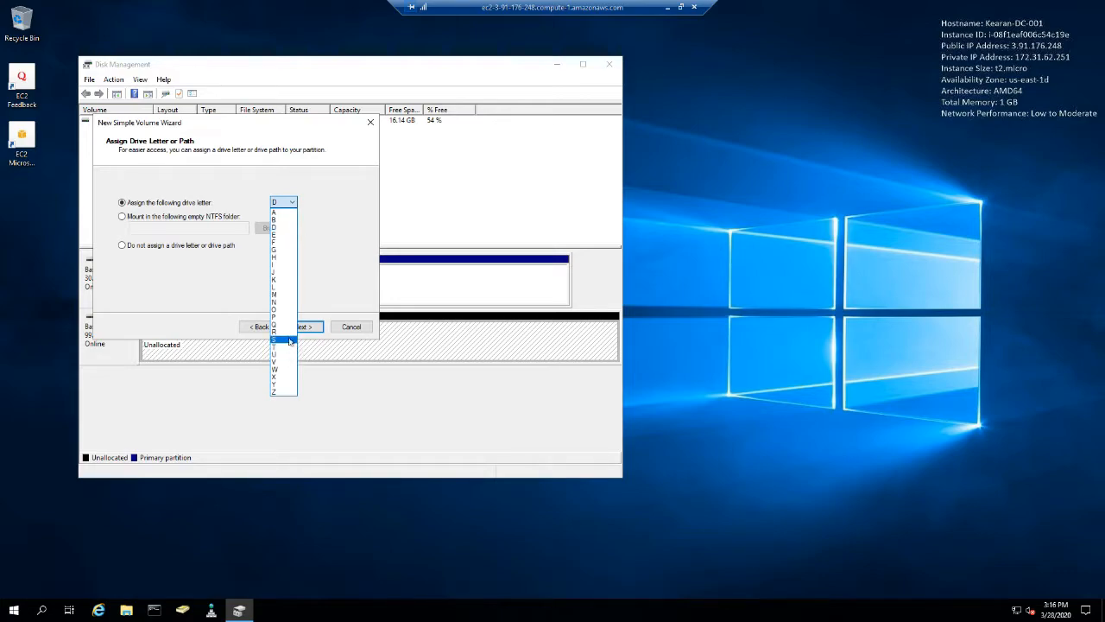
{"action": "left_click", "coordinate": [330, 254]}
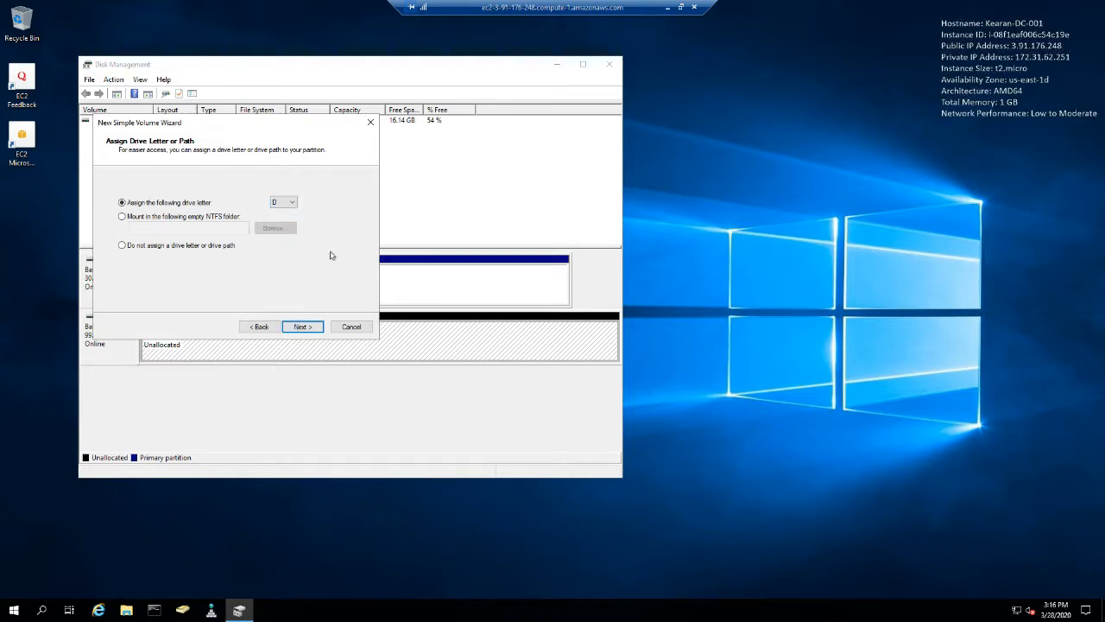
{"action": "left_click", "coordinate": [309, 328]}
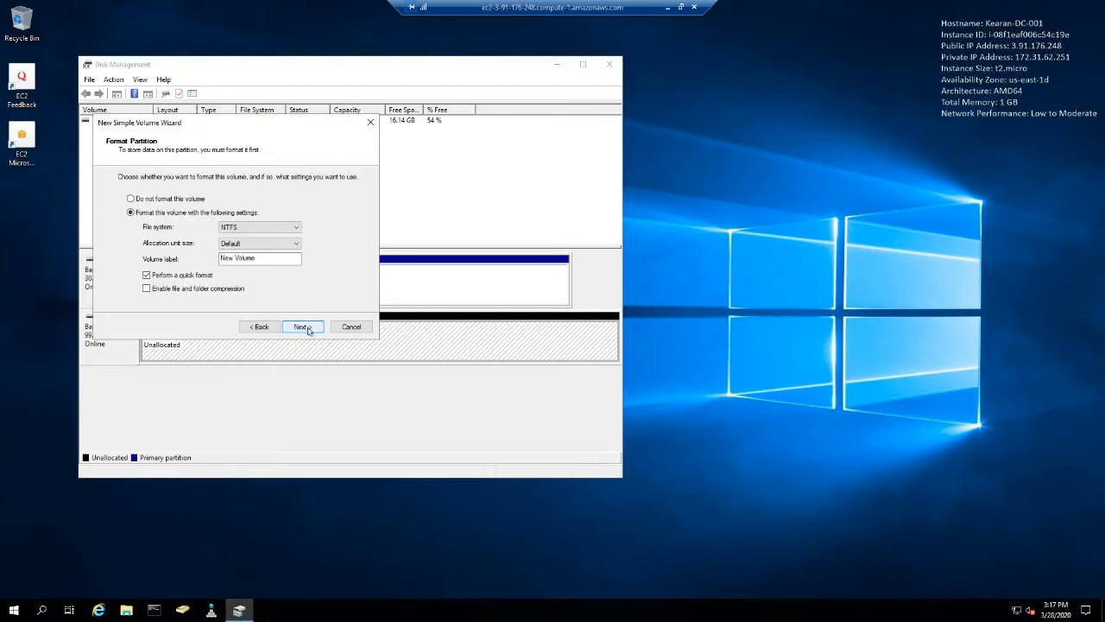
- Label the new NTFS volume Data, finish creating it with a quick format, and close Disk Management
{"action": "left_click_drag", "start_coordinate": [271, 264], "coordinate": [182, 261]}
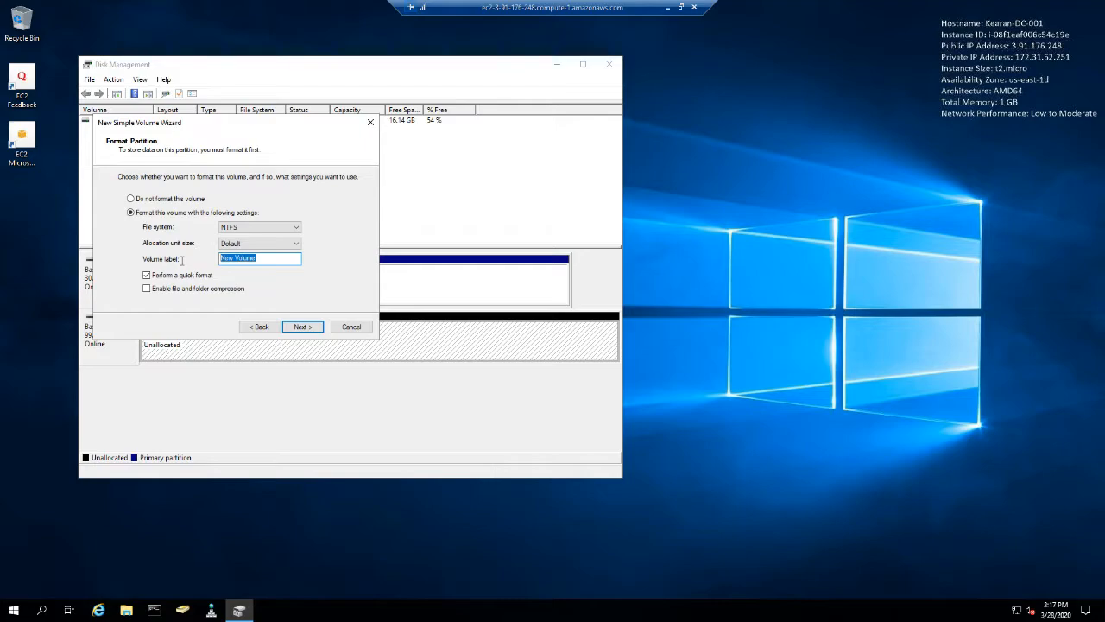
{"action": "type", "text": "Data"}
{"action": "left_click", "coordinate": [302, 327]}
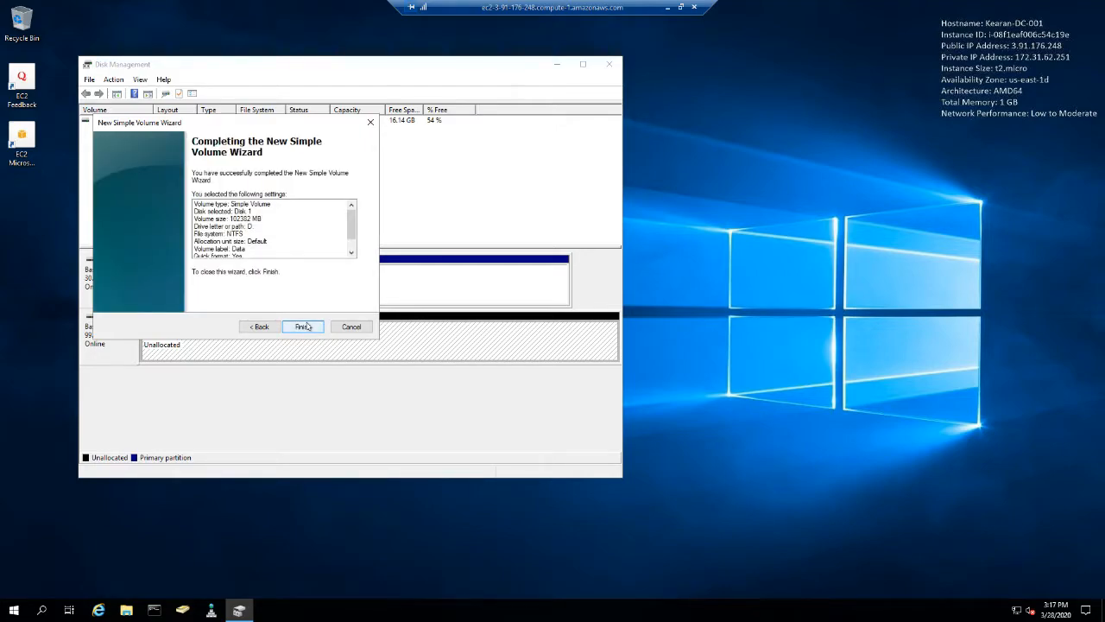
{"action": "left_click", "coordinate": [304, 326]}
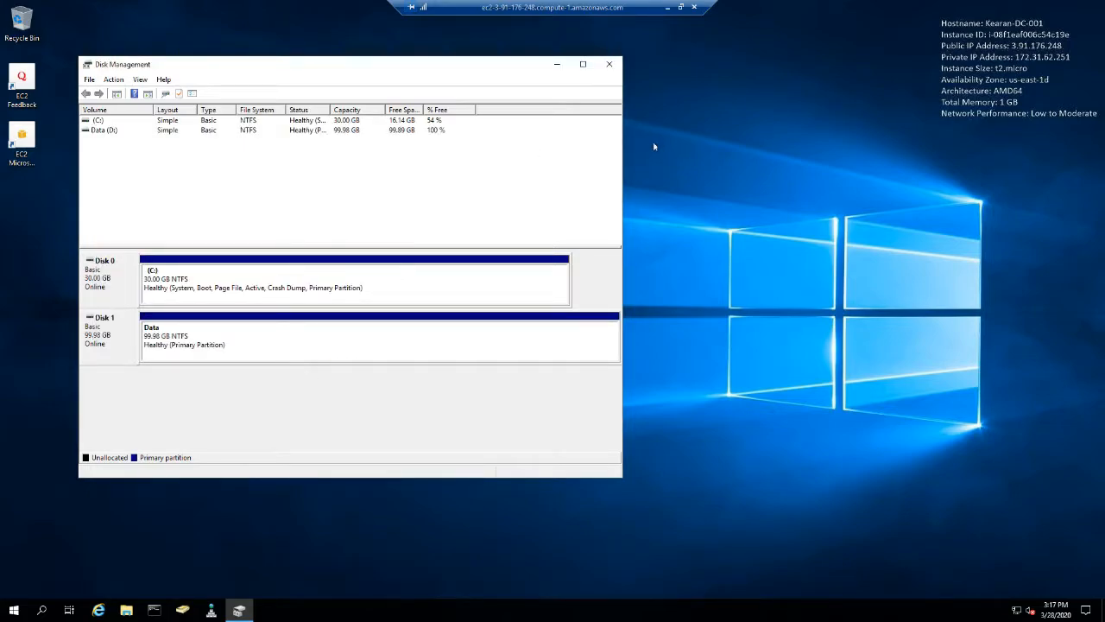
{"action": "left_click", "coordinate": [609, 64]}
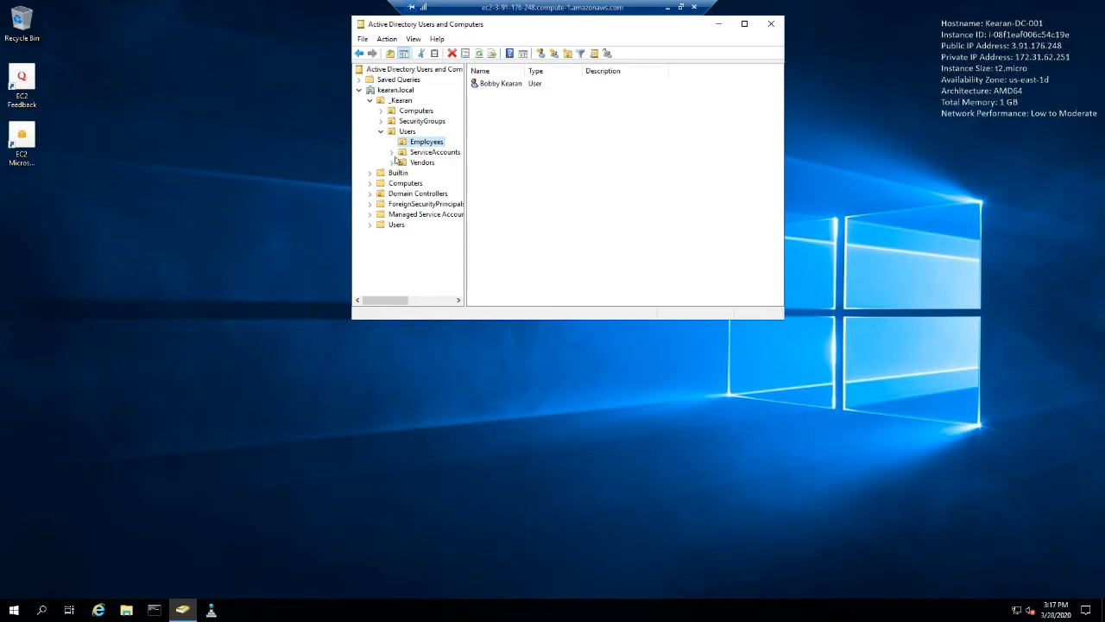
- In Active Directory Users and Computers, set the home folder of the user in the Employees OU to connect as drive Z:
{"action": "left_click", "coordinate": [426, 153]}
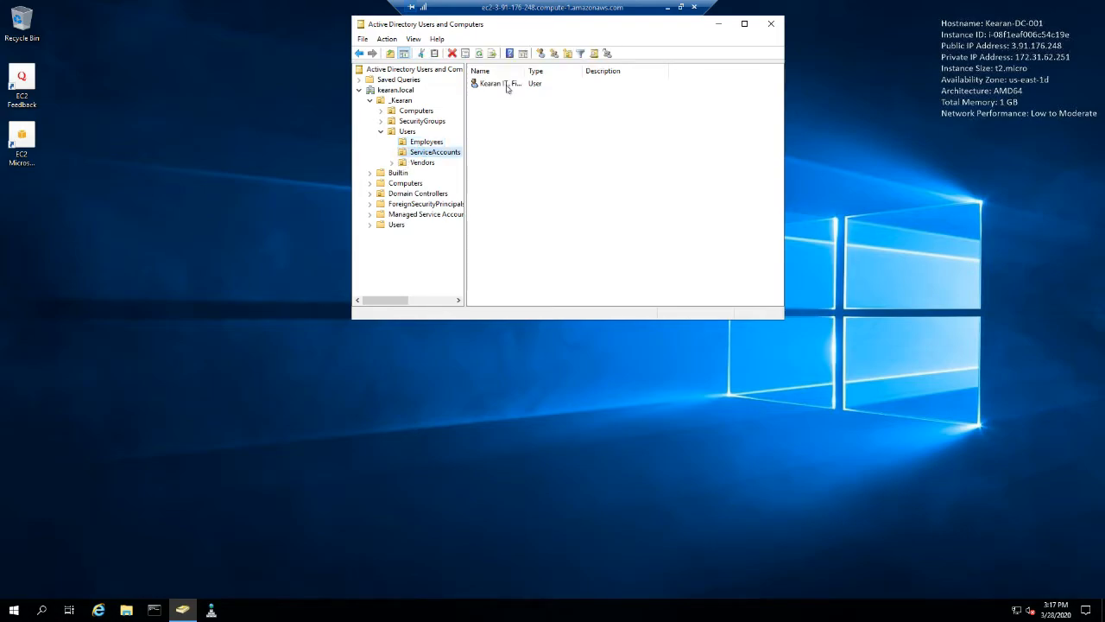
{"action": "left_click", "coordinate": [432, 142]}
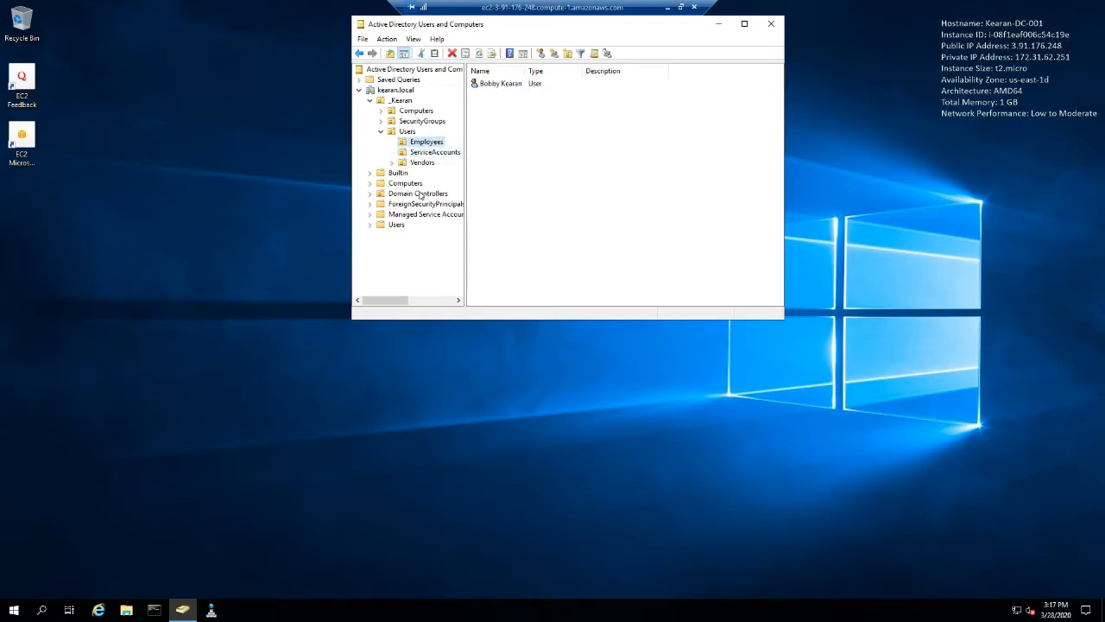
{"action": "left_click", "coordinate": [500, 84]}
{"action": "right_click", "coordinate": [499, 84]}
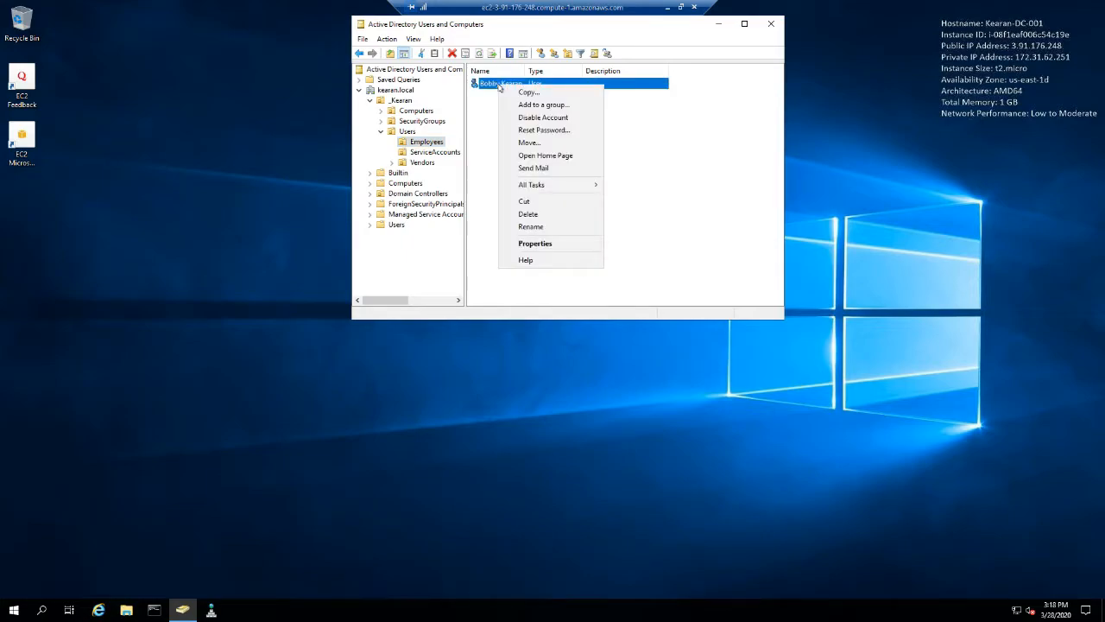
{"action": "left_click", "coordinate": [518, 242]}
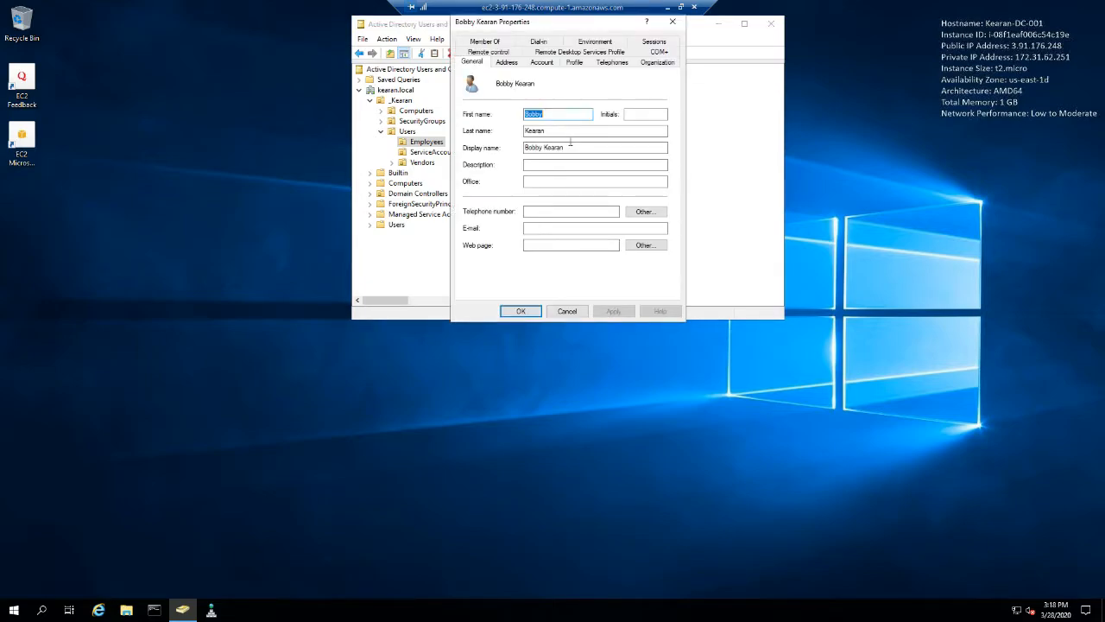
{"action": "left_click", "coordinate": [573, 64]}
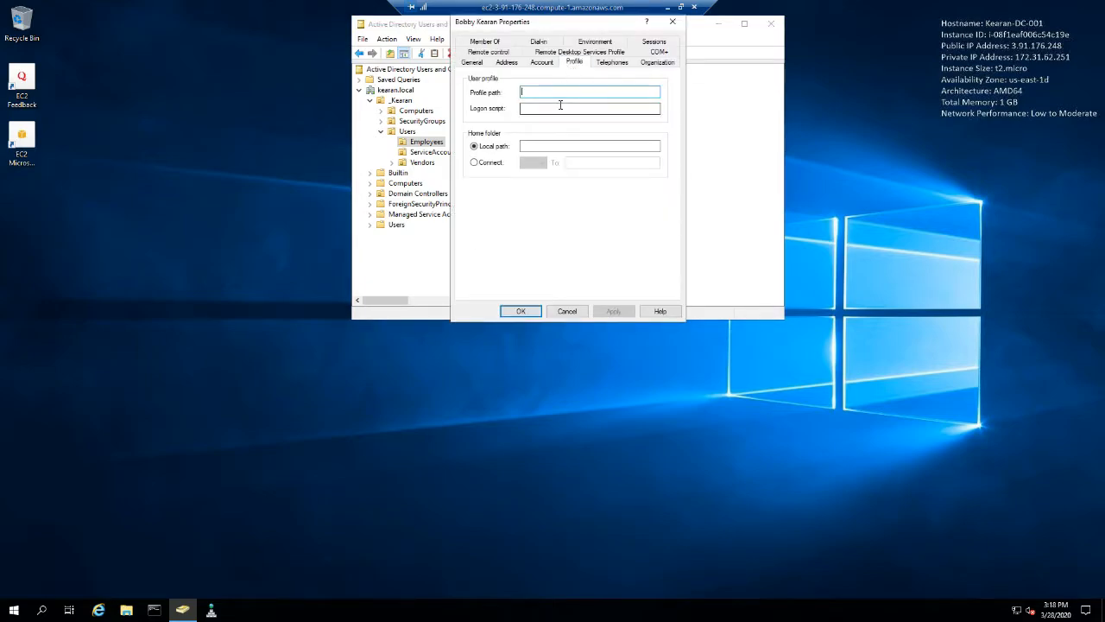
{"action": "left_click", "coordinate": [491, 163]}
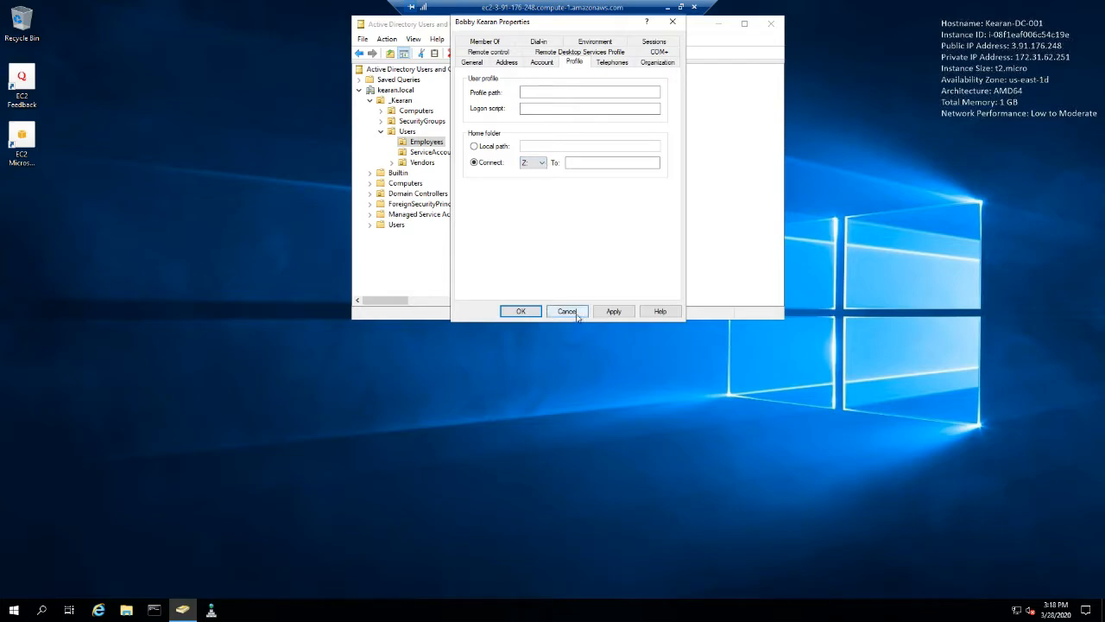
{"action": "left_click", "coordinate": [580, 165]}
- In File Explorer, create a folder named KearanIT on the Data (D:) drive
{"action": "left_click", "coordinate": [132, 609]}
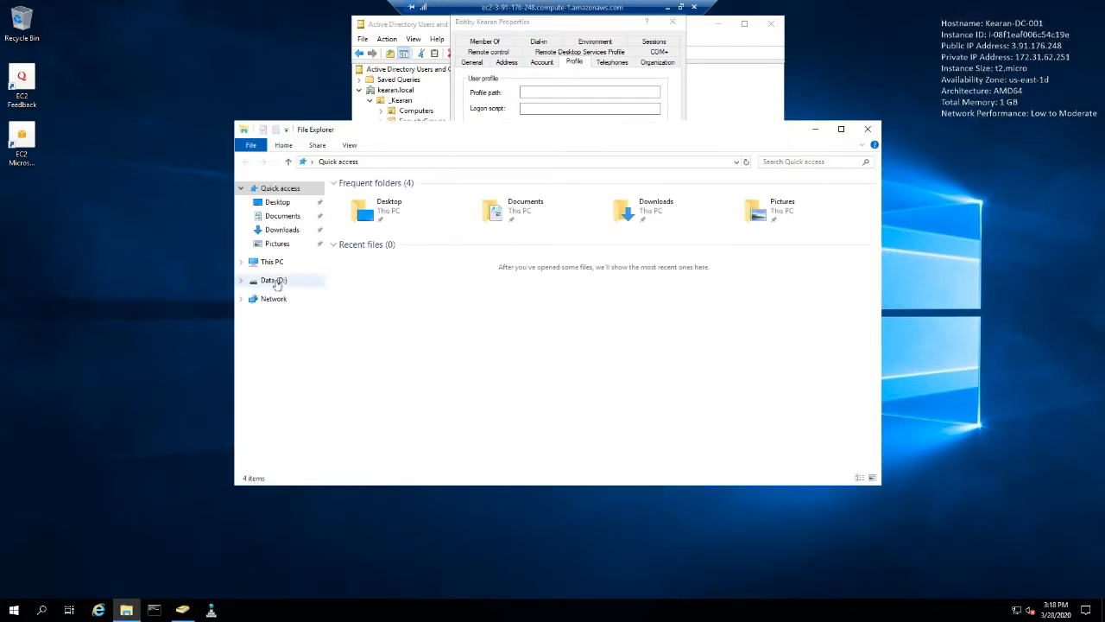
{"action": "left_click", "coordinate": [276, 280]}
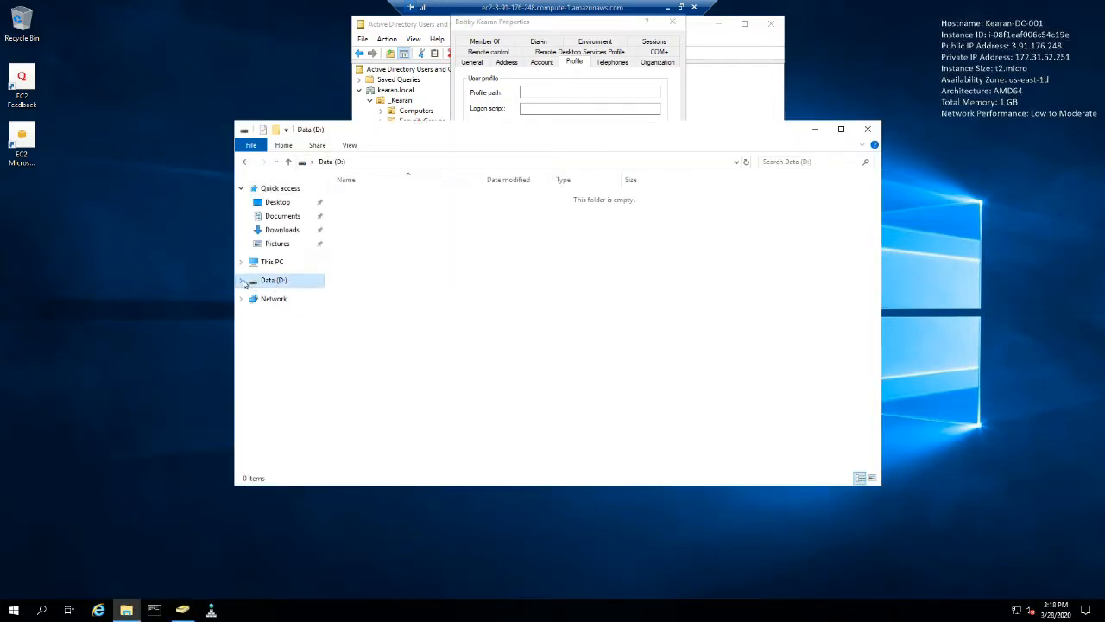
{"action": "right_click", "coordinate": [447, 262]}
{"action": "mouse_move", "coordinate": [497, 387]}
{"action": "left_click", "coordinate": [610, 387]}
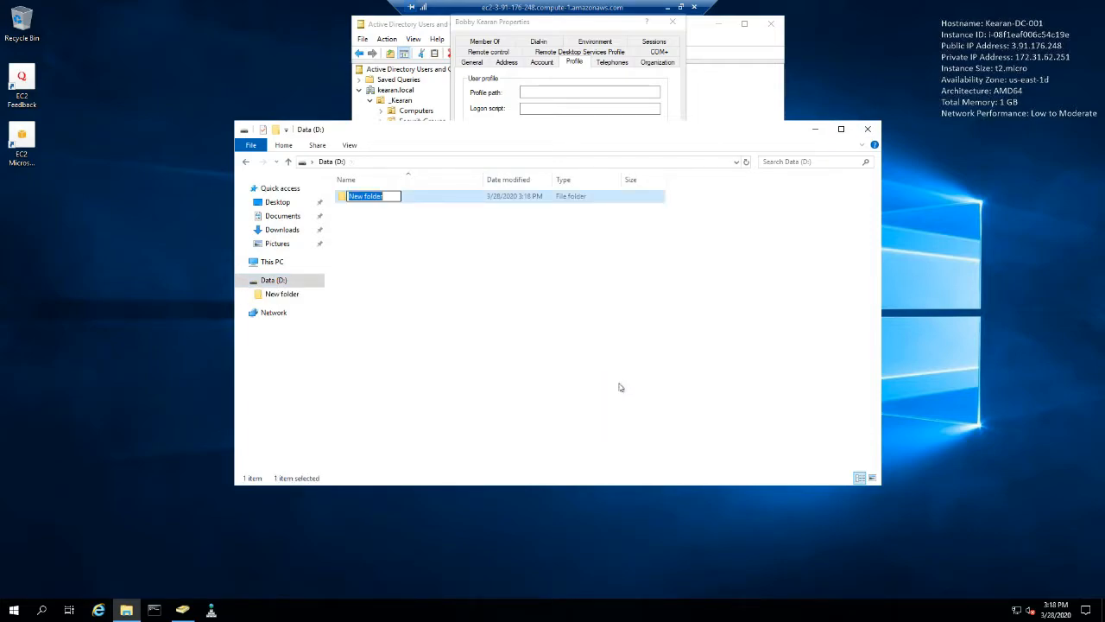
{"action": "type", "text": "Kear"}
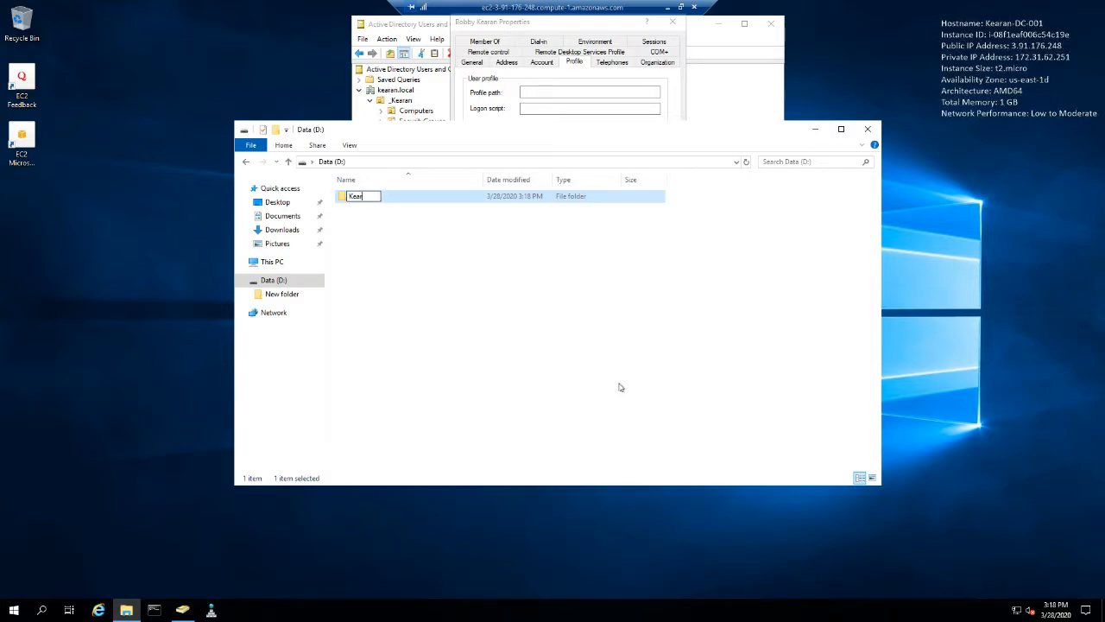
{"action": "type", "text": "anIT"}
{"action": "key", "text": "Return"}
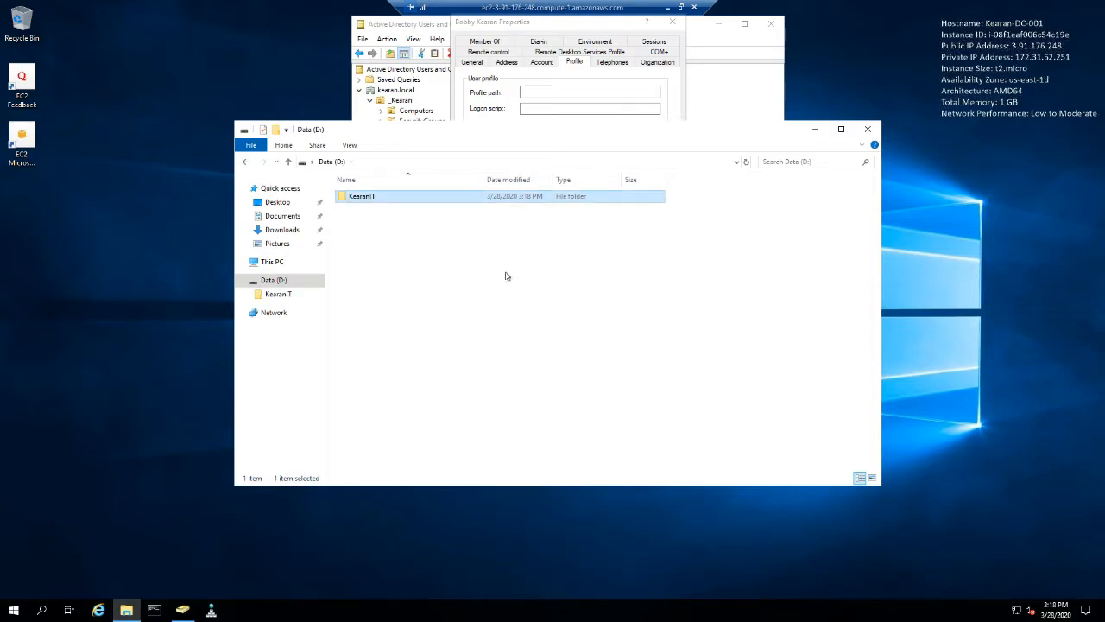
- Create a second folder named KearanCo in the root of the Data (D:) drive
{"action": "left_click", "coordinate": [479, 255]}
{"action": "right_click", "coordinate": [480, 255]}
{"action": "mouse_move", "coordinate": [582, 389]}
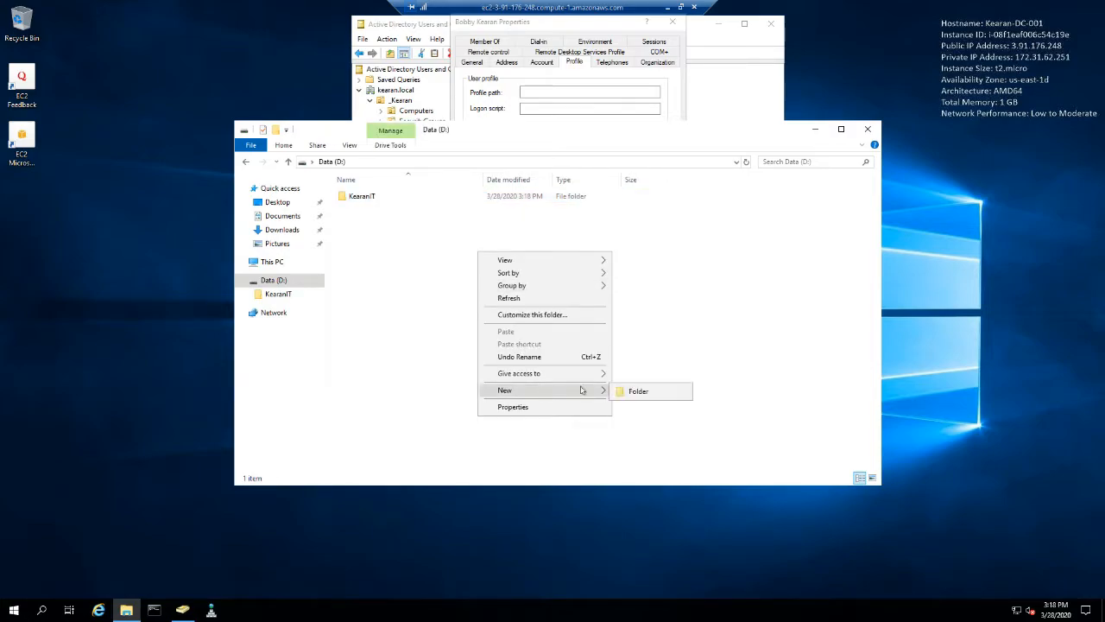
{"action": "left_click", "coordinate": [616, 390]}
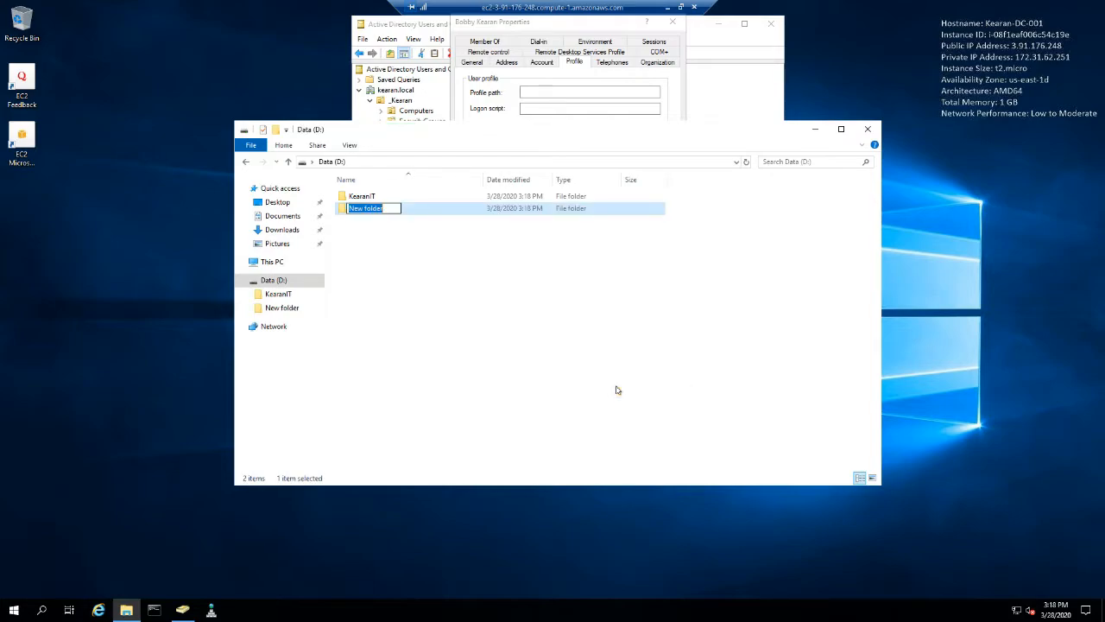
{"action": "type", "text": "KearanCo"}
{"action": "key", "text": "Return"}
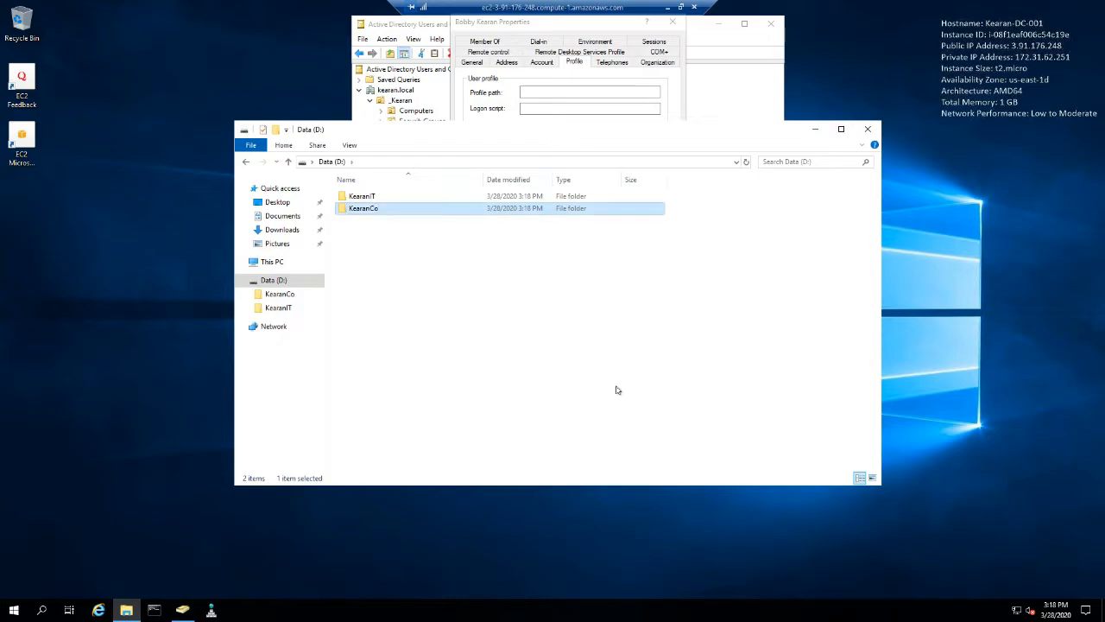
- Share the KearanIT folder on the Data (D:) drive through Advanced Sharing with the share name KearanIT$
{"action": "left_click", "coordinate": [365, 197]}
{"action": "right_click", "coordinate": [366, 198]}
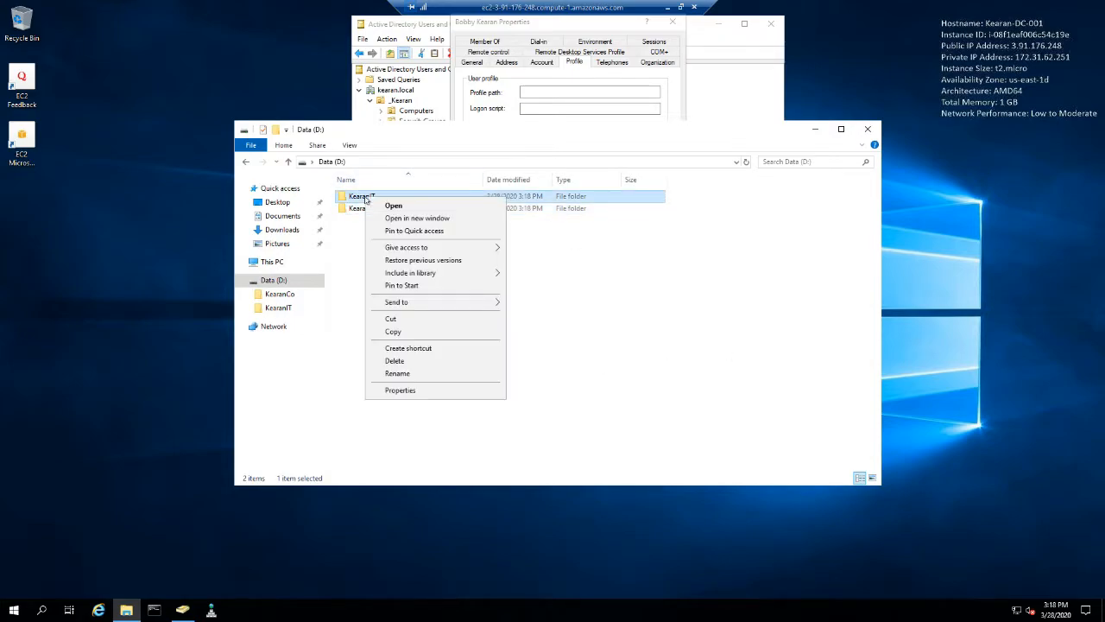
{"action": "left_click", "coordinate": [418, 390]}
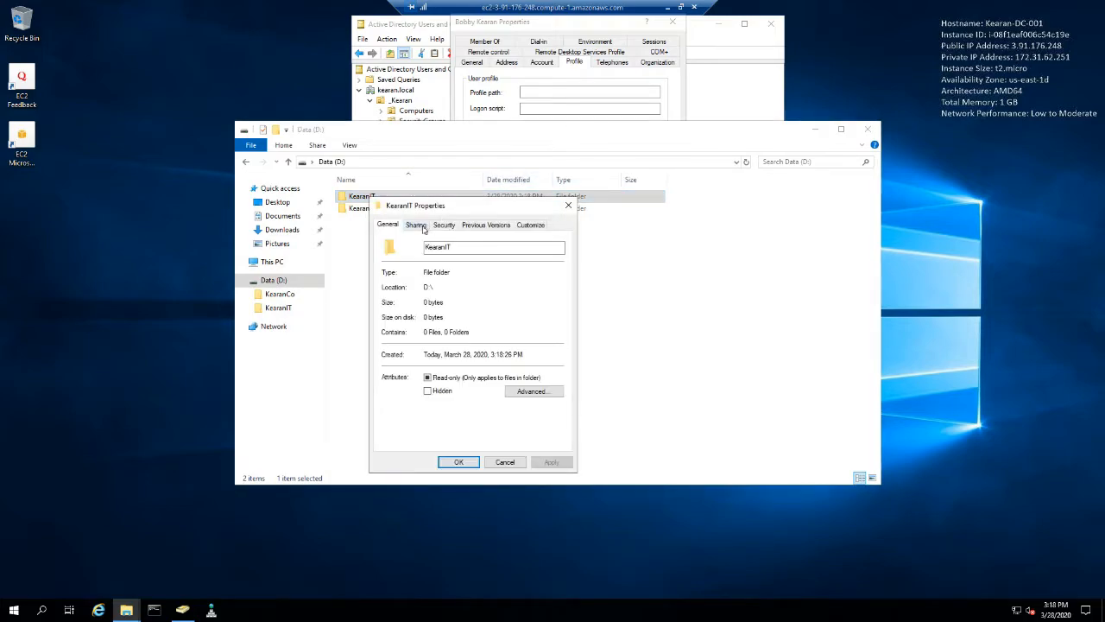
{"action": "left_click", "coordinate": [422, 226]}
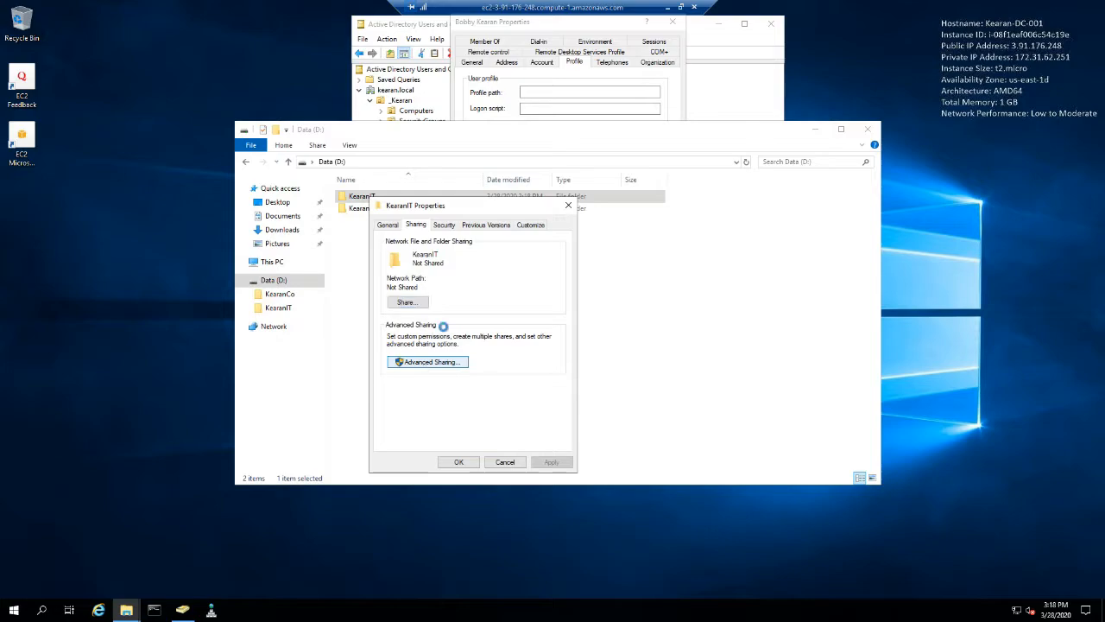
{"action": "left_click", "coordinate": [424, 364]}
{"action": "left_click", "coordinate": [421, 246]}
{"action": "left_click", "coordinate": [443, 283]}
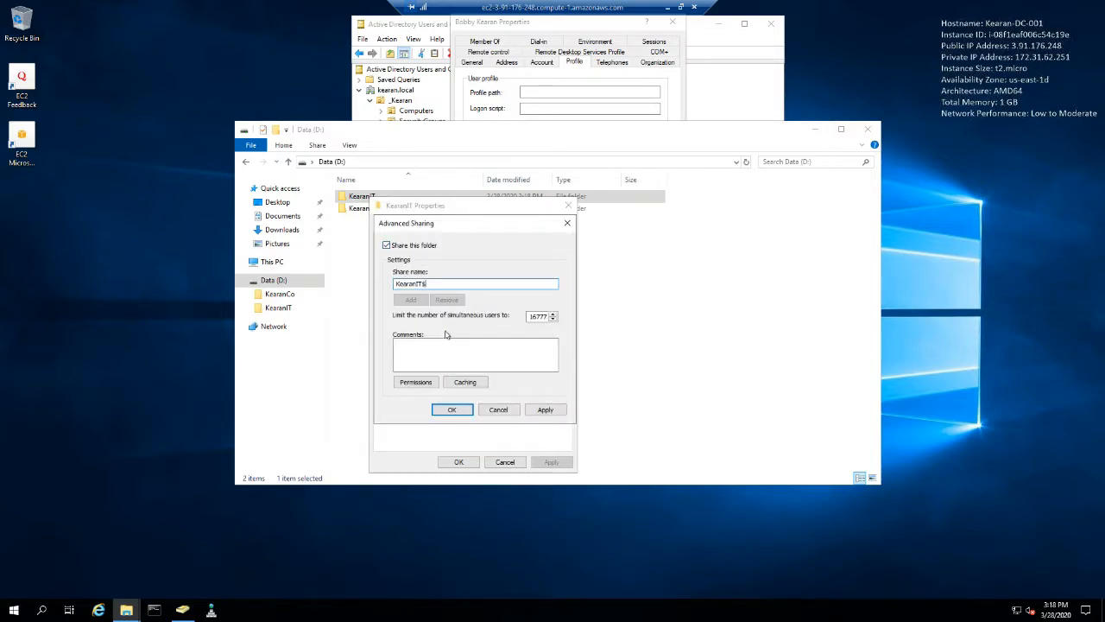
- Add Domain Admins with Full Control to the KearanIT$ share permissions and apply the sharing settings
{"action": "left_click", "coordinate": [415, 382]}
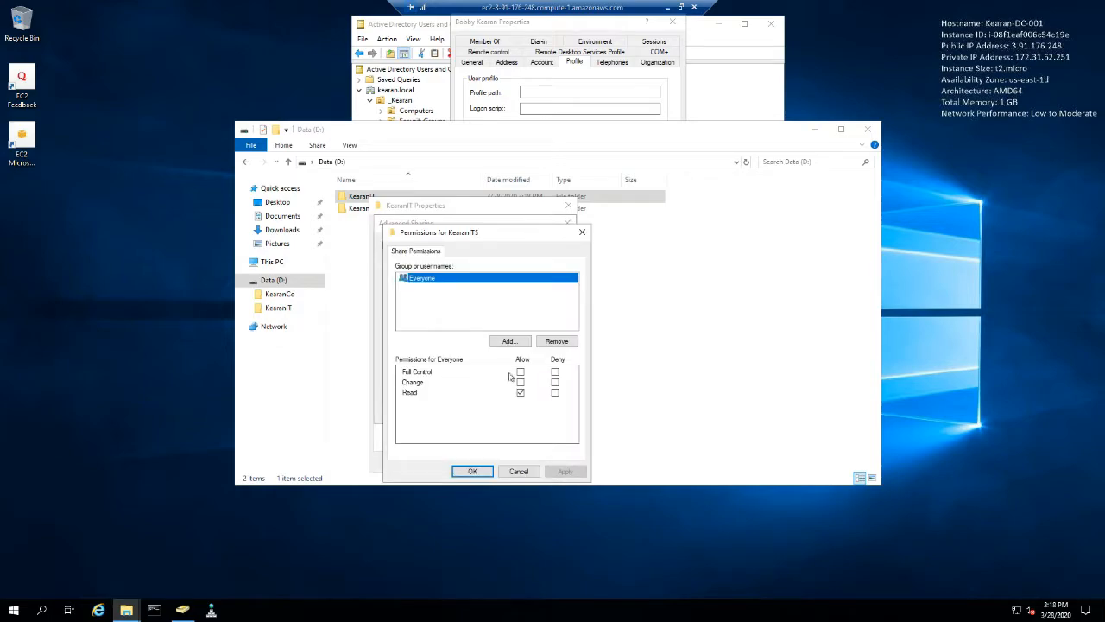
{"action": "left_click", "coordinate": [509, 342]}
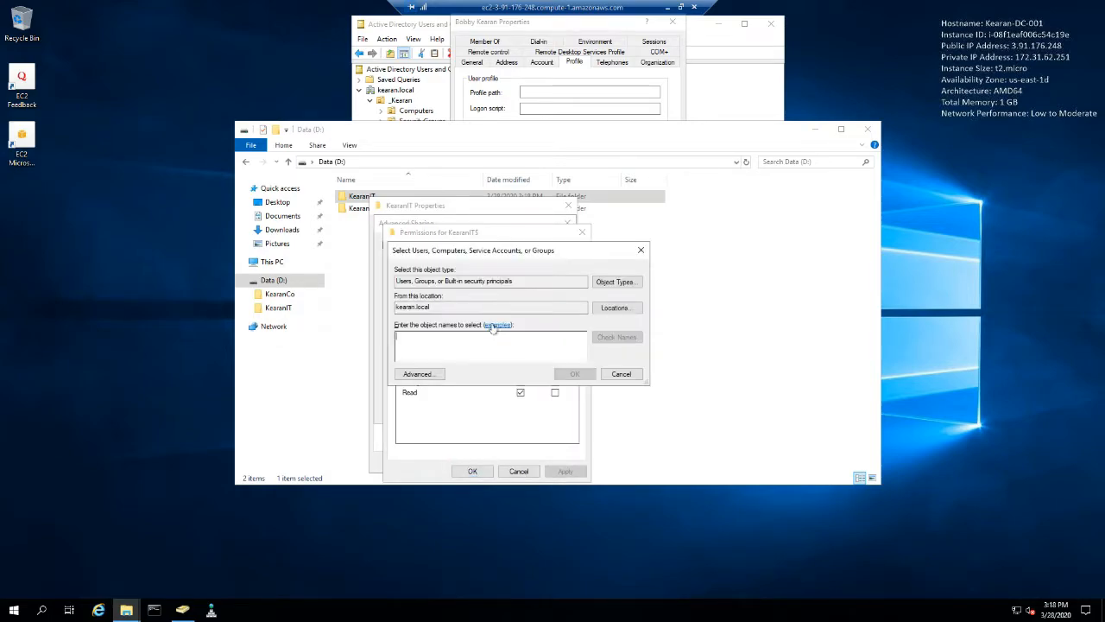
{"action": "type", "text": "domain admins"}
{"action": "key", "text": "Return"}
{"action": "left_click", "coordinate": [519, 371]}
{"action": "left_click", "coordinate": [565, 471]}
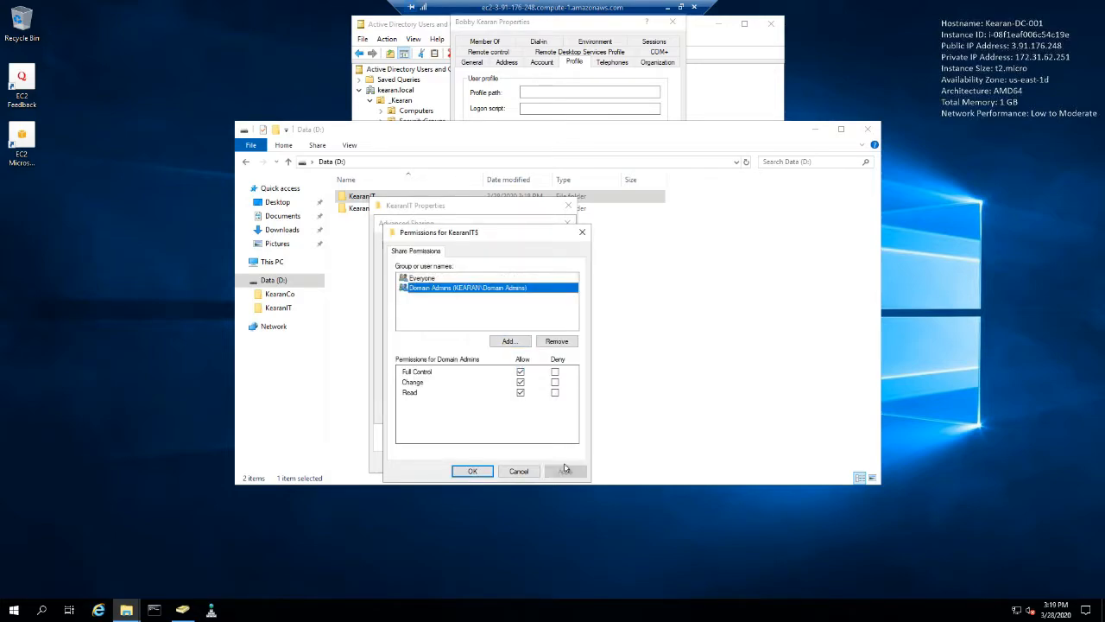
{"action": "left_click", "coordinate": [471, 473]}
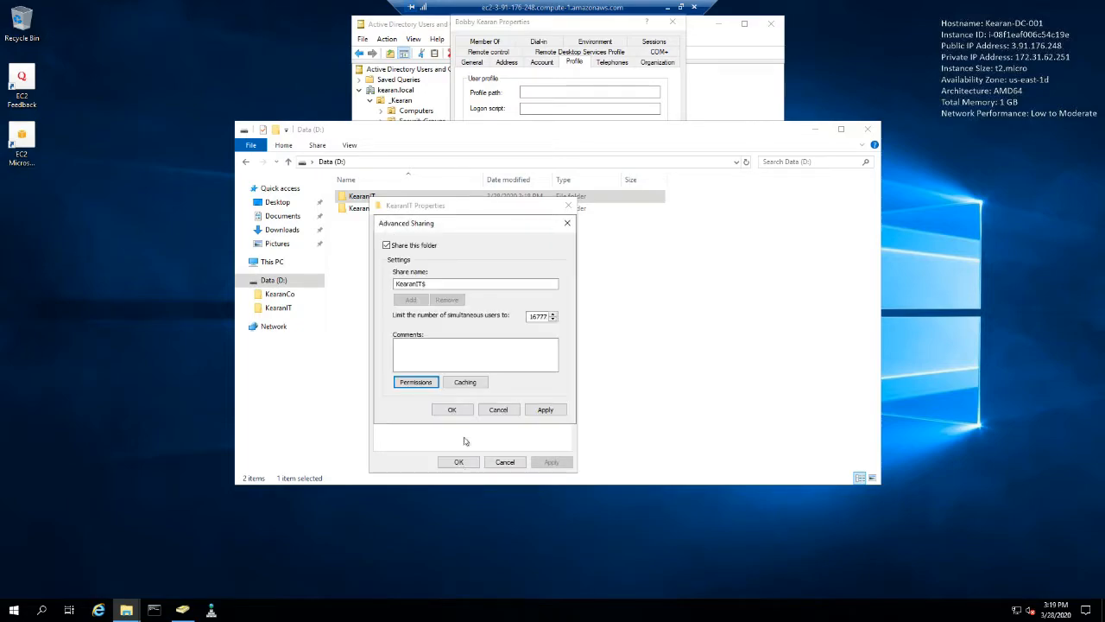
{"action": "left_click", "coordinate": [451, 412]}
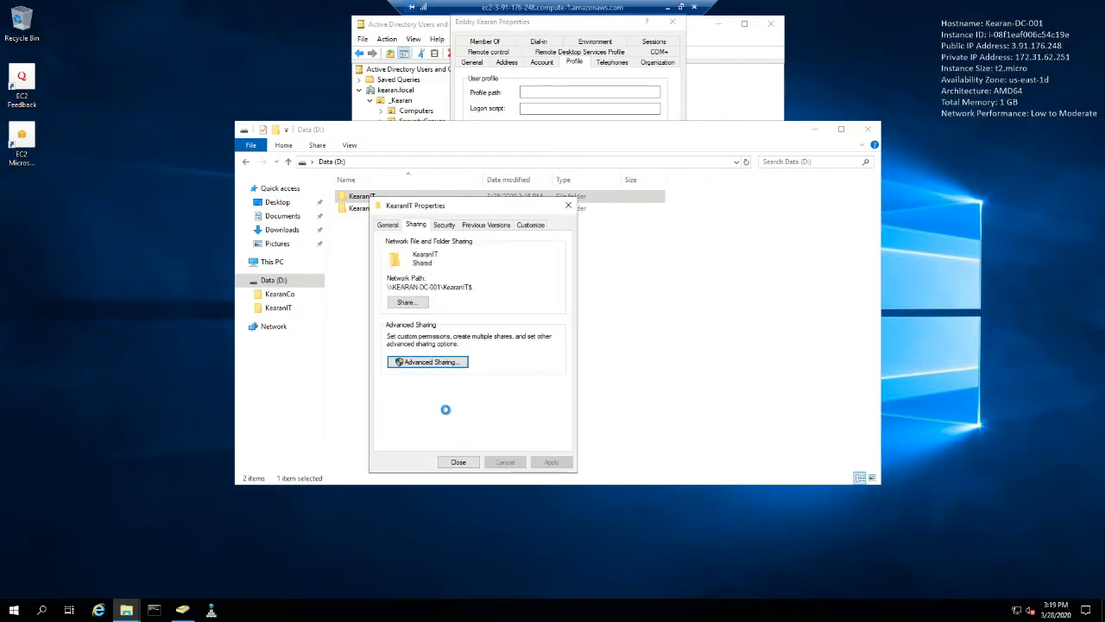
- Examine the security permissions of Administrators and Users on the KearanIT folder, then close its properties
{"action": "left_click", "coordinate": [443, 225]}
{"action": "scroll", "coordinate": [435, 291], "scroll_direction": "down", "scroll_amount": 1}
{"action": "left_click", "coordinate": [442, 271]}
{"action": "left_click", "coordinate": [435, 282]}
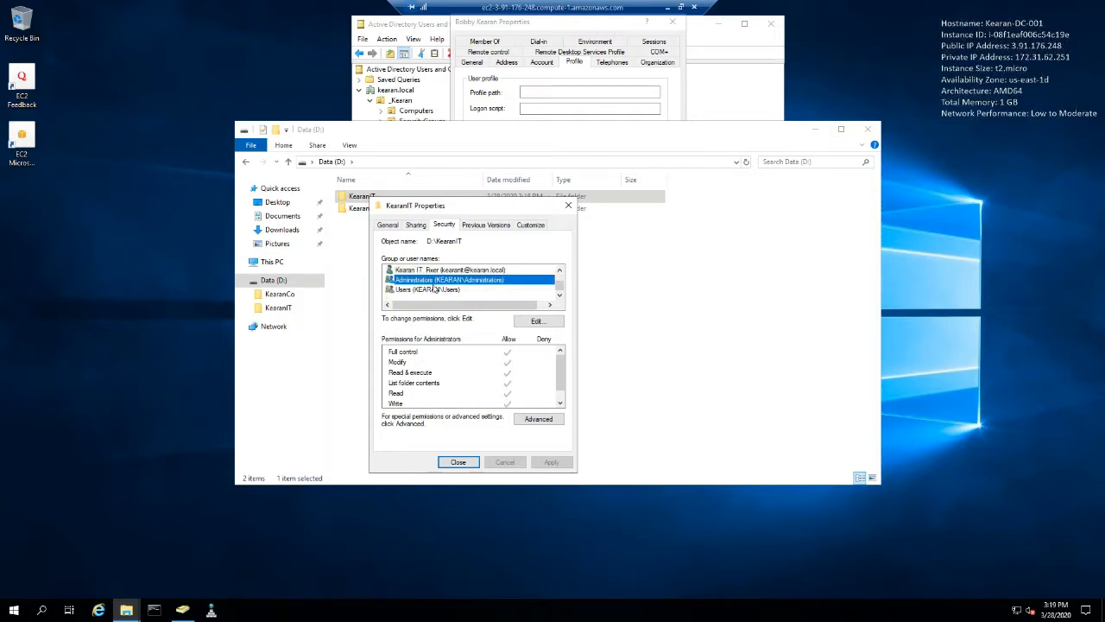
{"action": "left_click", "coordinate": [435, 291]}
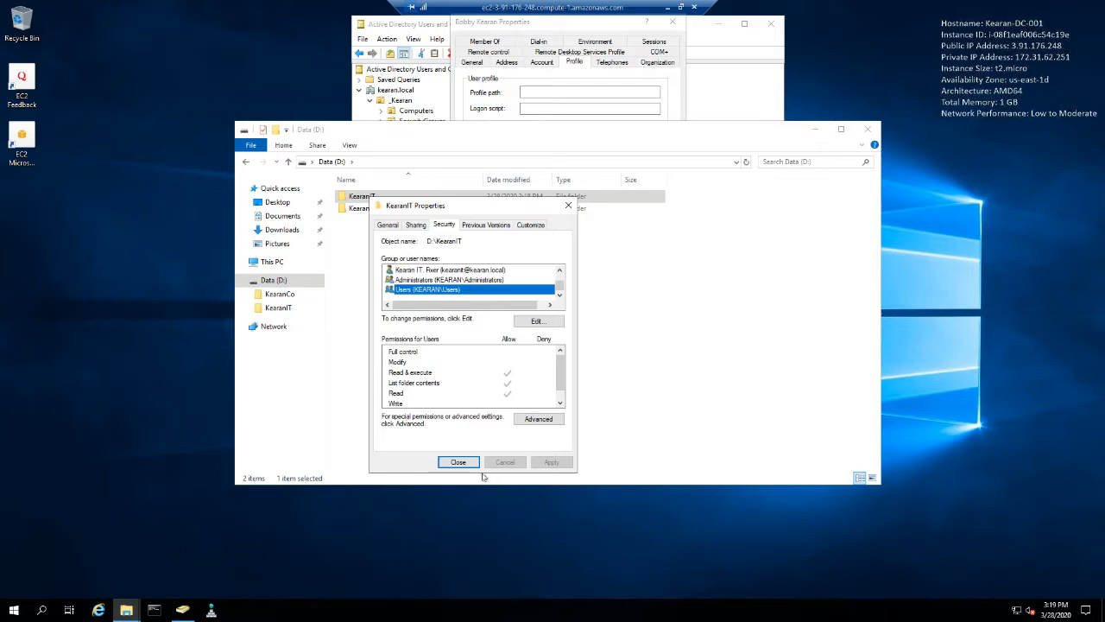
{"action": "left_click", "coordinate": [457, 462]}
- Create a folder named Shares inside the KearanCo folder
{"action": "left_click", "coordinate": [364, 209]}
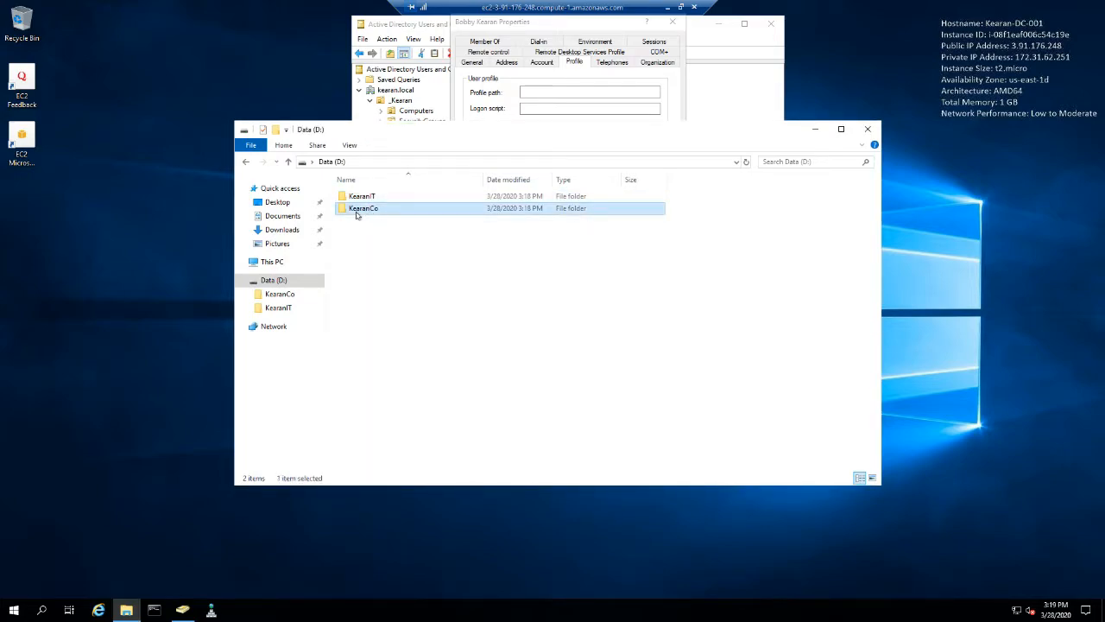
{"action": "double_click", "coordinate": [358, 212]}
{"action": "right_click", "coordinate": [434, 246]}
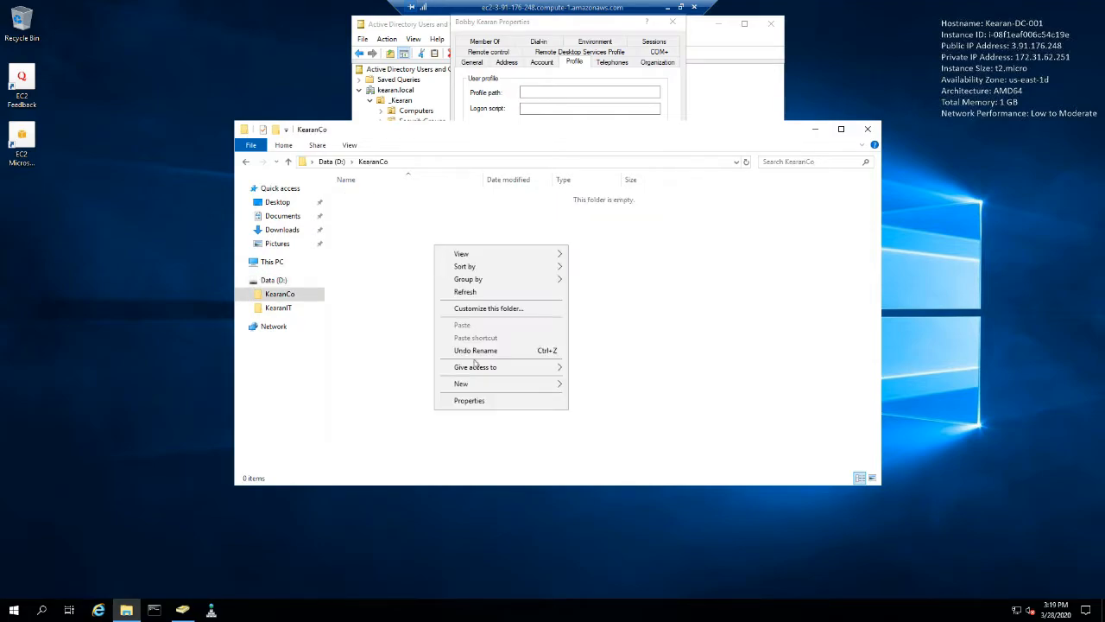
{"action": "mouse_move", "coordinate": [481, 384]}
{"action": "left_click", "coordinate": [586, 385]}
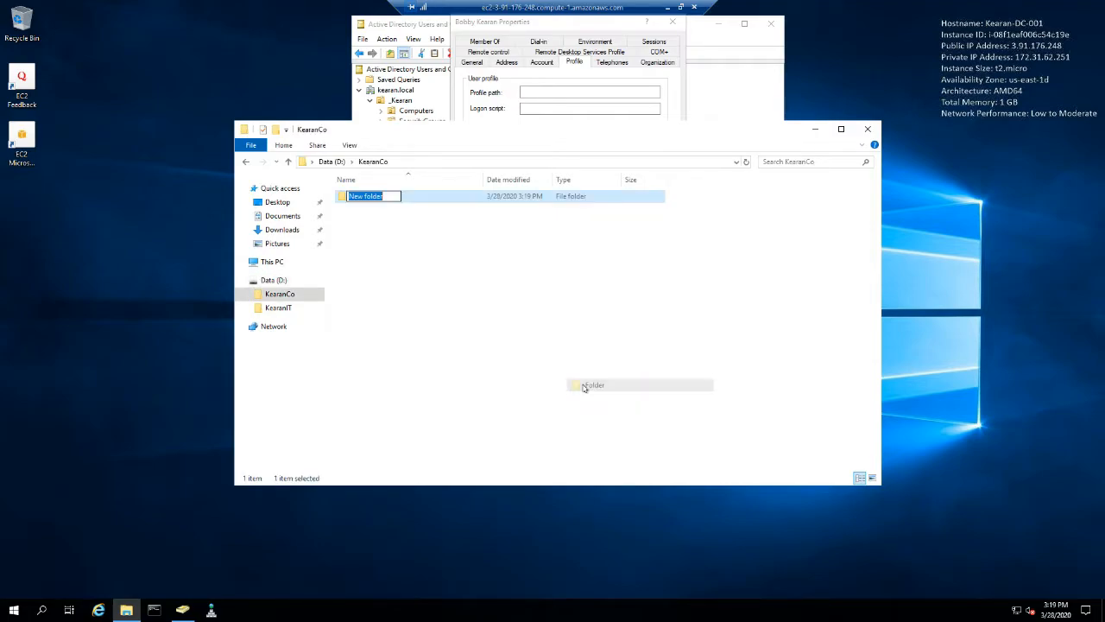
{"action": "type", "text": "Dat"}
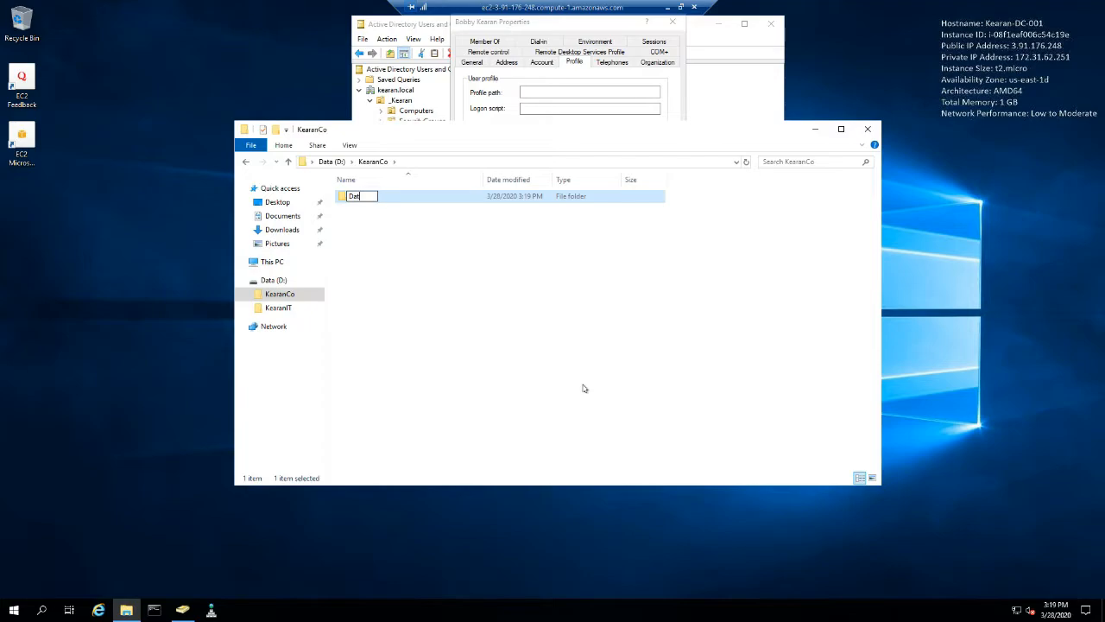
{"action": "key", "text": "BackSpace"}
{"action": "key", "text": "BackSpace"}
{"action": "type", "text": "S"}
{"action": "type", "text": "es"}
{"action": "key", "text": "Return"}
- Create a folder named HomeFolders inside the KearanCo folder
{"action": "right_click", "coordinate": [480, 294]}
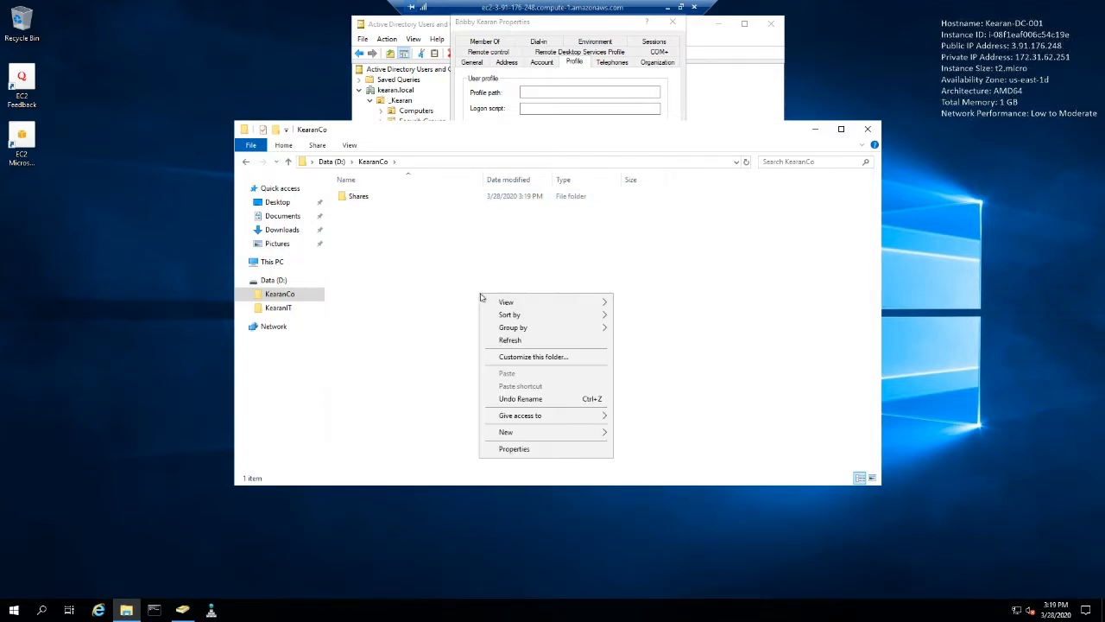
{"action": "mouse_move", "coordinate": [535, 431]}
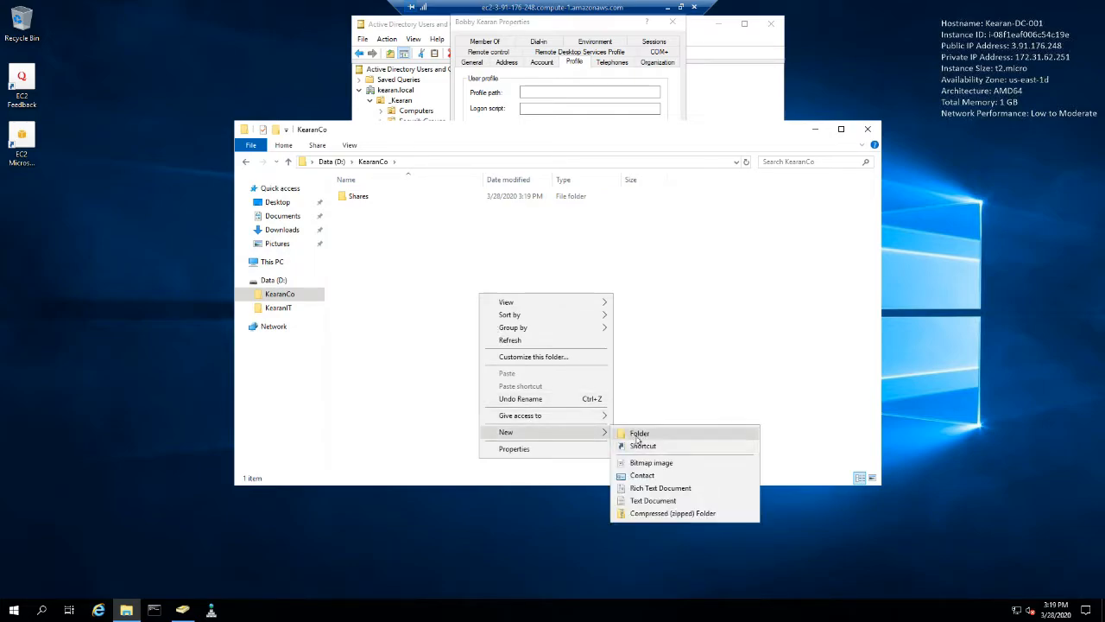
{"action": "left_click", "coordinate": [638, 433]}
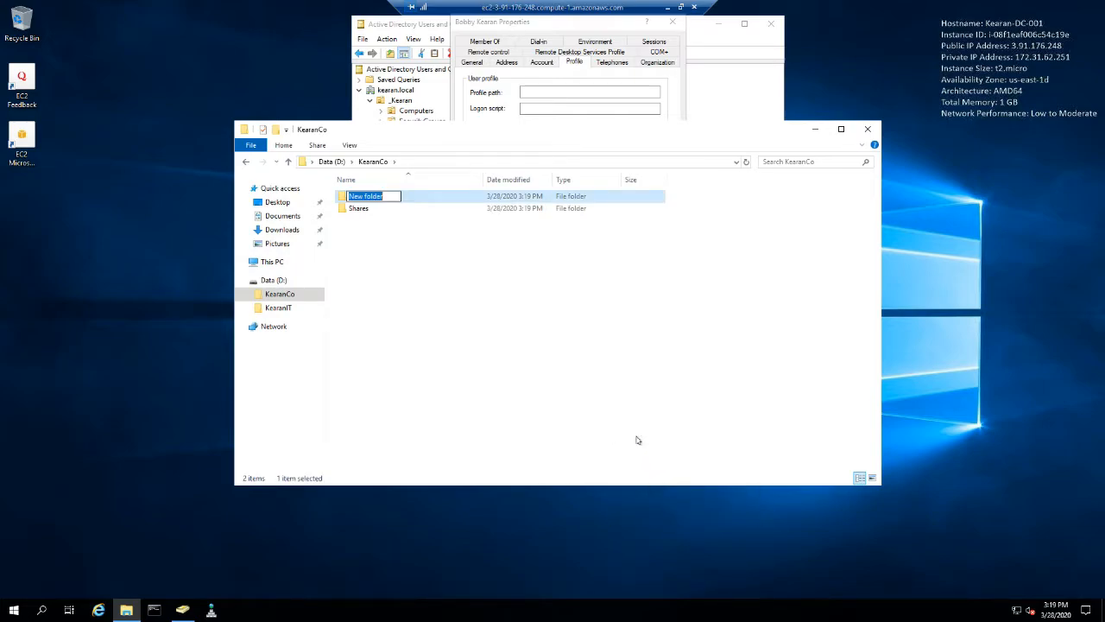
{"action": "type", "text": "HomeFolders"}
{"action": "key", "text": "Return"}
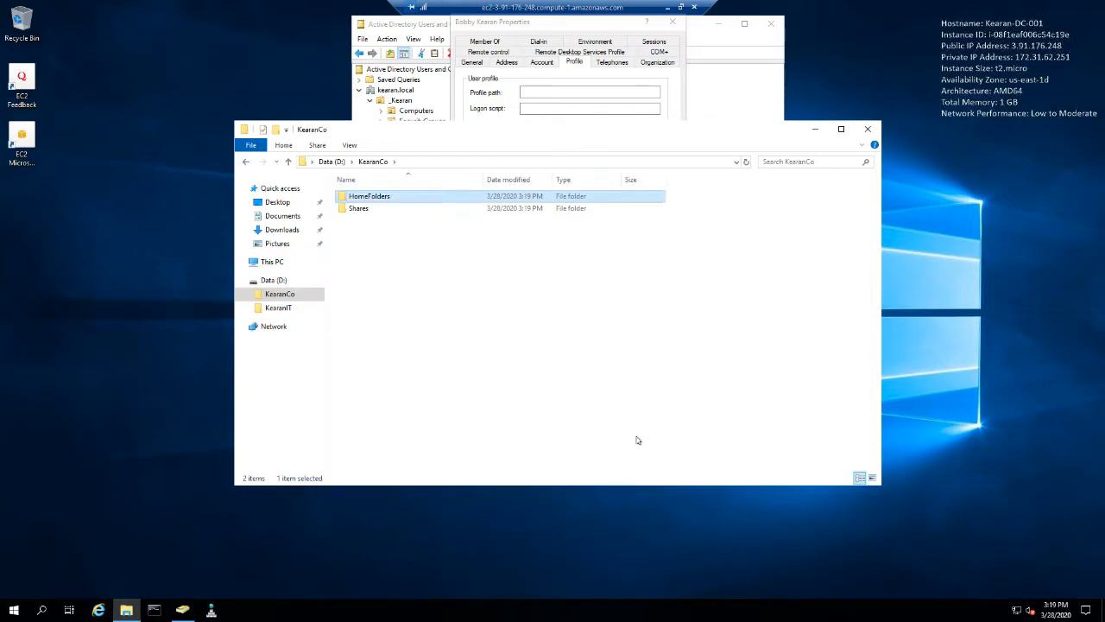
- Create a folder named FolderRedirection inside the KearanCo folder
{"action": "left_click", "coordinate": [458, 288]}
{"action": "right_click", "coordinate": [424, 282]}
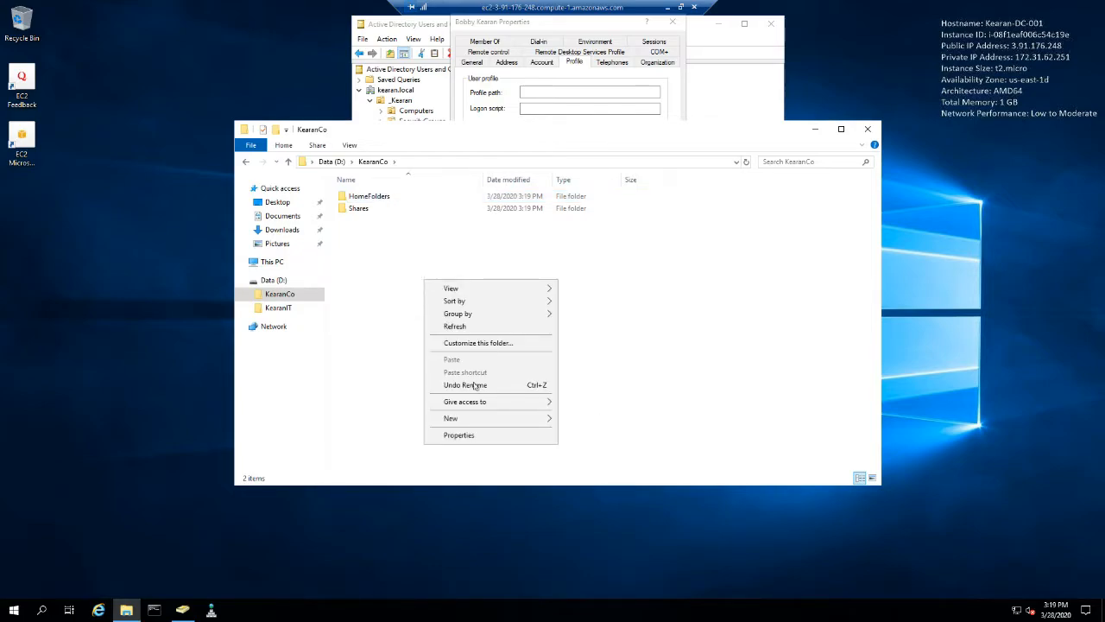
{"action": "mouse_move", "coordinate": [488, 420]}
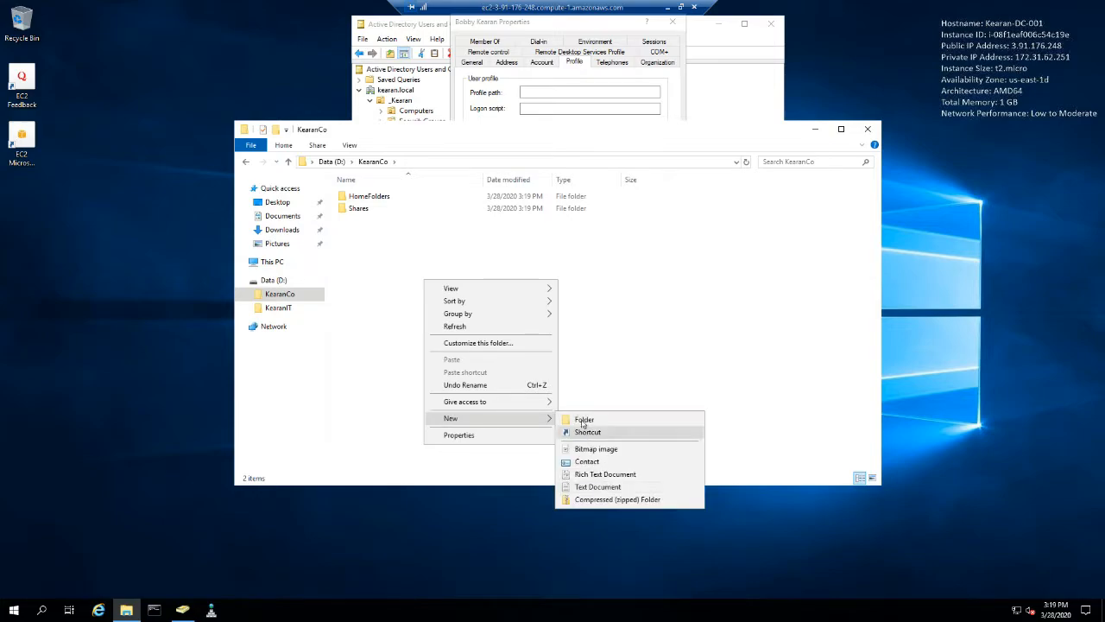
{"action": "left_click", "coordinate": [604, 420]}
{"action": "type", "text": "F"}
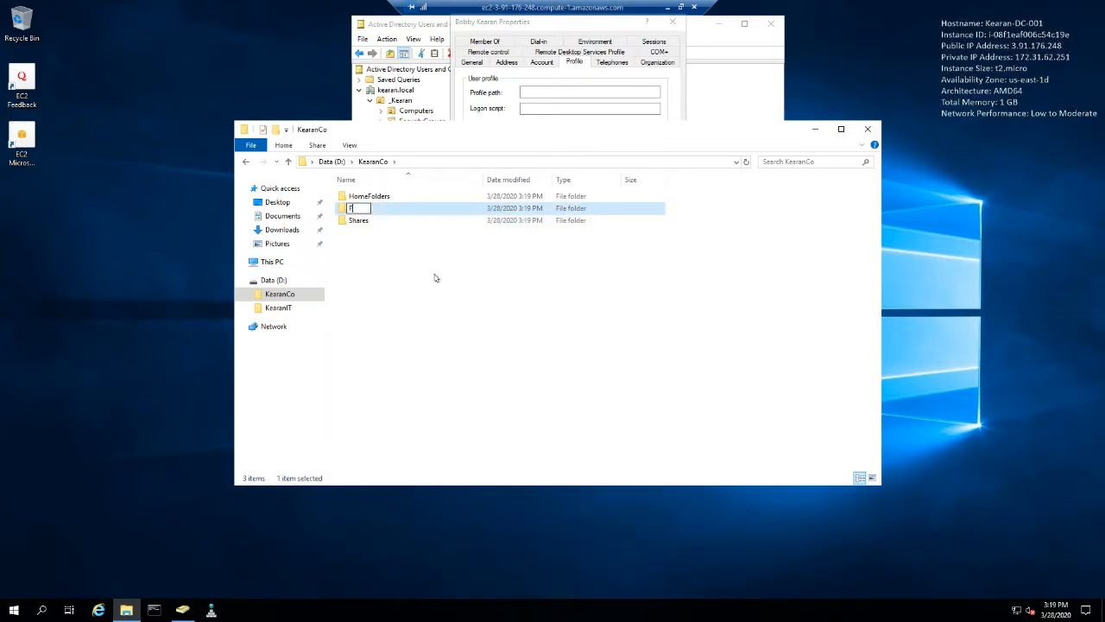
{"action": "type", "text": "olderRes"}
{"action": "type", "text": "direction"}
{"action": "key", "text": "Return"}
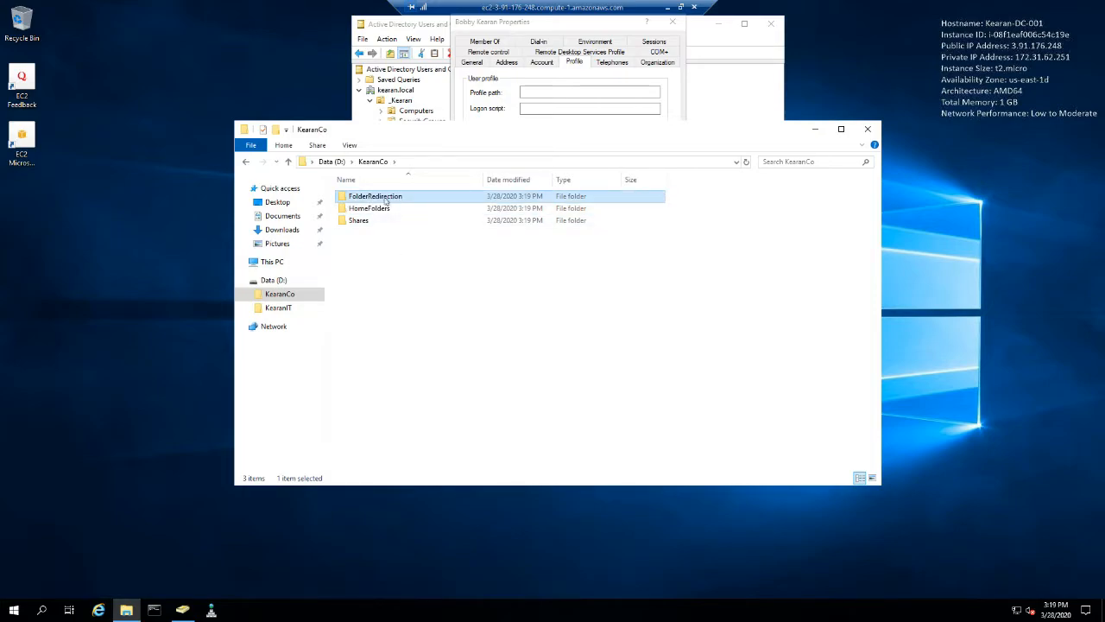
- Disable permission inheritance in the HomeFolders advanced security settings, converting the inherited permissions into explicit ones
{"action": "left_click", "coordinate": [378, 210]}
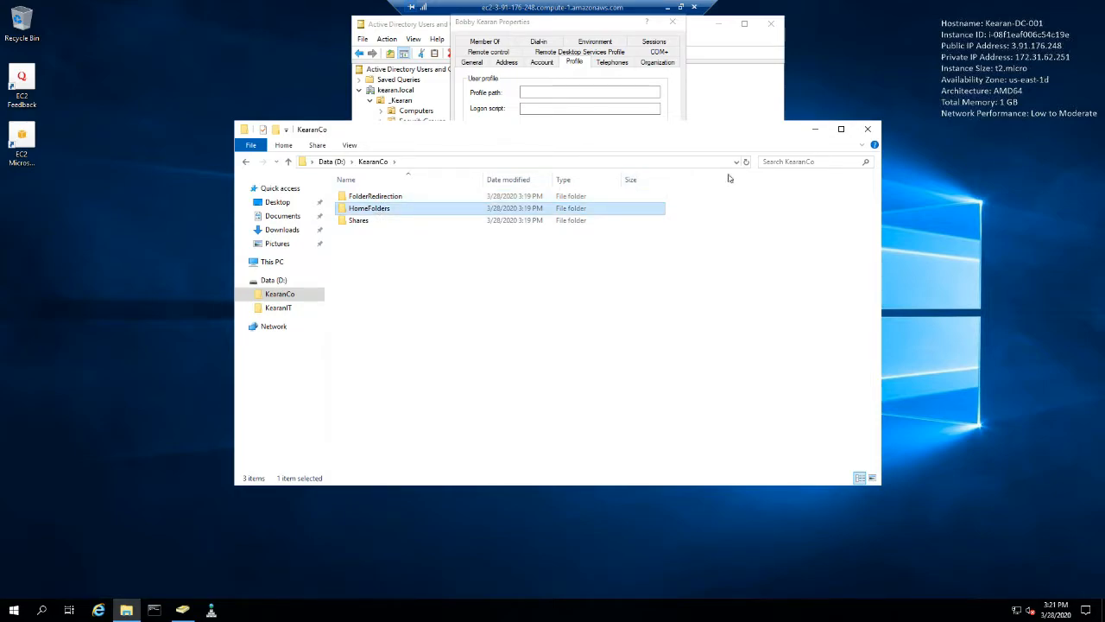
{"action": "right_click", "coordinate": [374, 213]}
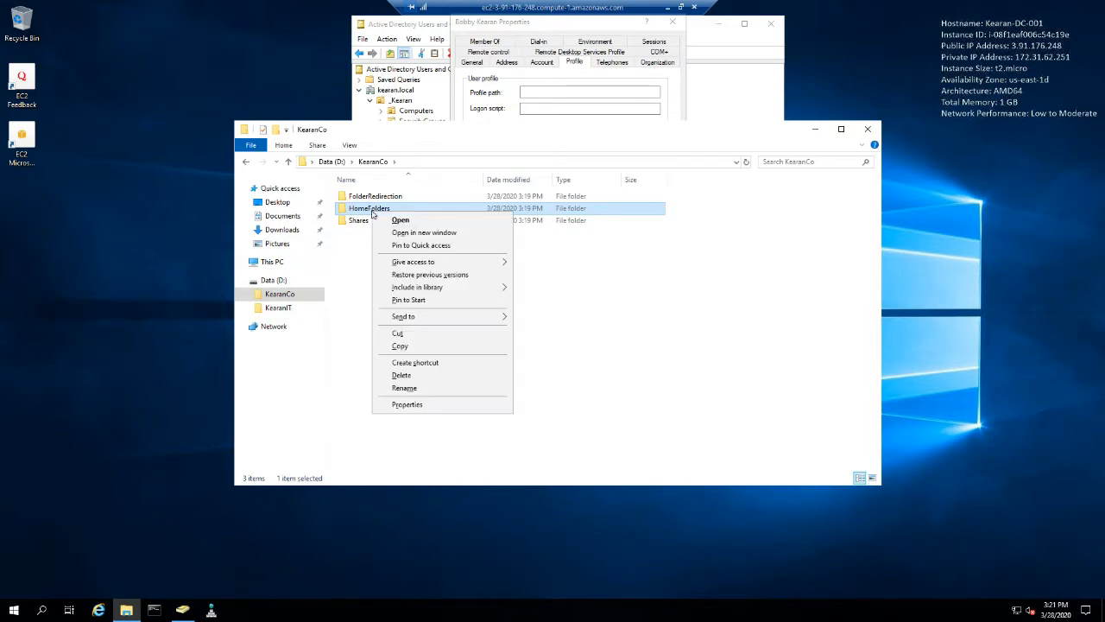
{"action": "left_click", "coordinate": [415, 404]}
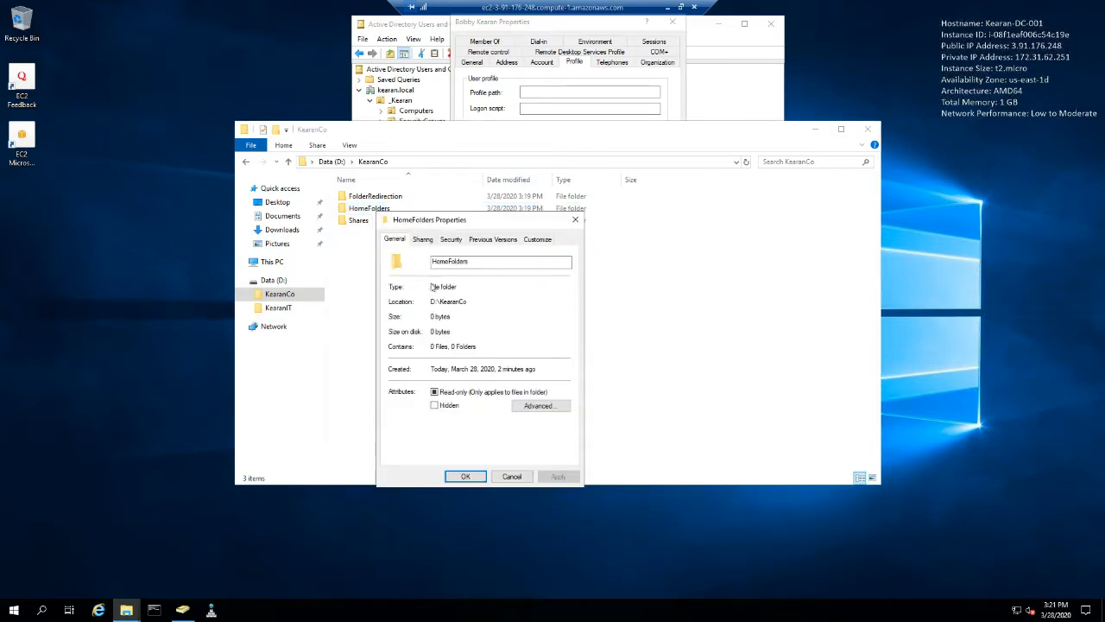
{"action": "left_click", "coordinate": [450, 239]}
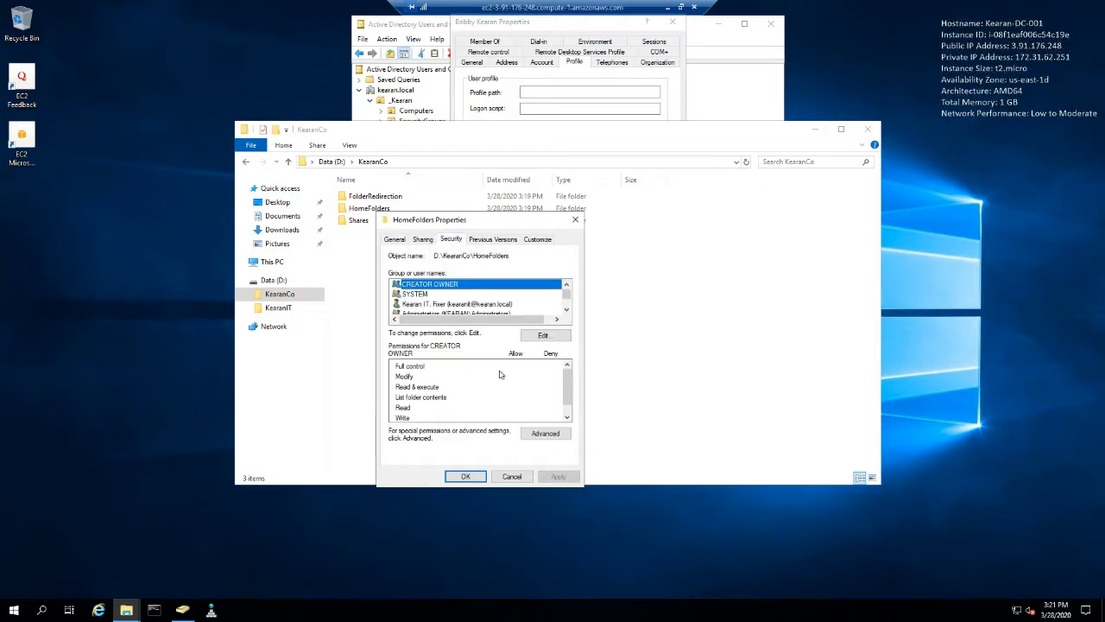
{"action": "left_click", "coordinate": [534, 433]}
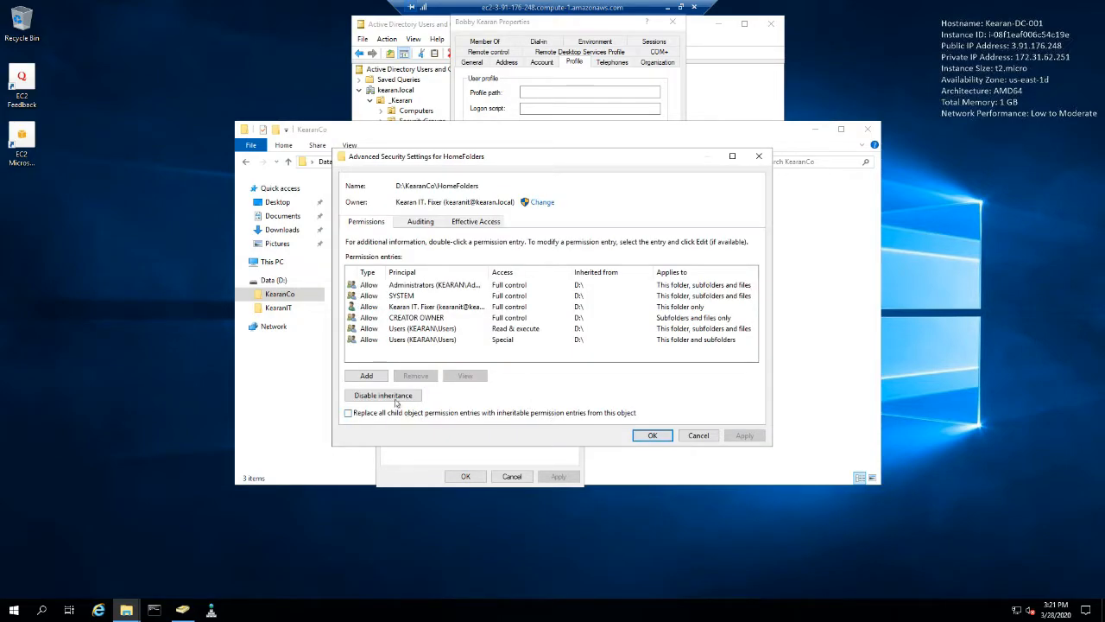
{"action": "left_click", "coordinate": [389, 395]}
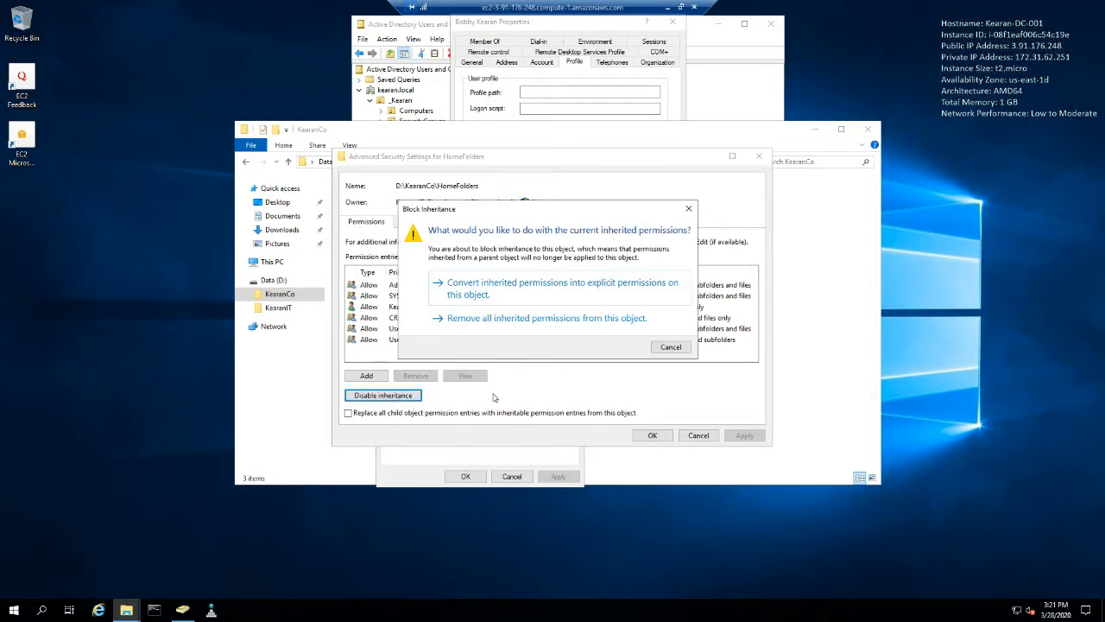
{"action": "left_click", "coordinate": [505, 288]}
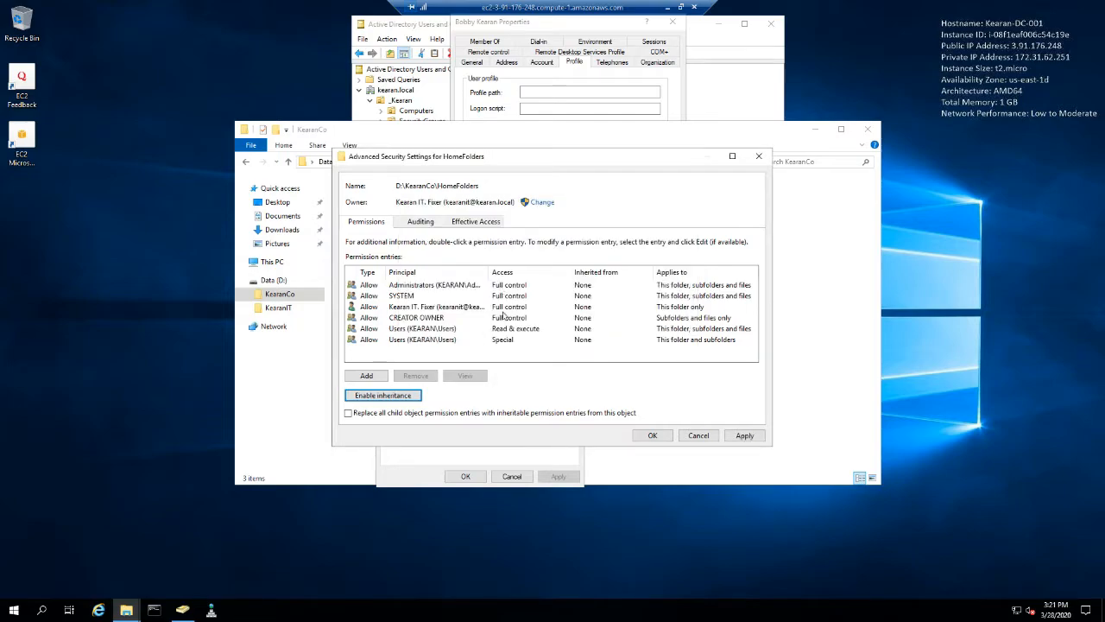
- Remove both Users (KEARAN\Users) permission entries, Read & execute and Special, from the HomeFolders folder
{"action": "left_click", "coordinate": [419, 330]}
{"action": "left_click", "coordinate": [420, 330]}
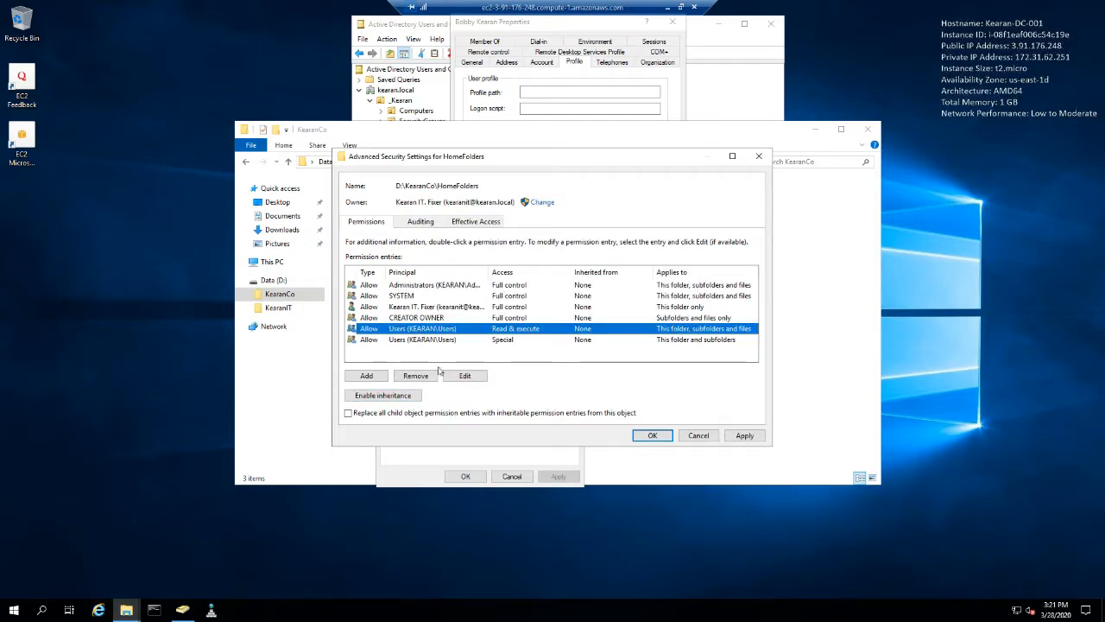
{"action": "left_click", "coordinate": [434, 376]}
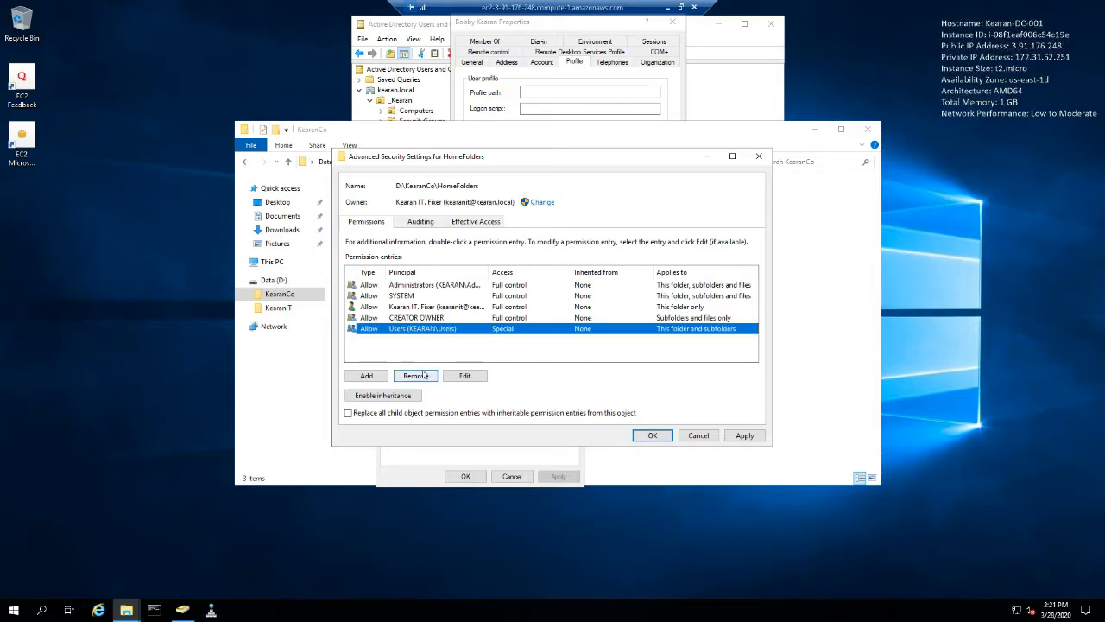
{"action": "left_click", "coordinate": [428, 375]}
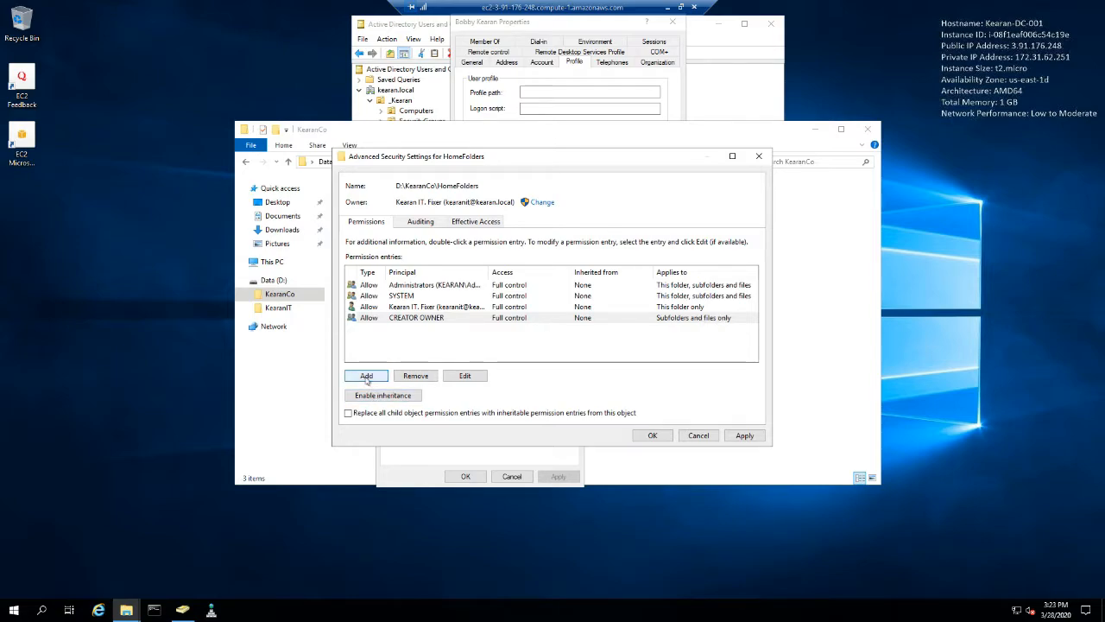
- Add a new permission entry for HomeFolders with Authenticated Users as its principal
{"action": "left_click", "coordinate": [367, 376]}
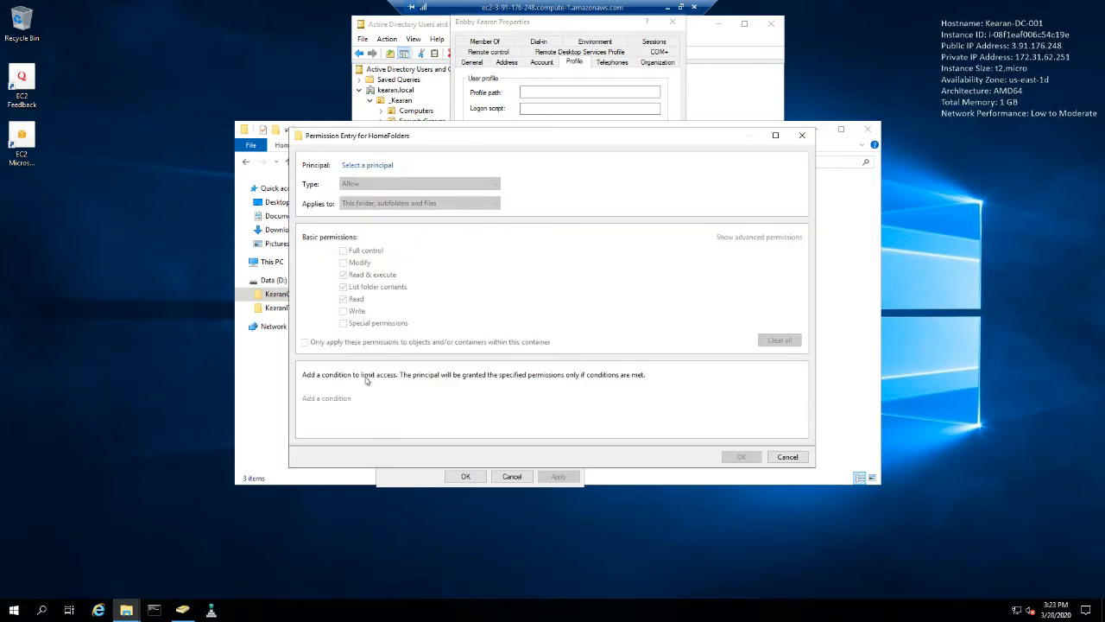
{"action": "left_click", "coordinate": [374, 165]}
{"action": "type", "text": "authenticate"}
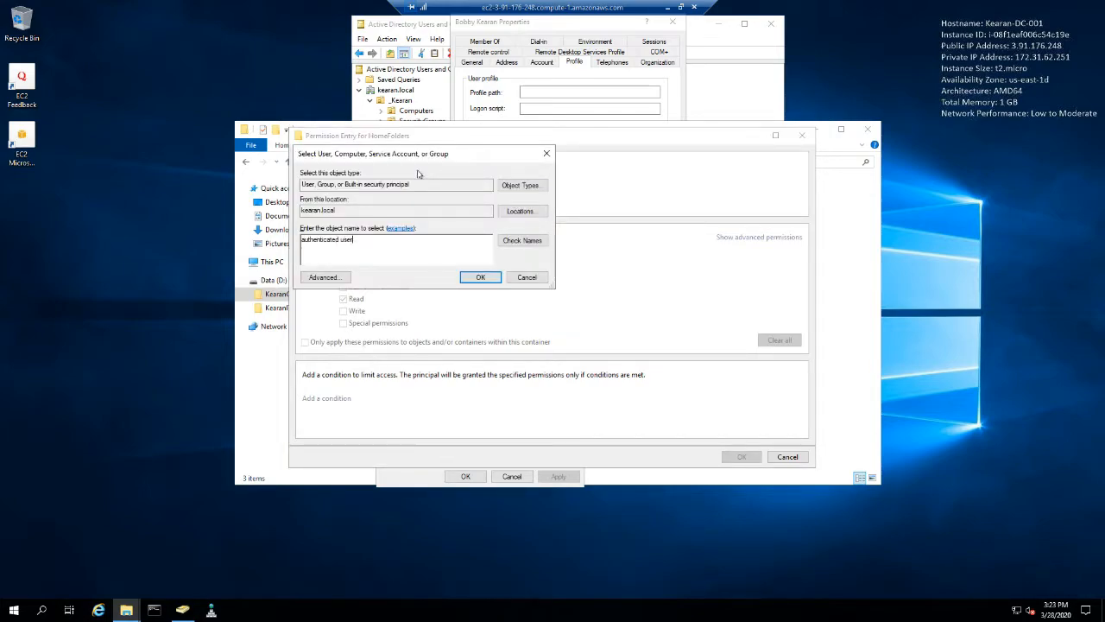
{"action": "type", "text": "d user"}
{"action": "key", "text": "Return"}
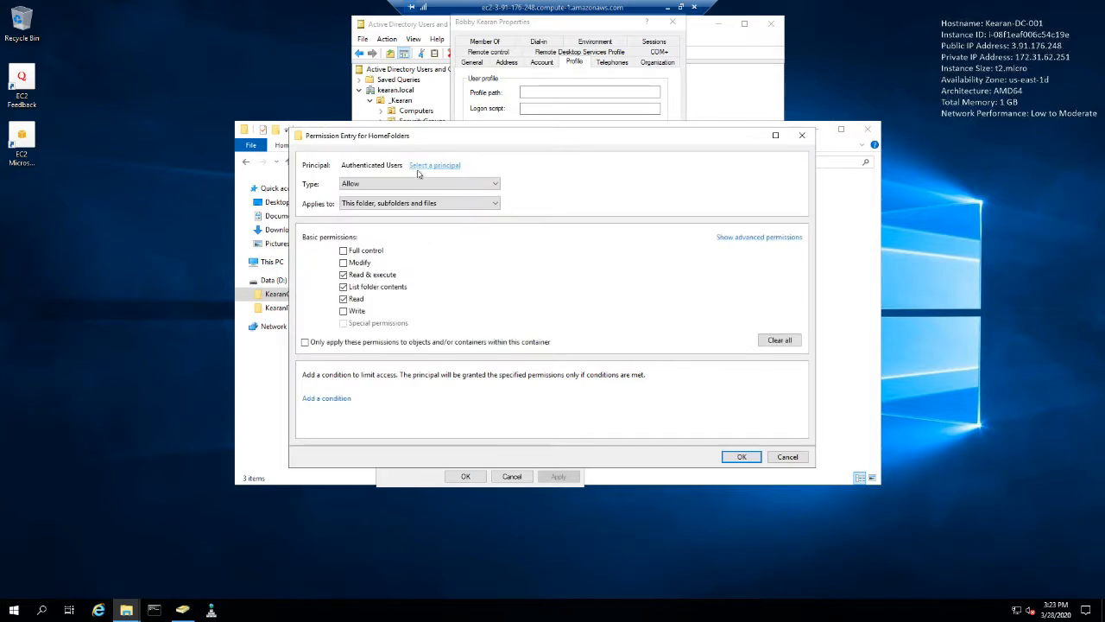
- Grant Authenticated Users the advanced permission Create folders / append data as well, applied to This folder only
{"action": "left_click", "coordinate": [753, 238]}
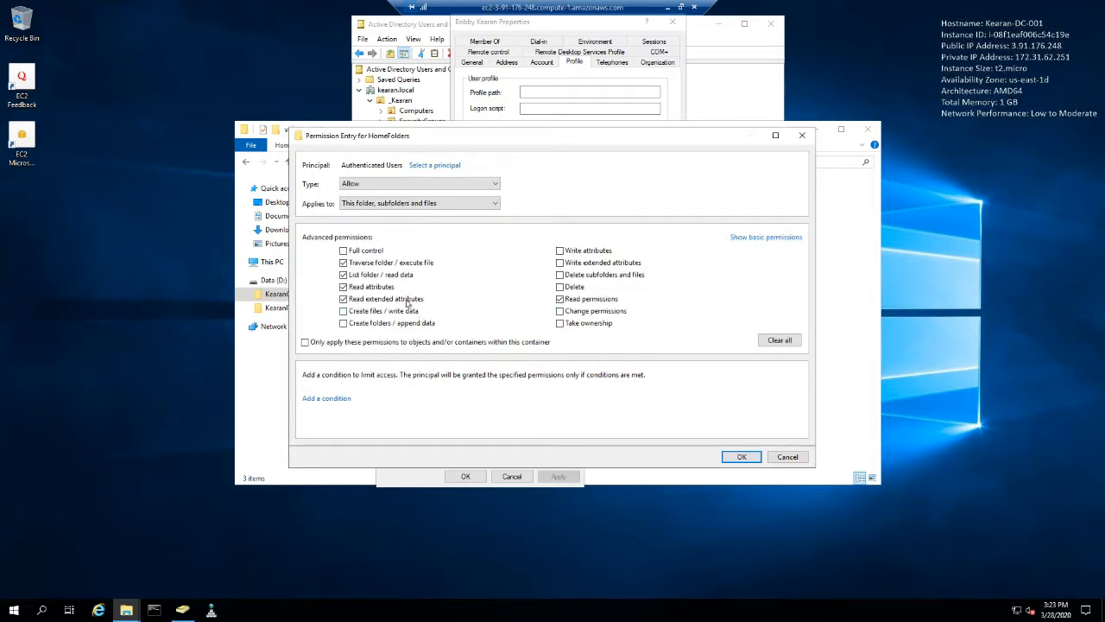
{"action": "left_click", "coordinate": [355, 264]}
{"action": "left_click", "coordinate": [359, 266]}
{"action": "left_click", "coordinate": [347, 323]}
{"action": "left_click", "coordinate": [494, 207]}
{"action": "left_click", "coordinate": [486, 214]}
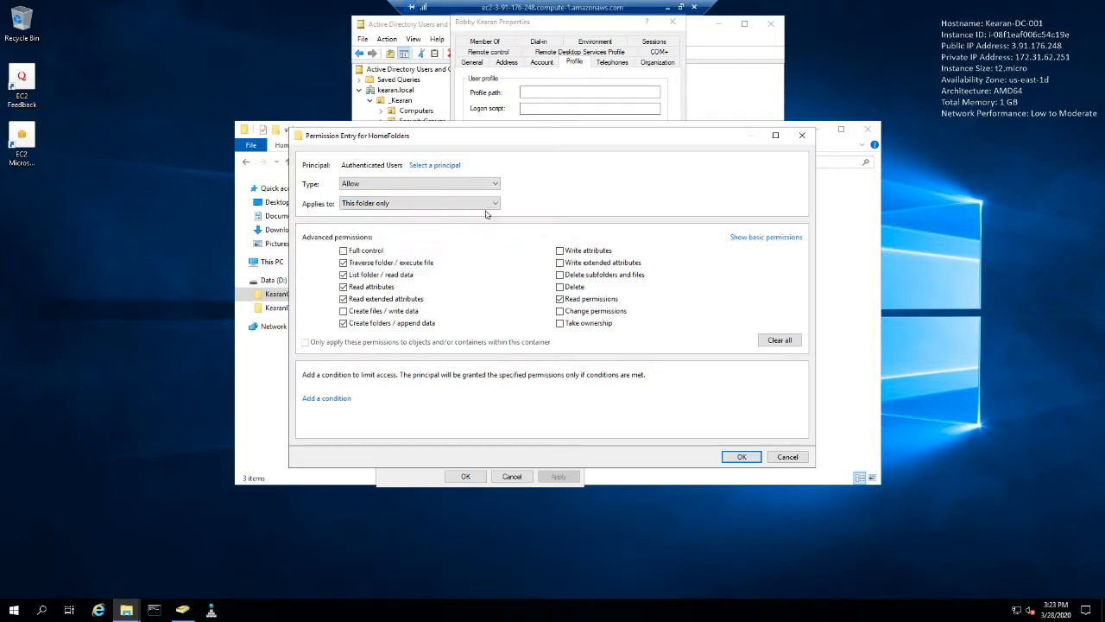
{"action": "left_click", "coordinate": [742, 458]}
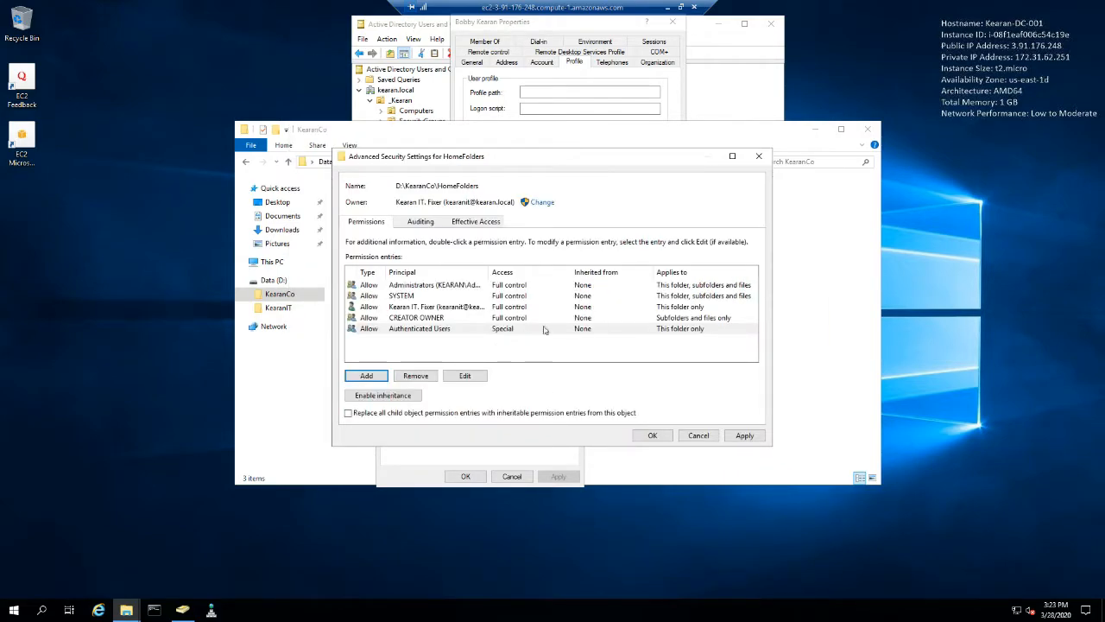
- Check the CREATOR OWNER entry, apply the HomeFolders advanced security settings and close the folder's properties
{"action": "left_click", "coordinate": [436, 319]}
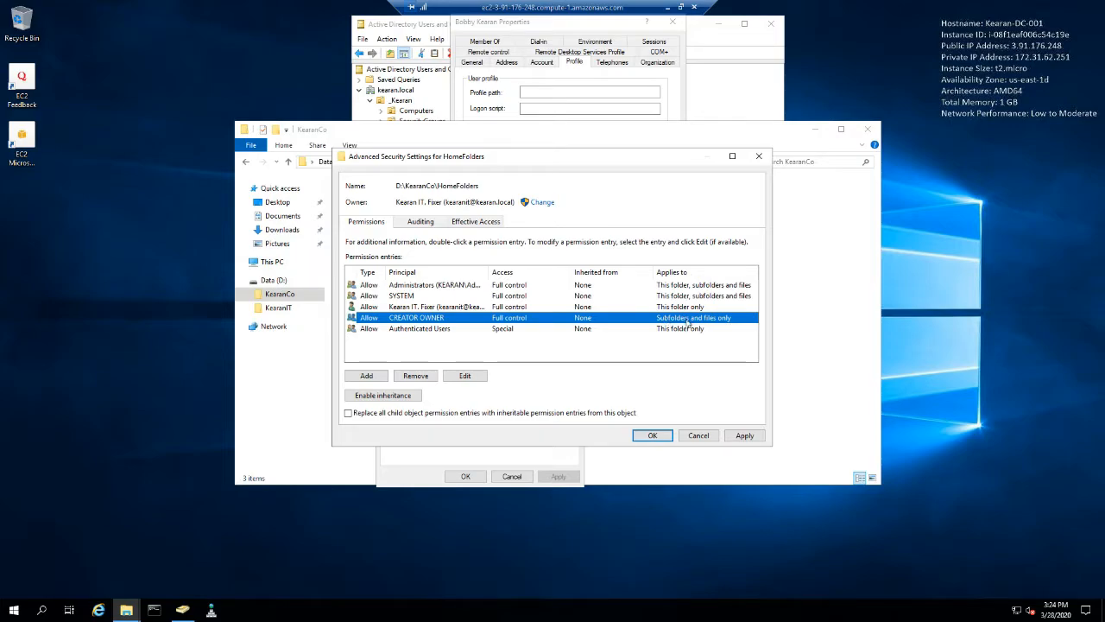
{"action": "left_click", "coordinate": [745, 436]}
{"action": "left_click", "coordinate": [653, 435]}
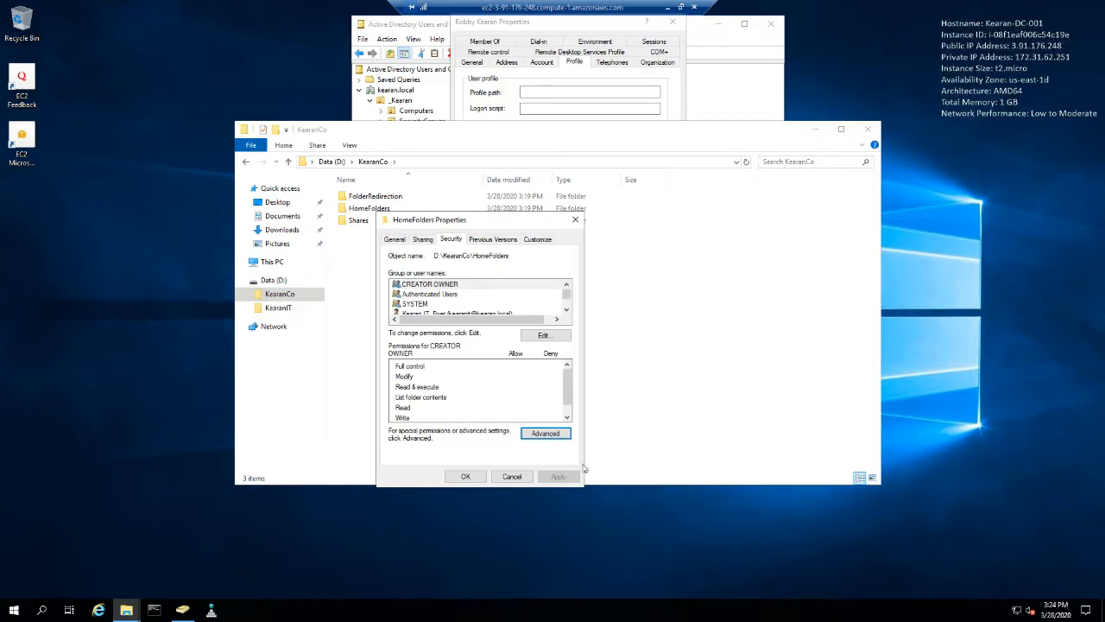
{"action": "left_click", "coordinate": [466, 476]}
- Share the HomeFolders folder through advanced sharing as a hidden share named Home$
{"action": "right_click", "coordinate": [373, 212]}
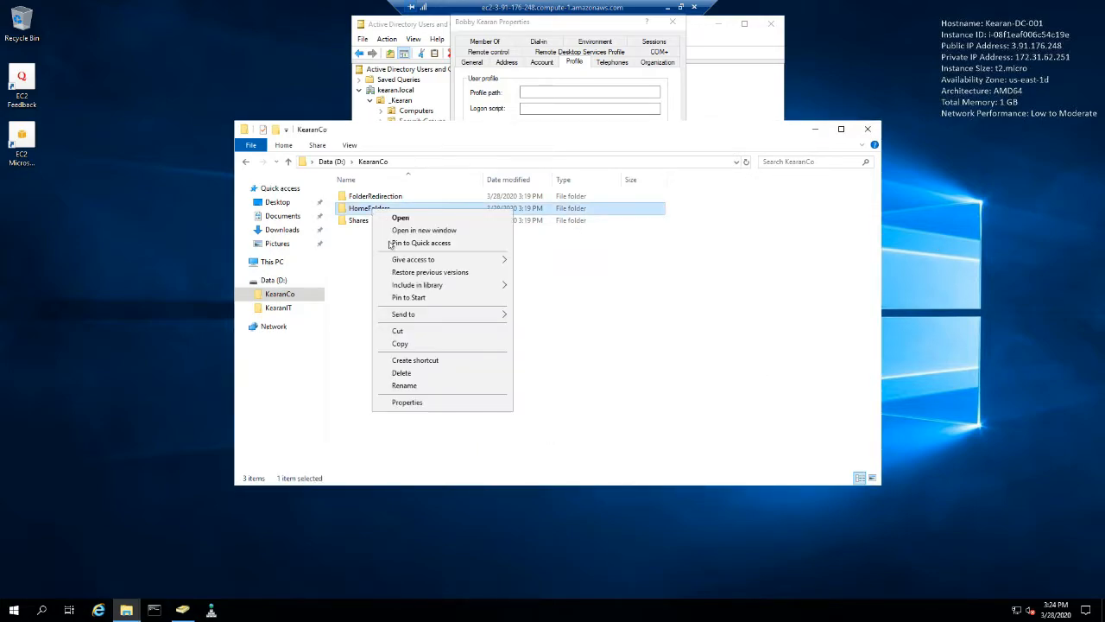
{"action": "left_click", "coordinate": [416, 404]}
{"action": "left_click", "coordinate": [423, 236]}
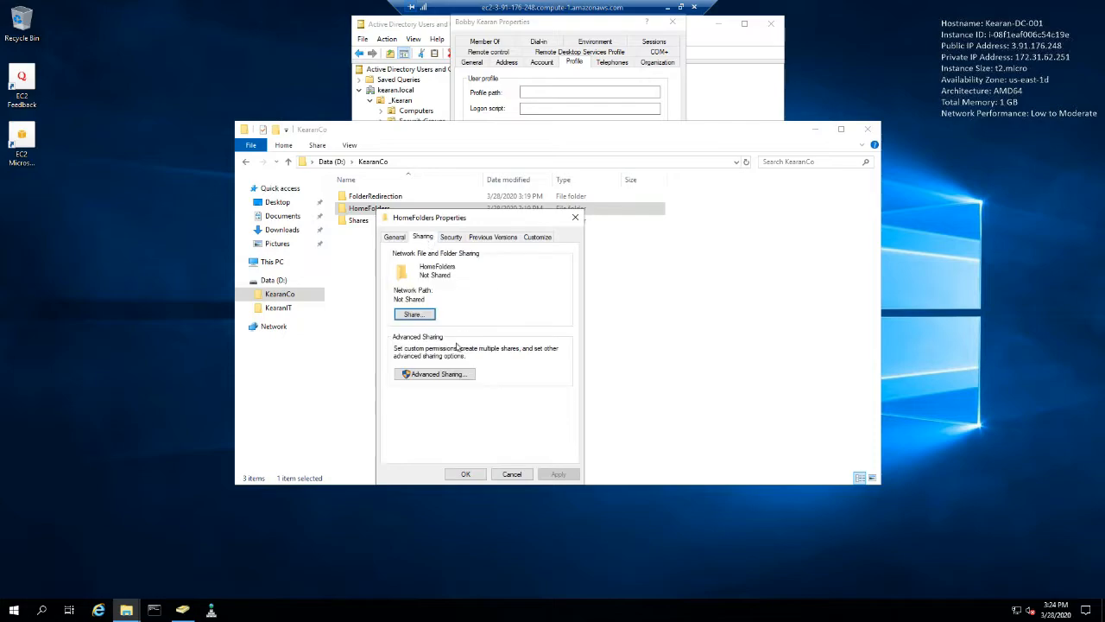
{"action": "left_click", "coordinate": [447, 375]}
{"action": "left_click", "coordinate": [419, 258]}
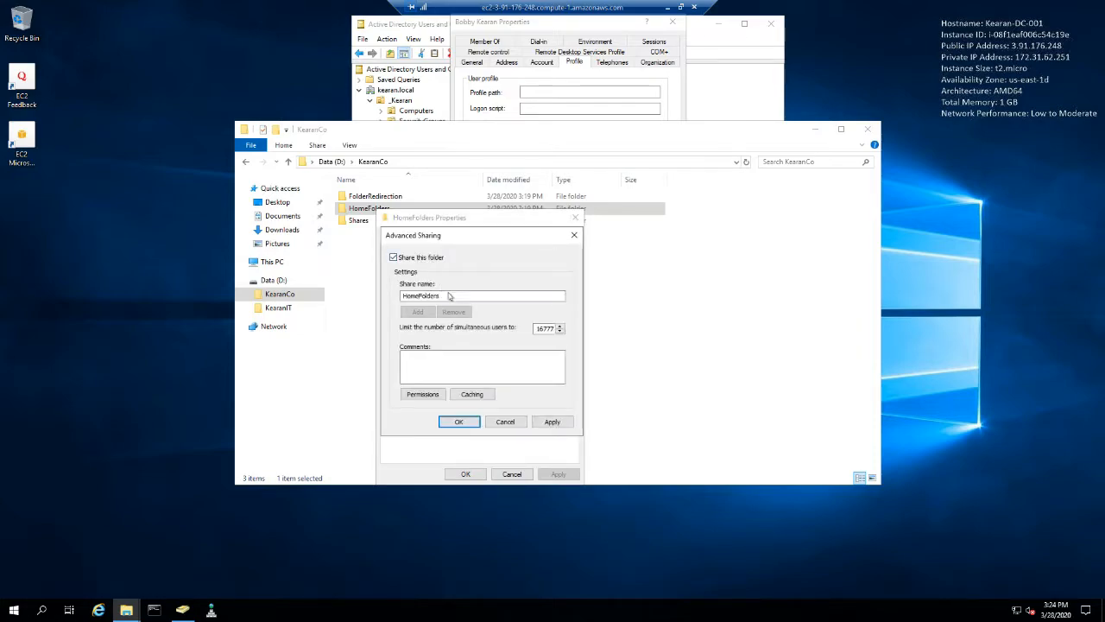
{"action": "left_click_drag", "start_coordinate": [518, 296], "coordinate": [417, 296]}
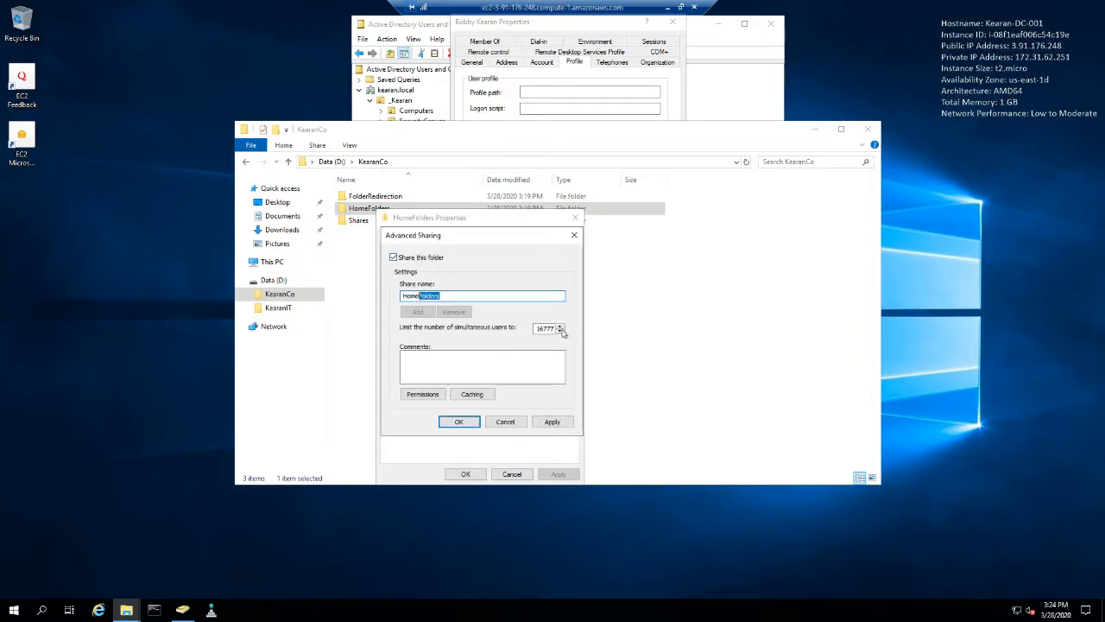
{"action": "type", "text": "s"}
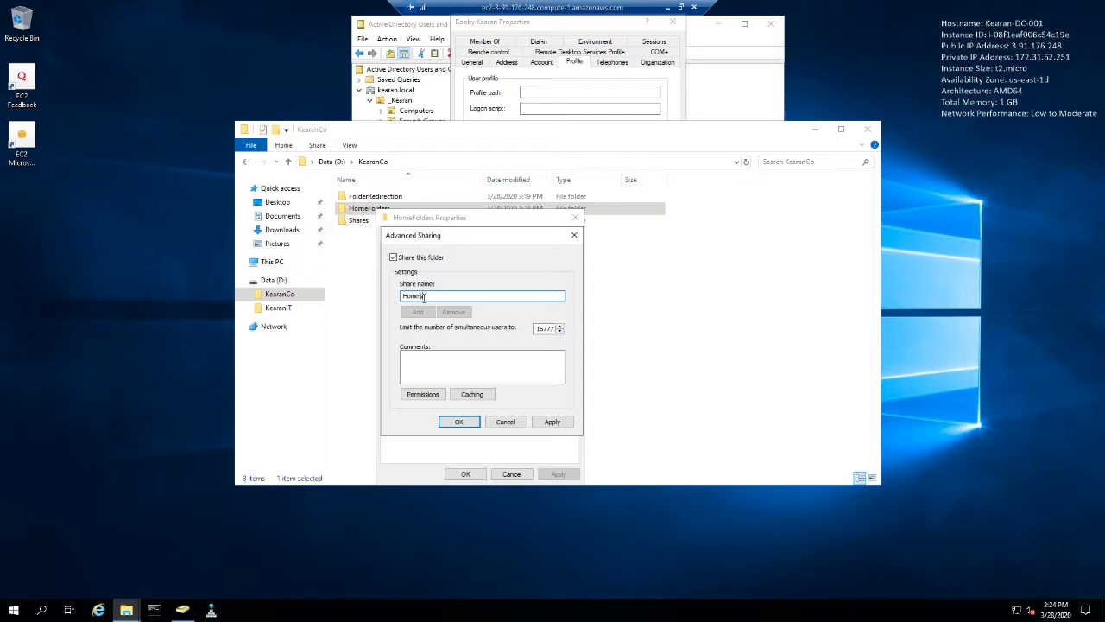
{"action": "double_click", "coordinate": [431, 296]}
{"action": "left_click", "coordinate": [431, 296]}
- Add Authenticated Users to the share permissions of Home$
{"action": "left_click", "coordinate": [421, 395]}
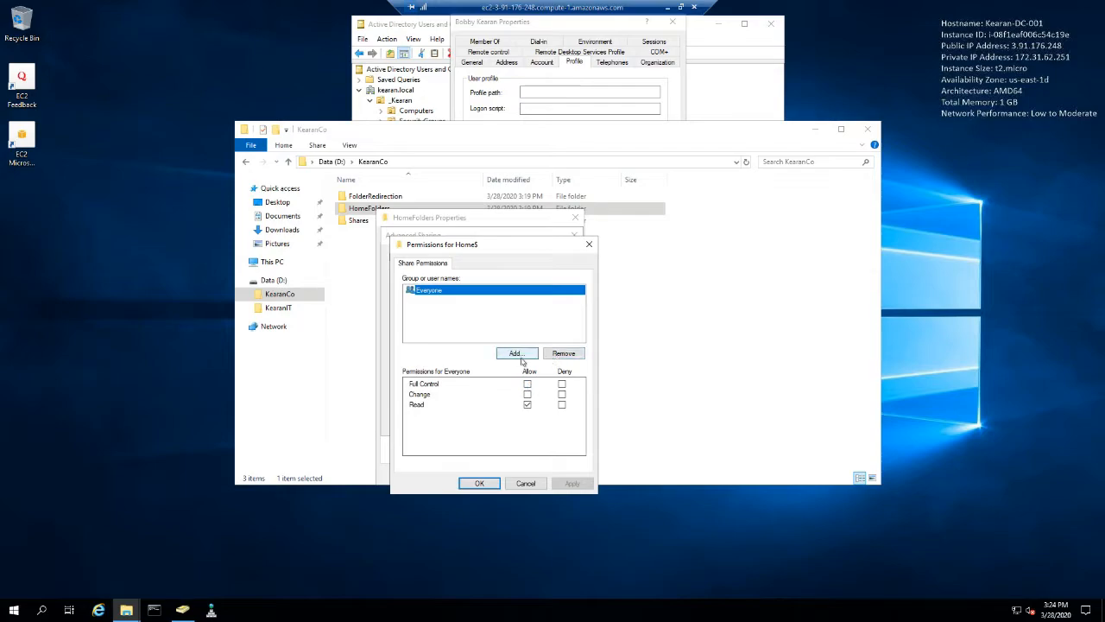
{"action": "left_click", "coordinate": [518, 354]}
{"action": "type", "text": "authenticate users"}
{"action": "key", "text": "Return"}
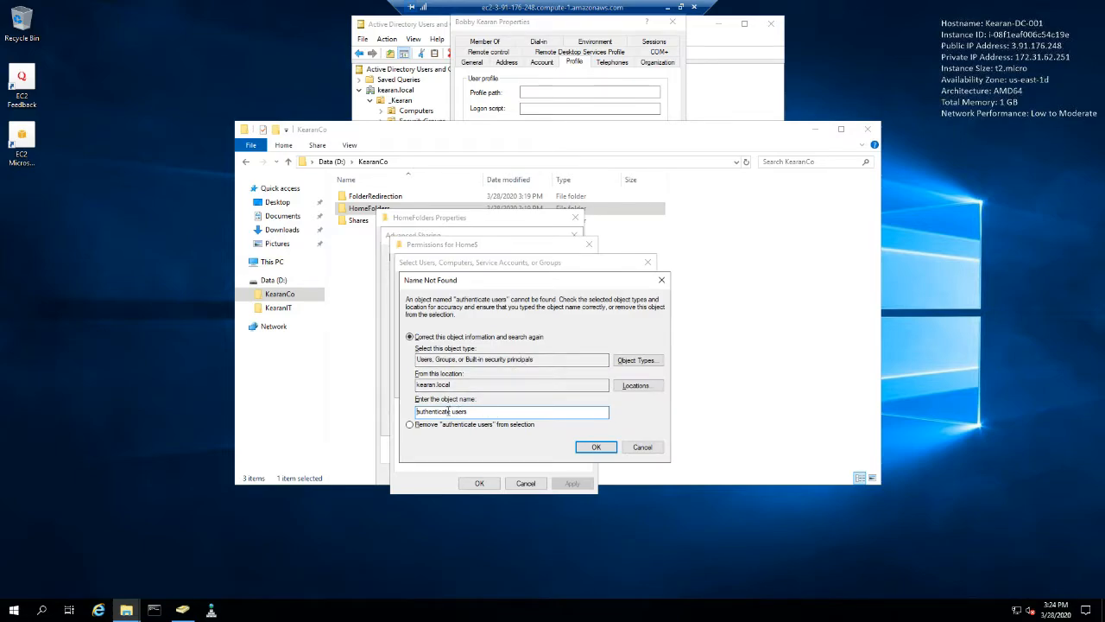
{"action": "type", "text": "d"}
{"action": "left_click", "coordinate": [597, 448]}
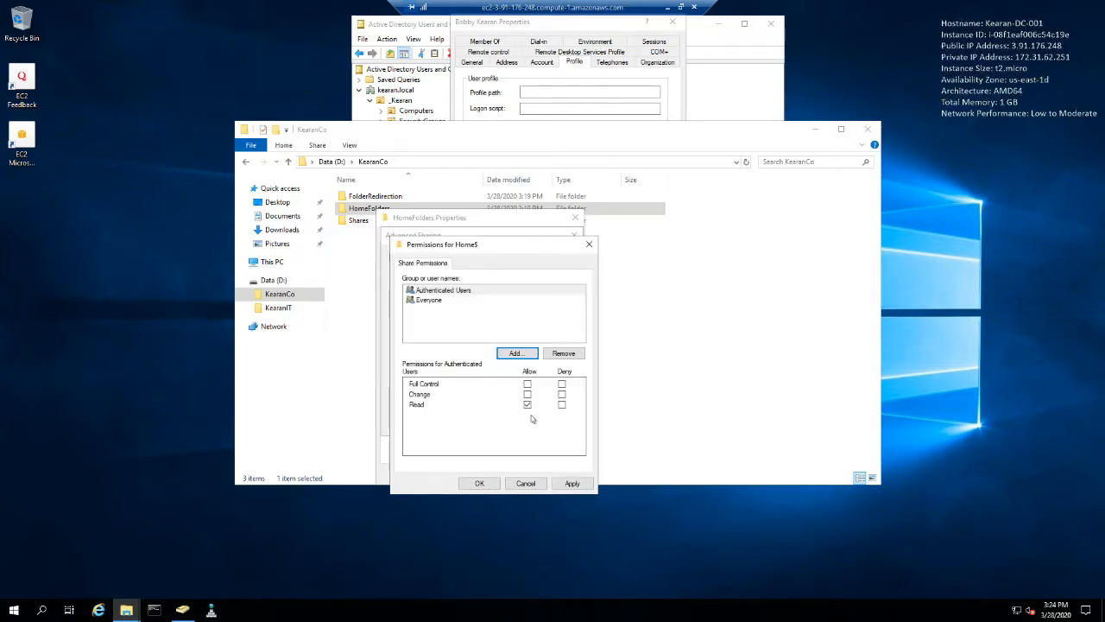
- Allow Authenticated Users Full Control on the Home$ share, then apply the sharing settings and close the properties
{"action": "left_click", "coordinate": [527, 384]}
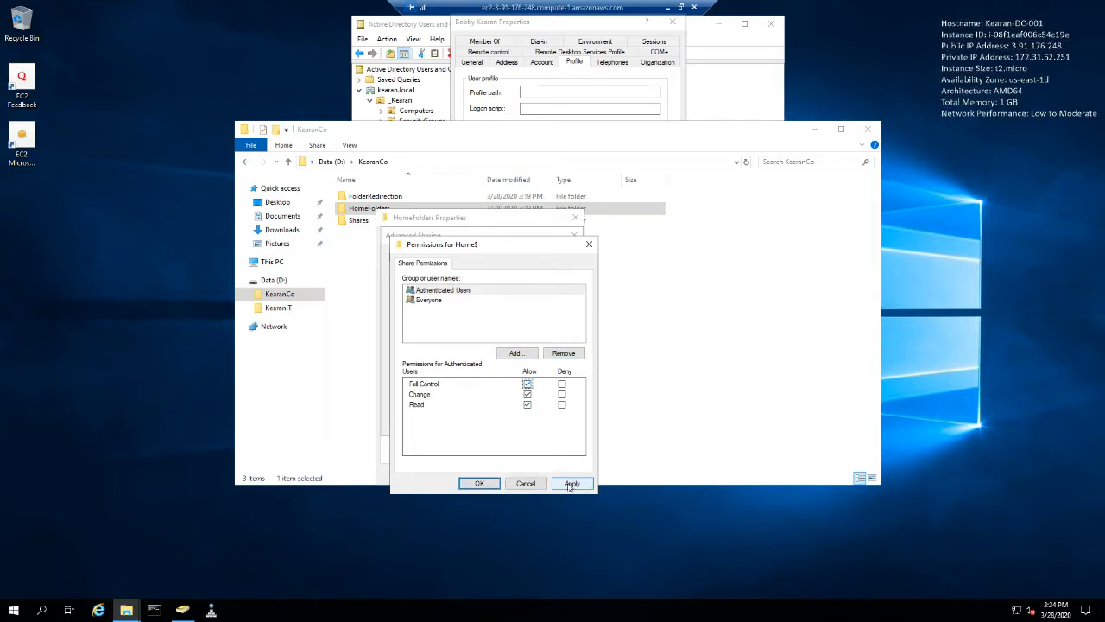
{"action": "left_click", "coordinate": [572, 484]}
{"action": "left_click", "coordinate": [479, 483]}
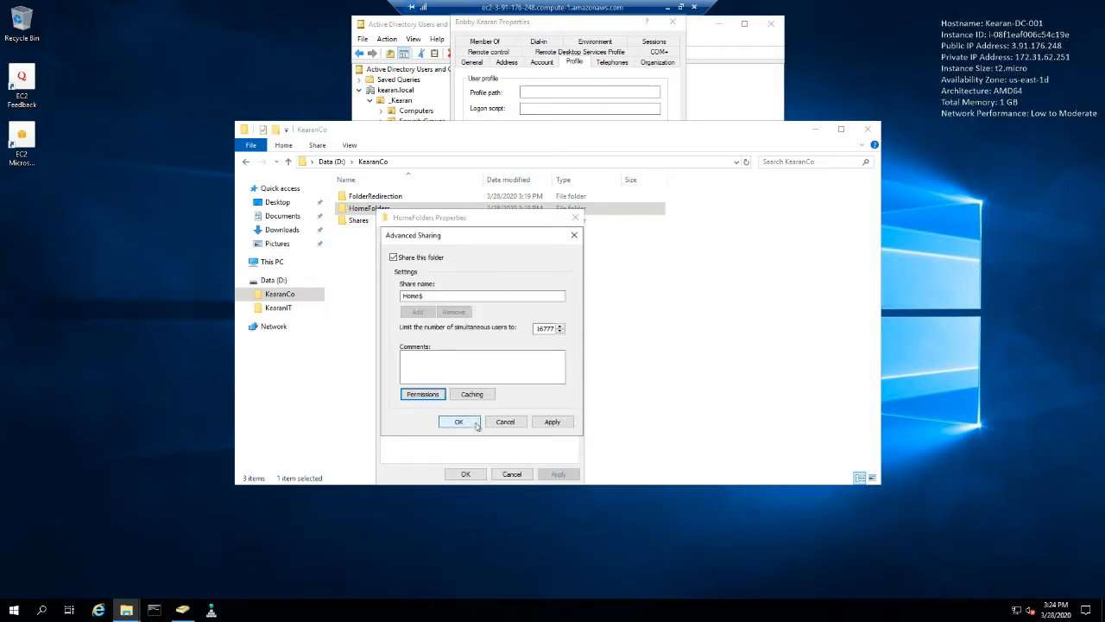
{"action": "left_click", "coordinate": [459, 422]}
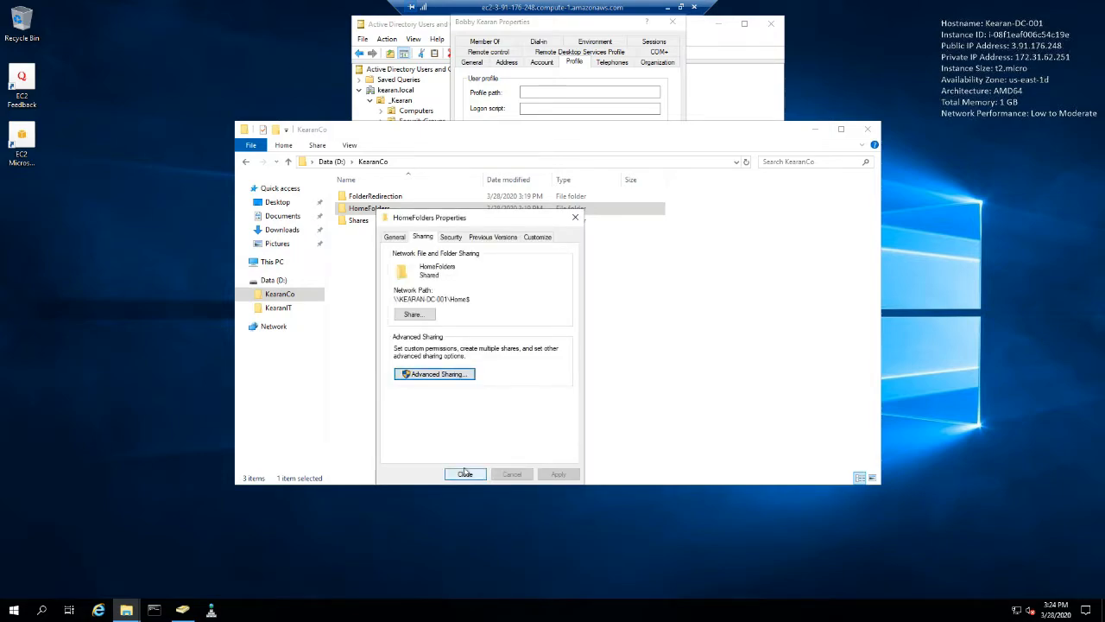
{"action": "left_click", "coordinate": [466, 474]}
{"action": "left_click", "coordinate": [553, 306]}
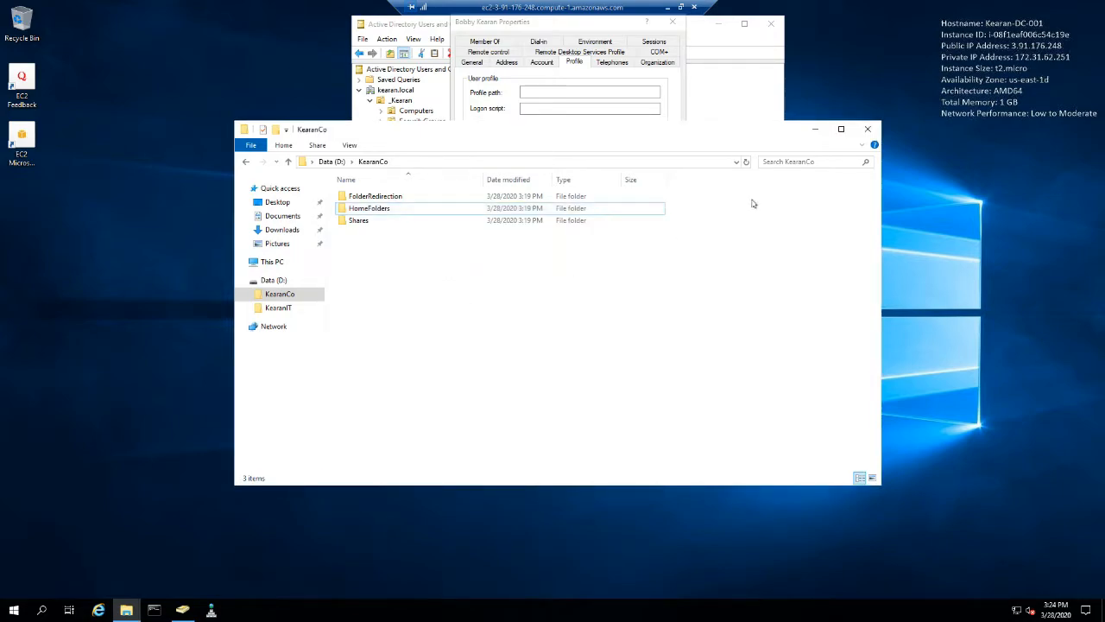
- Reopen File Explorer, place it so the user's profile settings stay visible, and open KearanCo\HomeFolders on Data (D:)
{"action": "left_click", "coordinate": [868, 130]}
{"action": "left_click", "coordinate": [126, 609]}
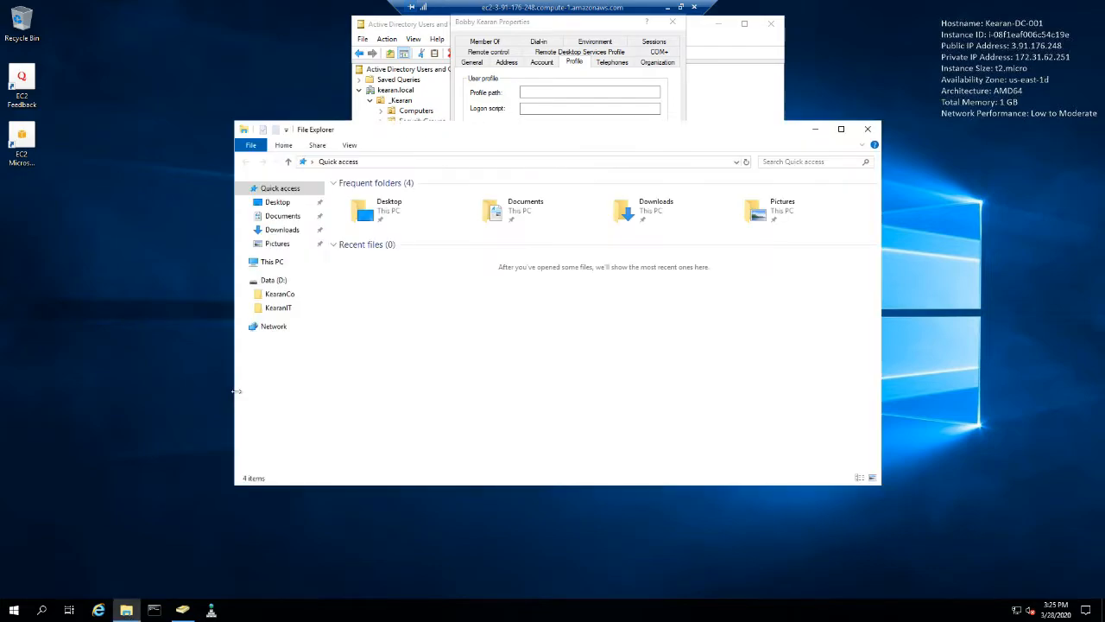
{"action": "left_click_drag", "start_coordinate": [437, 135], "coordinate": [303, 219]}
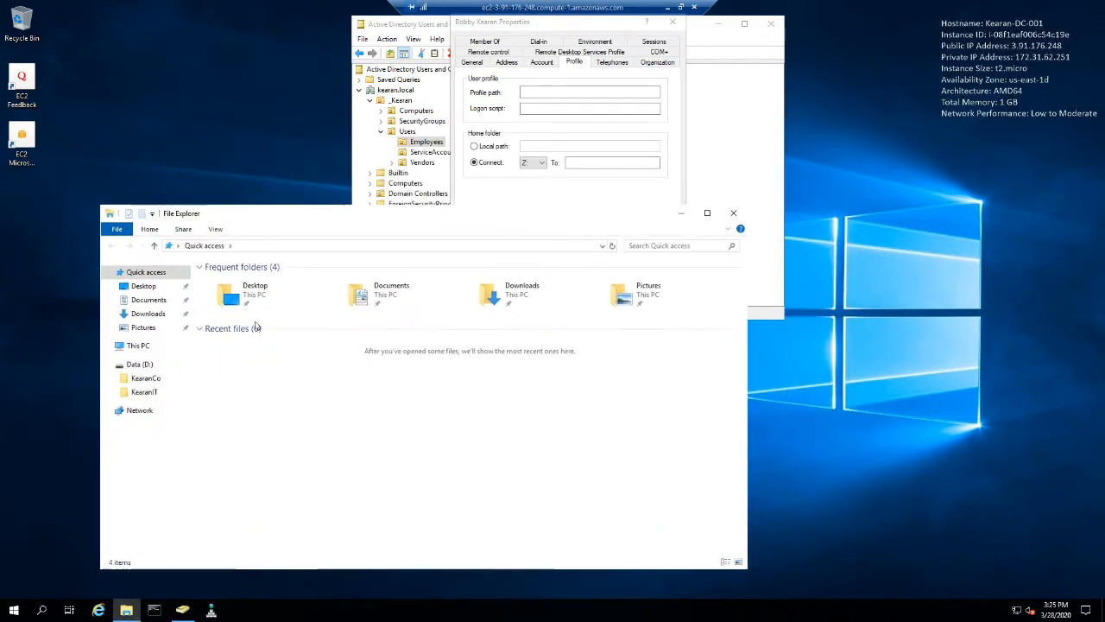
{"action": "left_click", "coordinate": [147, 395]}
{"action": "left_click", "coordinate": [145, 378]}
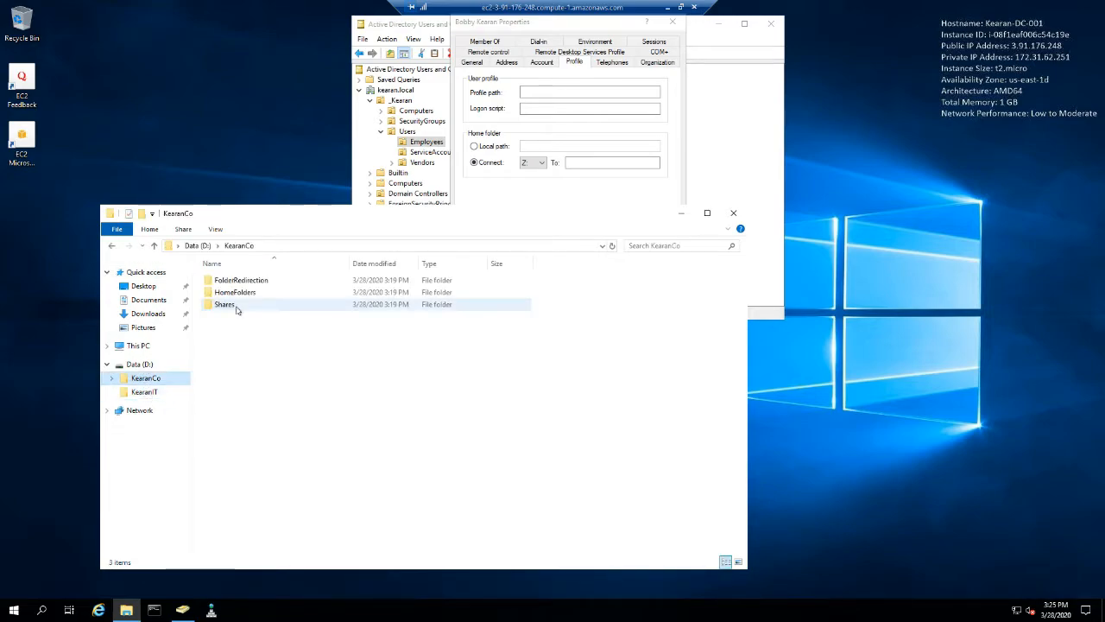
{"action": "double_click", "coordinate": [232, 298]}
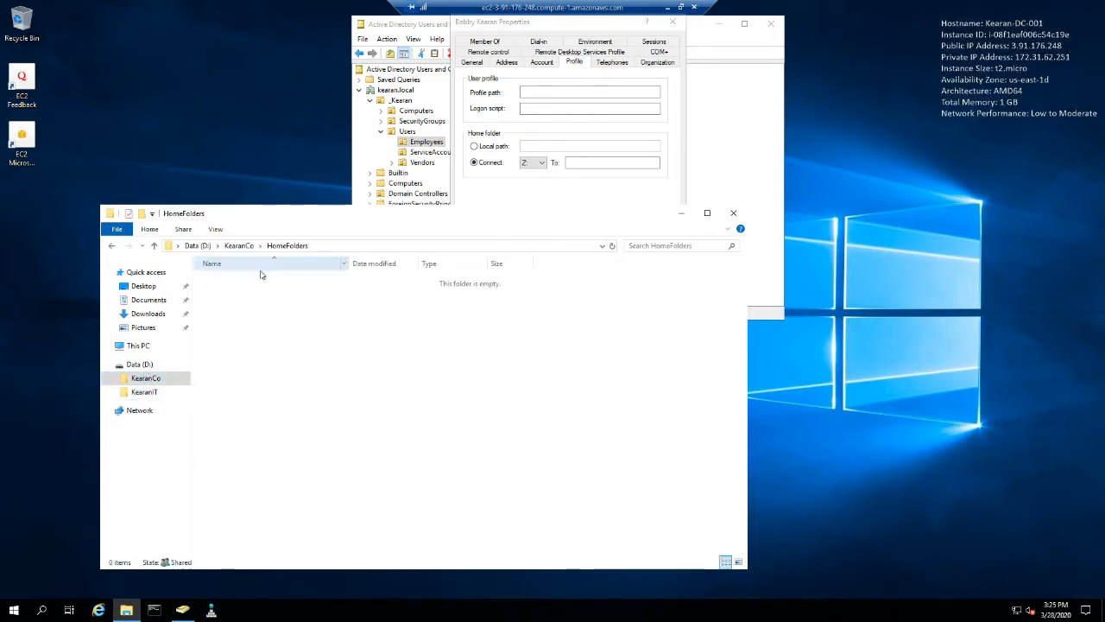
- Open the network share \\kearan-dc-001\home$ in File Explorer and copy its path
{"action": "left_click", "coordinate": [346, 246]}
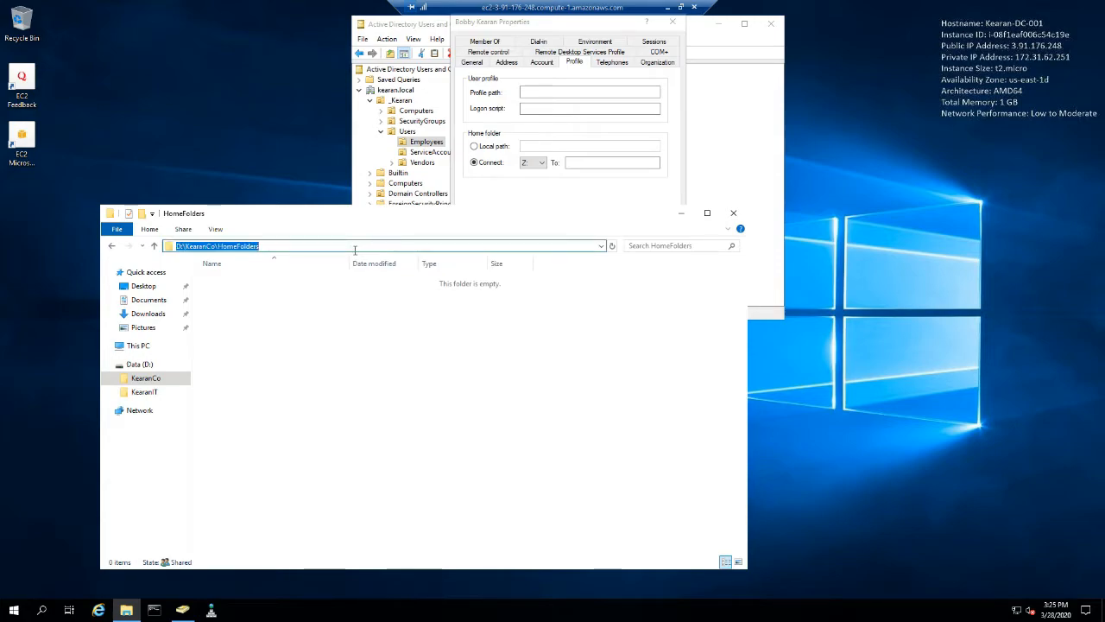
{"action": "type", "text": "\\\\"}
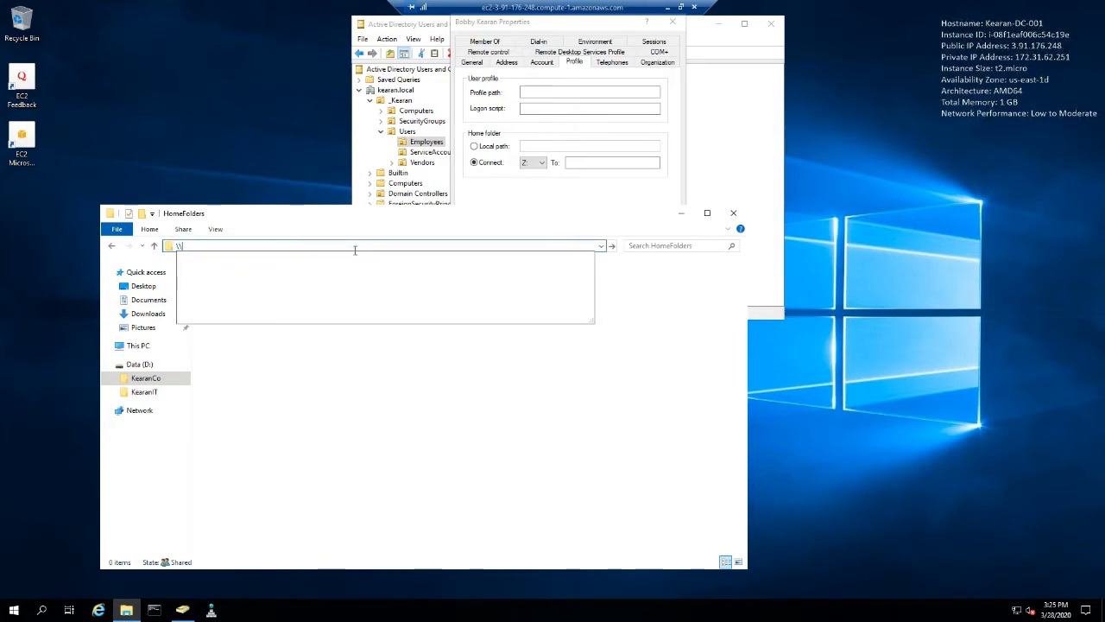
{"action": "type", "text": "kearan-dc-001"}
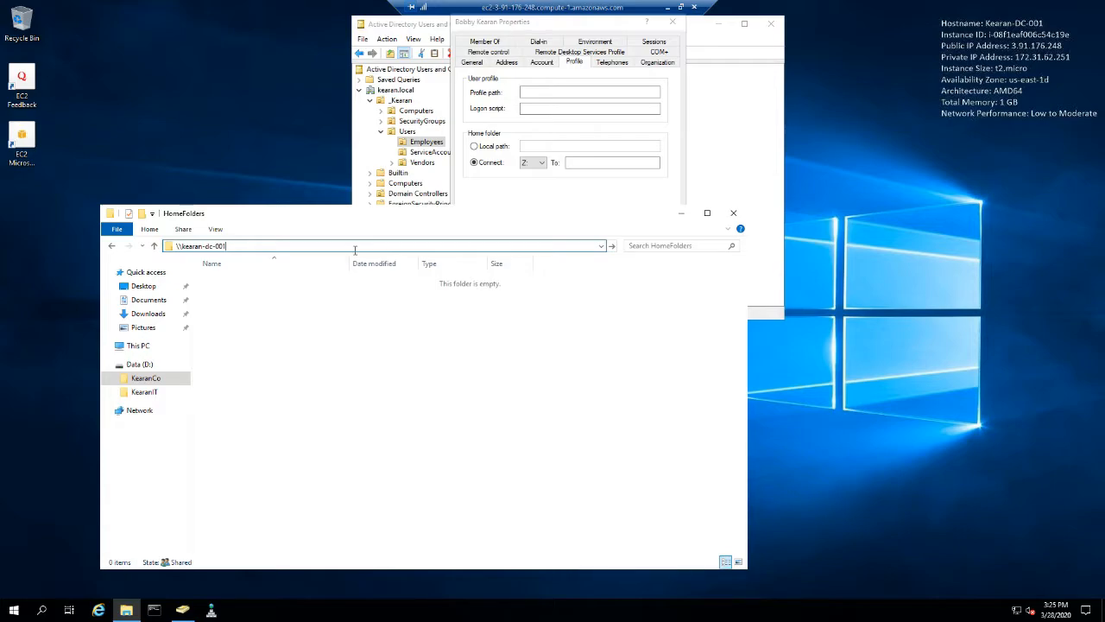
{"action": "type", "text": "\\home"}
{"action": "key", "text": "Return"}
{"action": "left_click", "coordinate": [354, 249]}
{"action": "key", "text": "ctrl+c"}
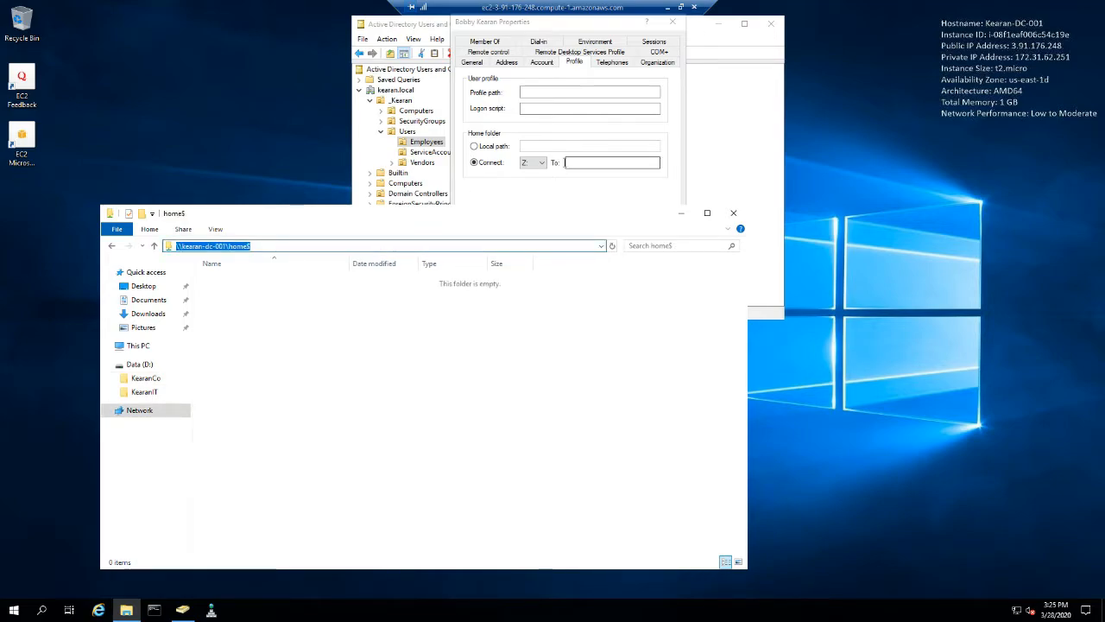
- Connect the user's home folder as drive H: to \\kearan-dc-001\home$\ followed by the user's logon name
{"action": "left_click", "coordinate": [543, 163]}
{"action": "left_click", "coordinate": [525, 263]}
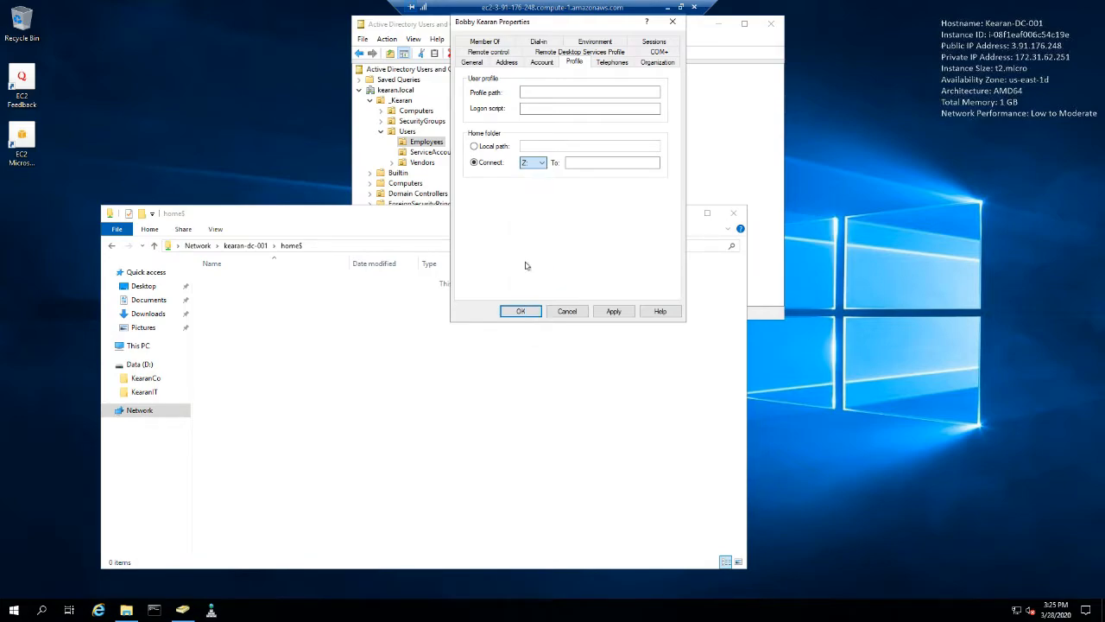
{"action": "left_click", "coordinate": [572, 164]}
{"action": "key", "text": "ctrl+v"}
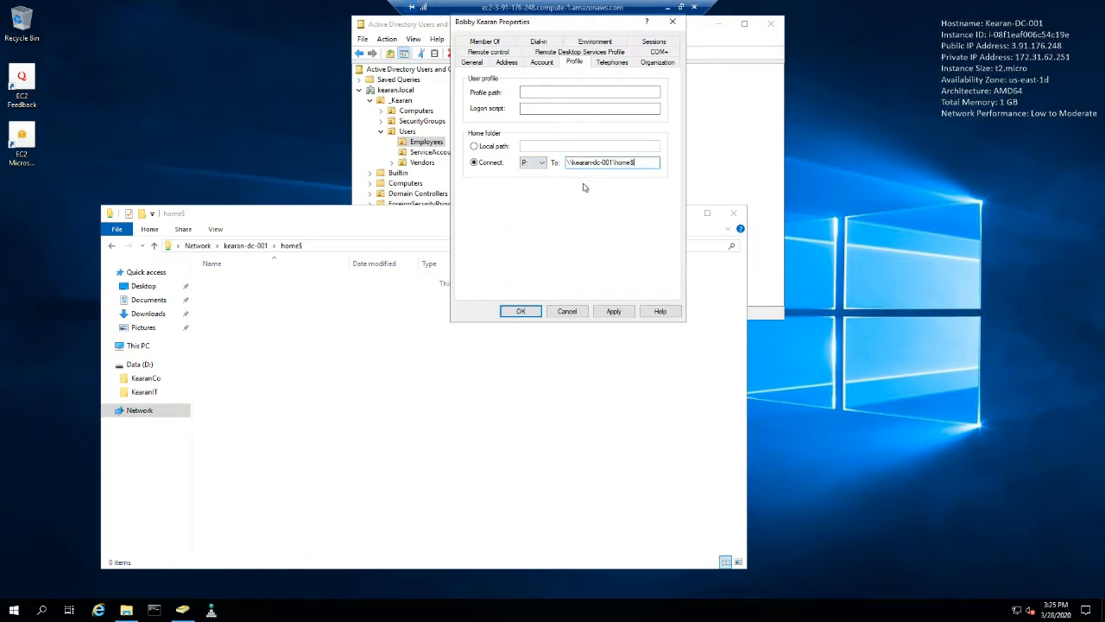
{"action": "left_click", "coordinate": [542, 164]}
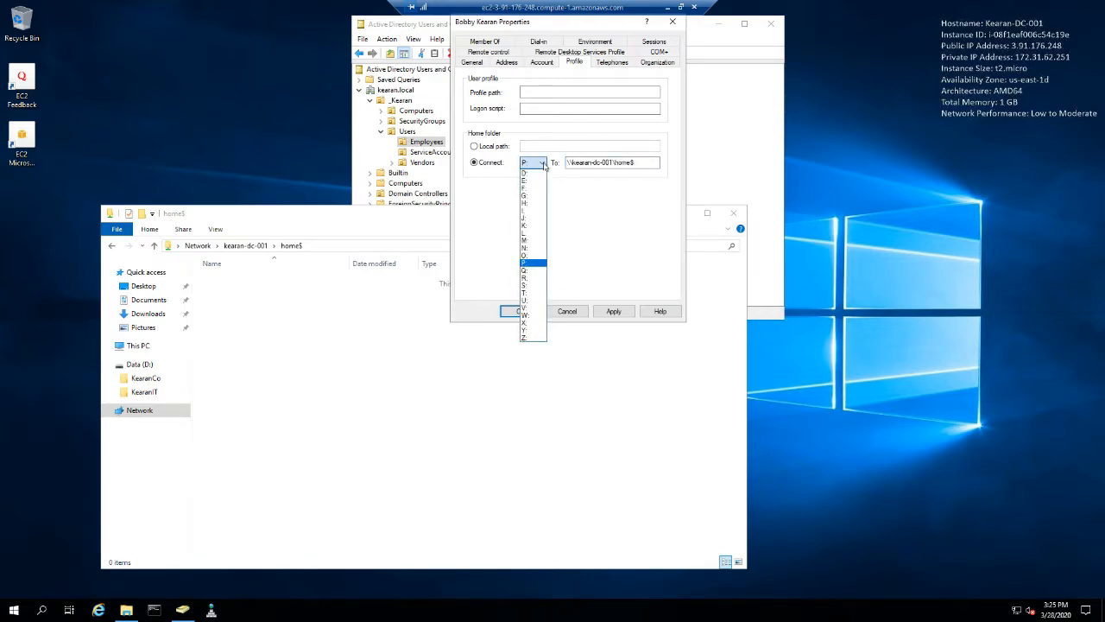
{"action": "left_click", "coordinate": [540, 202]}
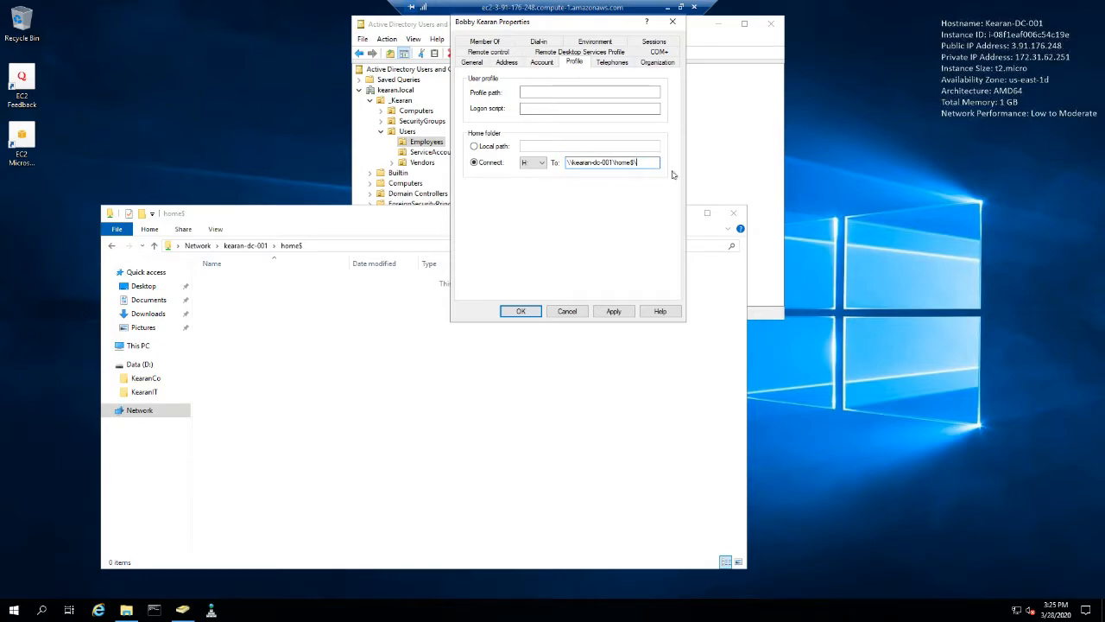
{"action": "type", "text": "an"}
- Copy the user's logon name from the account settings in the user's properties
{"action": "left_click", "coordinate": [475, 64]}
{"action": "left_click", "coordinate": [503, 64]}
{"action": "left_click", "coordinate": [541, 64]}
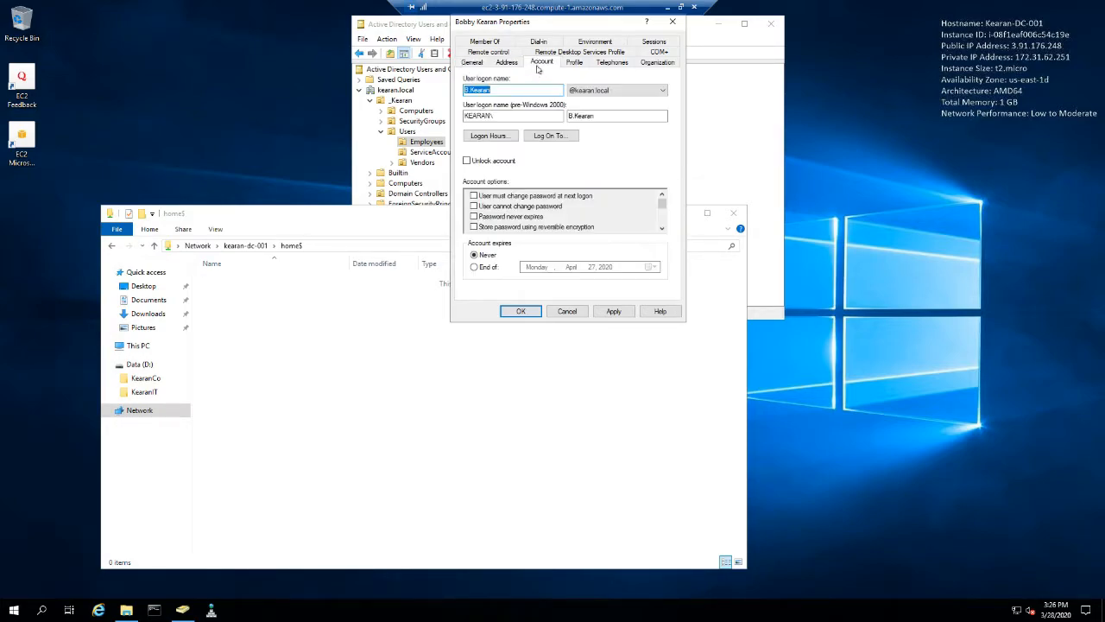
{"action": "left_click_drag", "start_coordinate": [494, 87], "coordinate": [464, 90]}
{"action": "right_click", "coordinate": [473, 93]}
{"action": "left_click", "coordinate": [497, 128]}
- Replace the user folder name at the end of the H: home folder path with the copied logon name, then apply and close the properties
{"action": "left_click", "coordinate": [576, 67]}
{"action": "left_click_drag", "start_coordinate": [635, 162], "coordinate": [667, 162]}
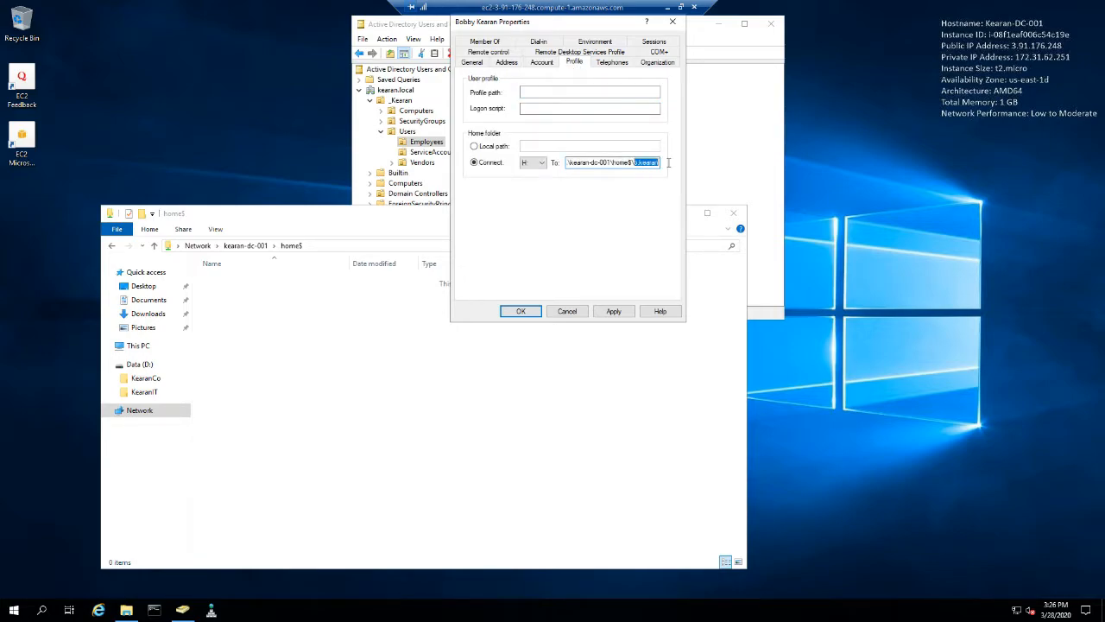
{"action": "key", "text": "ctrl+v"}
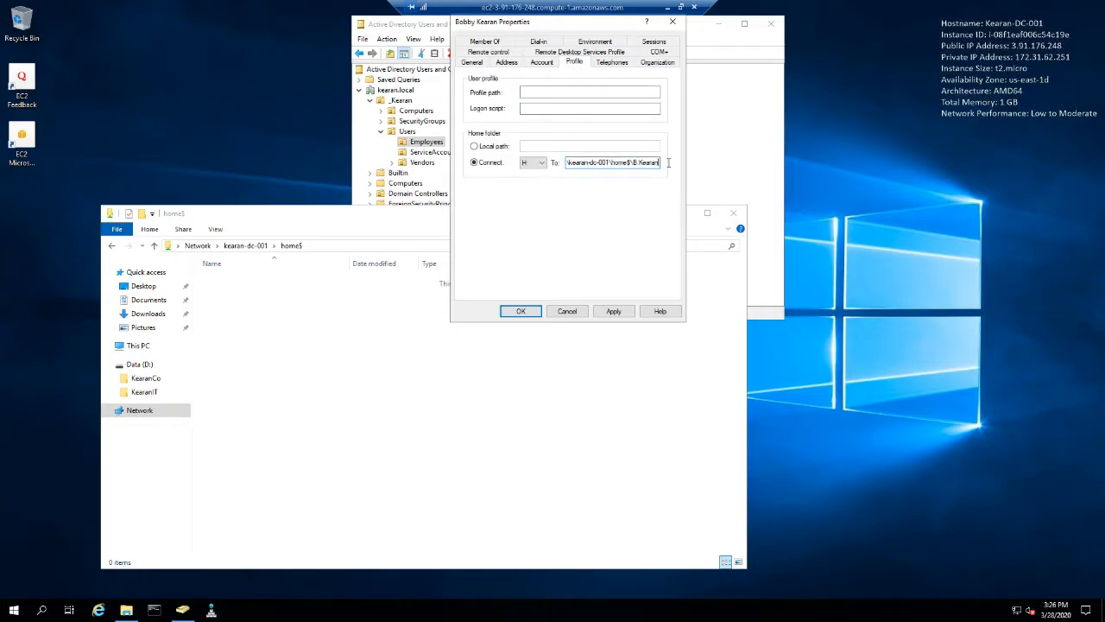
{"action": "left_click", "coordinate": [611, 312]}
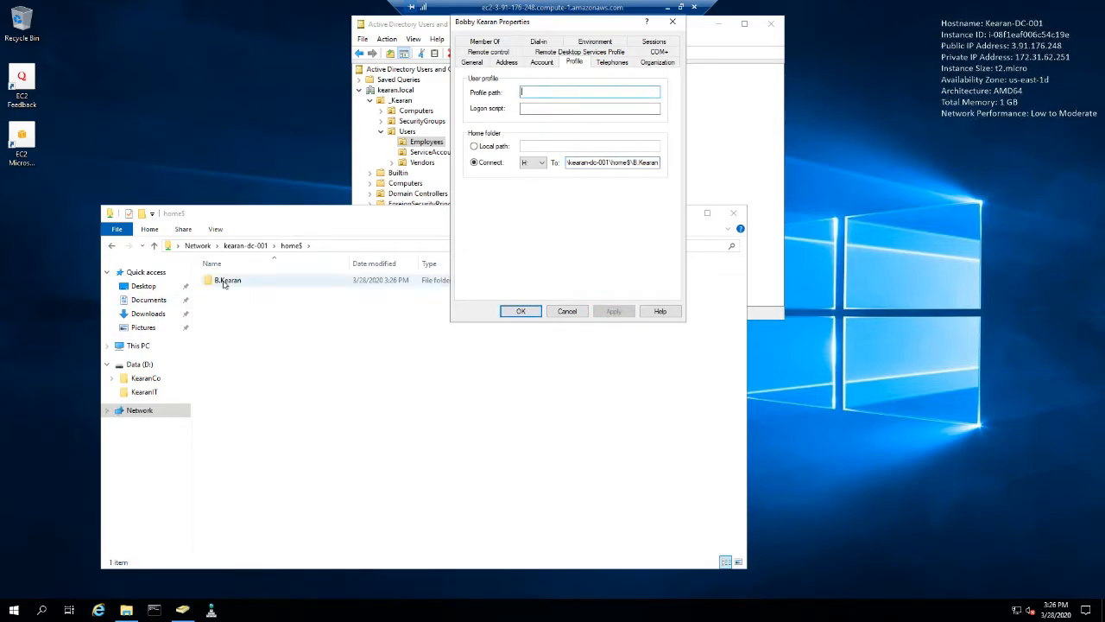
{"action": "left_click", "coordinate": [520, 312]}
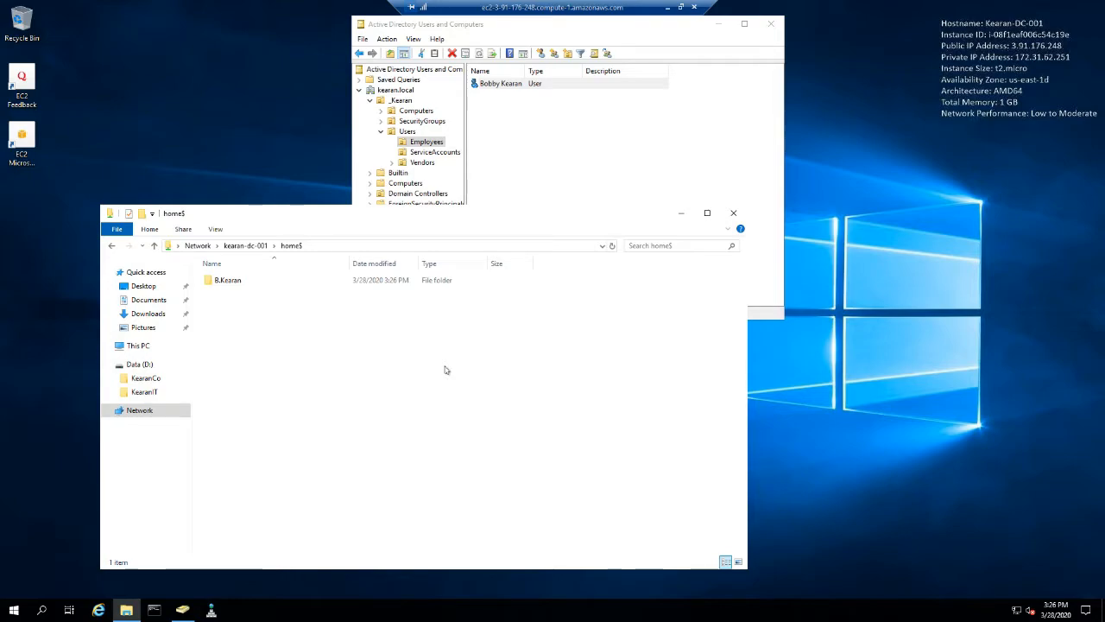
- Check the basic and advanced security permissions of the user's new folder in home$, then close its properties and File Explorer
{"action": "right_click", "coordinate": [227, 282]}
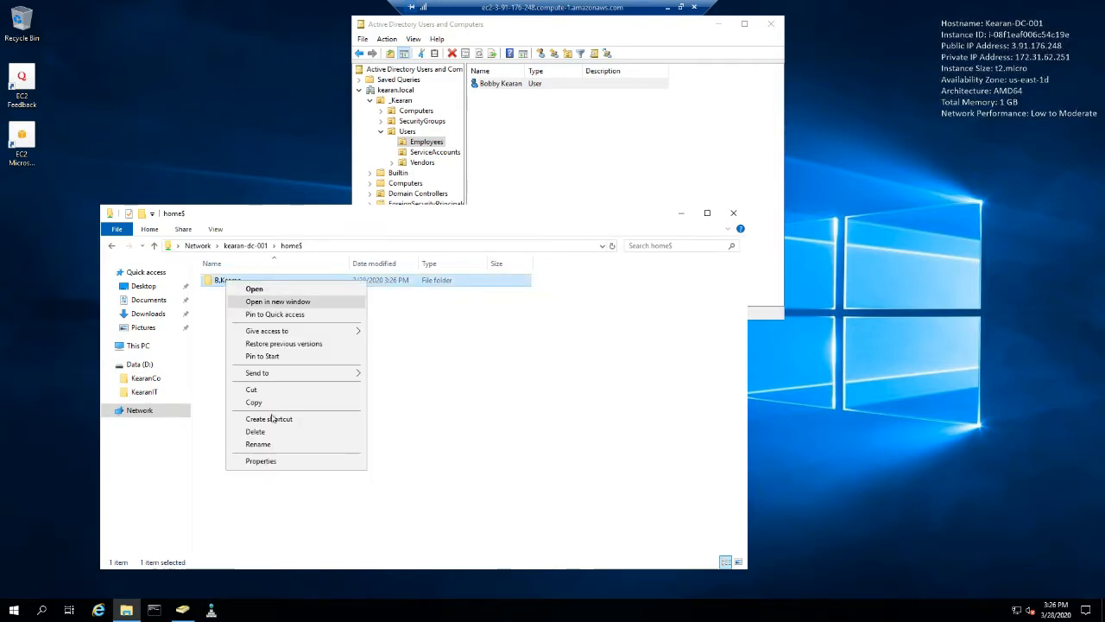
{"action": "left_click", "coordinate": [278, 460]}
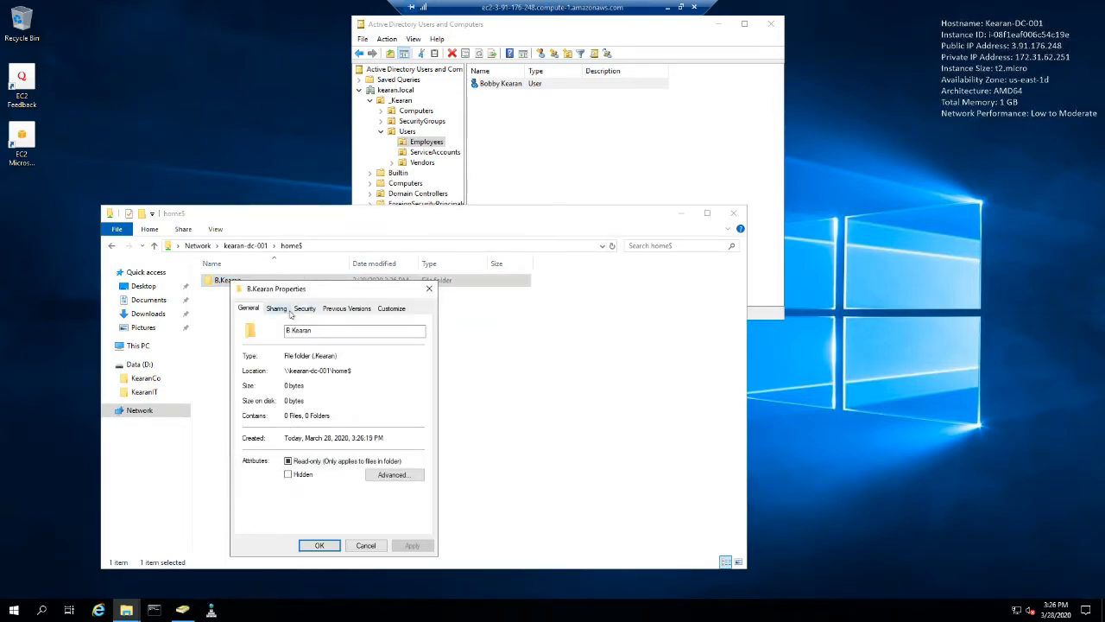
{"action": "left_click", "coordinate": [299, 313]}
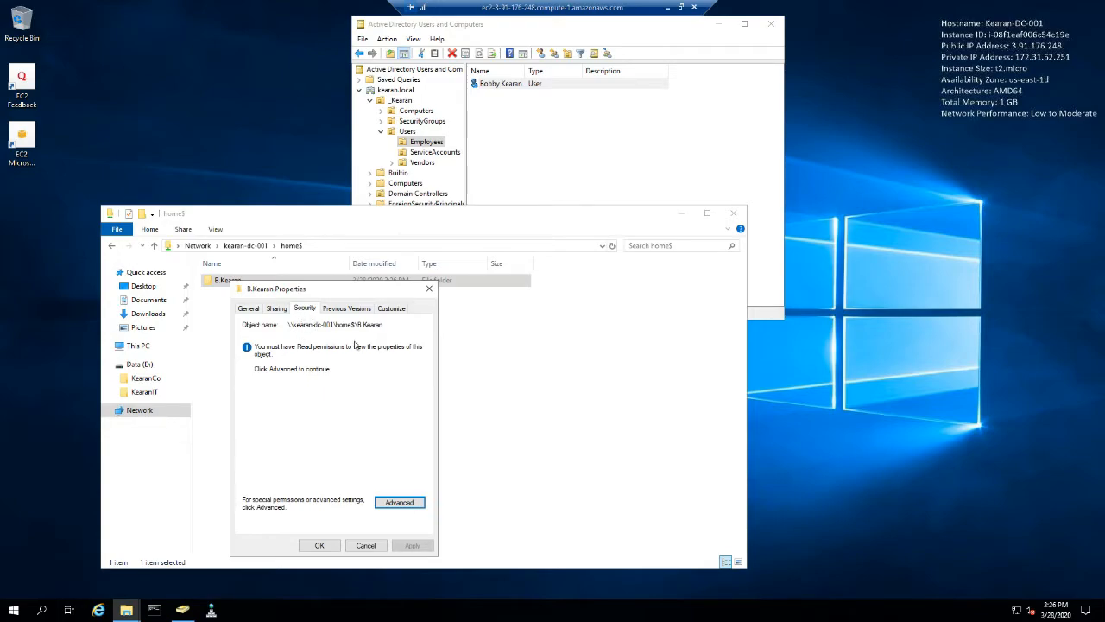
{"action": "left_click", "coordinate": [403, 502]}
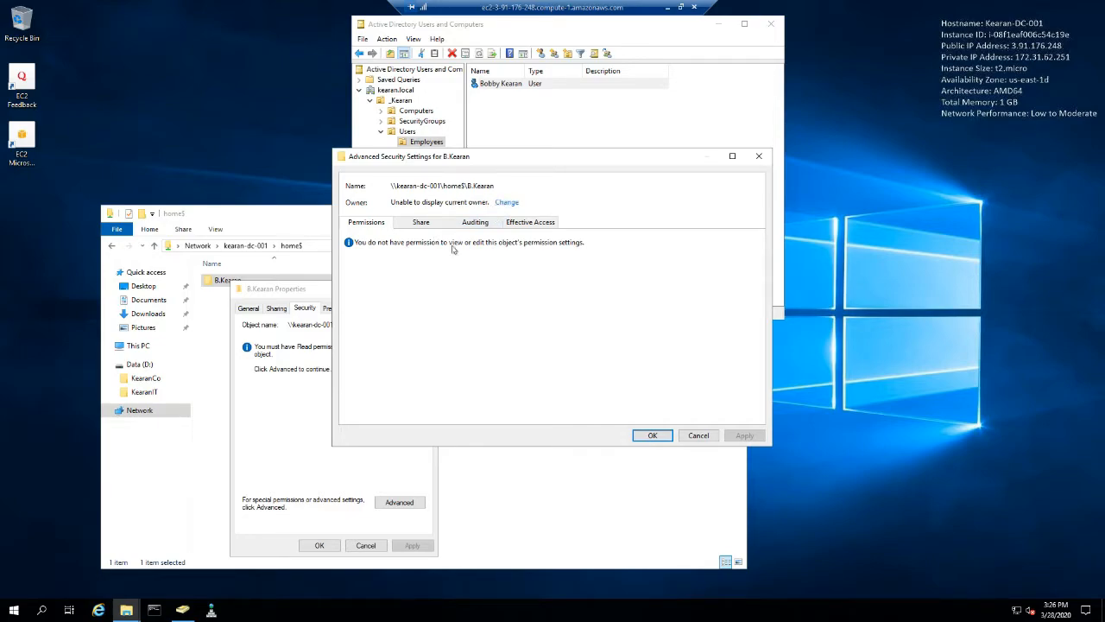
{"action": "left_click", "coordinate": [698, 436]}
{"action": "left_click", "coordinate": [365, 545]}
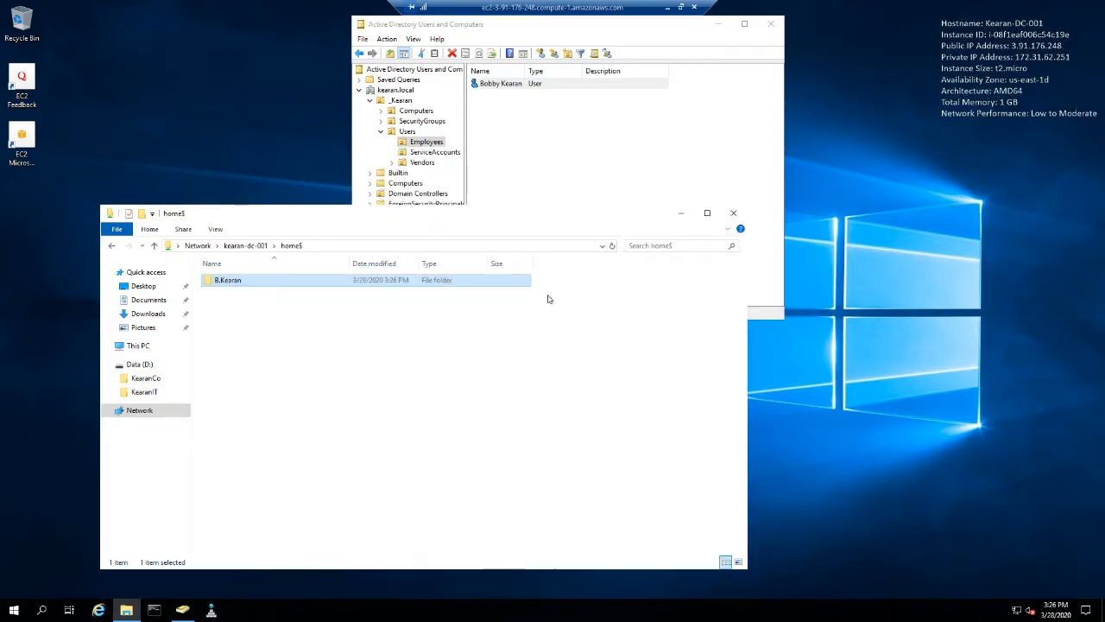
{"action": "left_click", "coordinate": [734, 214]}
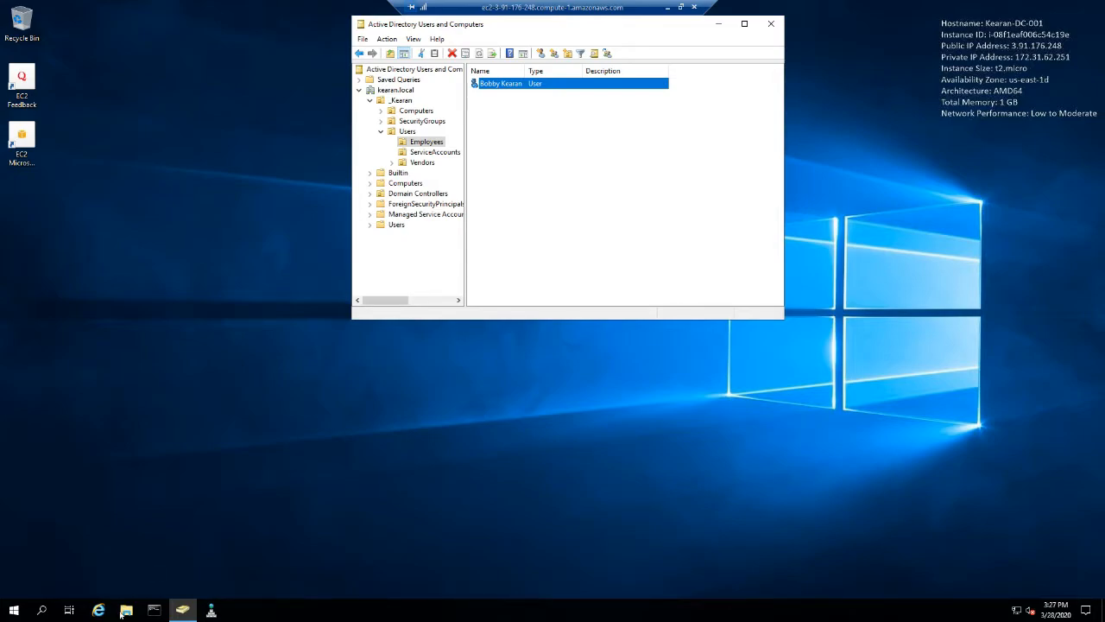
- Reopen File Explorer, go to KearanCo on Data (D:), and open the properties of the FolderRedirection folder
{"action": "left_click", "coordinate": [125, 610]}
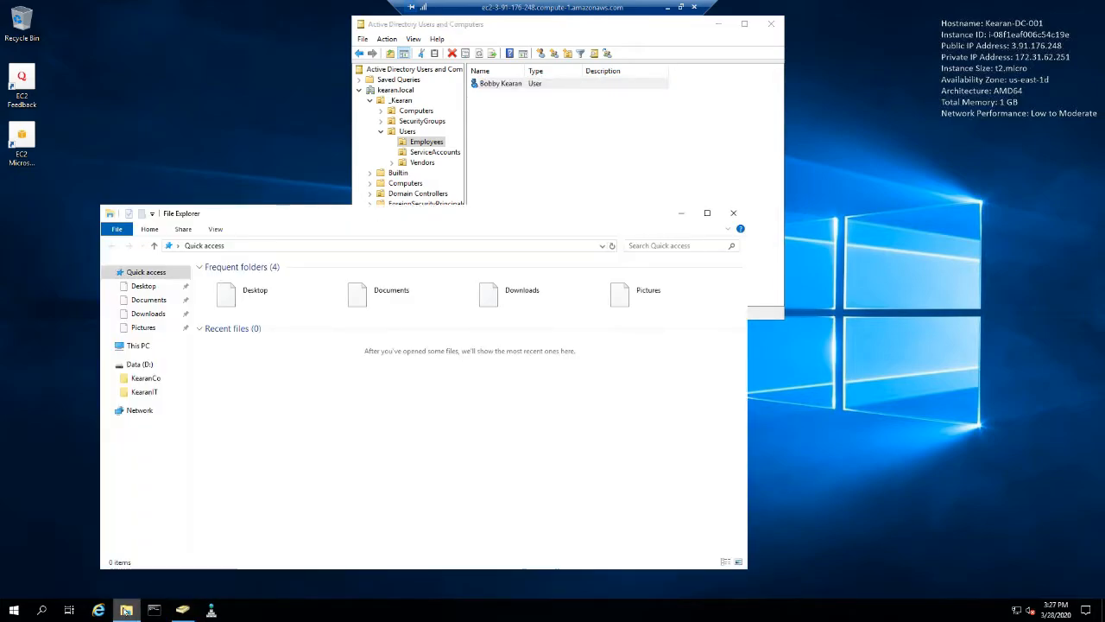
{"action": "left_click", "coordinate": [147, 379]}
{"action": "left_click", "coordinate": [242, 283]}
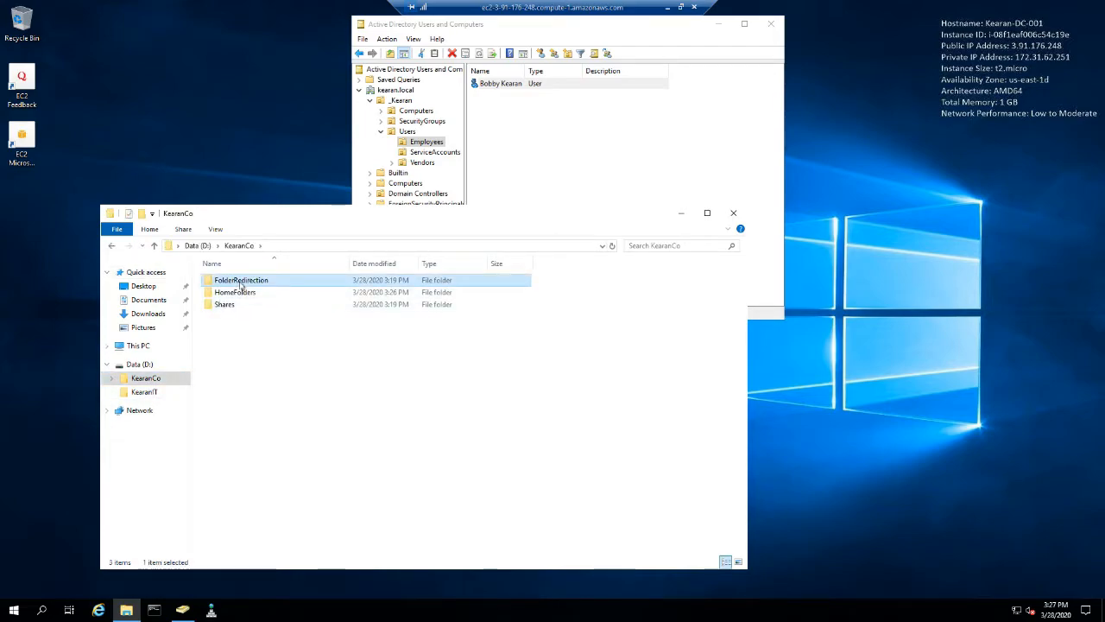
{"action": "right_click", "coordinate": [242, 282]}
{"action": "left_click", "coordinate": [292, 478]}
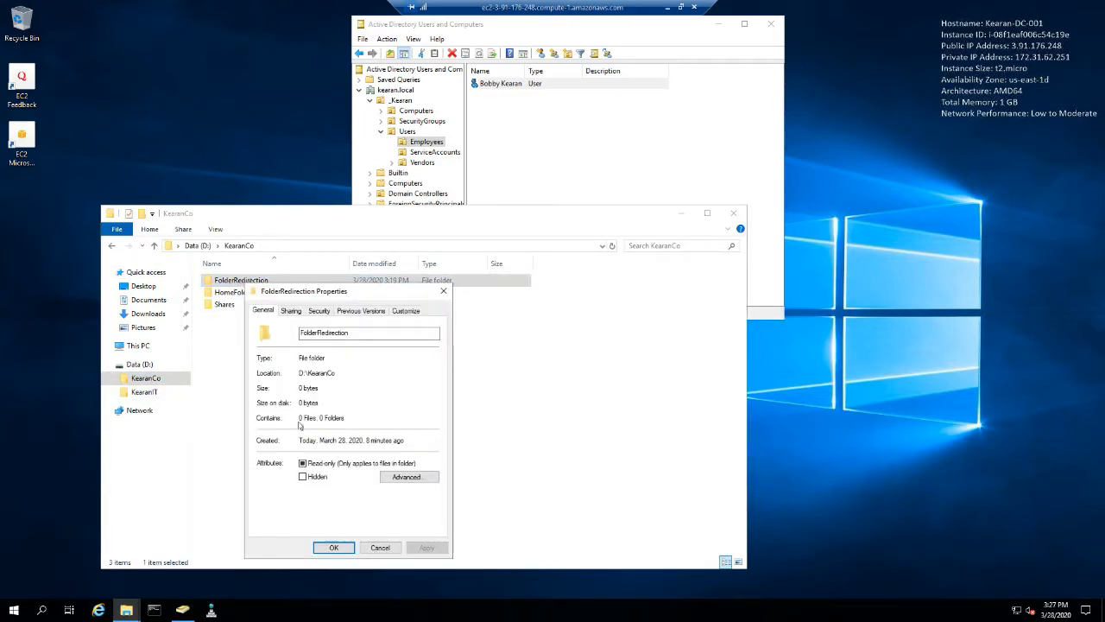
{"action": "left_click", "coordinate": [317, 313]}
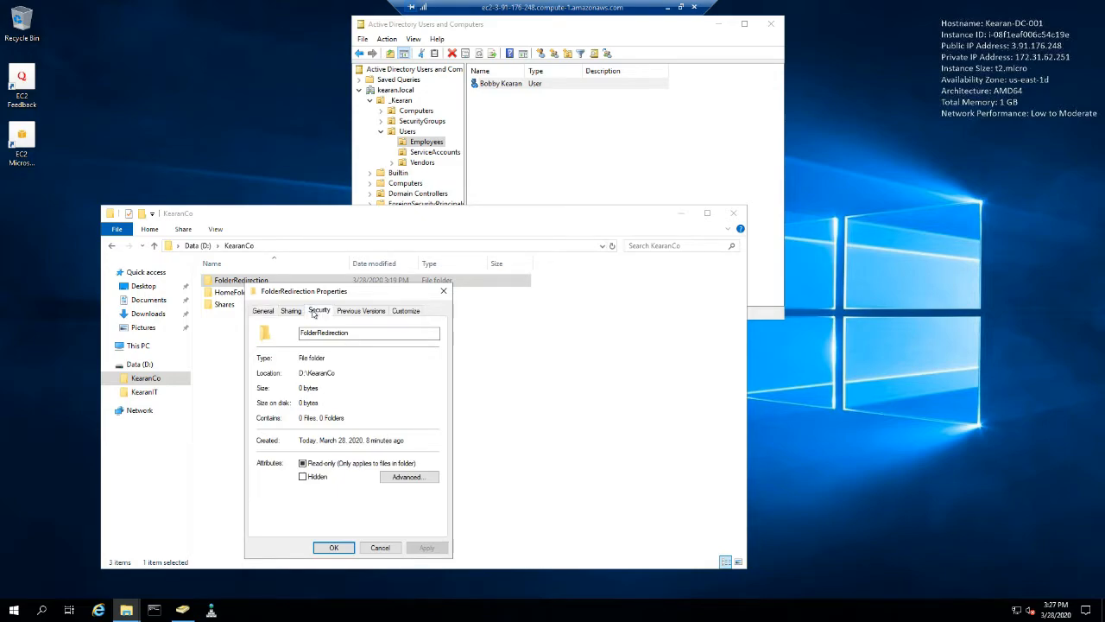
{"action": "left_click", "coordinate": [297, 313]}
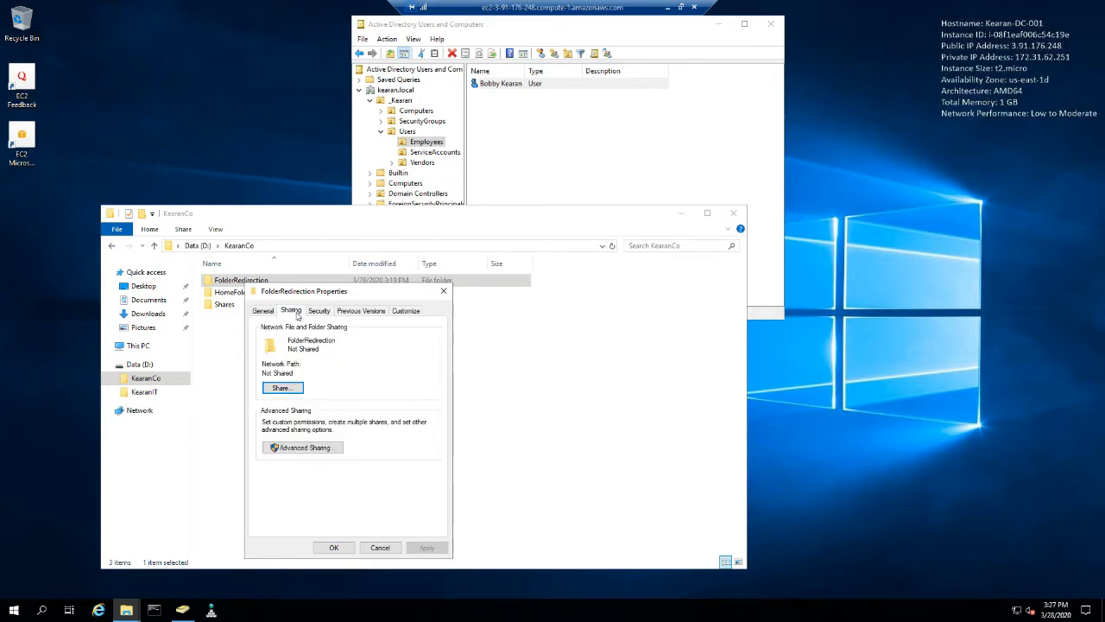
{"action": "left_click", "coordinate": [301, 450]}
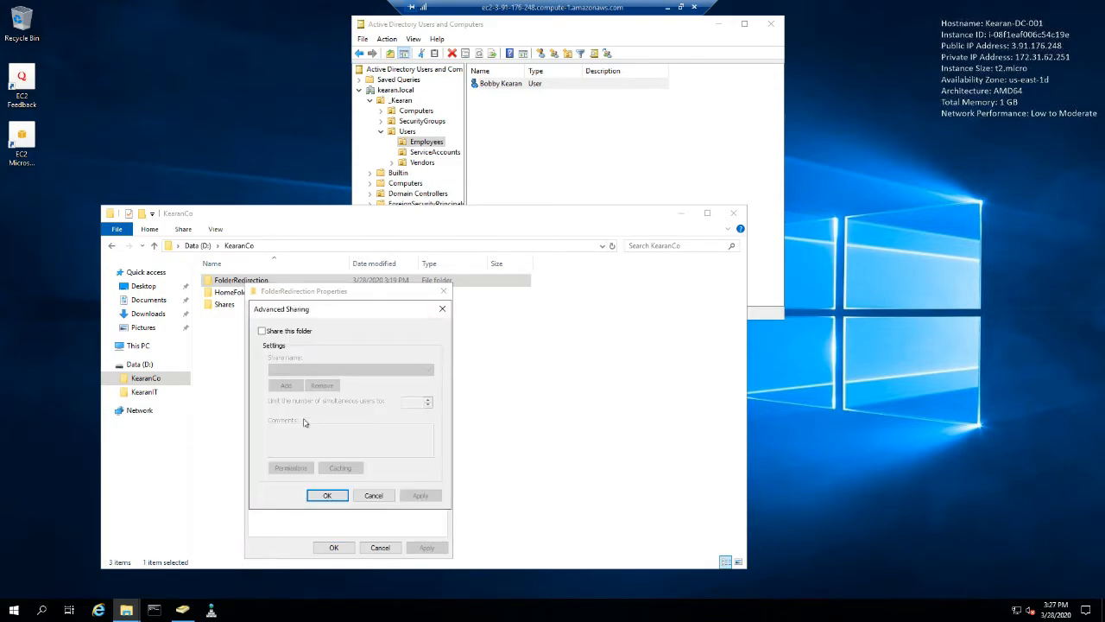
{"action": "left_click", "coordinate": [373, 495]}
- Disable inheritance in FolderRedirection's advanced security settings, converting the inherited permissions into explicit permissions
{"action": "left_click", "coordinate": [317, 312]}
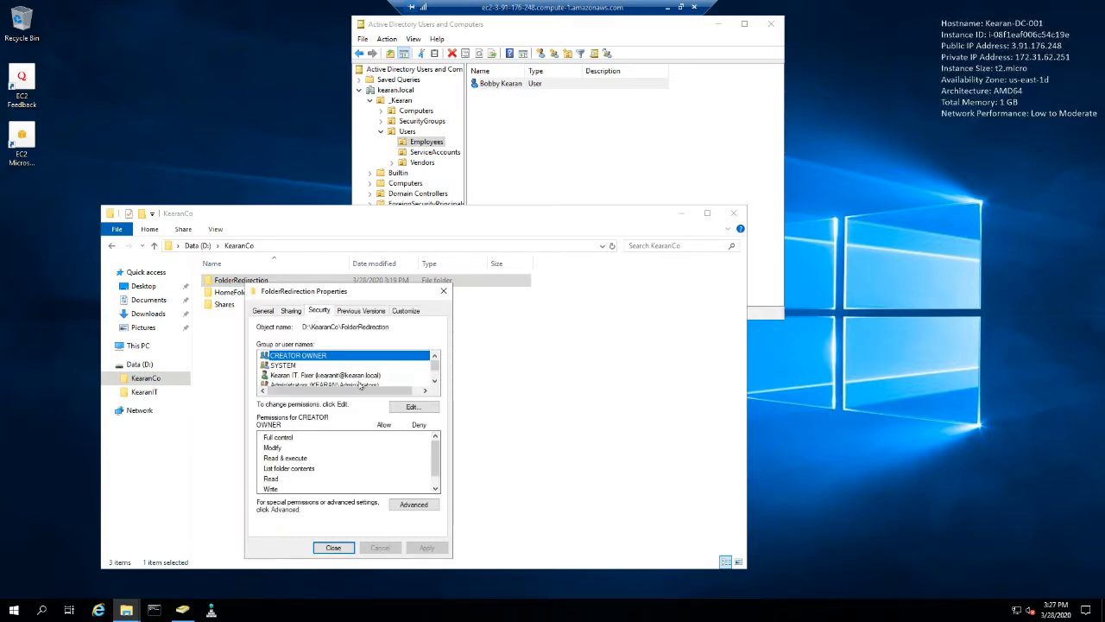
{"action": "left_click", "coordinate": [413, 505]}
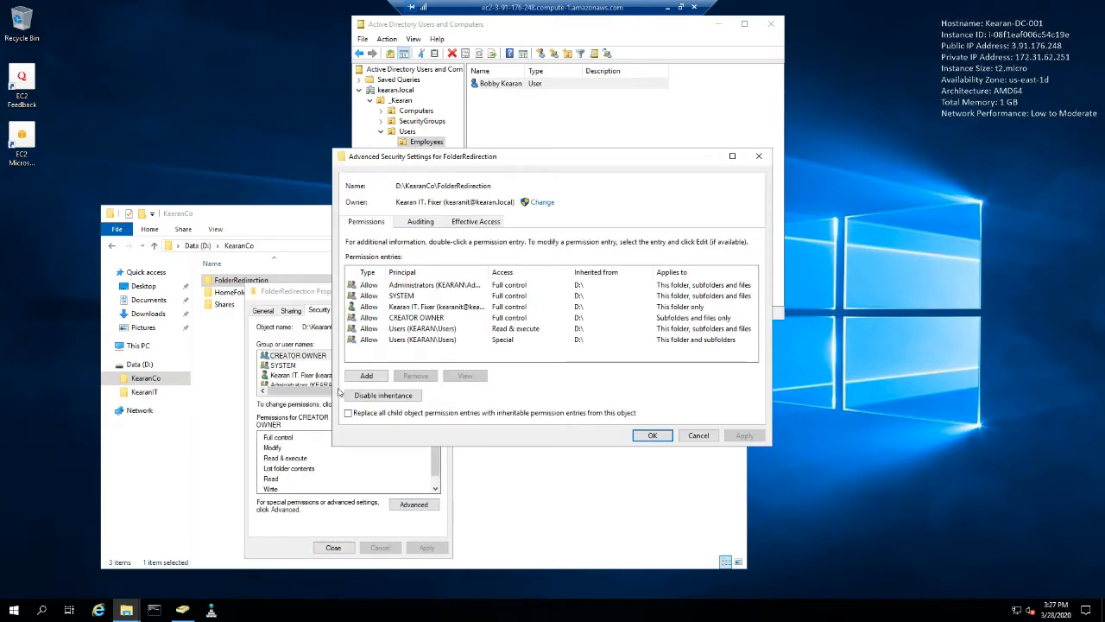
{"action": "left_click", "coordinate": [382, 397]}
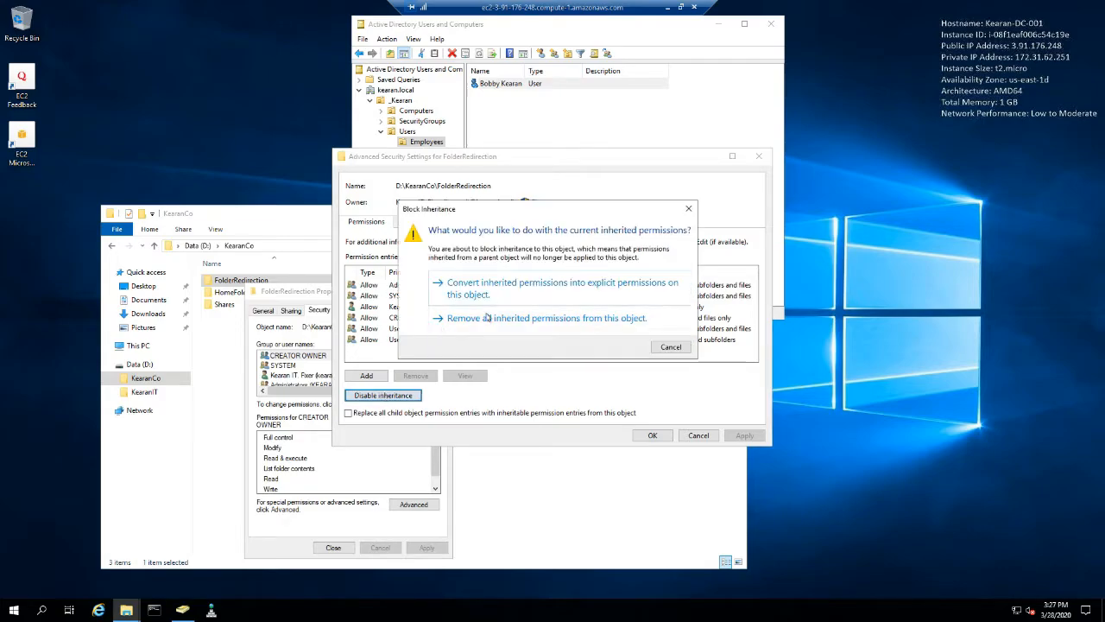
{"action": "left_click", "coordinate": [497, 291]}
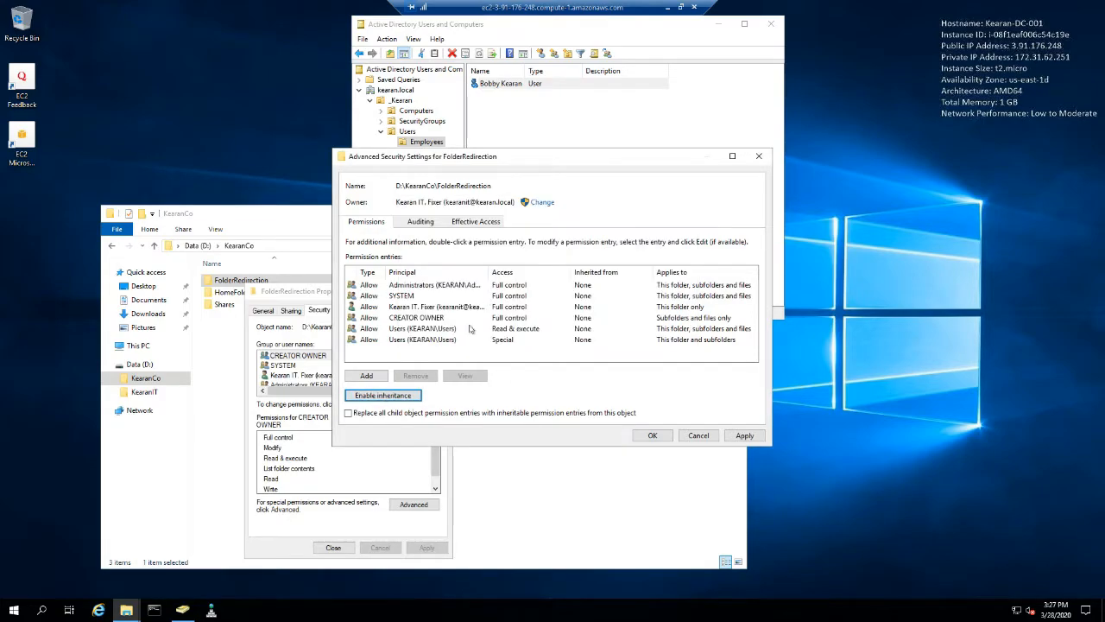
- Remove both Users permission entries, Special and Read & execute, from the FolderRedirection folder
{"action": "left_click", "coordinate": [445, 342]}
{"action": "left_click", "coordinate": [426, 375]}
{"action": "left_click", "coordinate": [423, 329]}
{"action": "left_click", "coordinate": [421, 376]}
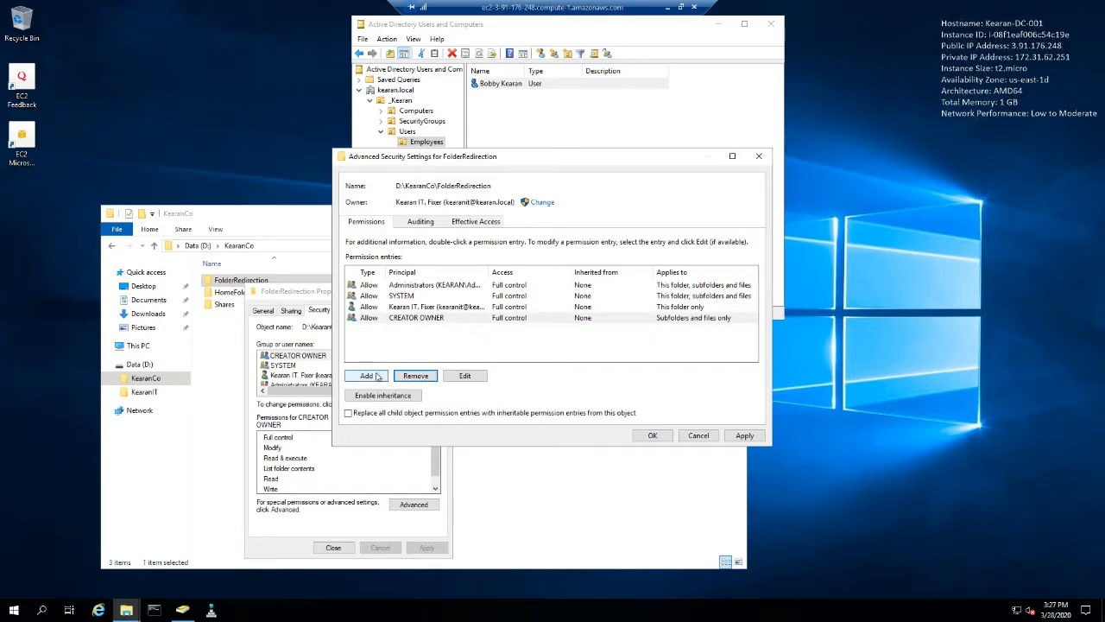
- Switch to Active Directory Users and Computers and create a global security group named FolderRedirection in the SecurityGroups unit under _Kearan
{"action": "left_click", "coordinate": [437, 26]}
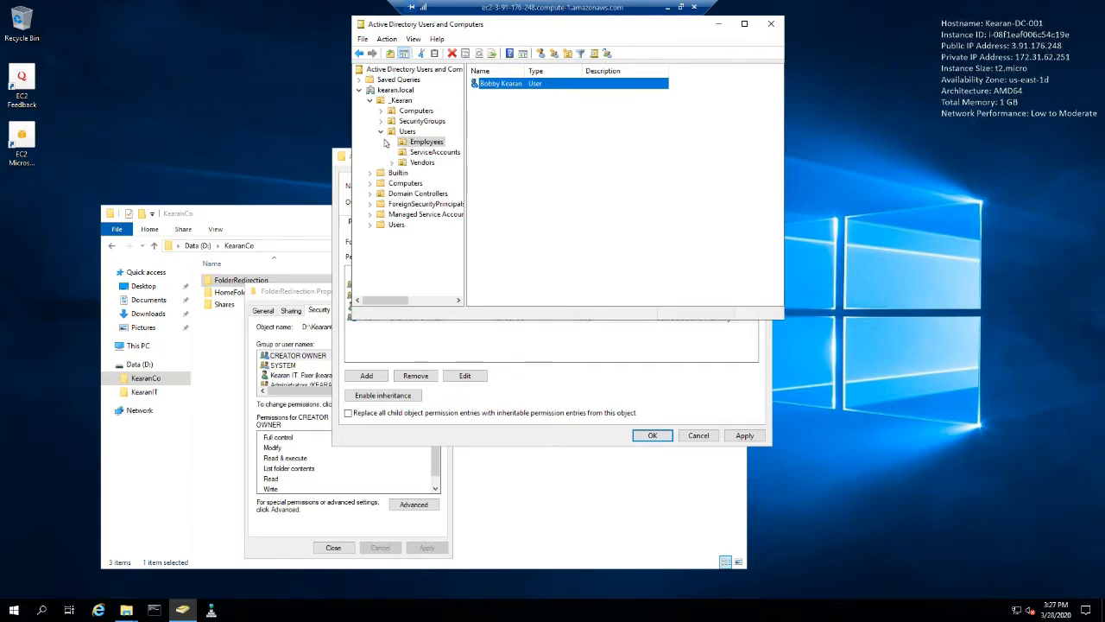
{"action": "left_click", "coordinate": [422, 121]}
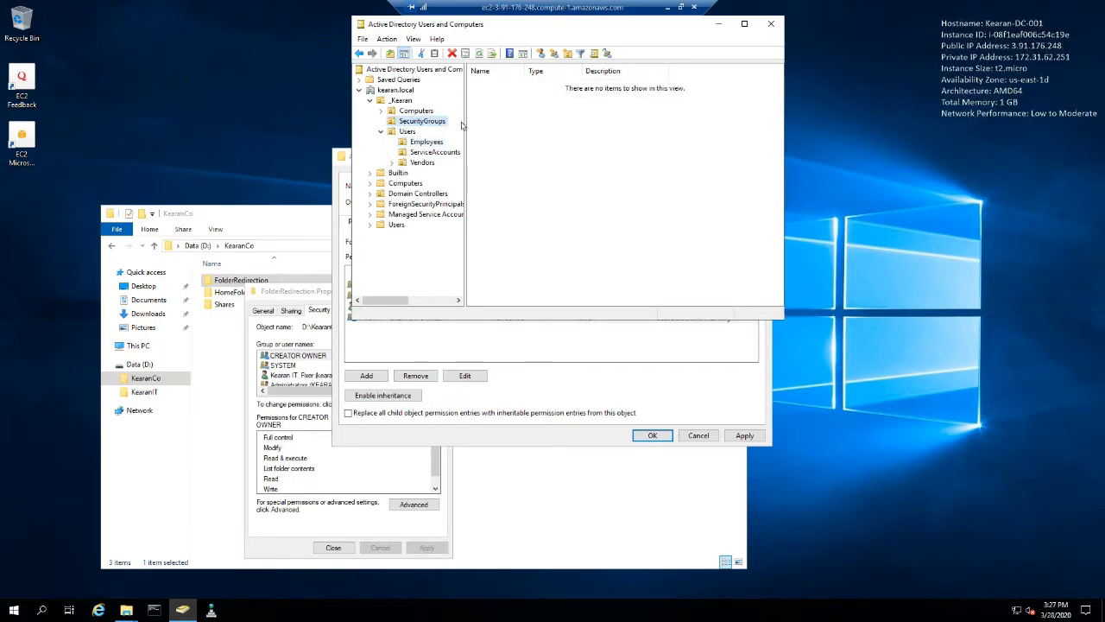
{"action": "right_click", "coordinate": [503, 125]}
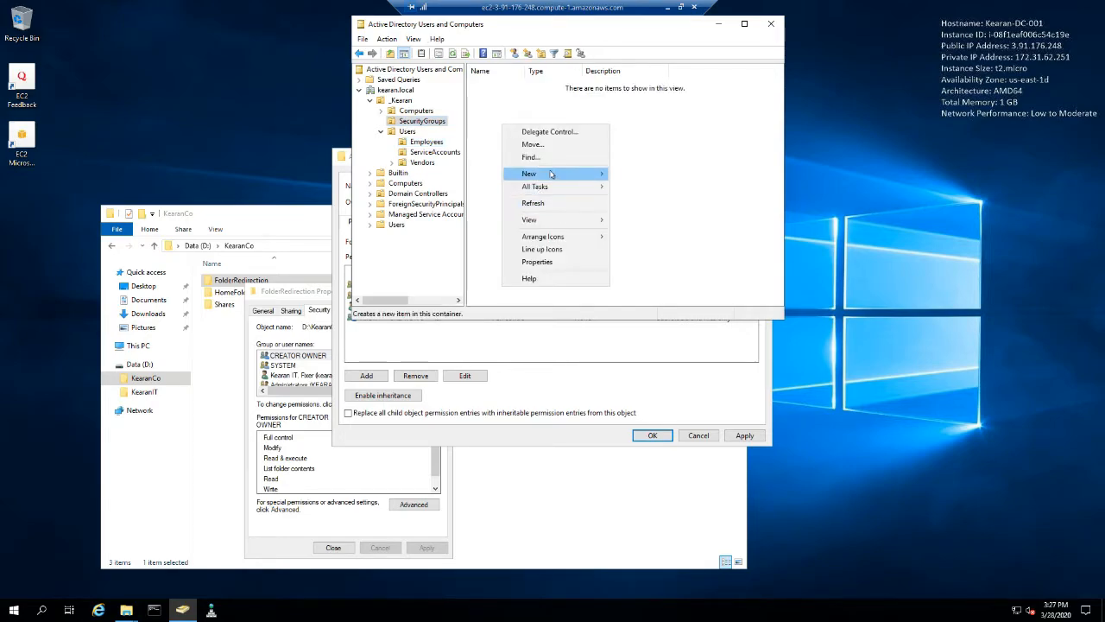
{"action": "mouse_move", "coordinate": [558, 174]}
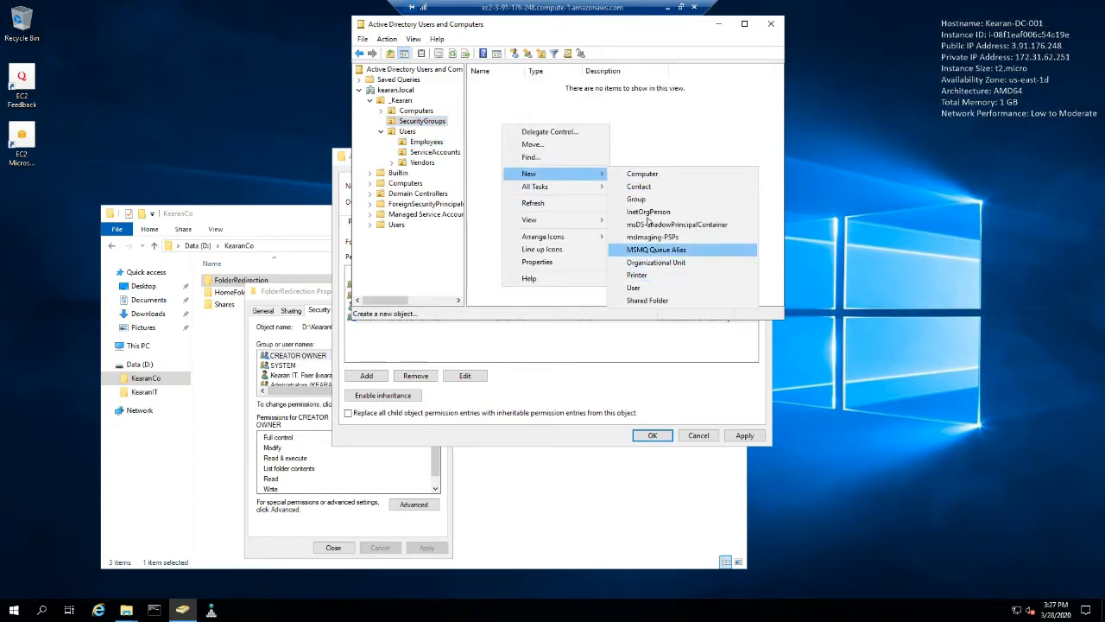
{"action": "left_click", "coordinate": [646, 201]}
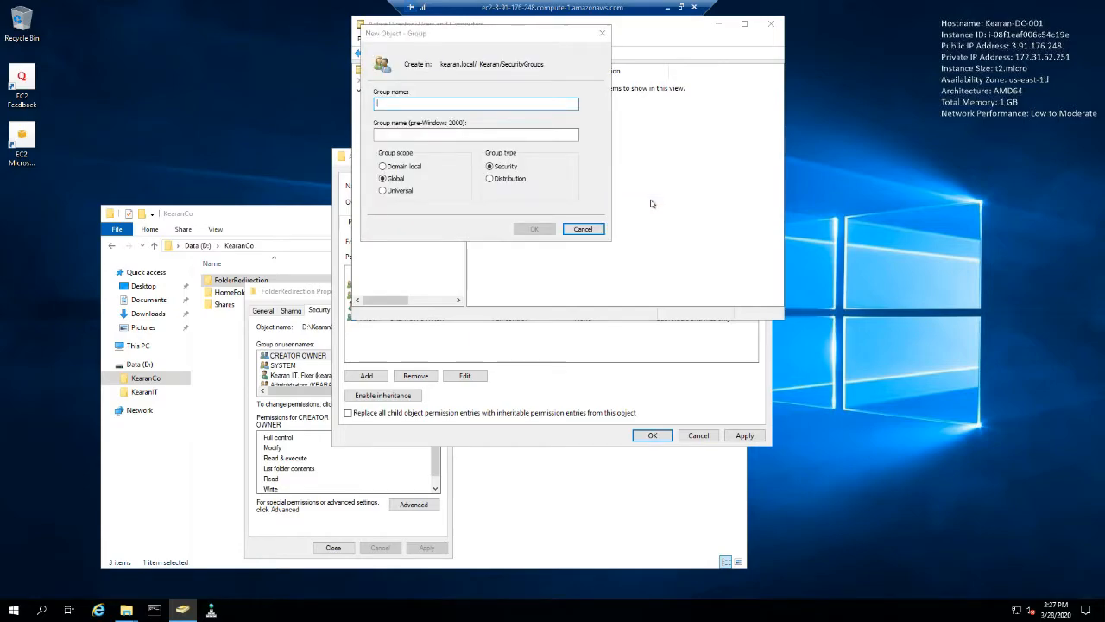
{"action": "type", "text": "Folde"}
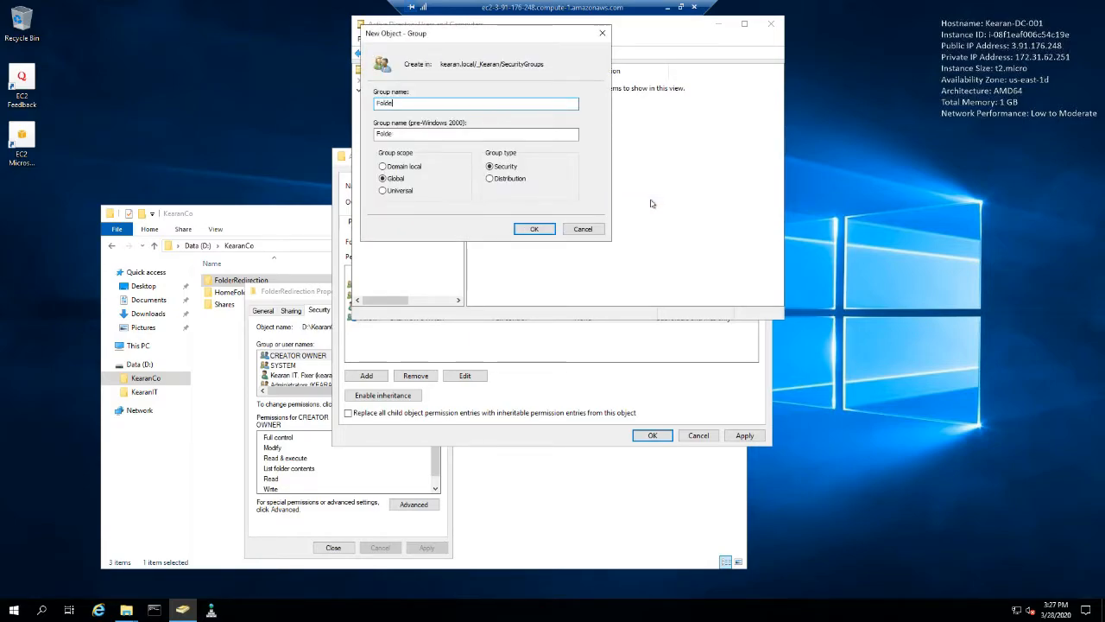
{"action": "type", "text": "rRedirection"}
{"action": "left_click", "coordinate": [535, 228]}
{"action": "left_click", "coordinate": [496, 123]}
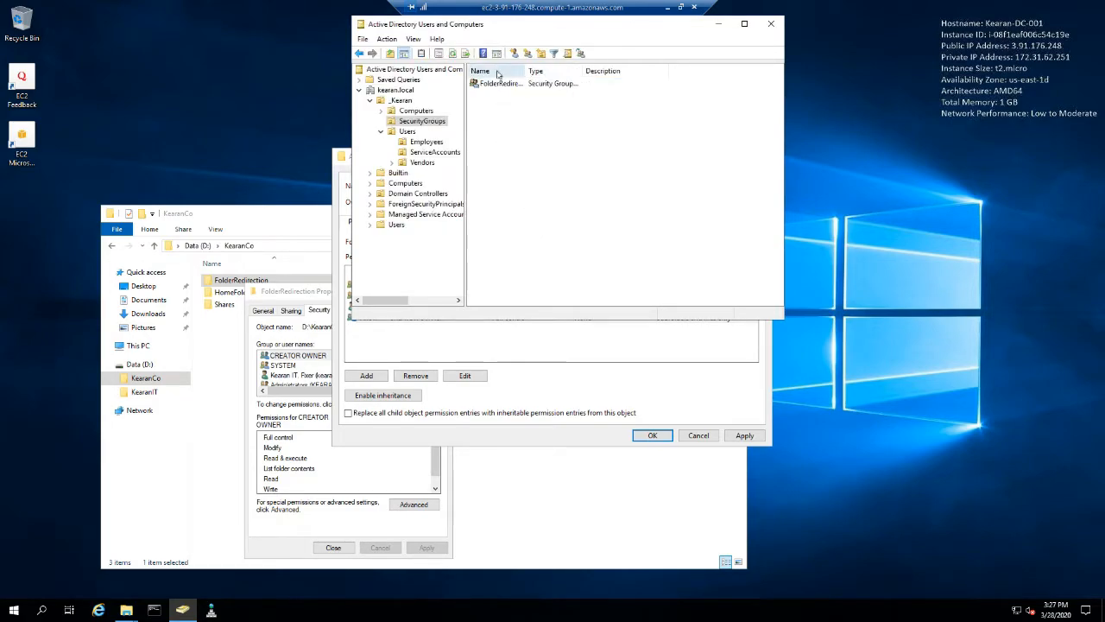
{"action": "left_click", "coordinate": [493, 86]}
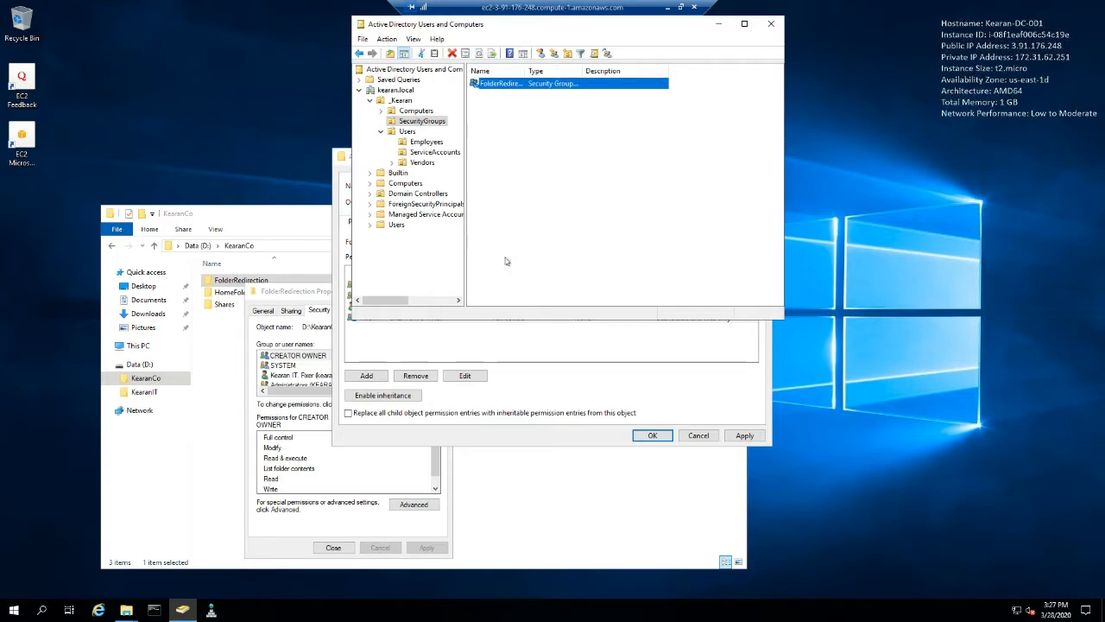
- Return to FolderRedirection's advanced security settings and start a new permission entry with the FolderRedirection group as principal
{"action": "left_click_drag", "start_coordinate": [509, 25], "coordinate": [678, 35]}
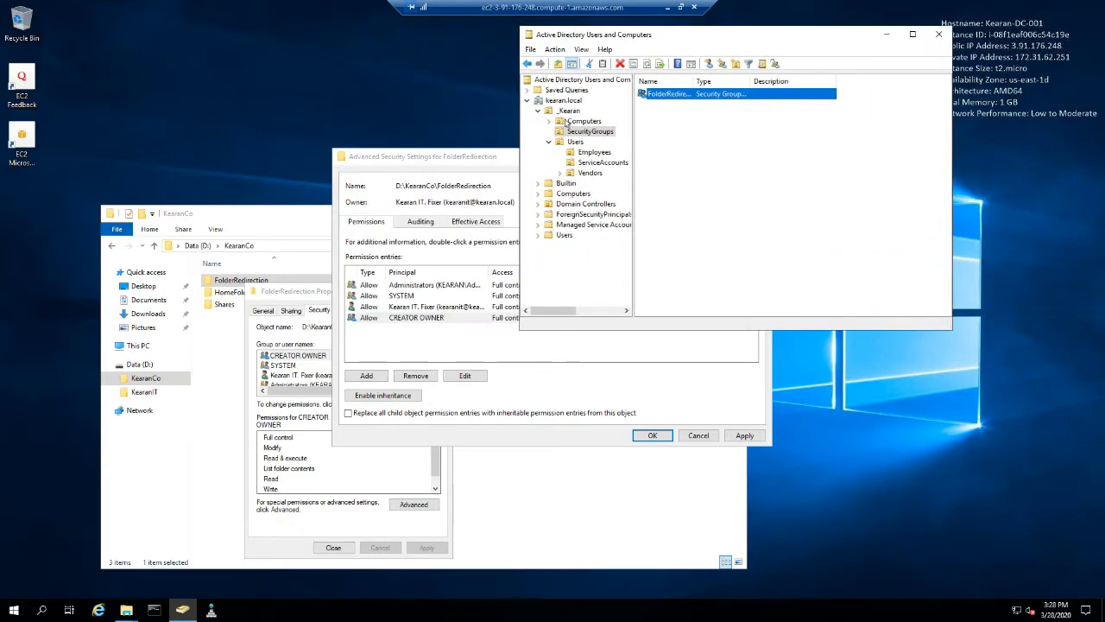
{"action": "left_click", "coordinate": [448, 149]}
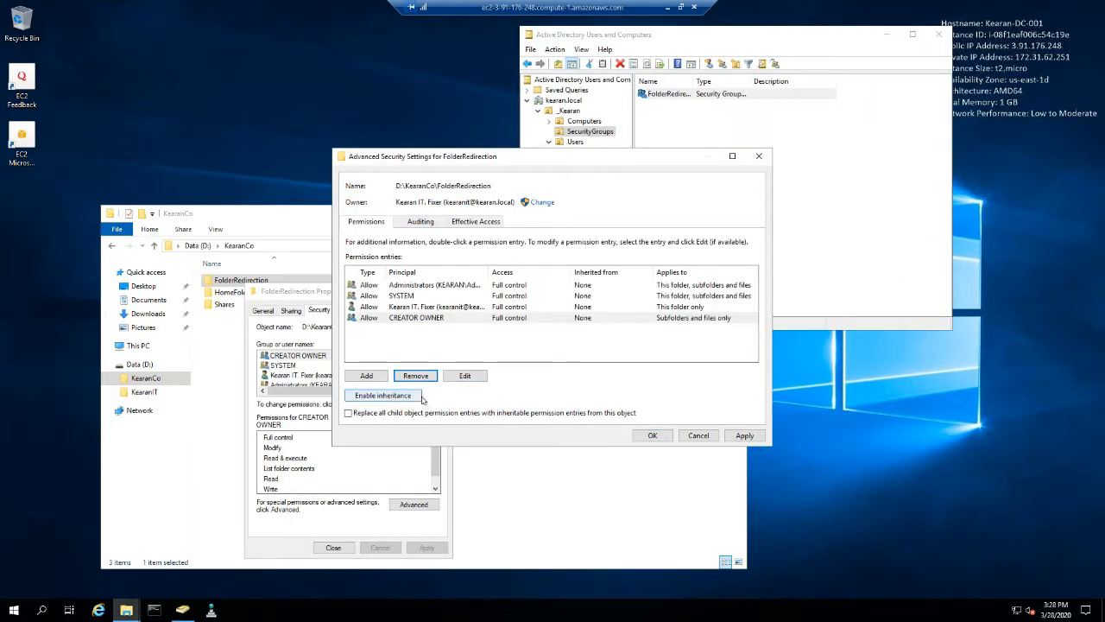
{"action": "left_click", "coordinate": [370, 377]}
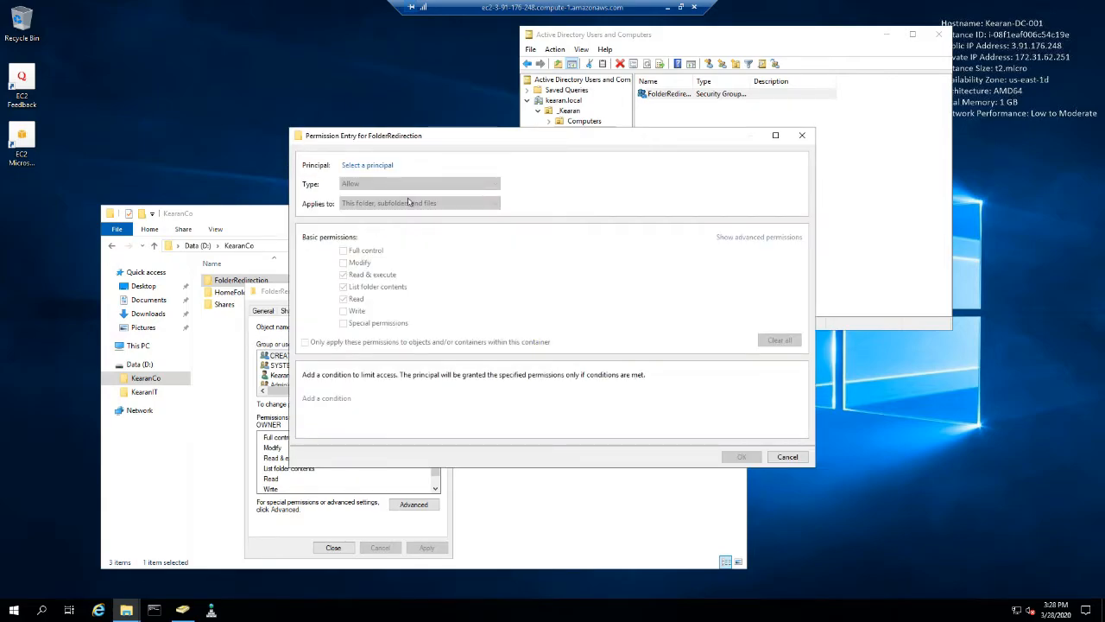
{"action": "left_click", "coordinate": [371, 169]}
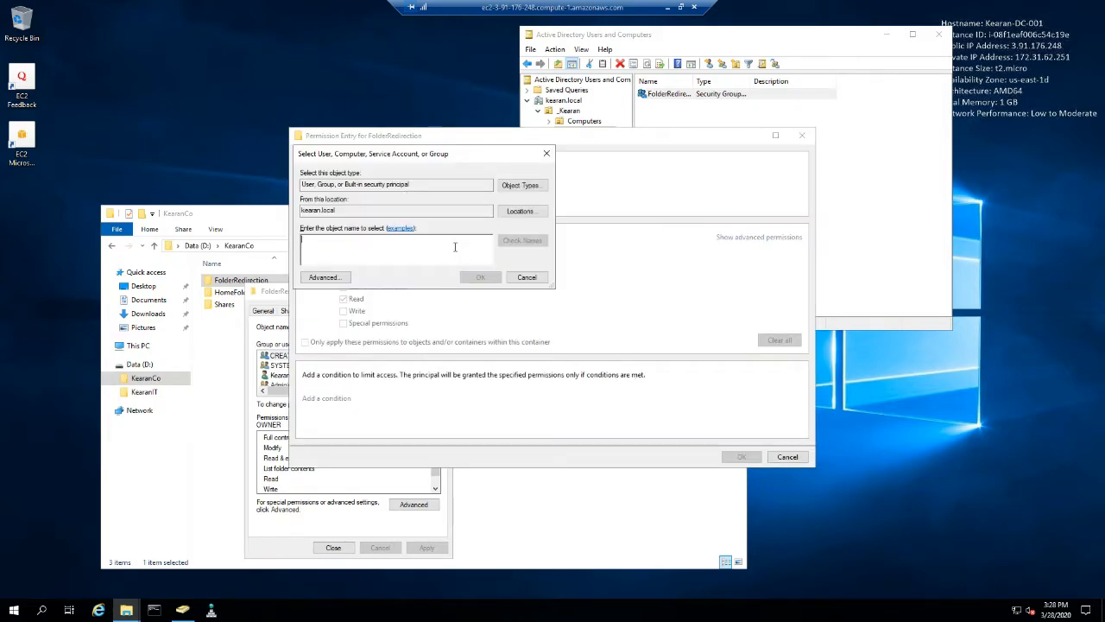
{"action": "type", "text": "FolderRedirection"}
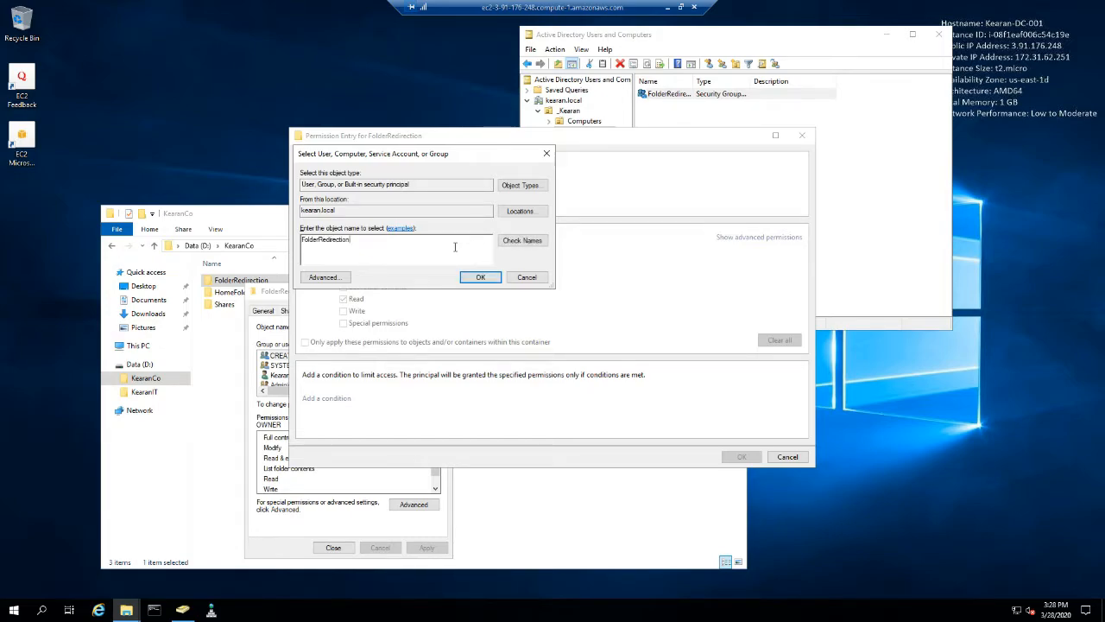
{"action": "key", "text": "Return"}
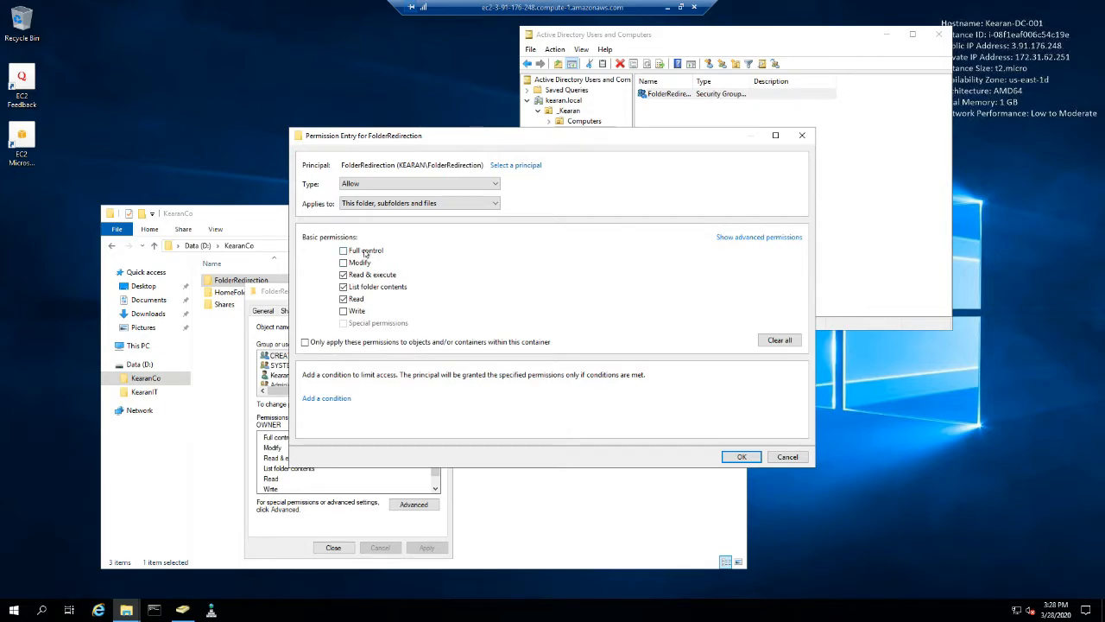
- Allow Create folders / append data, clear Traverse folder / execute file, limit the entry to This folder only, and save FolderRedirection's permissions
{"action": "left_click", "coordinate": [741, 238]}
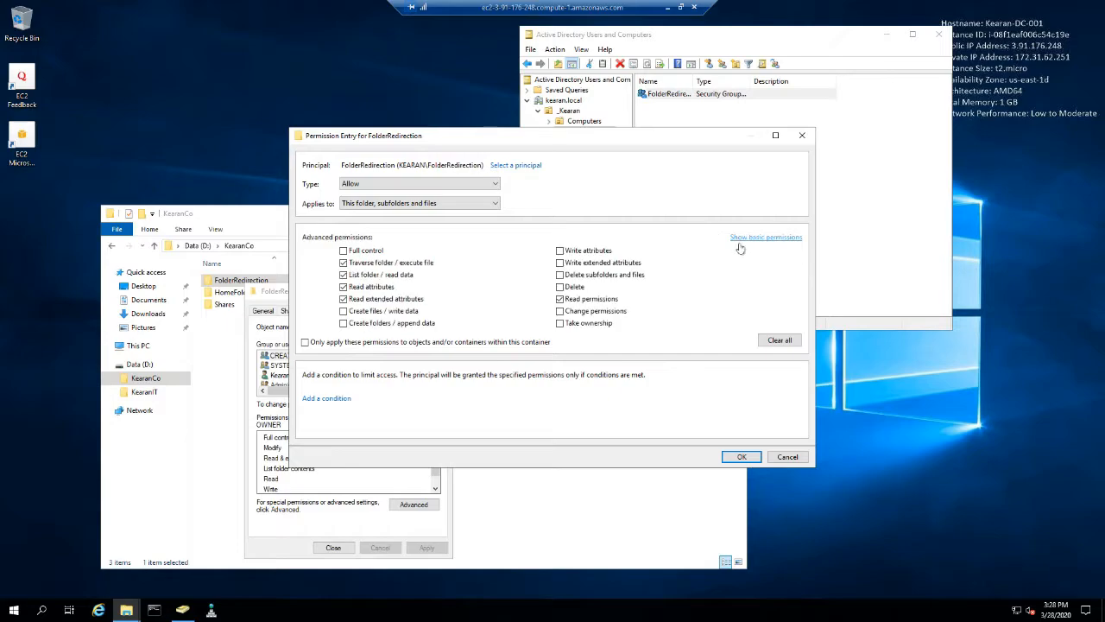
{"action": "left_click", "coordinate": [344, 323]}
{"action": "left_click", "coordinate": [449, 204]}
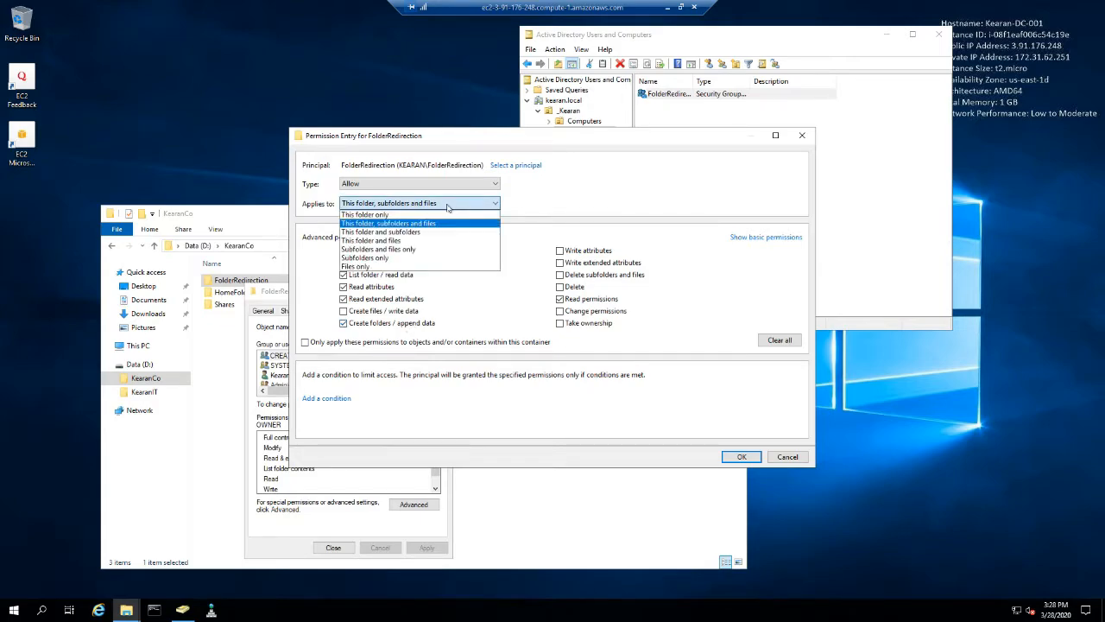
{"action": "left_click", "coordinate": [447, 215]}
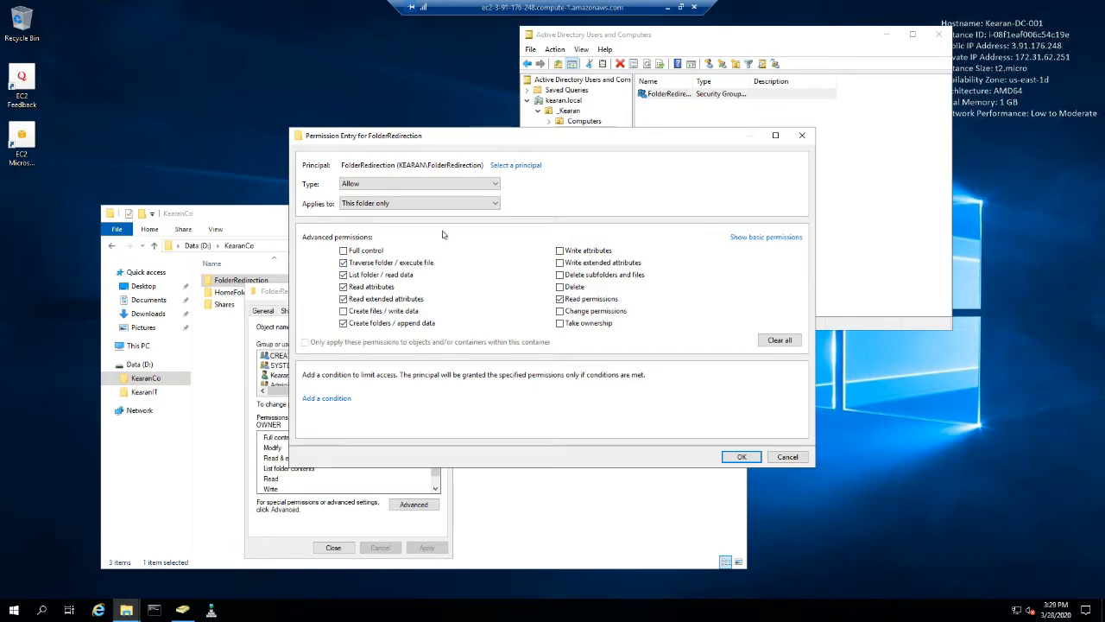
{"action": "left_click", "coordinate": [343, 263]}
{"action": "left_click", "coordinate": [740, 457]}
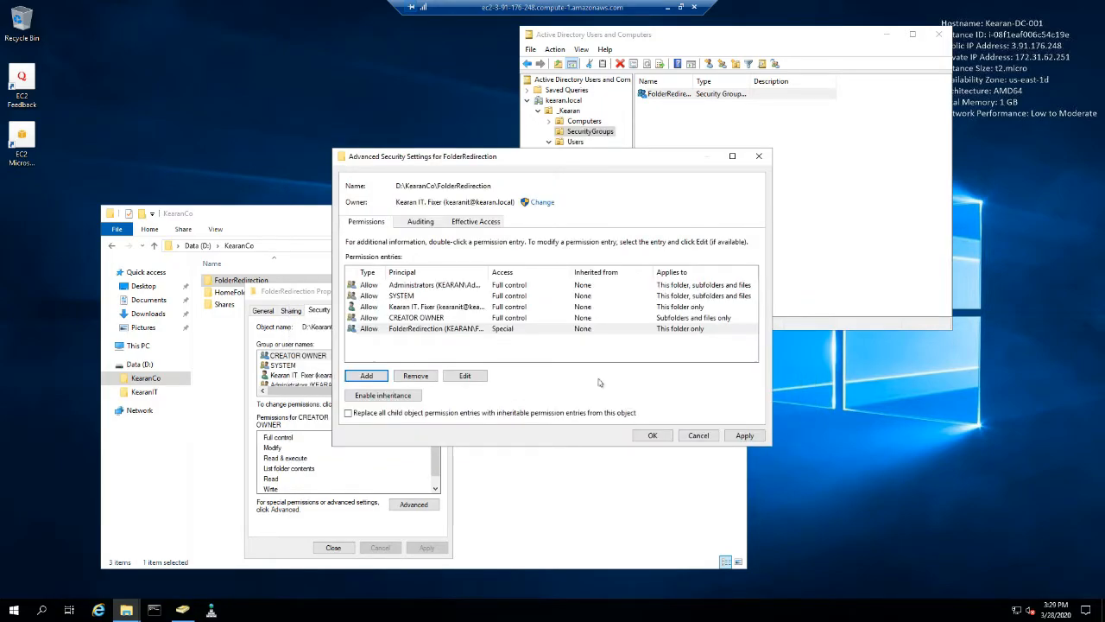
{"action": "left_click", "coordinate": [664, 439]}
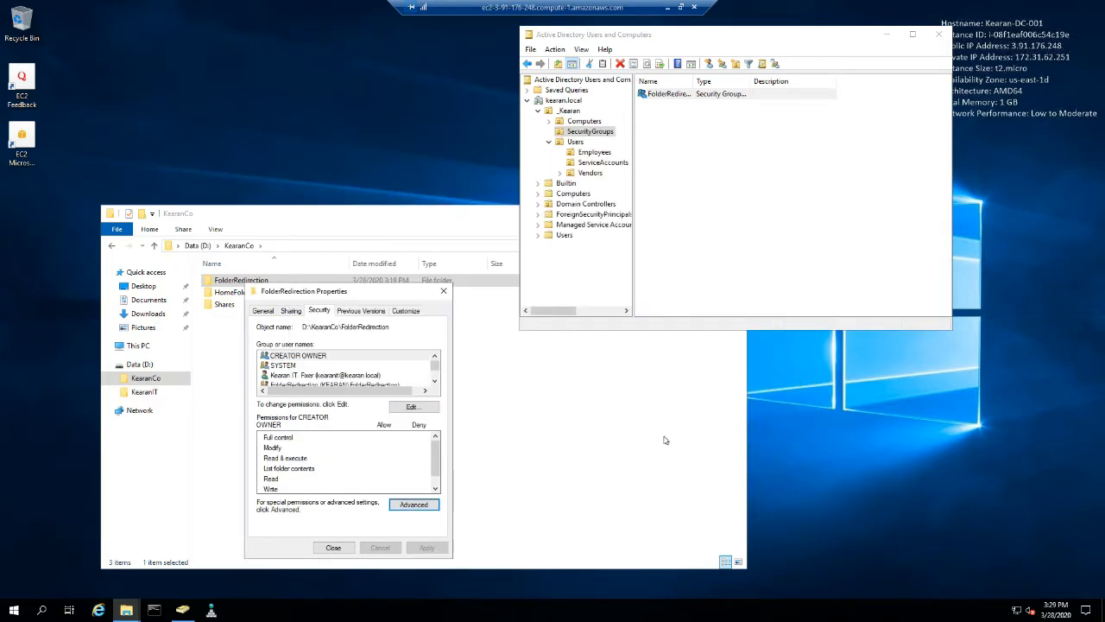
{"action": "left_click", "coordinate": [334, 548]}
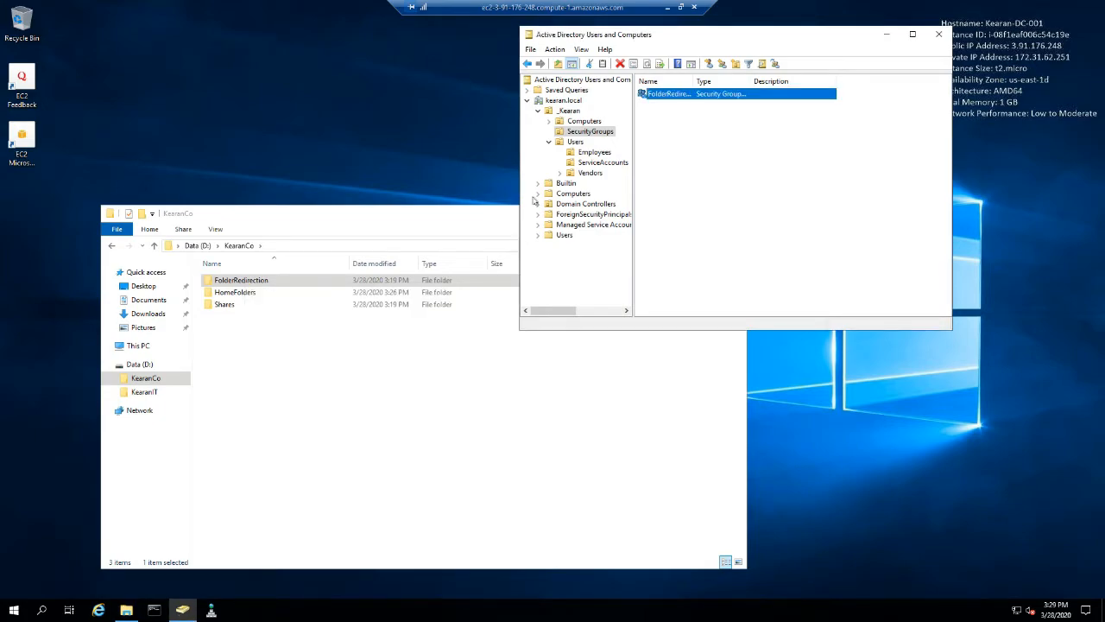
- Clear Traverse folder / execute file in the HomeFolders folder's Authenticated Users permission entry and apply the change, continuing past any error
{"action": "right_click", "coordinate": [234, 292]}
{"action": "left_click", "coordinate": [269, 486]}
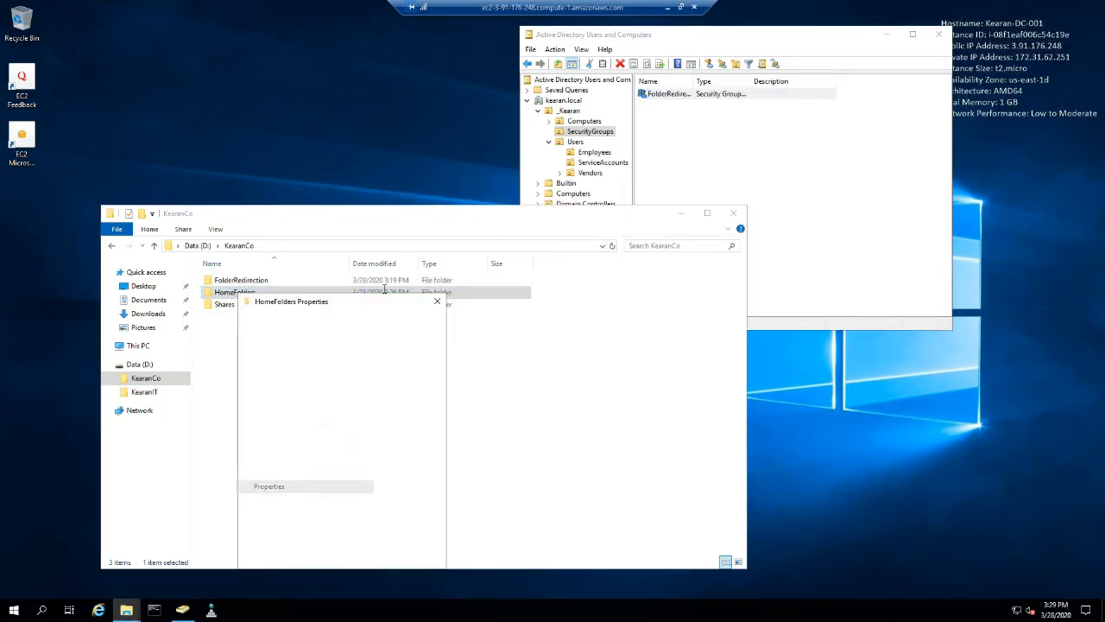
{"action": "left_click", "coordinate": [312, 320]}
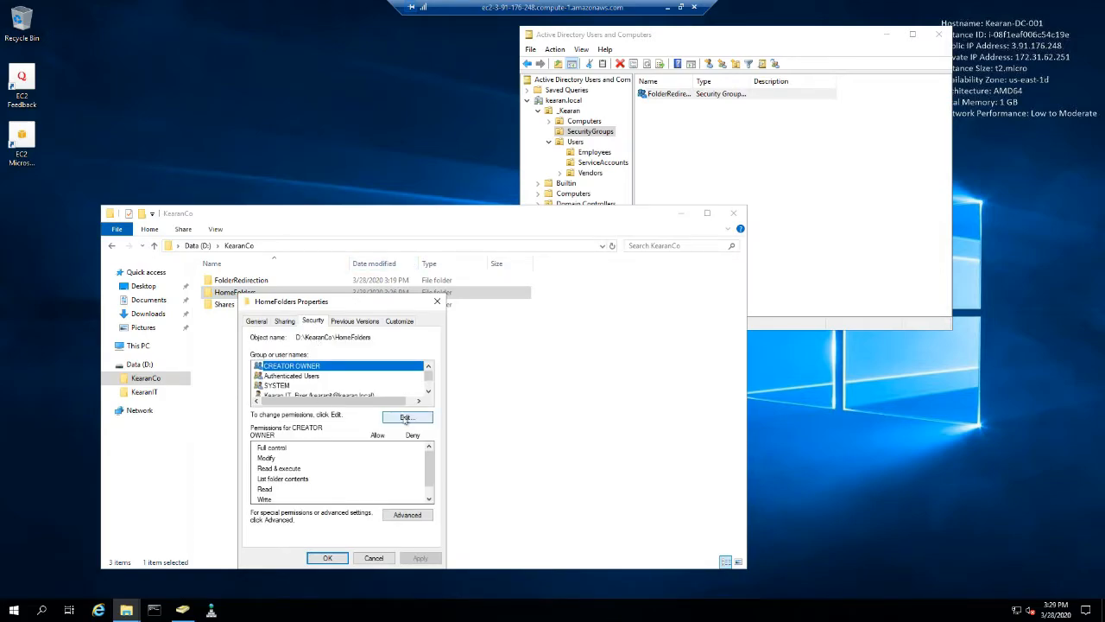
{"action": "left_click", "coordinate": [407, 514]}
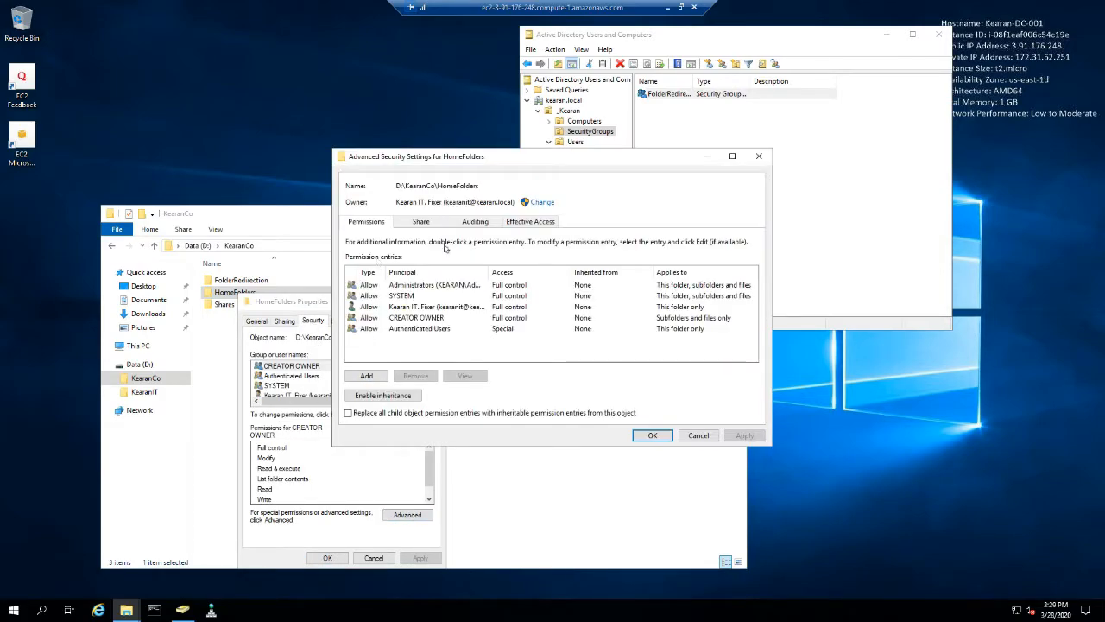
{"action": "double_click", "coordinate": [421, 329]}
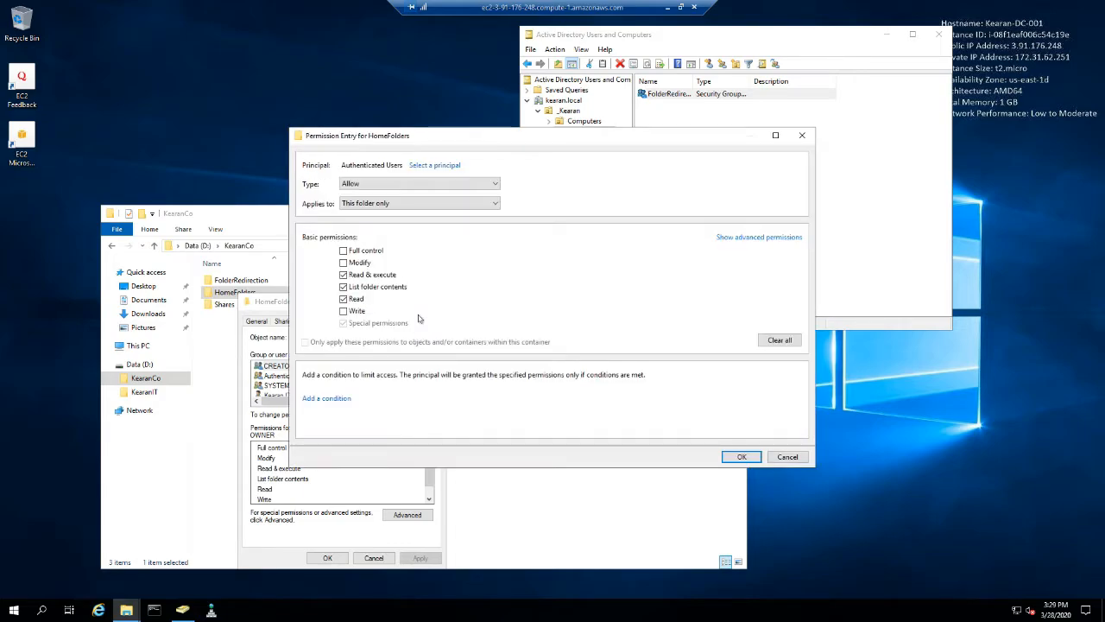
{"action": "left_click", "coordinate": [727, 237]}
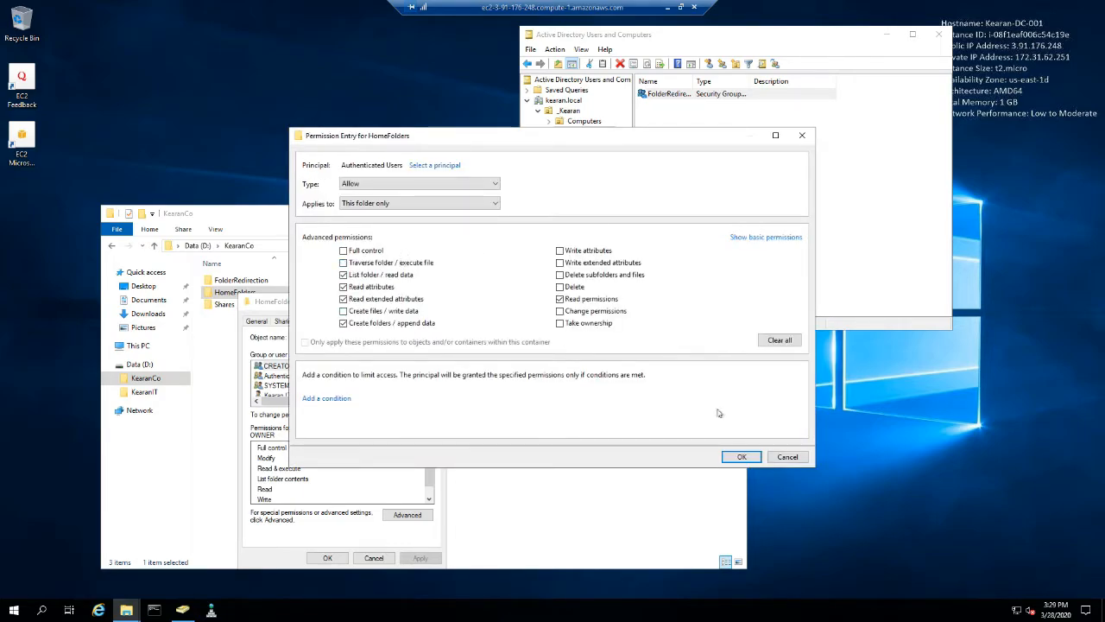
{"action": "left_click", "coordinate": [734, 457]}
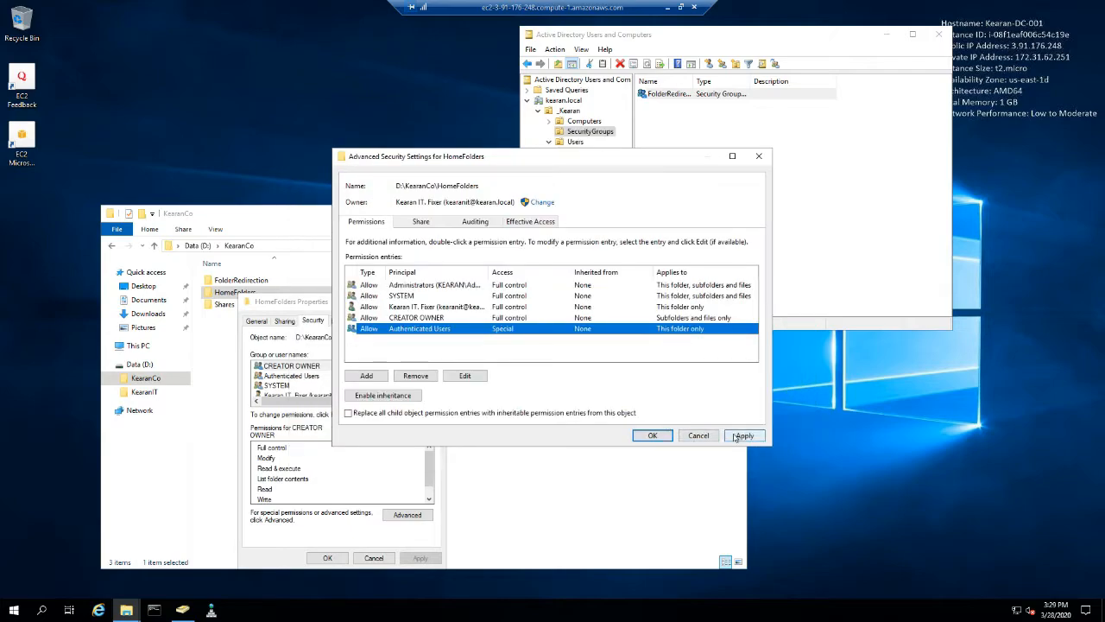
{"action": "left_click", "coordinate": [745, 436]}
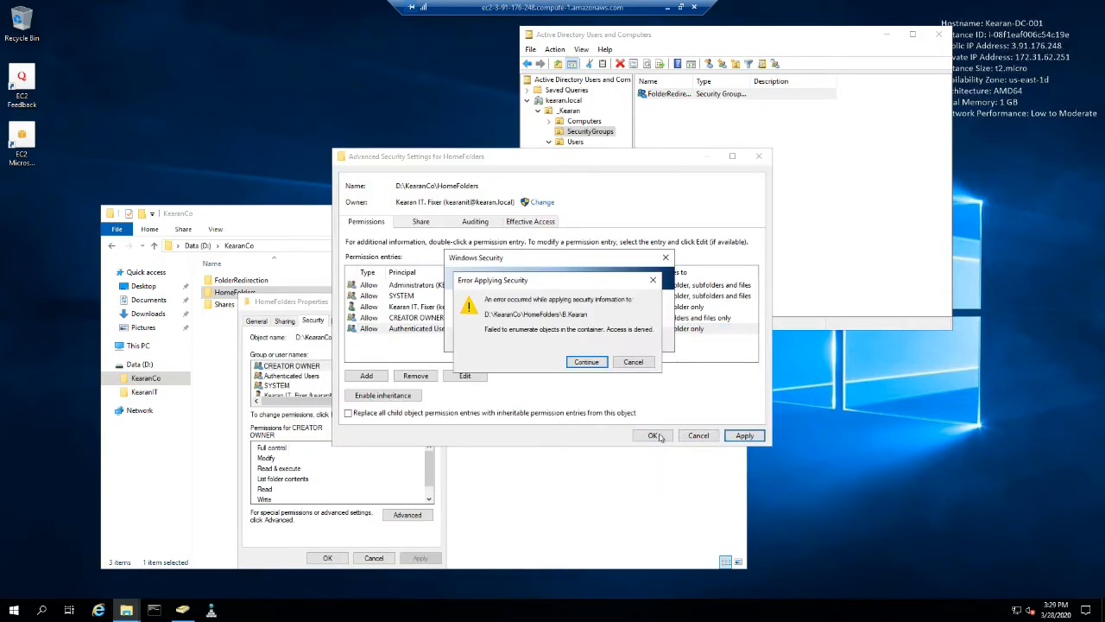
{"action": "left_click", "coordinate": [586, 361]}
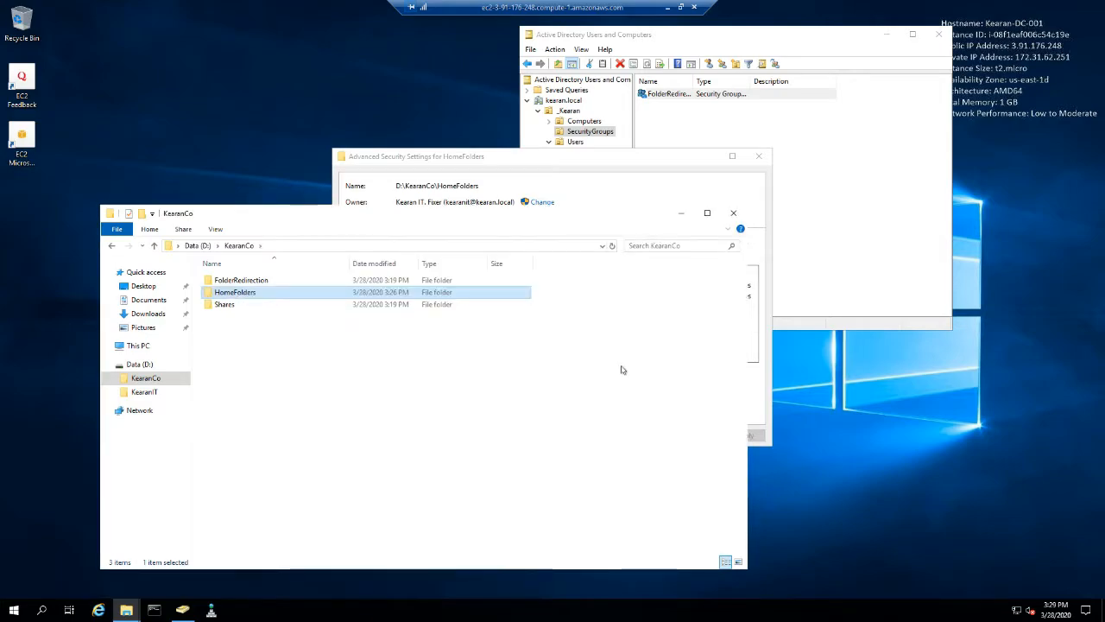
- Close File Explorer and the HomeFolders security and properties dialogs, leaving Active Directory Users and Computers open
{"action": "left_click", "coordinate": [733, 214]}
{"action": "left_click", "coordinate": [624, 438]}
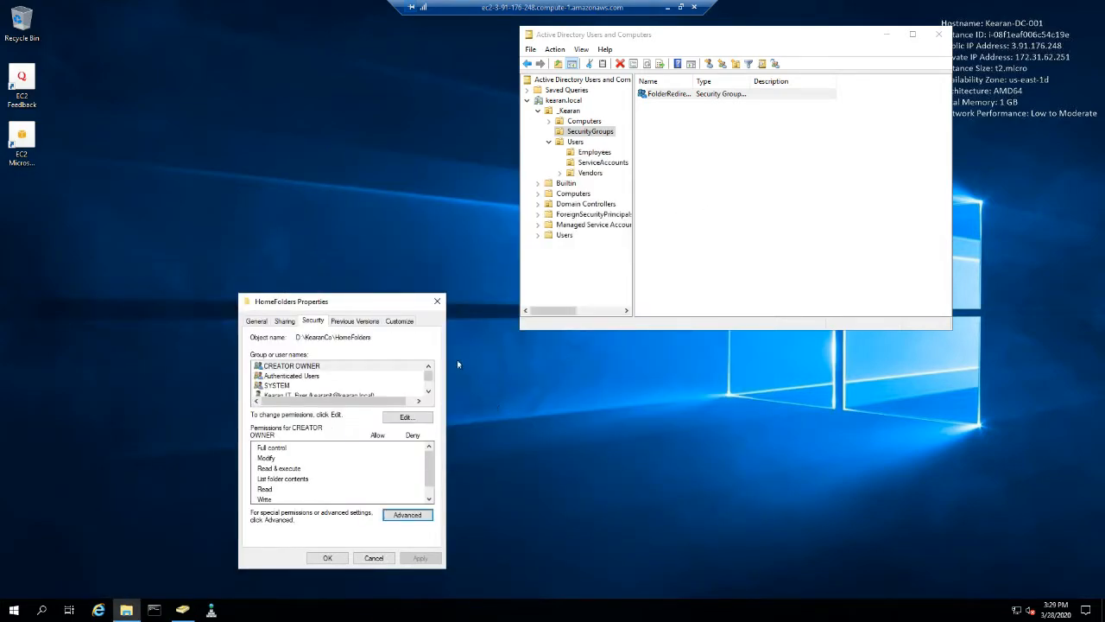
{"action": "left_click_drag", "start_coordinate": [363, 301], "coordinate": [383, 215]}
{"action": "left_click", "coordinate": [348, 472]}
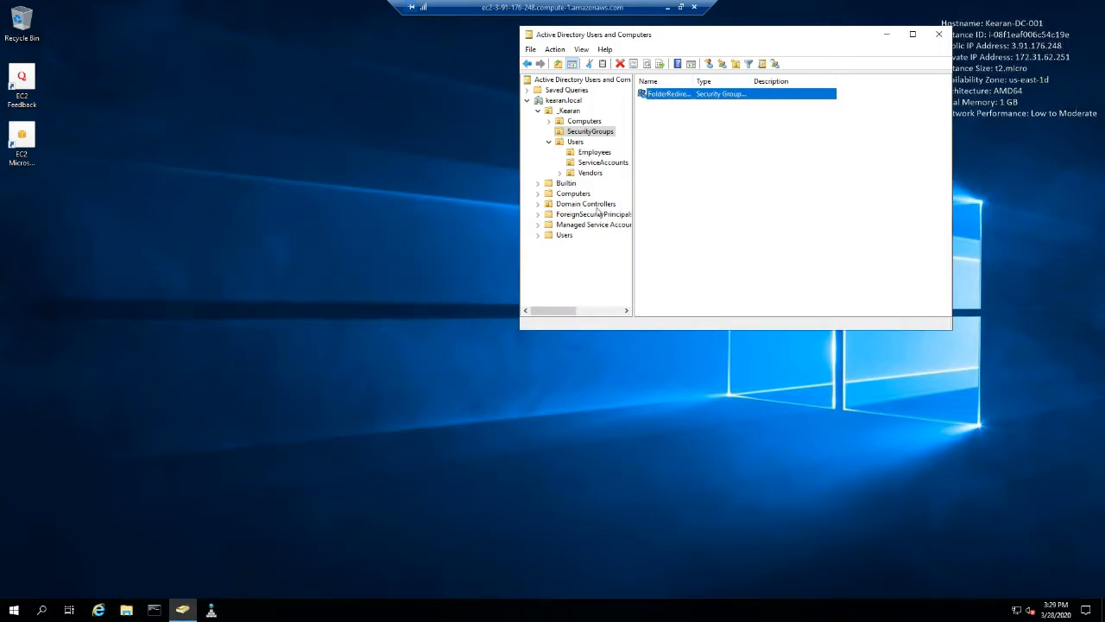
{"action": "left_click", "coordinate": [718, 195]}
{"action": "left_click", "coordinate": [273, 538]}
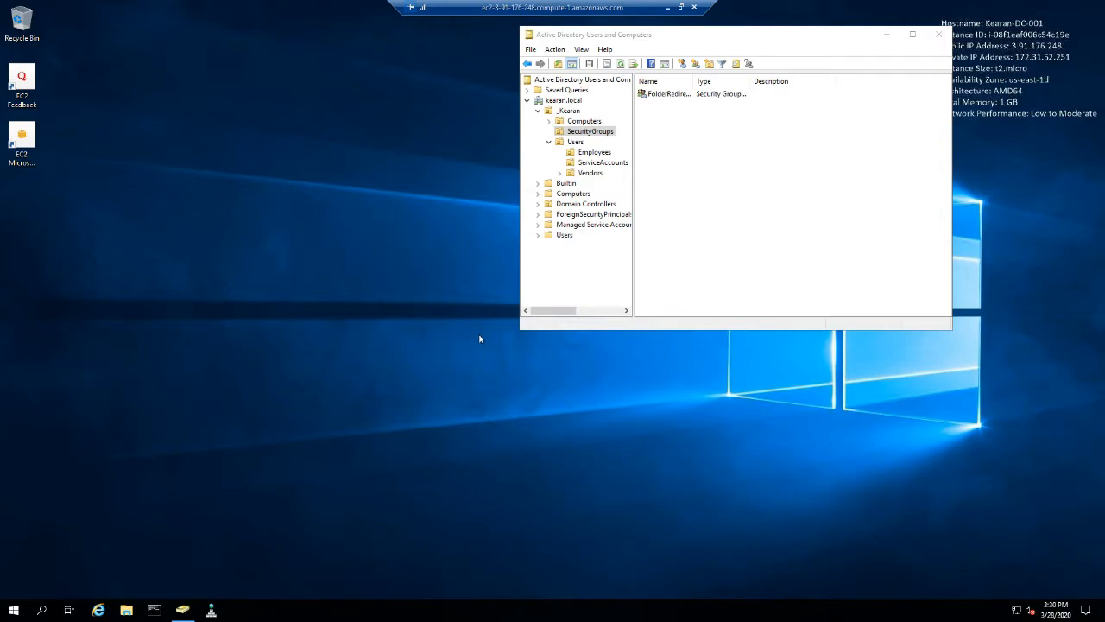
- Search for Group Policy Management, launch it, and pin it to the taskbar
{"action": "left_click", "coordinate": [15, 611]}
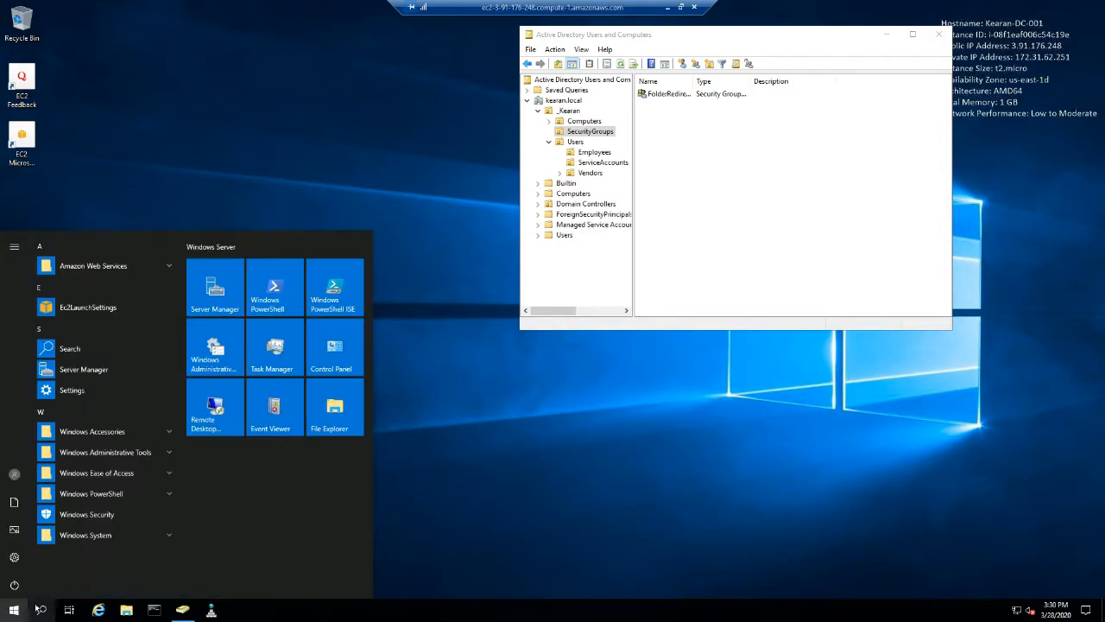
{"action": "type", "text": "group"}
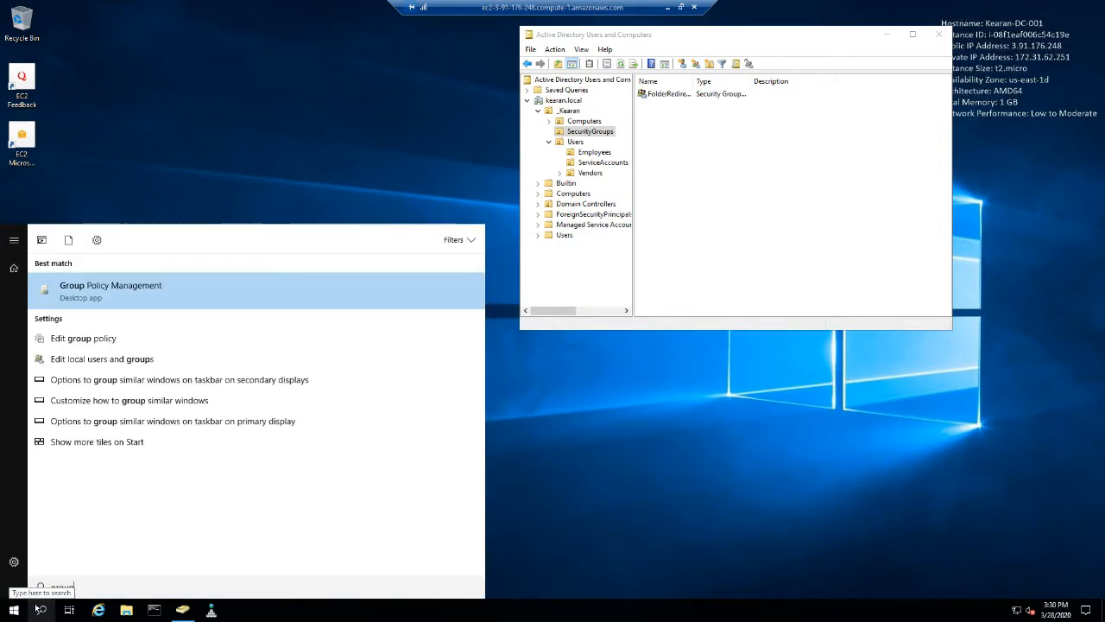
{"action": "left_click", "coordinate": [68, 291]}
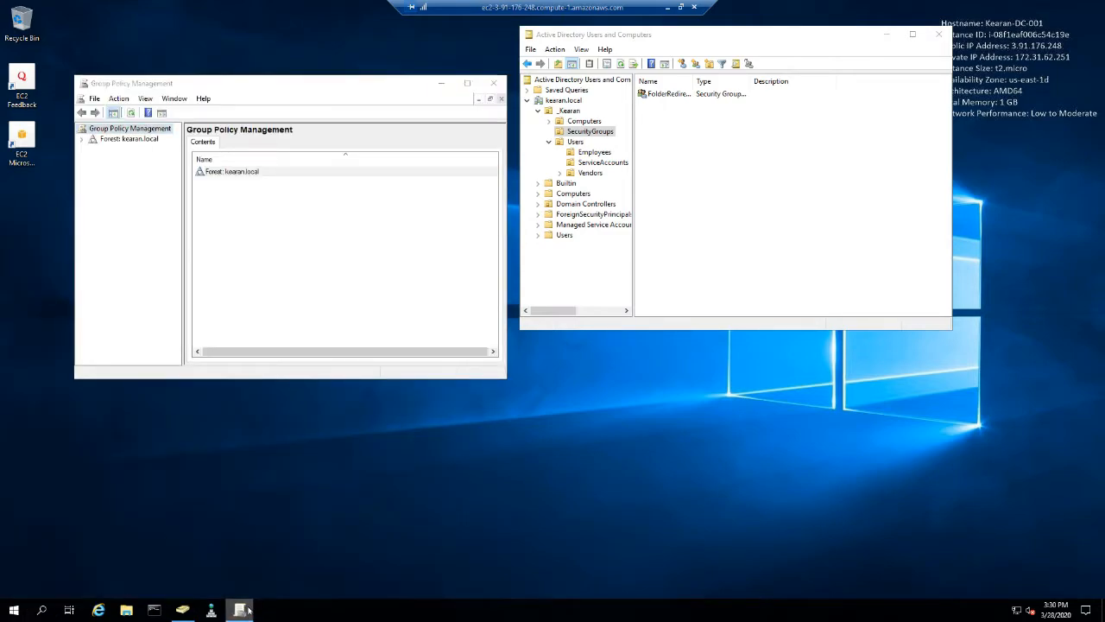
{"action": "right_click", "coordinate": [239, 610]}
{"action": "left_click", "coordinate": [226, 568]}
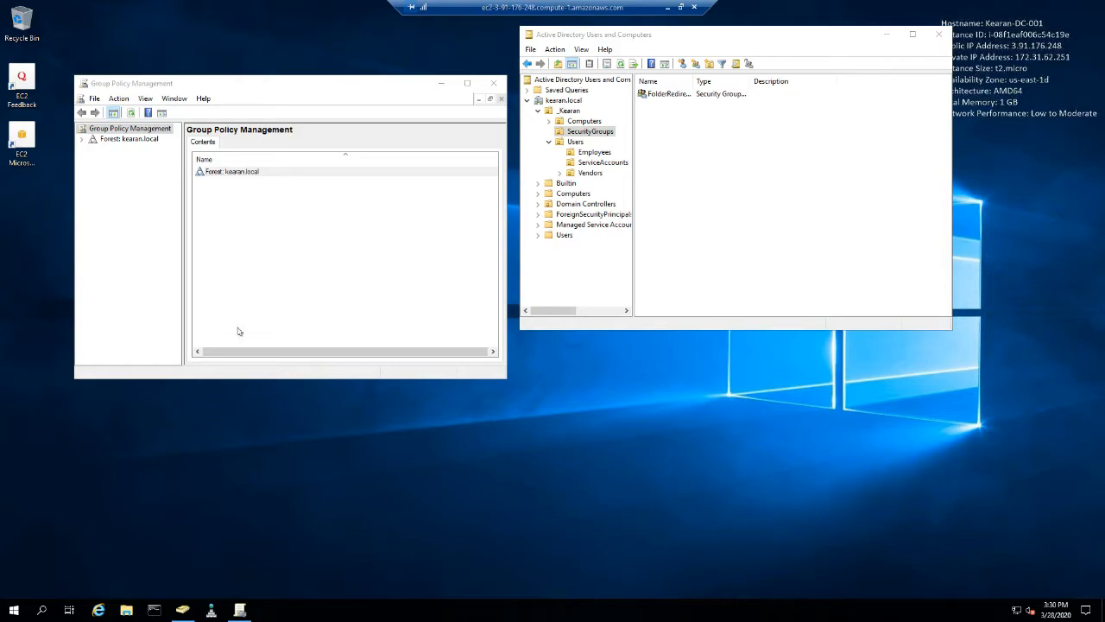
- Enlarge the Group Policy Management window, widen its console tree, and expand the forest down to the kearan.local domain
{"action": "left_click", "coordinate": [83, 139]}
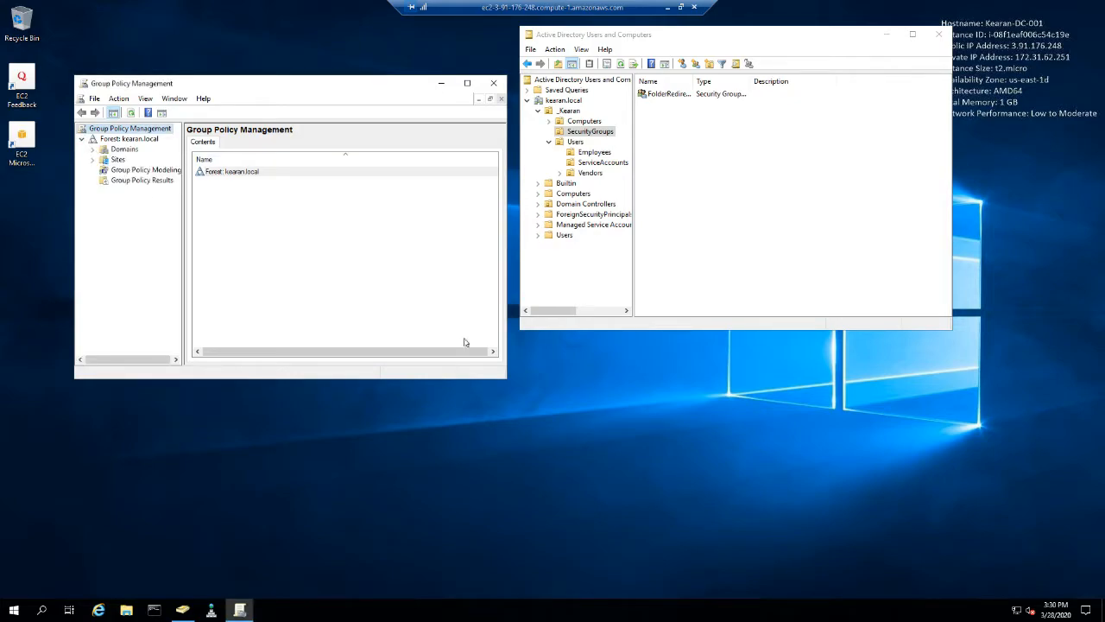
{"action": "left_click_drag", "start_coordinate": [507, 380], "coordinate": [898, 572]}
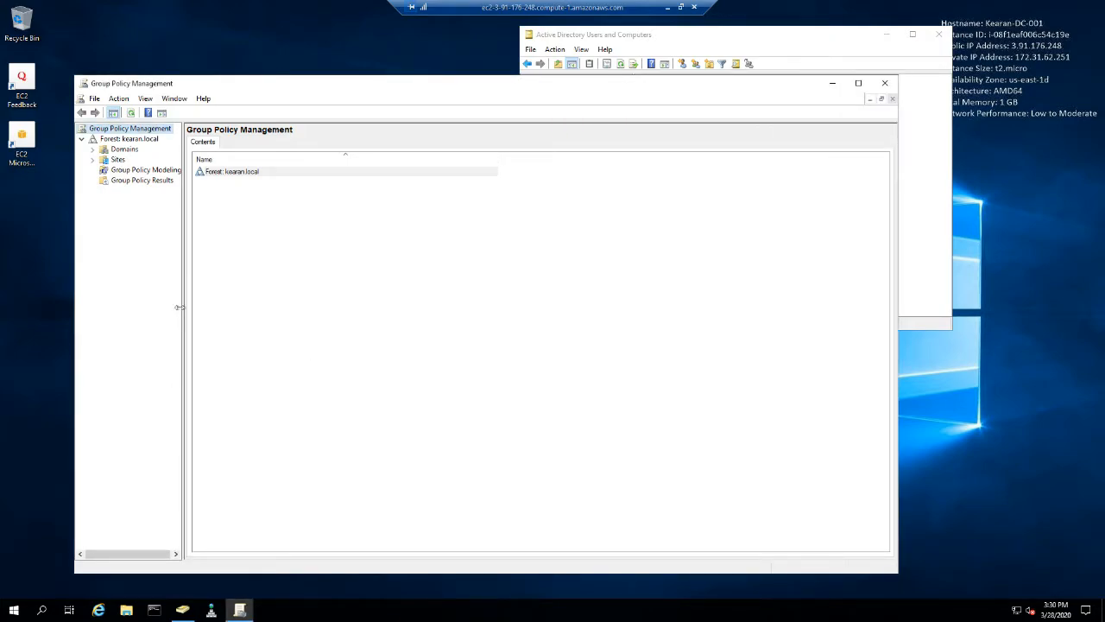
{"action": "left_click_drag", "start_coordinate": [183, 312], "coordinate": [259, 311]}
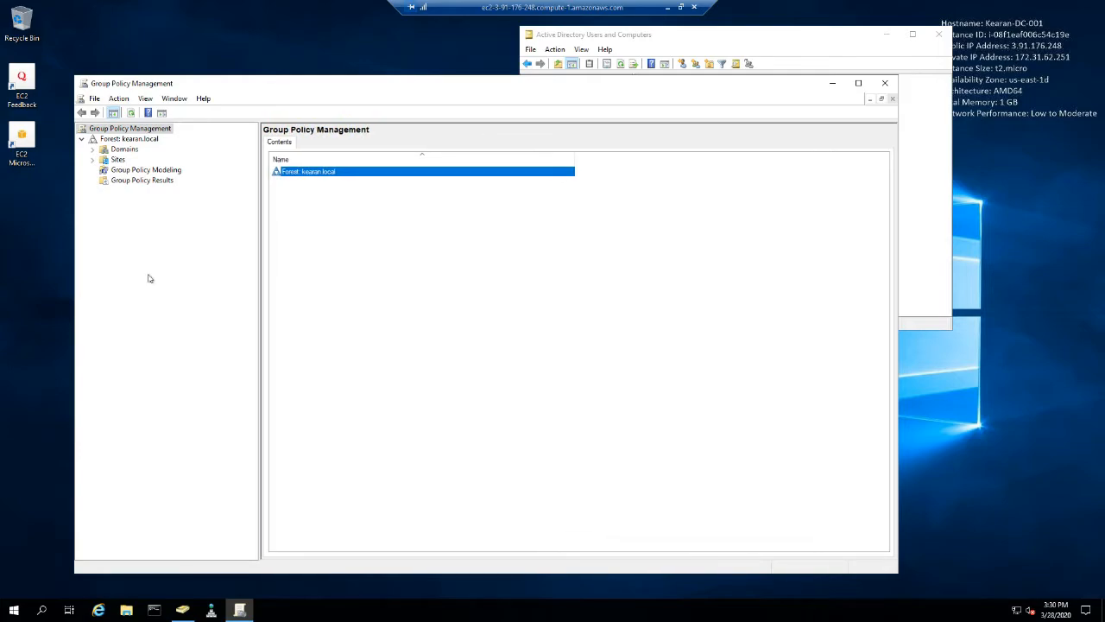
{"action": "left_click", "coordinate": [93, 150]}
{"action": "left_click", "coordinate": [103, 160]}
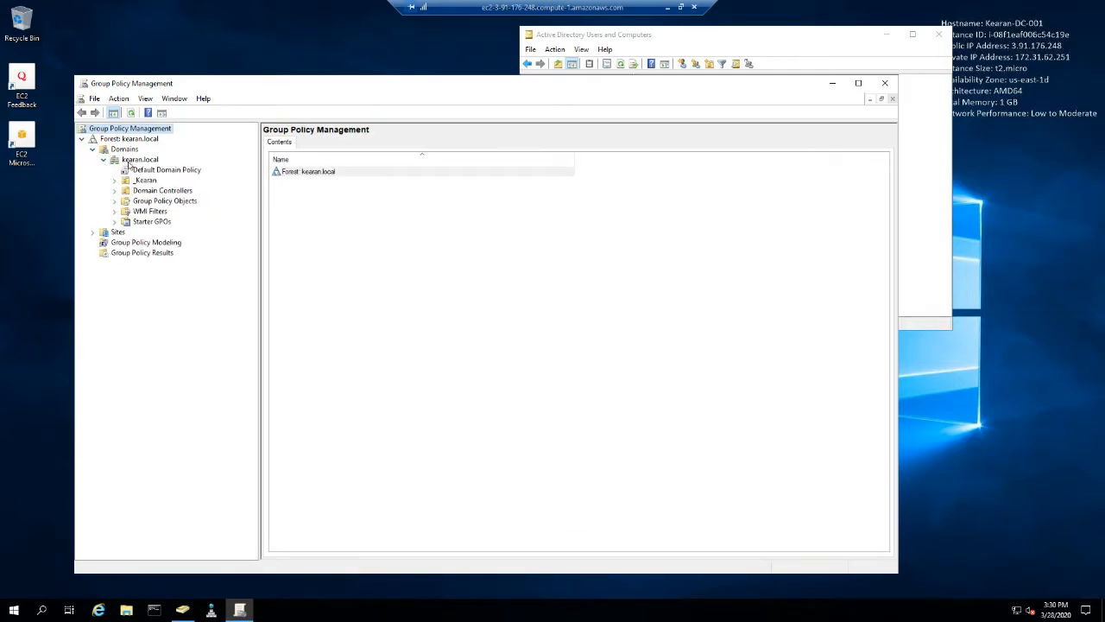
- View the Default Domain Policy's scope and expand the _Kearan unit with its Users and Computers subunits
{"action": "left_click", "coordinate": [149, 170]}
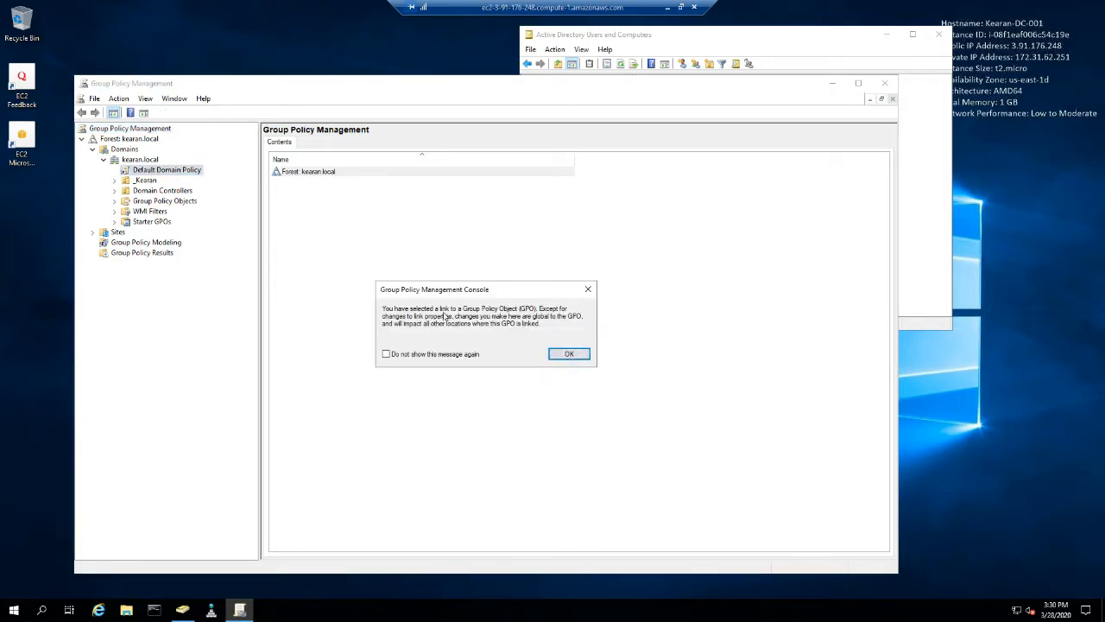
{"action": "left_click", "coordinate": [568, 354]}
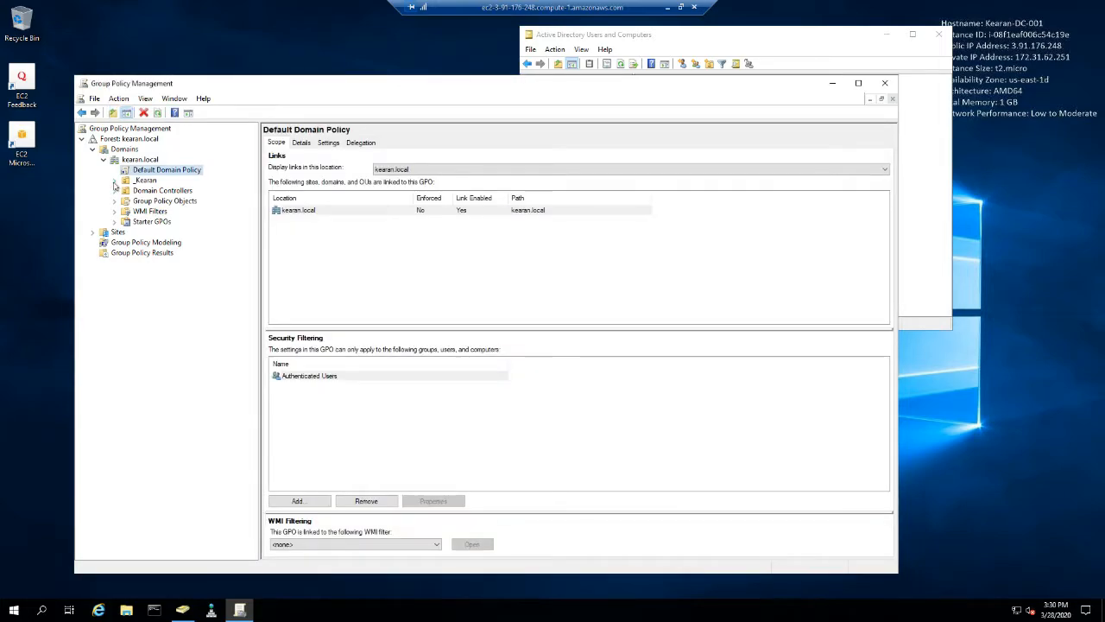
{"action": "left_click", "coordinate": [114, 180]}
{"action": "left_click", "coordinate": [127, 211]}
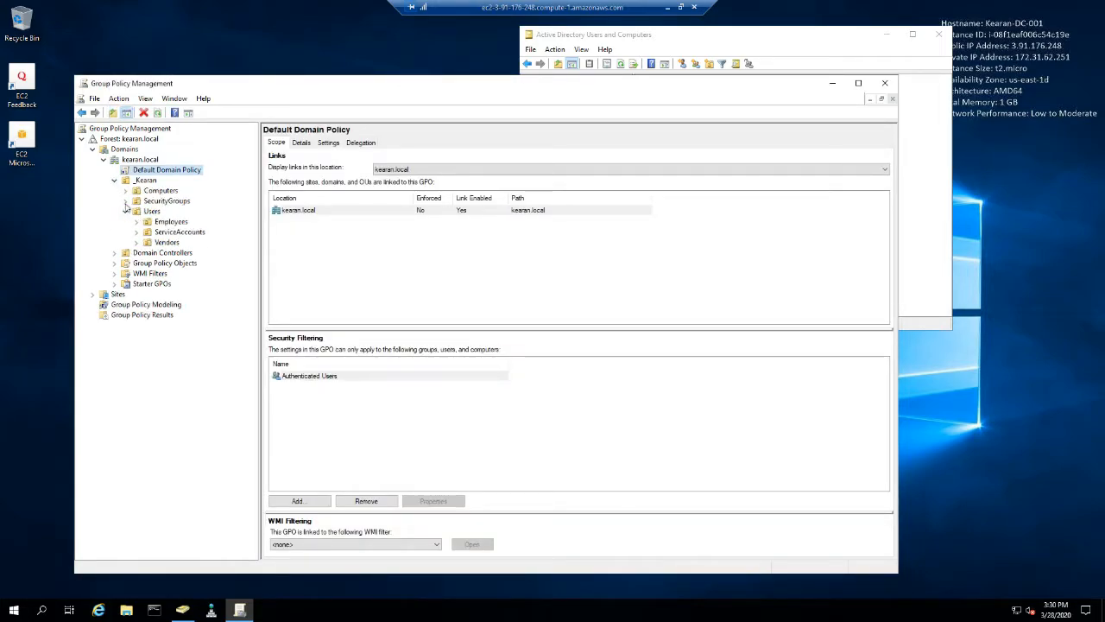
{"action": "left_click", "coordinate": [125, 191]}
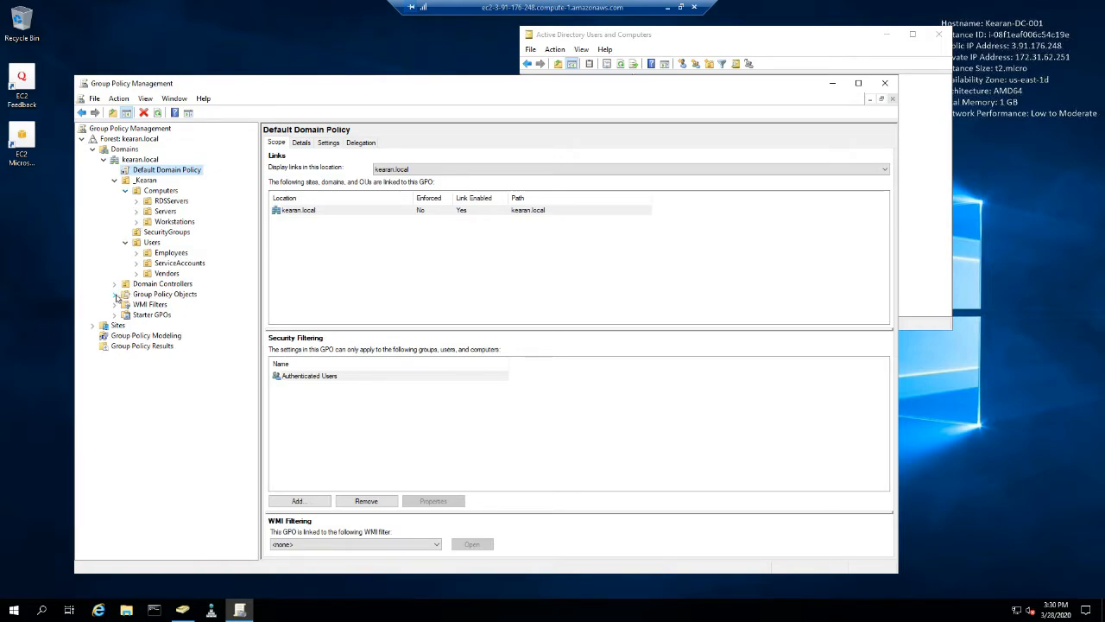
- Expand Group Policy Objects and align the SYSVOL permissions of the Default Domain Controllers Policy and Default Domain Policy with Active Directory
{"action": "left_click", "coordinate": [114, 295]}
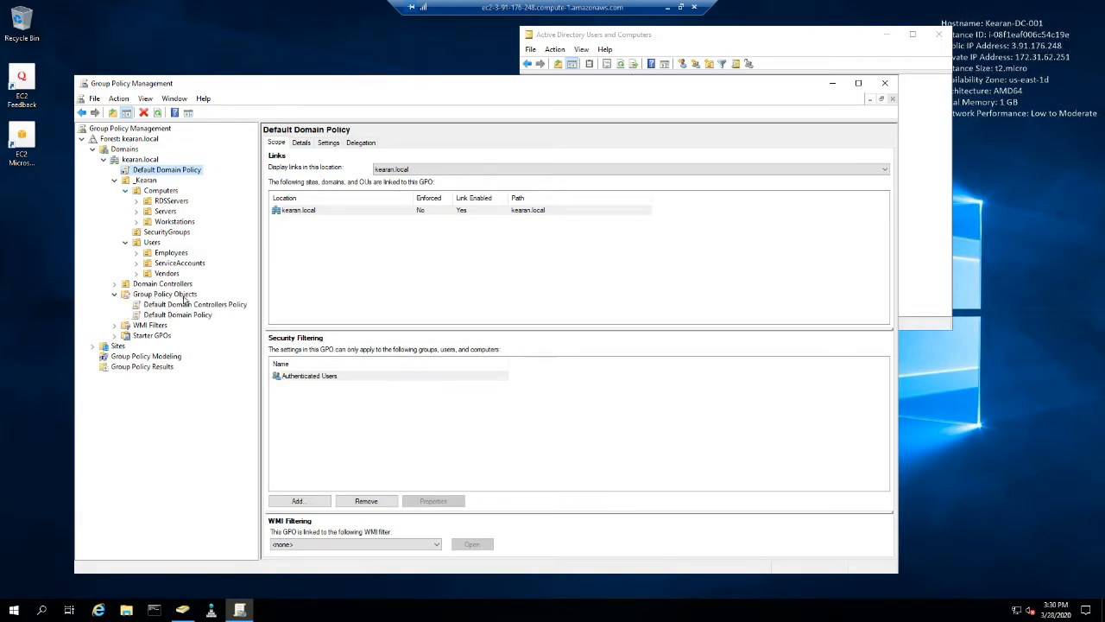
{"action": "left_click", "coordinate": [168, 296]}
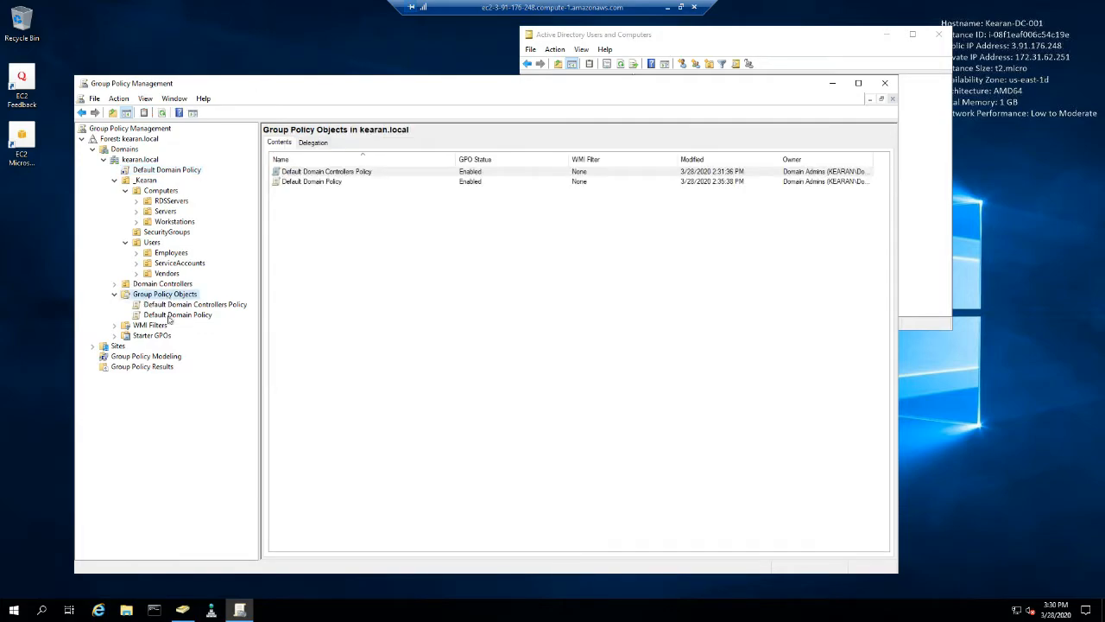
{"action": "left_click", "coordinate": [171, 305]}
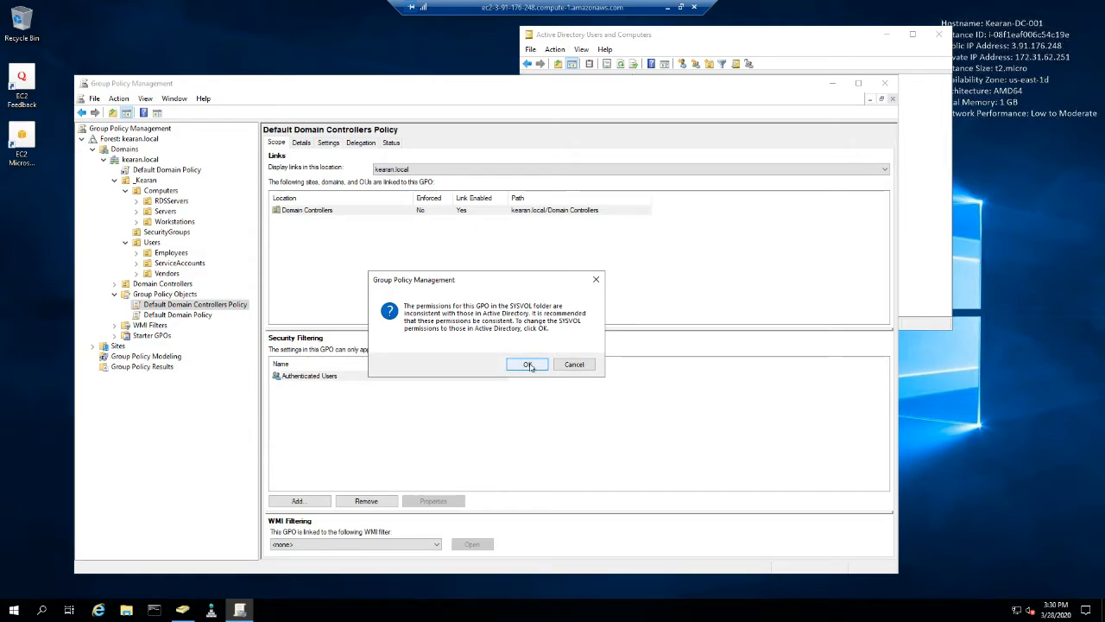
{"action": "left_click", "coordinate": [529, 366]}
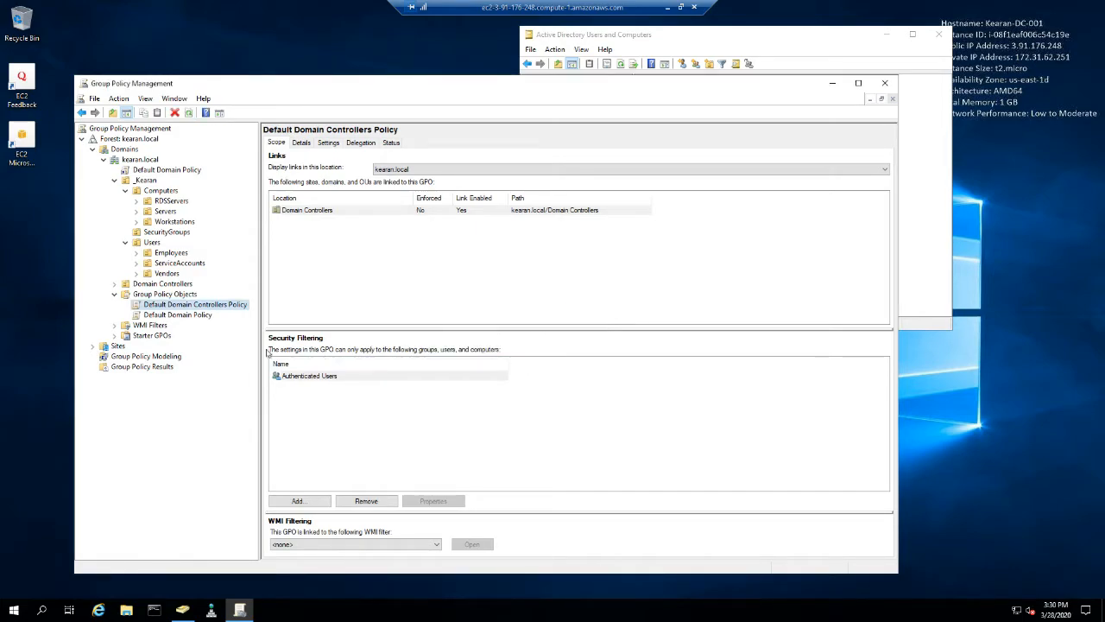
{"action": "left_click", "coordinate": [196, 313]}
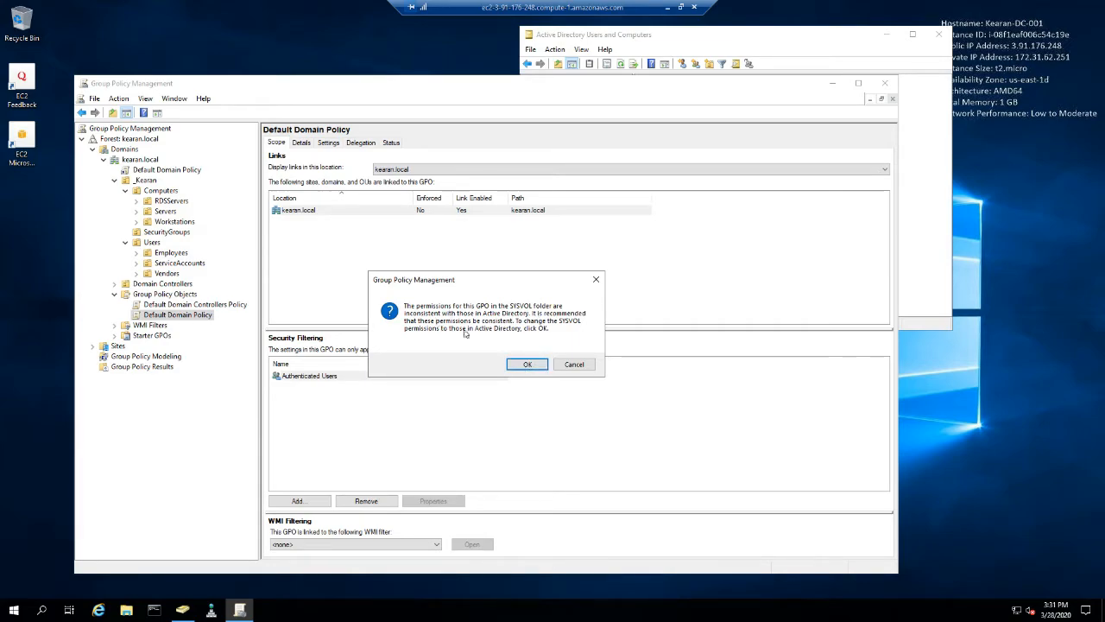
{"action": "left_click", "coordinate": [527, 365]}
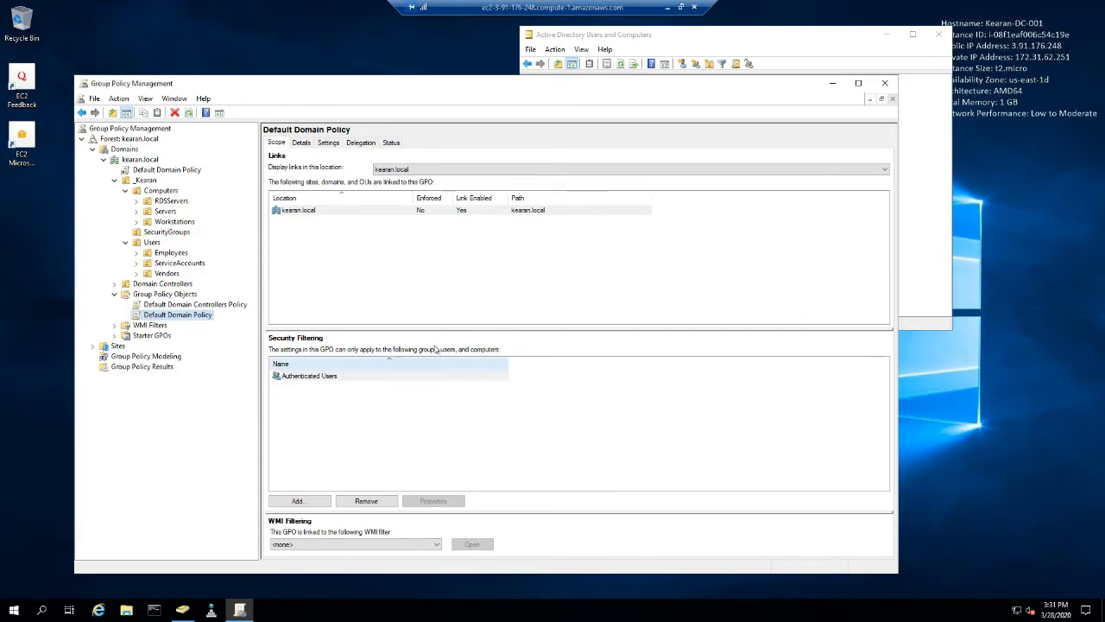
- Open the Default Domain Controllers Policy's settings report and add about:security_mmc.exe to the trusted sites
{"action": "left_click", "coordinate": [179, 307]}
{"action": "left_click", "coordinate": [178, 314]}
{"action": "left_click", "coordinate": [180, 304]}
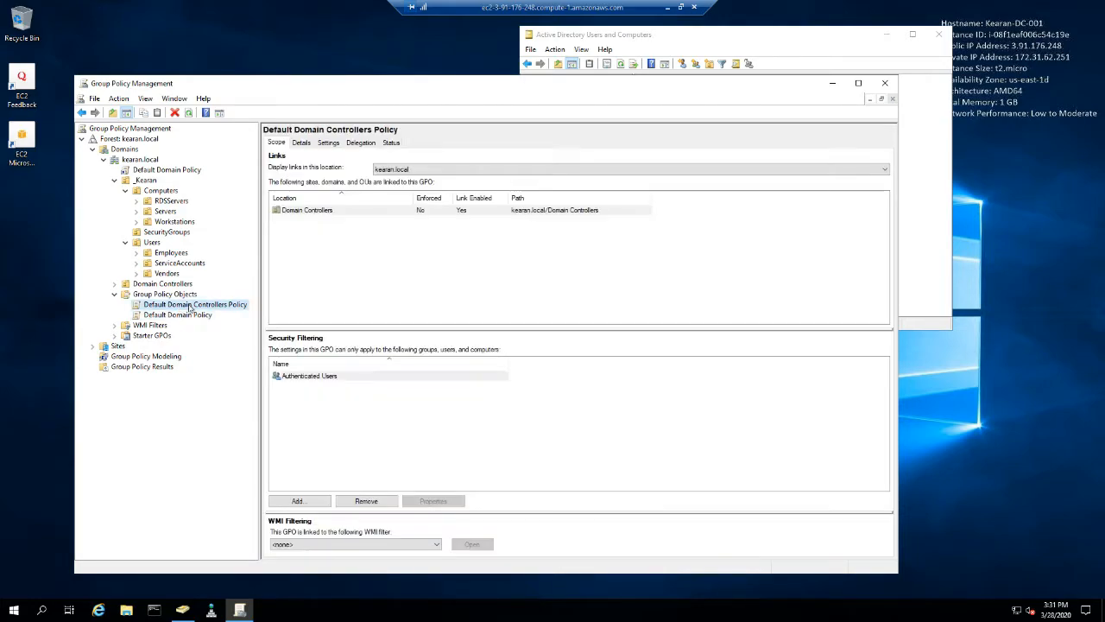
{"action": "left_click", "coordinate": [329, 142]}
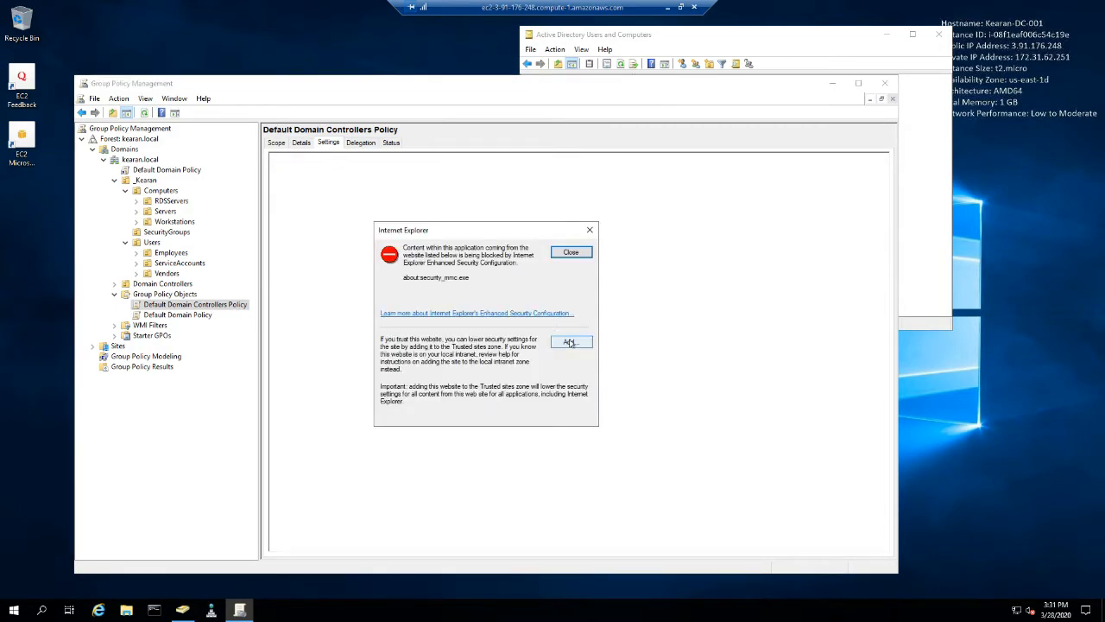
{"action": "left_click", "coordinate": [569, 342]}
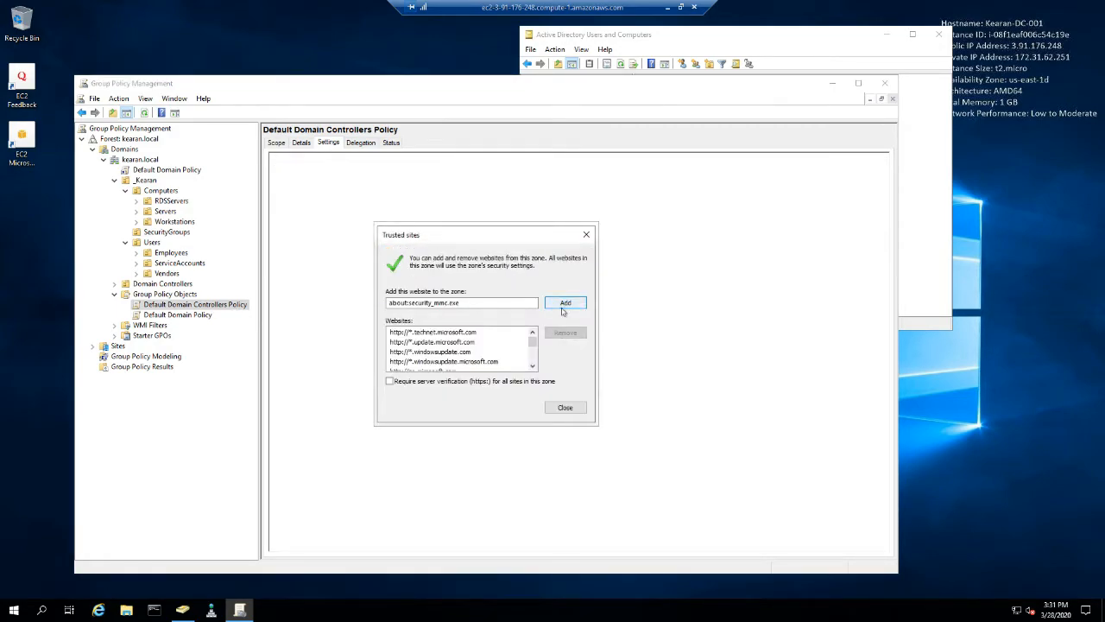
{"action": "left_click", "coordinate": [564, 304]}
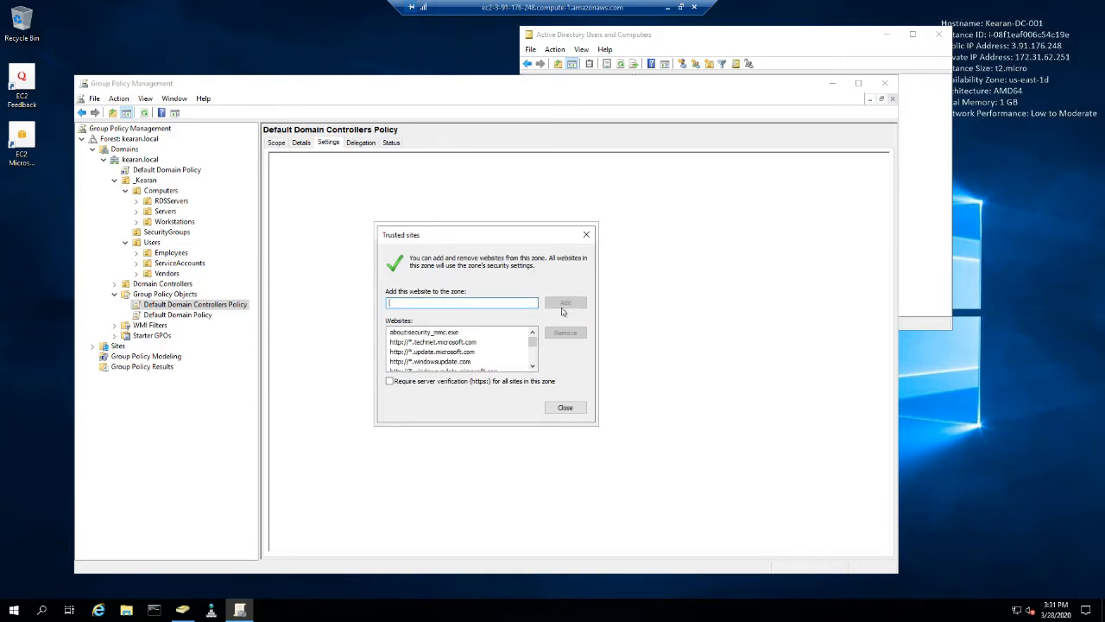
{"action": "left_click", "coordinate": [565, 408]}
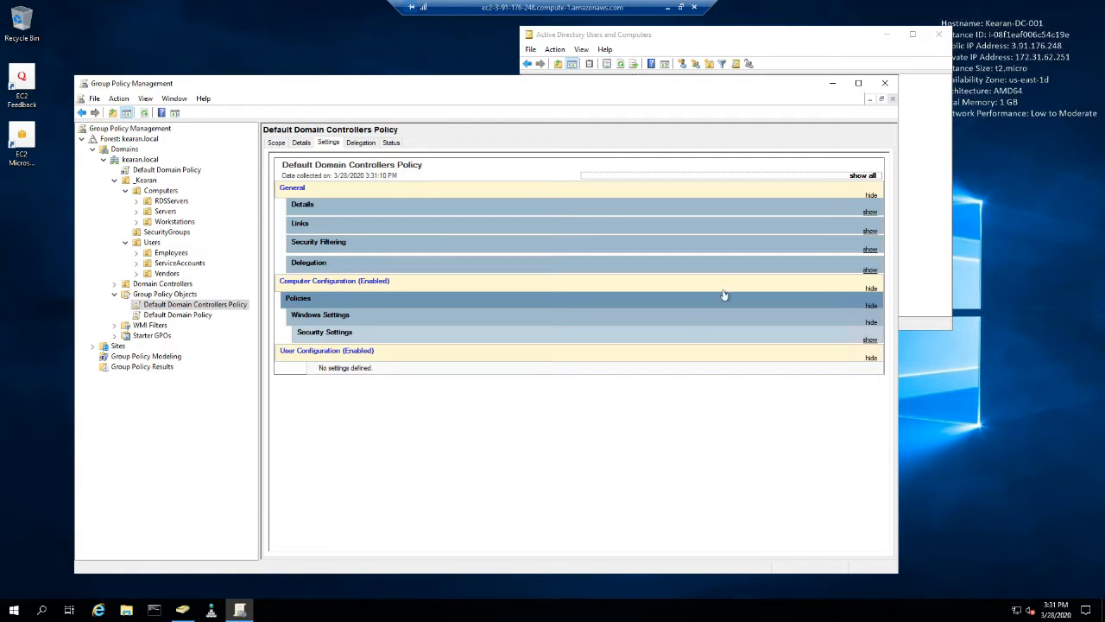
- View the Default Domain Controllers Policy's scope and the policies linked to the expanded Domain Controllers unit
{"action": "left_click", "coordinate": [274, 143]}
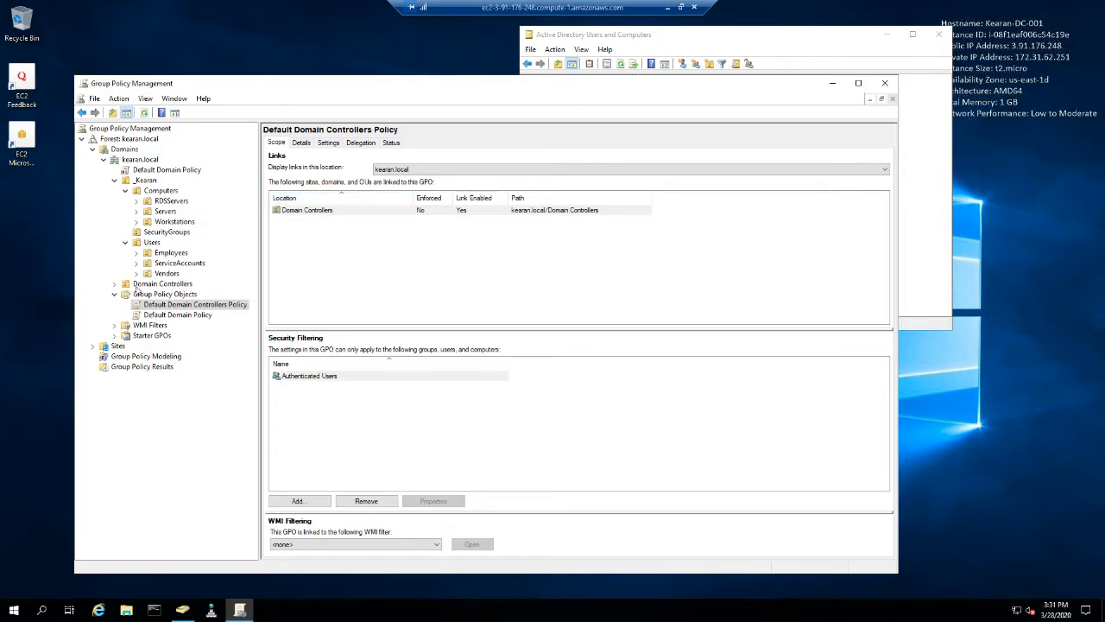
{"action": "left_click", "coordinate": [139, 285]}
{"action": "left_click", "coordinate": [116, 284]}
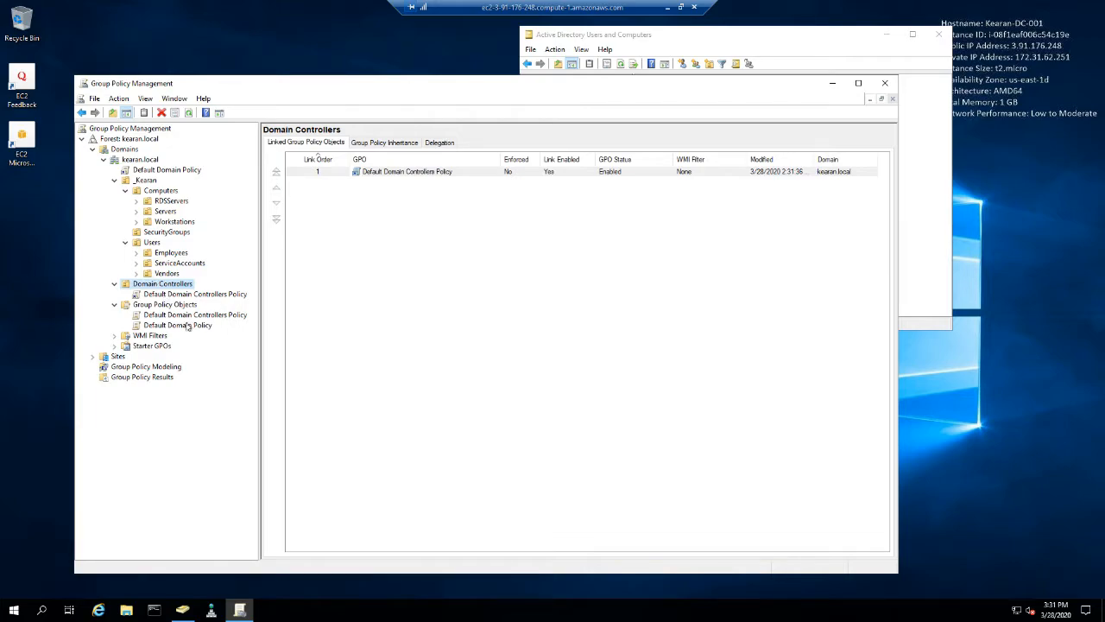
{"action": "left_click", "coordinate": [186, 315]}
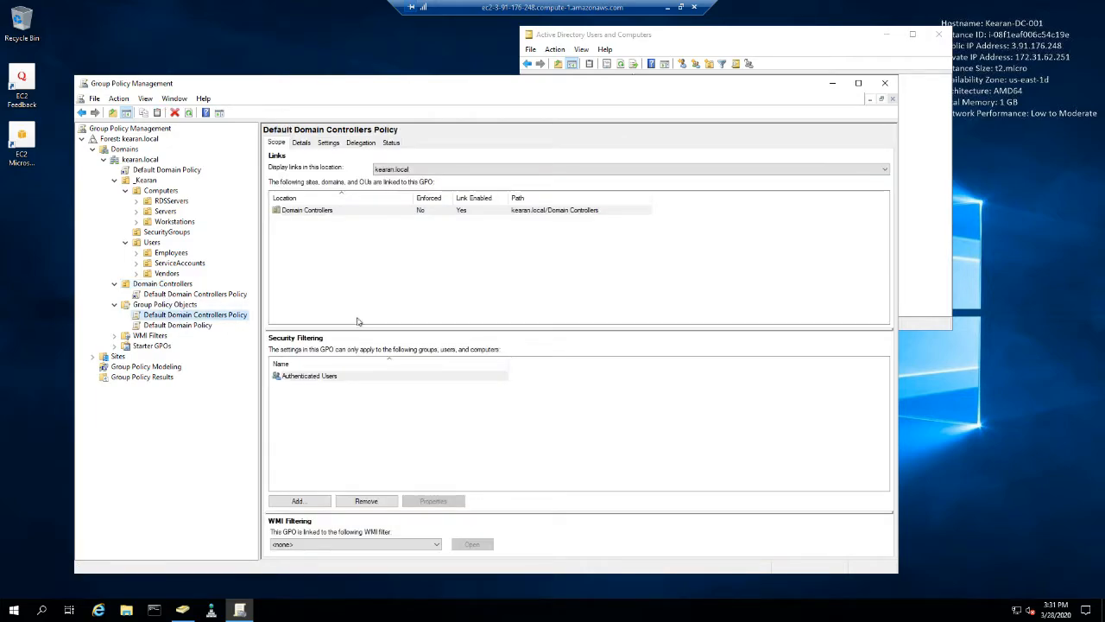
- Show all sections of the Default Domain Controllers Policy settings report, review them through User Configuration, and return to the policy's scope
{"action": "left_click", "coordinate": [330, 143]}
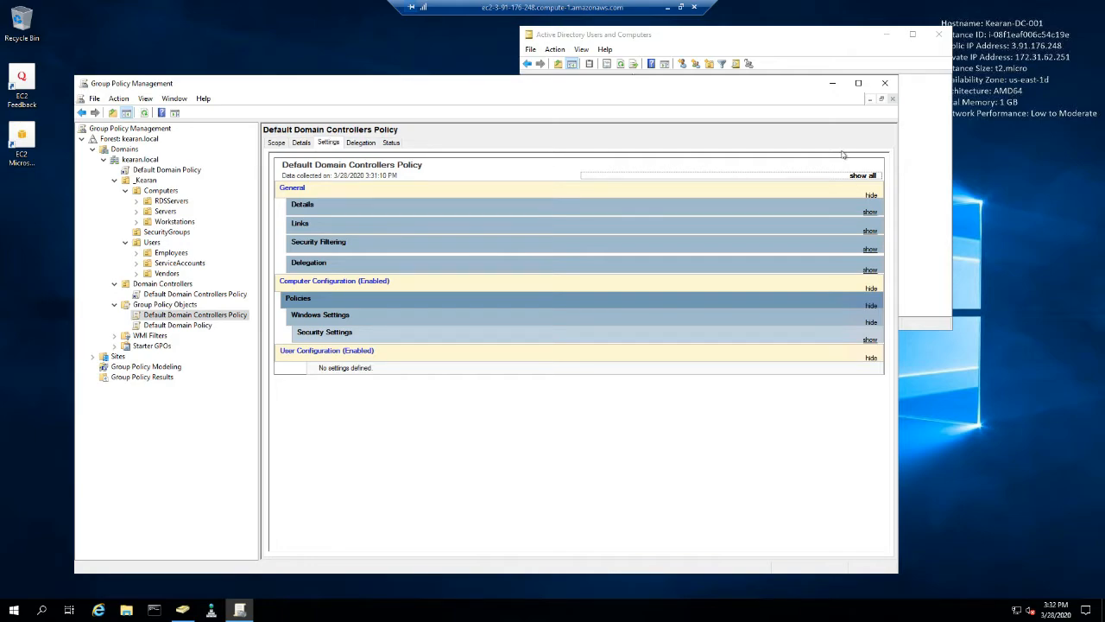
{"action": "left_click", "coordinate": [854, 175]}
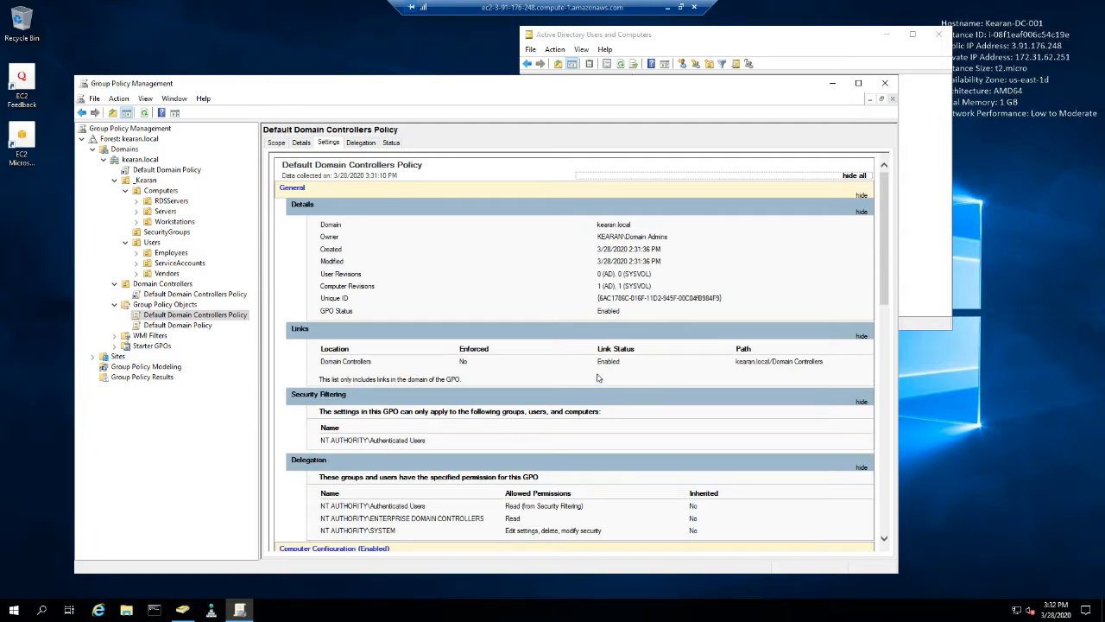
{"action": "left_click", "coordinate": [503, 397]}
{"action": "scroll", "coordinate": [501, 399], "scroll_direction": "down", "scroll_amount": 3}
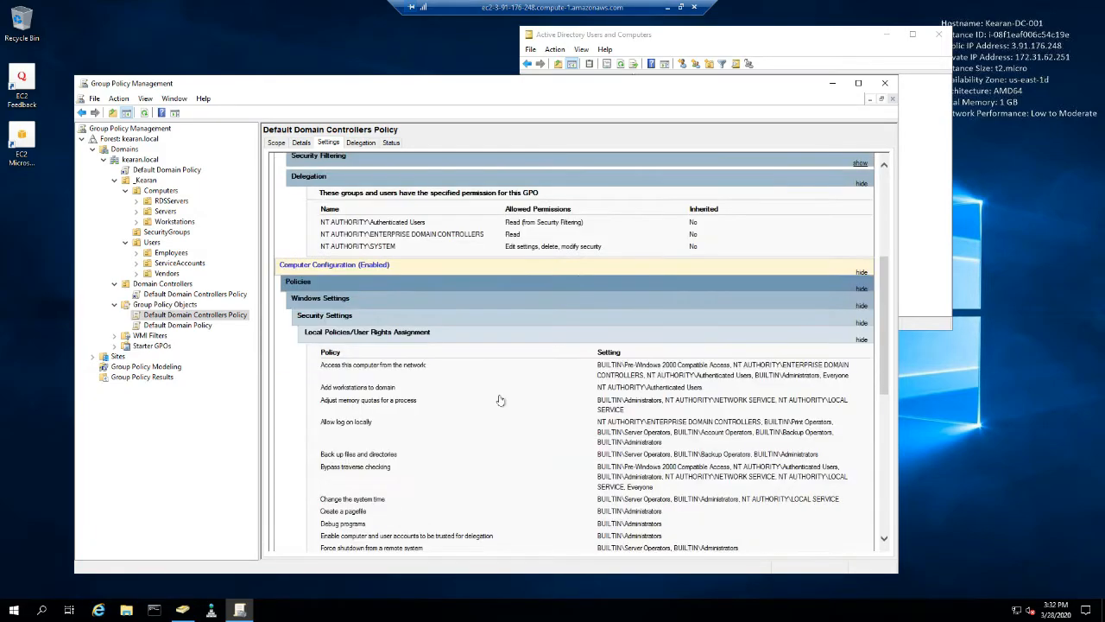
{"action": "scroll", "coordinate": [400, 166], "scroll_direction": "up", "scroll_amount": 1}
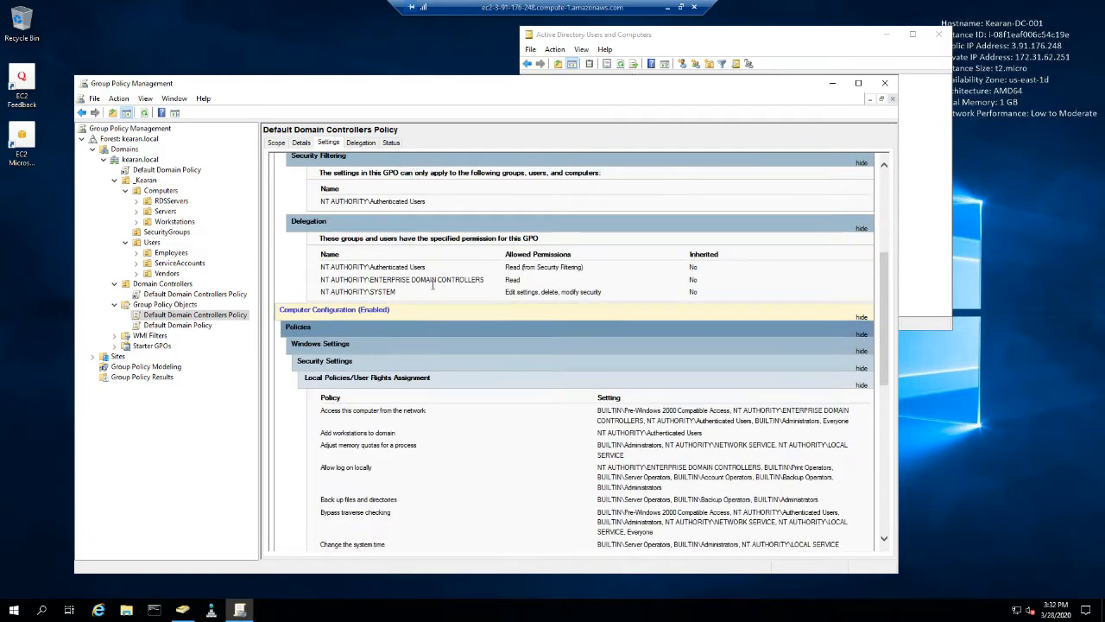
{"action": "scroll", "coordinate": [434, 288], "scroll_direction": "down", "scroll_amount": 3}
{"action": "scroll", "coordinate": [433, 289], "scroll_direction": "down", "scroll_amount": 3}
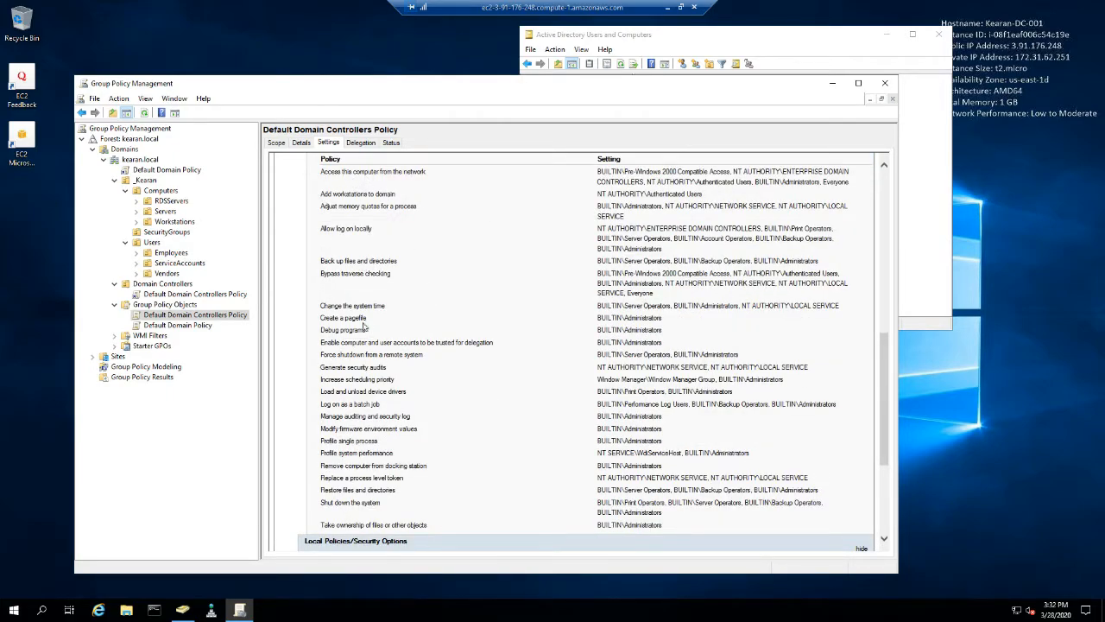
{"action": "scroll", "coordinate": [366, 329], "scroll_direction": "down", "scroll_amount": 5}
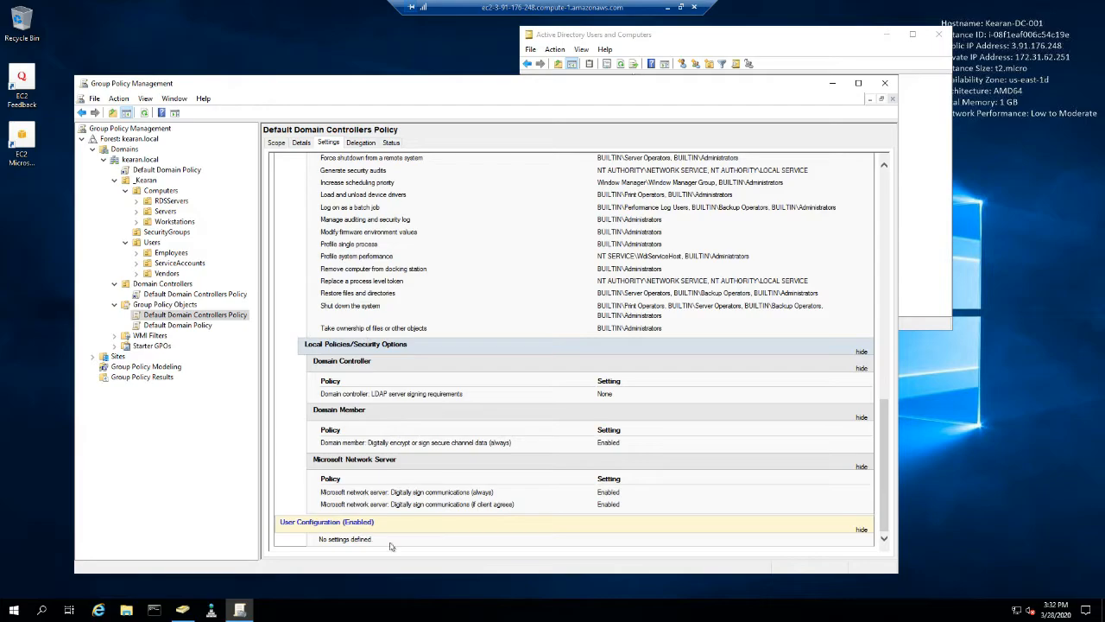
{"action": "scroll", "coordinate": [371, 216], "scroll_direction": "up", "scroll_amount": 10}
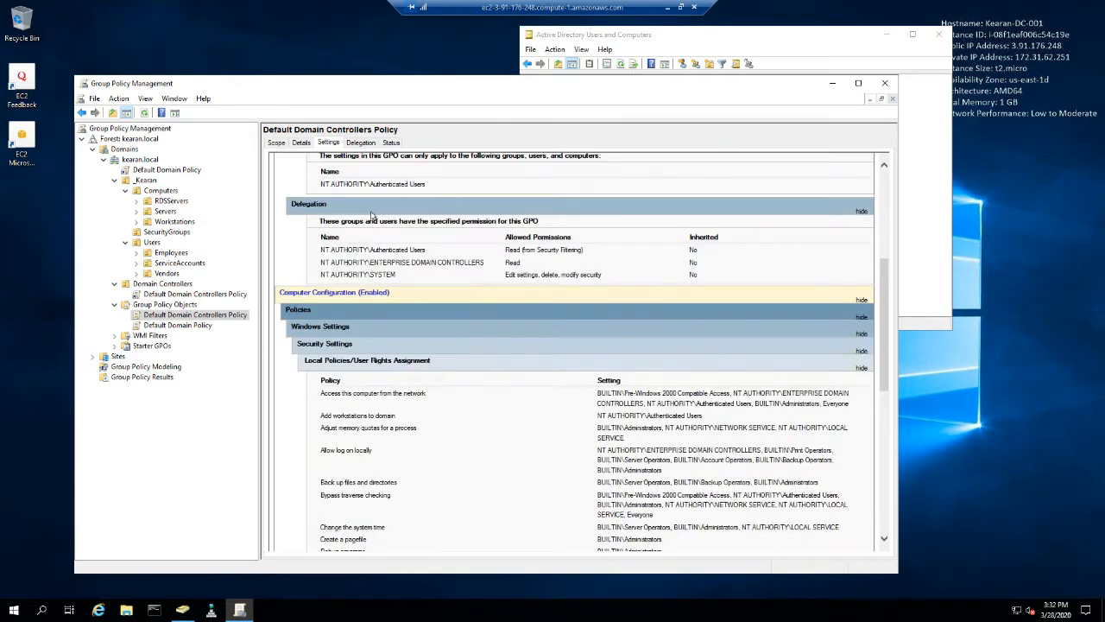
{"action": "scroll", "coordinate": [371, 216], "scroll_direction": "up", "scroll_amount": 6}
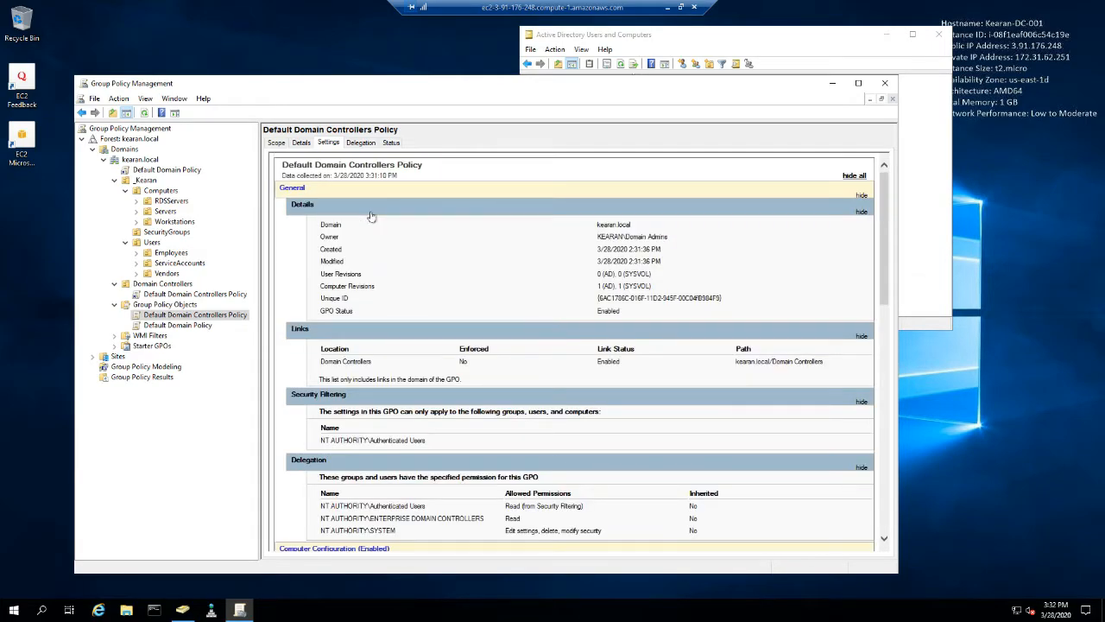
{"action": "left_click", "coordinate": [282, 145]}
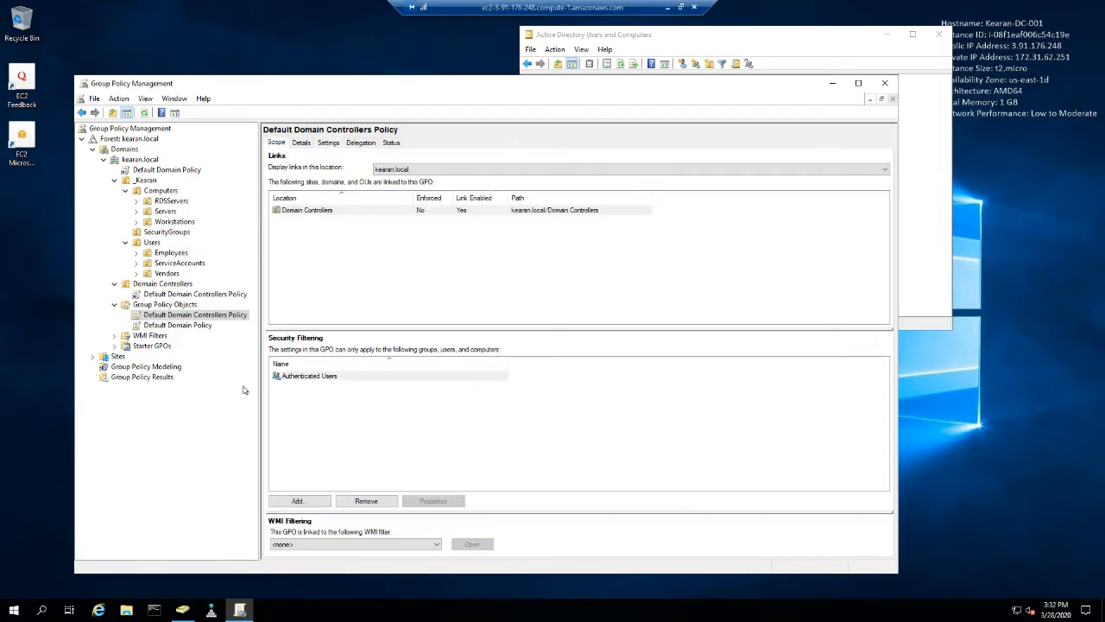
- Show all sections of the Default Domain Policy settings report and examine the account policies under Security Settings
{"action": "left_click", "coordinate": [186, 326]}
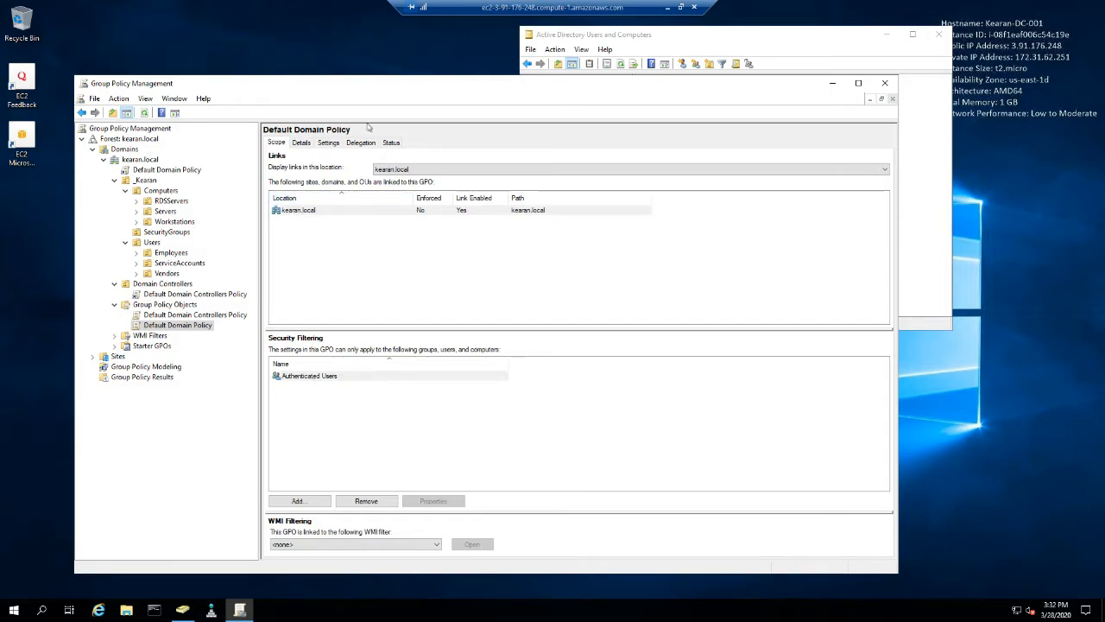
{"action": "left_click", "coordinate": [329, 142]}
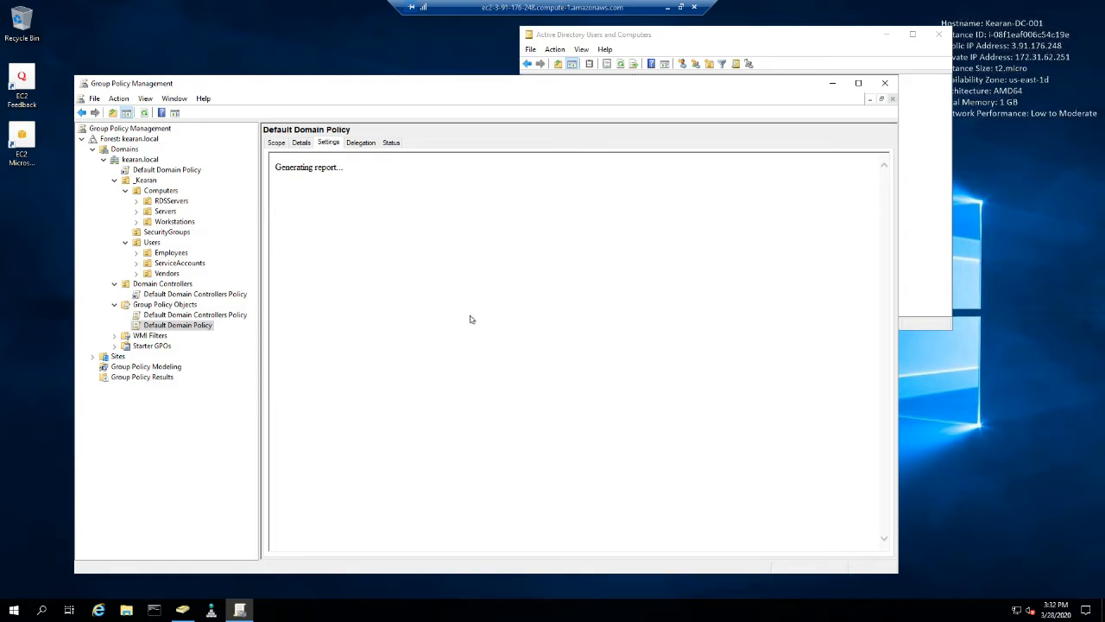
{"action": "left_click", "coordinate": [856, 176]}
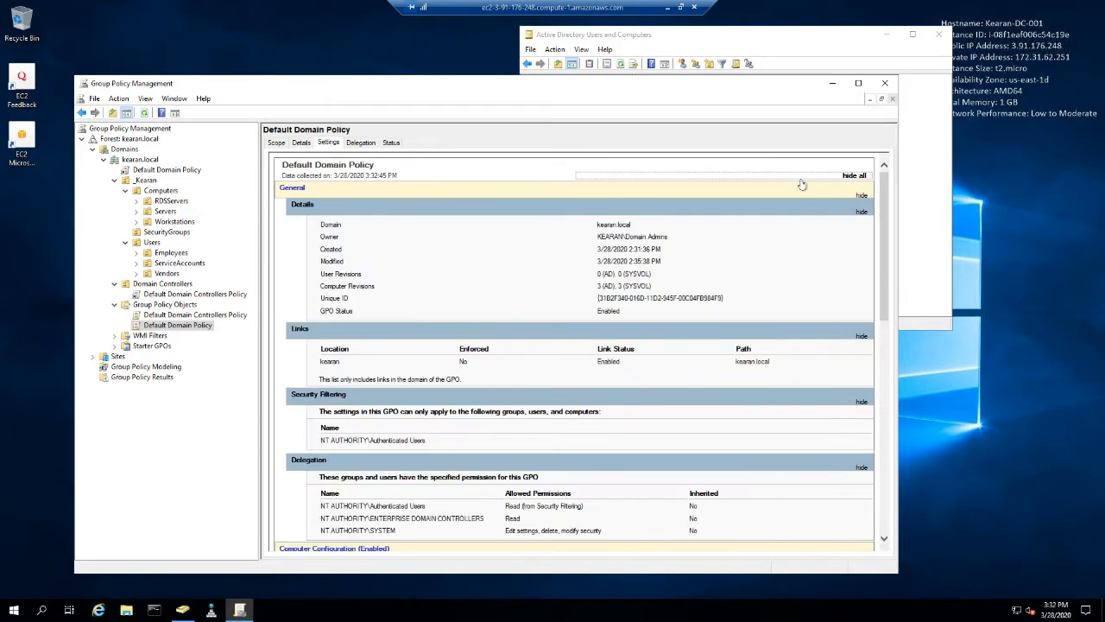
{"action": "scroll", "coordinate": [611, 336], "scroll_direction": "down", "scroll_amount": 3}
{"action": "scroll", "coordinate": [570, 333], "scroll_direction": "down", "scroll_amount": 1}
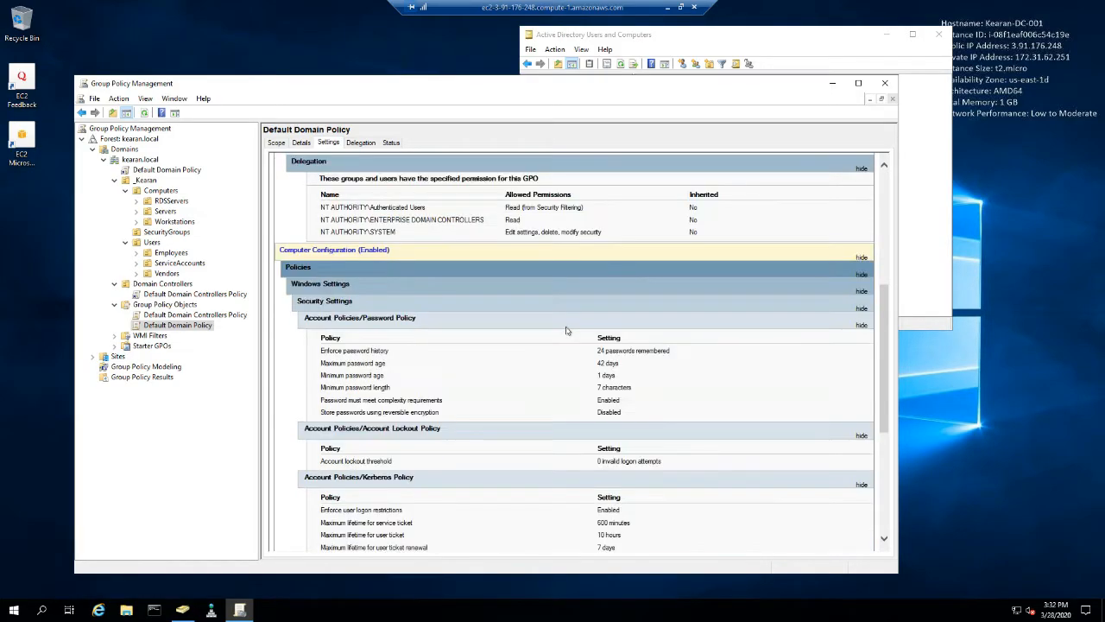
{"action": "scroll", "coordinate": [566, 331], "scroll_direction": "down", "scroll_amount": 2}
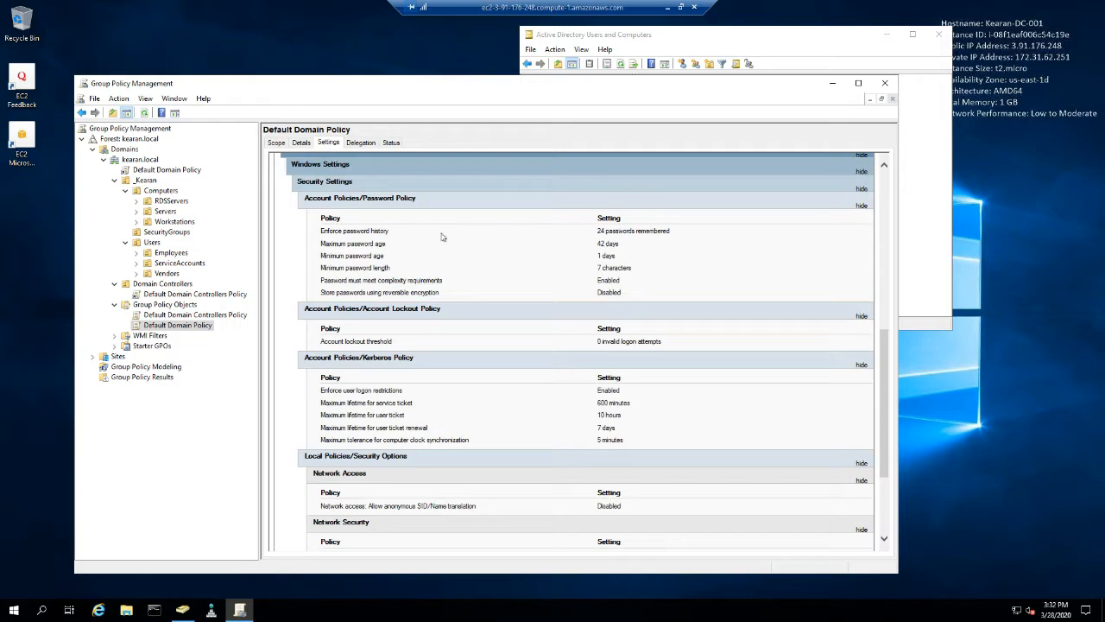
- Highlight the maximum password age, minimum password age and minimum password length entries in the password policy report
{"action": "left_click", "coordinate": [615, 250]}
{"action": "left_click_drag", "start_coordinate": [335, 243], "coordinate": [387, 246]}
{"action": "left_click_drag", "start_coordinate": [595, 246], "coordinate": [630, 249]}
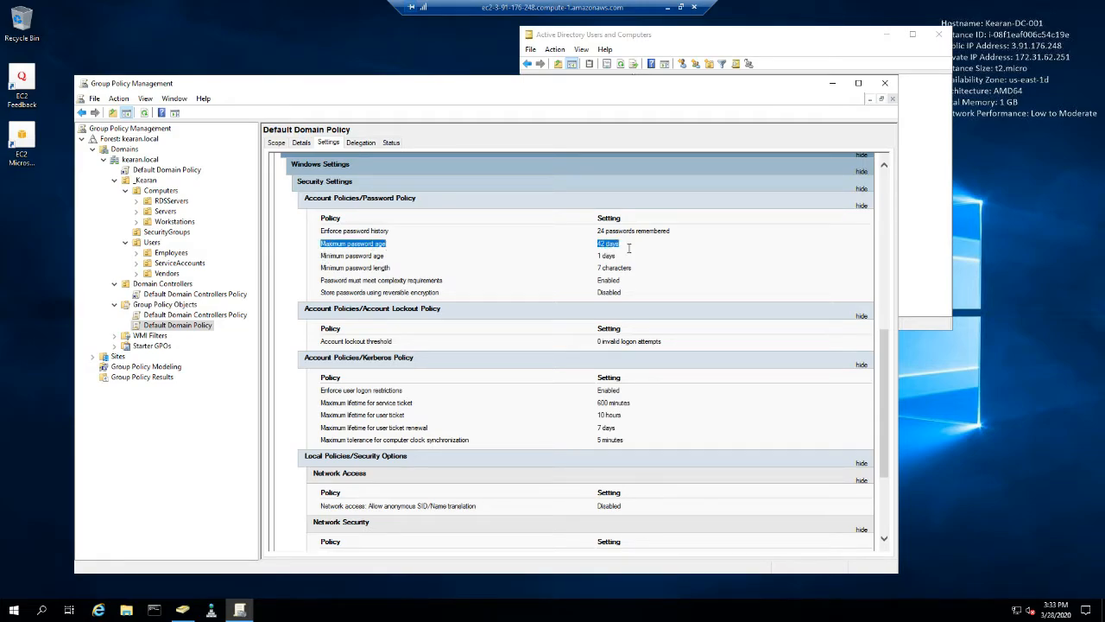
{"action": "left_click", "coordinate": [622, 248]}
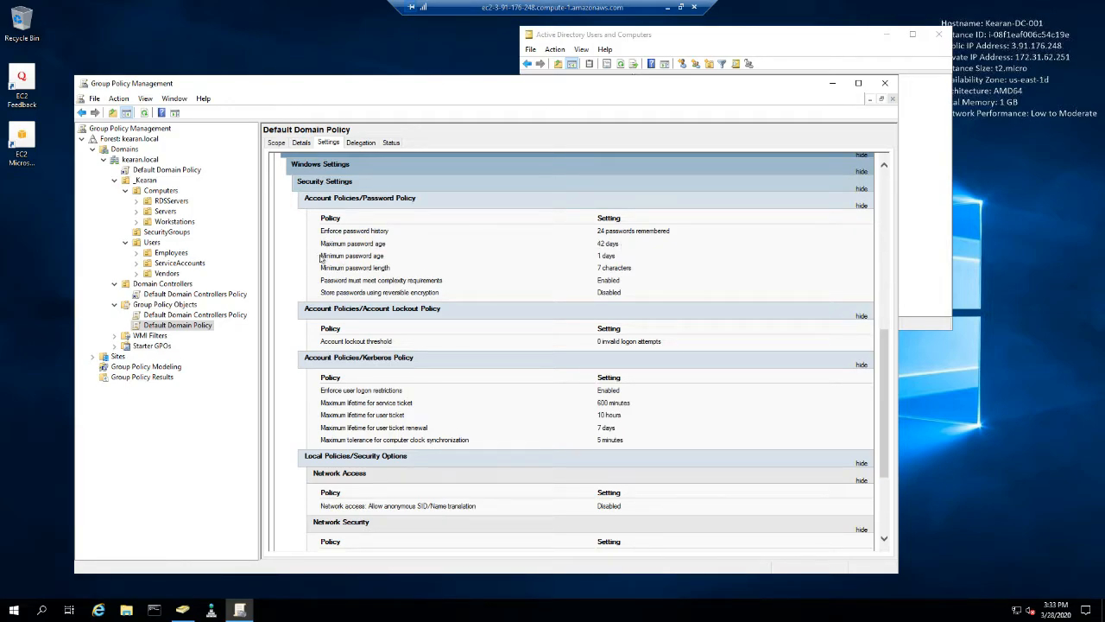
{"action": "left_click_drag", "start_coordinate": [322, 258], "coordinate": [386, 259]}
{"action": "left_click", "coordinate": [391, 261]}
{"action": "left_click_drag", "start_coordinate": [619, 258], "coordinate": [593, 258]}
{"action": "left_click", "coordinate": [424, 281]}
{"action": "left_click_drag", "start_coordinate": [321, 268], "coordinate": [632, 271]}
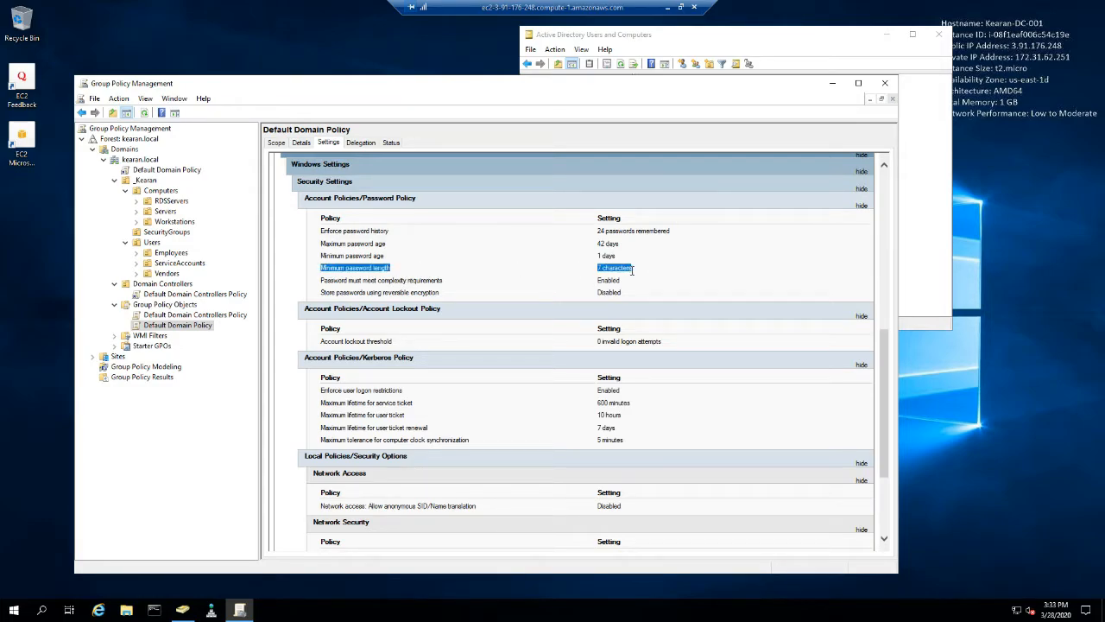
- Open the Default Domain Policy for editing and place the editor window beside the Computer Configuration section of its settings report
{"action": "right_click", "coordinate": [197, 330]}
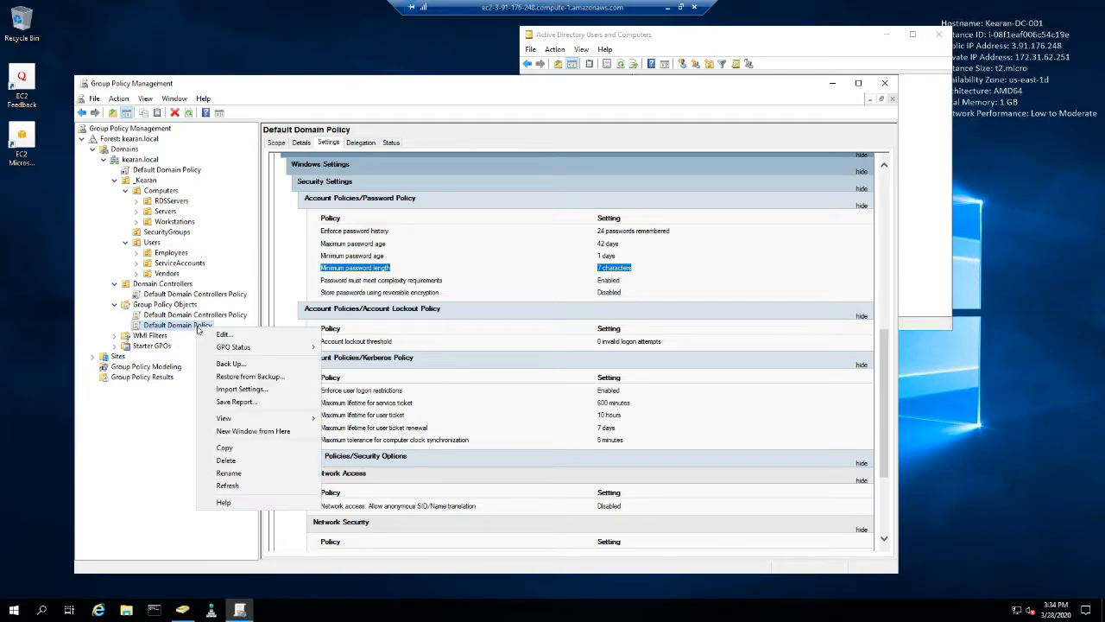
{"action": "left_click", "coordinate": [301, 333]}
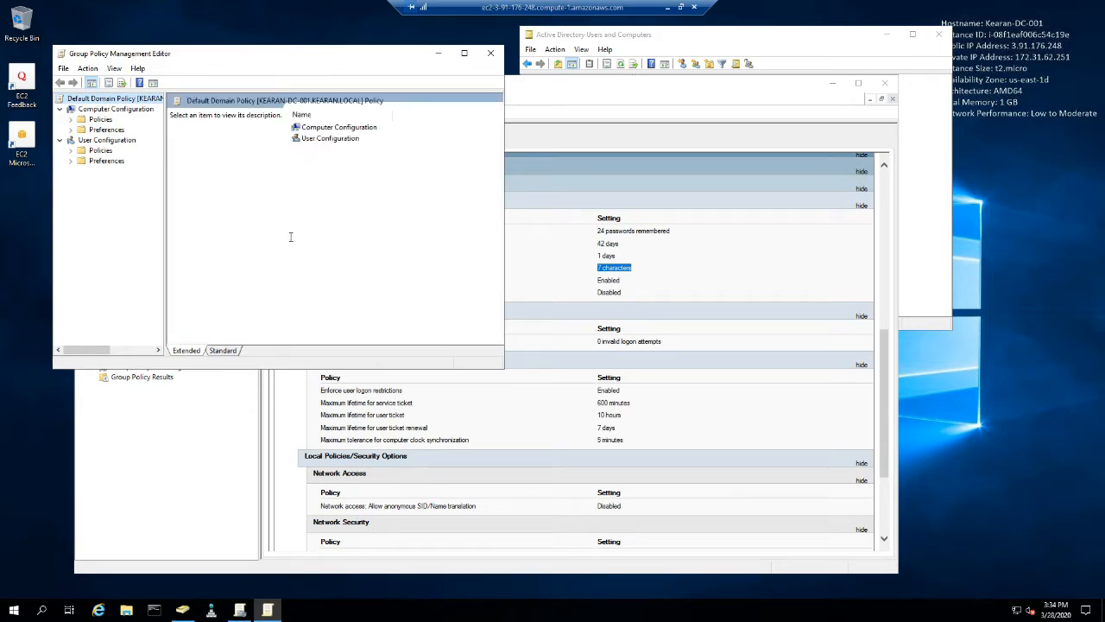
{"action": "left_click_drag", "start_coordinate": [314, 55], "coordinate": [881, 43]}
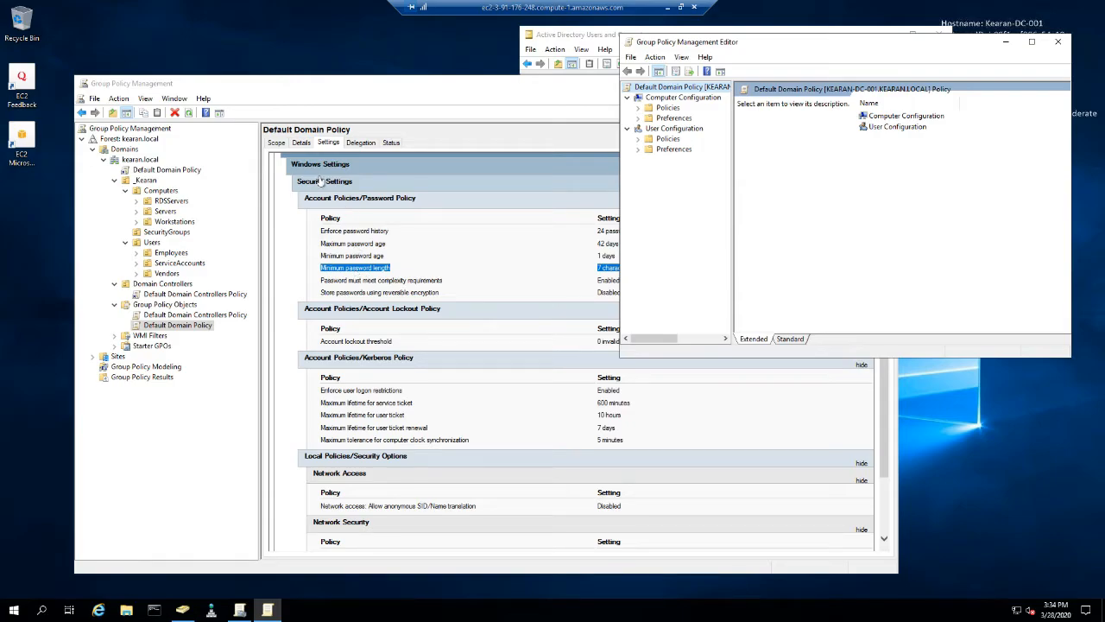
{"action": "scroll", "coordinate": [326, 350], "scroll_direction": "up", "scroll_amount": 3}
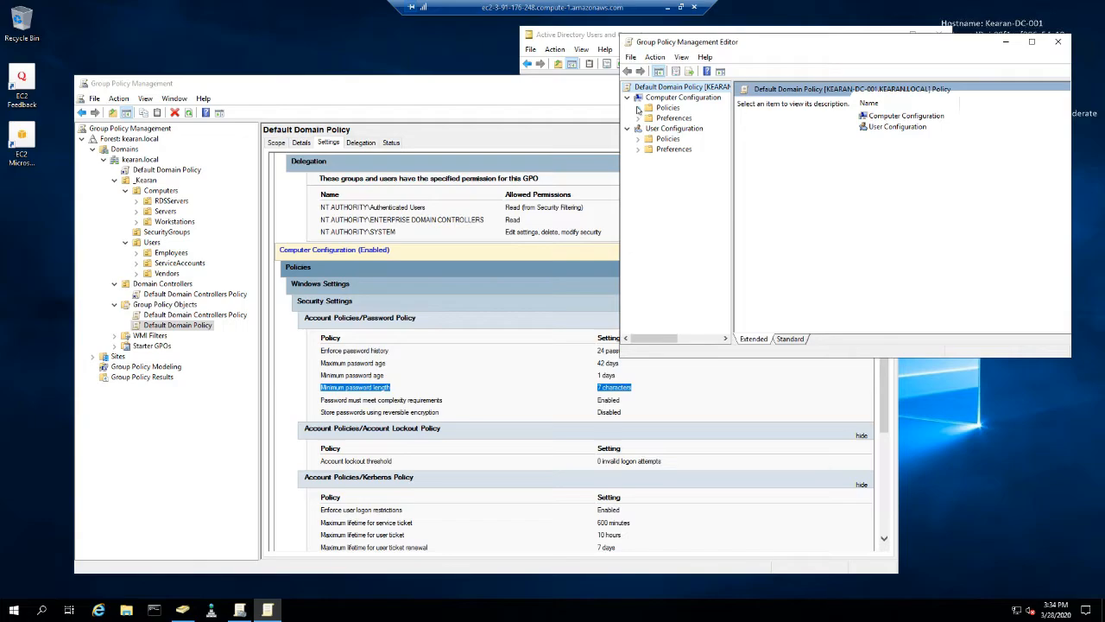
- Show the Password Policy settings under Account Policies in the computer's Windows security settings of the Default Domain Policy
{"action": "left_click", "coordinate": [638, 108]}
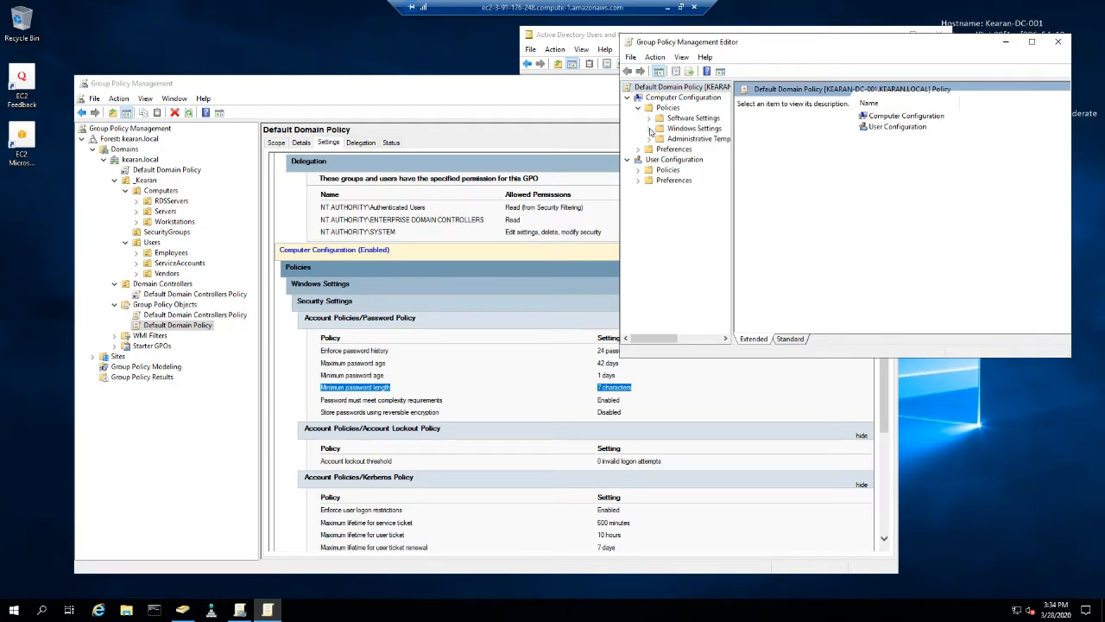
{"action": "left_click", "coordinate": [648, 128]}
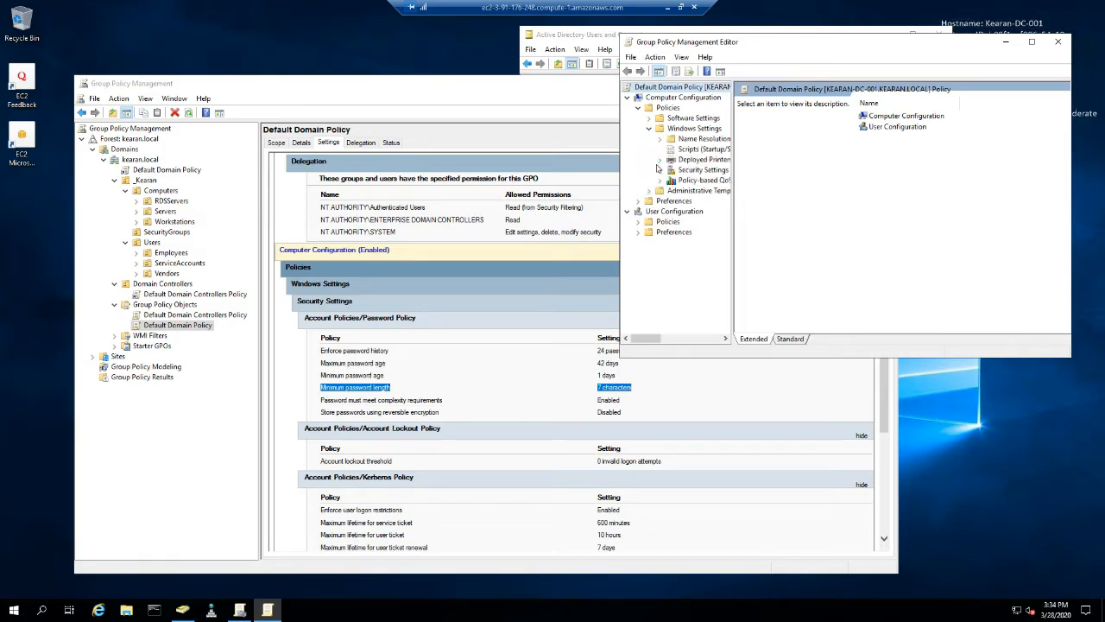
{"action": "left_click", "coordinate": [660, 170]}
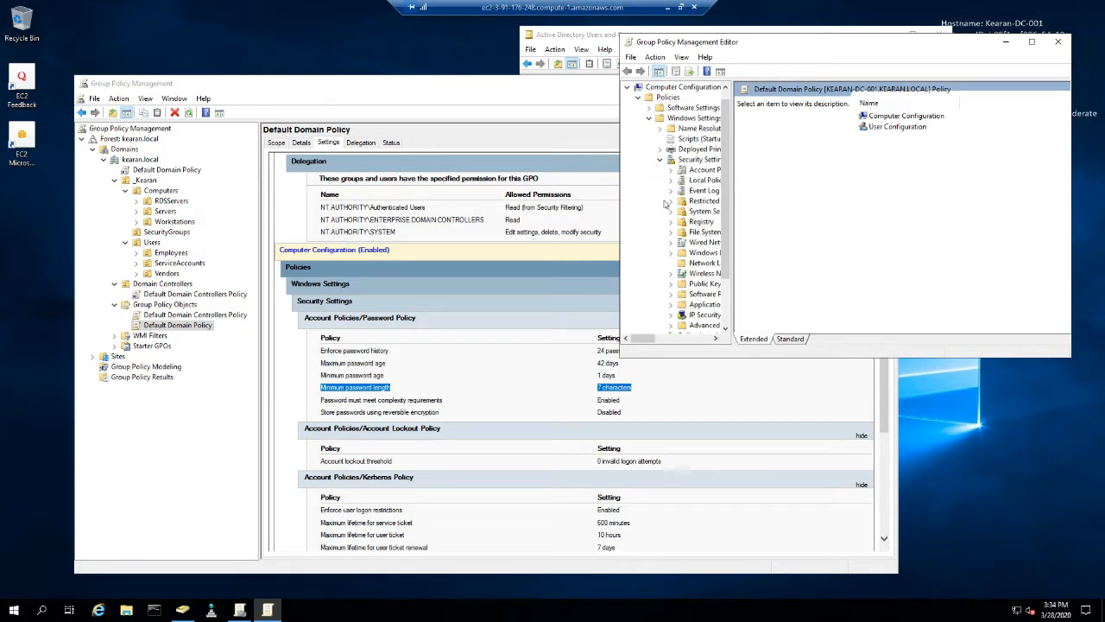
{"action": "left_click", "coordinate": [702, 170]}
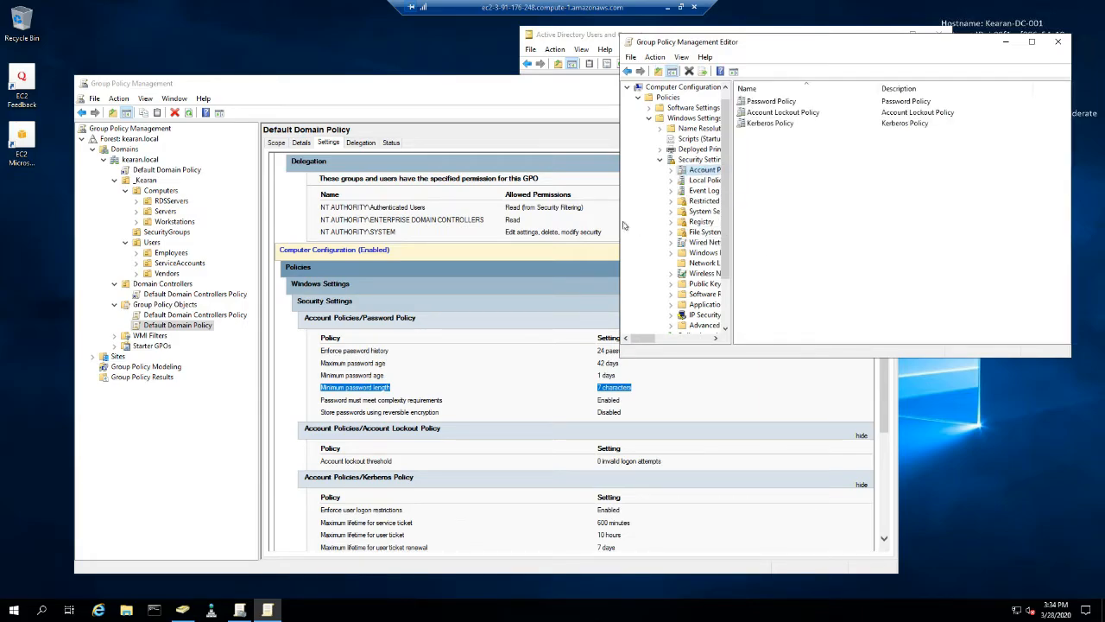
{"action": "left_click_drag", "start_coordinate": [741, 47], "coordinate": [636, 58]}
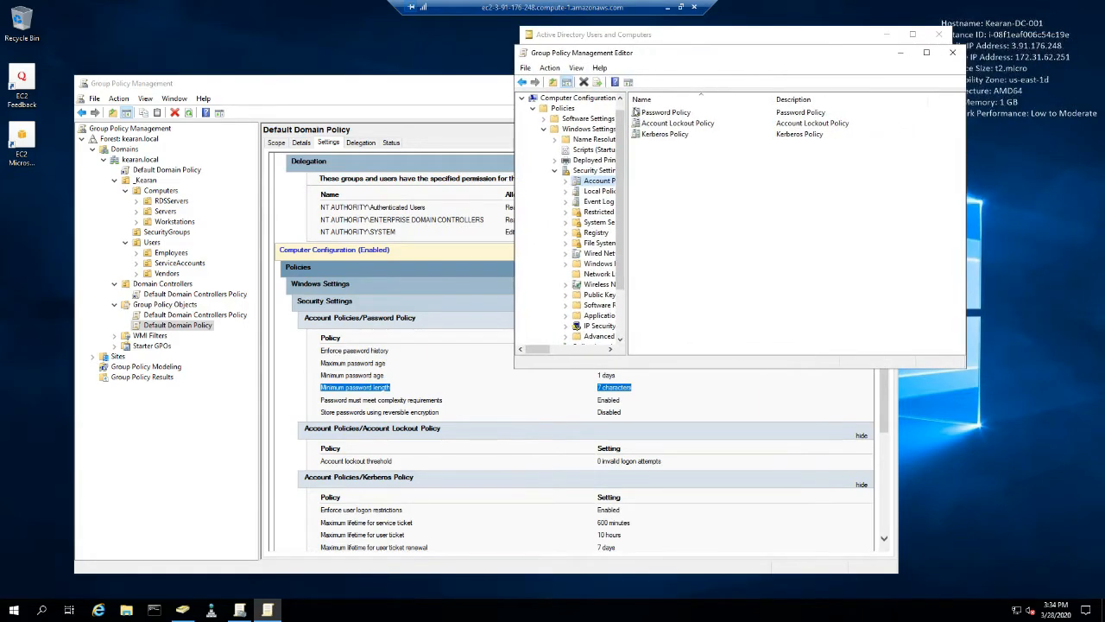
{"action": "left_click", "coordinate": [566, 181]}
{"action": "left_click", "coordinate": [587, 191]}
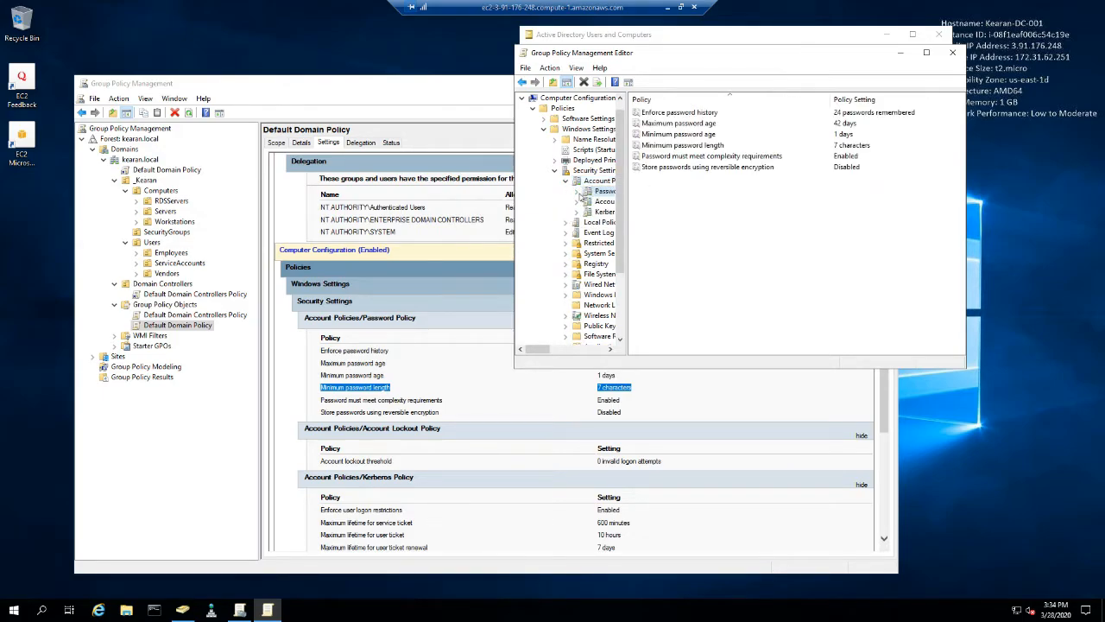
- Set Enforce password history to 12 passwords remembered and apply it
{"action": "double_click", "coordinate": [690, 113]}
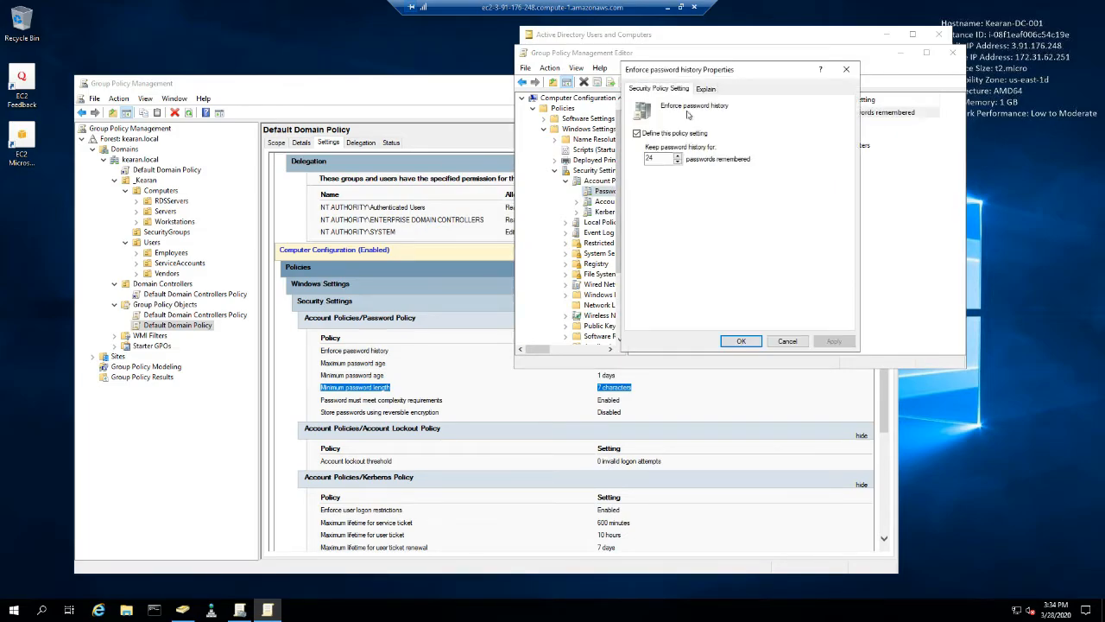
{"action": "left_click", "coordinate": [678, 156]}
{"action": "type", "text": "12"}
{"action": "left_click", "coordinate": [834, 341]}
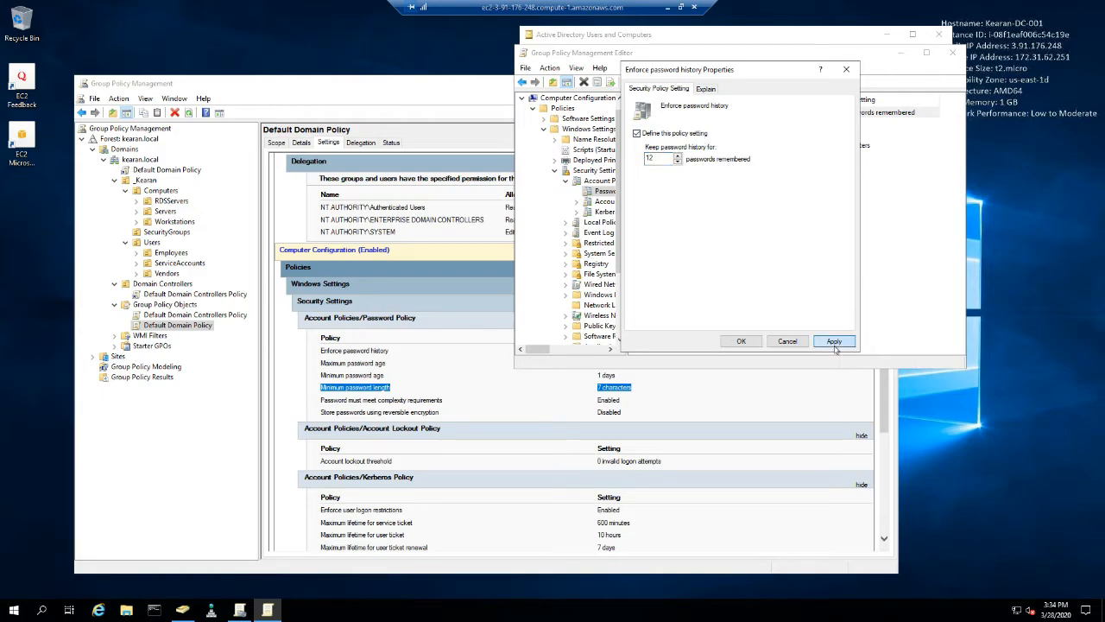
{"action": "left_click", "coordinate": [740, 341]}
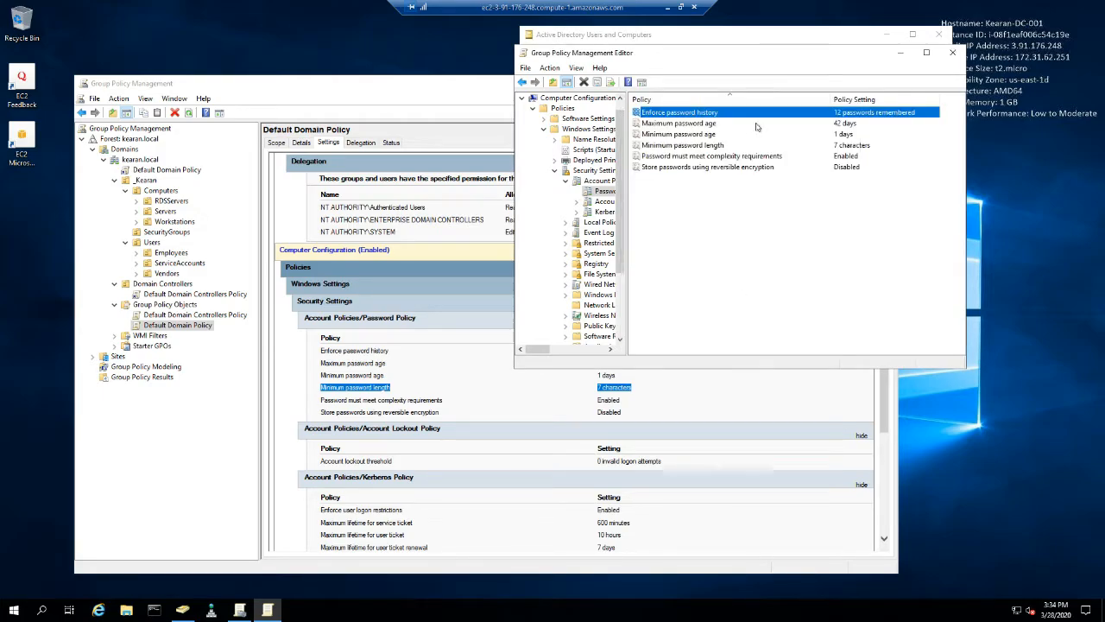
- Set the Maximum password age to 45 days and apply it
{"action": "double_click", "coordinate": [698, 126]}
{"action": "left_click_drag", "start_coordinate": [663, 159], "coordinate": [628, 157]}
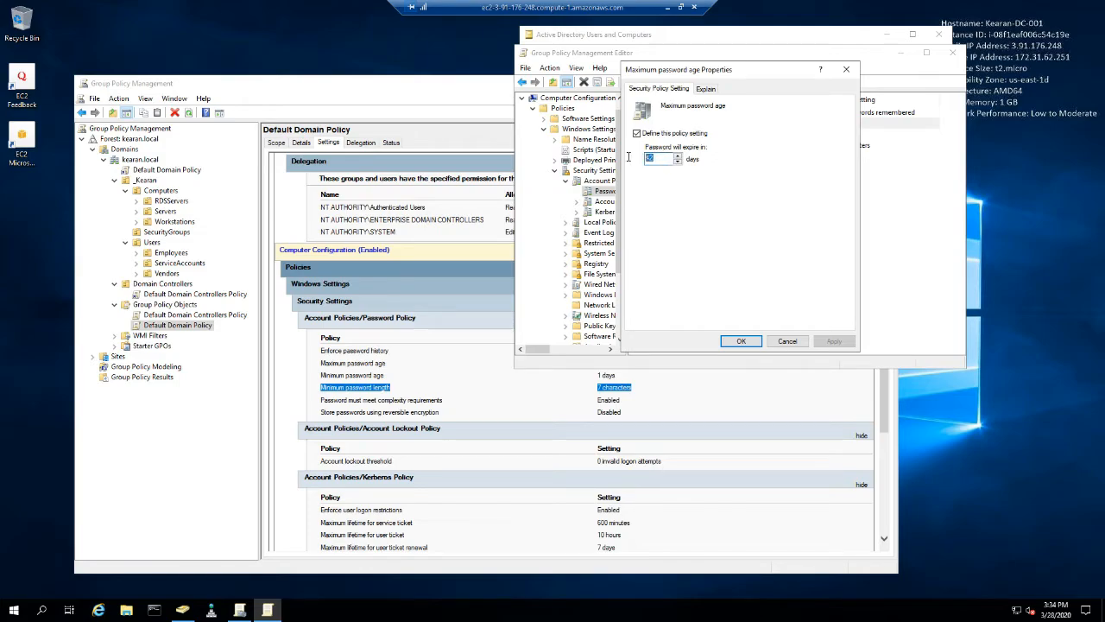
{"action": "key", "text": "BackSpace"}
{"action": "type", "text": "45"}
{"action": "left_click", "coordinate": [834, 341]}
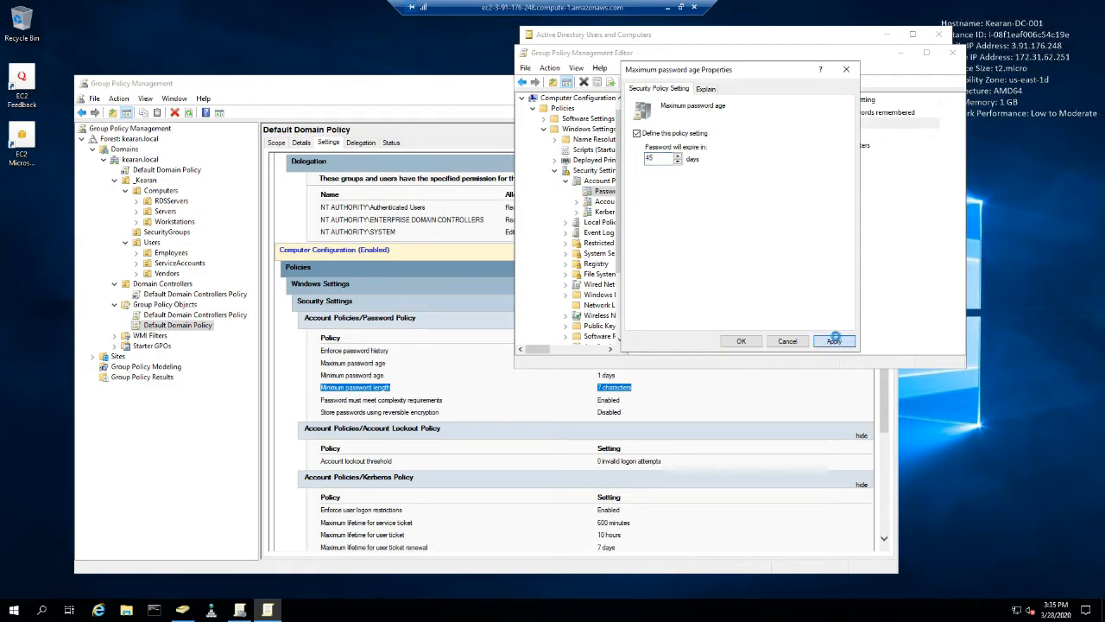
{"action": "left_click", "coordinate": [742, 342]}
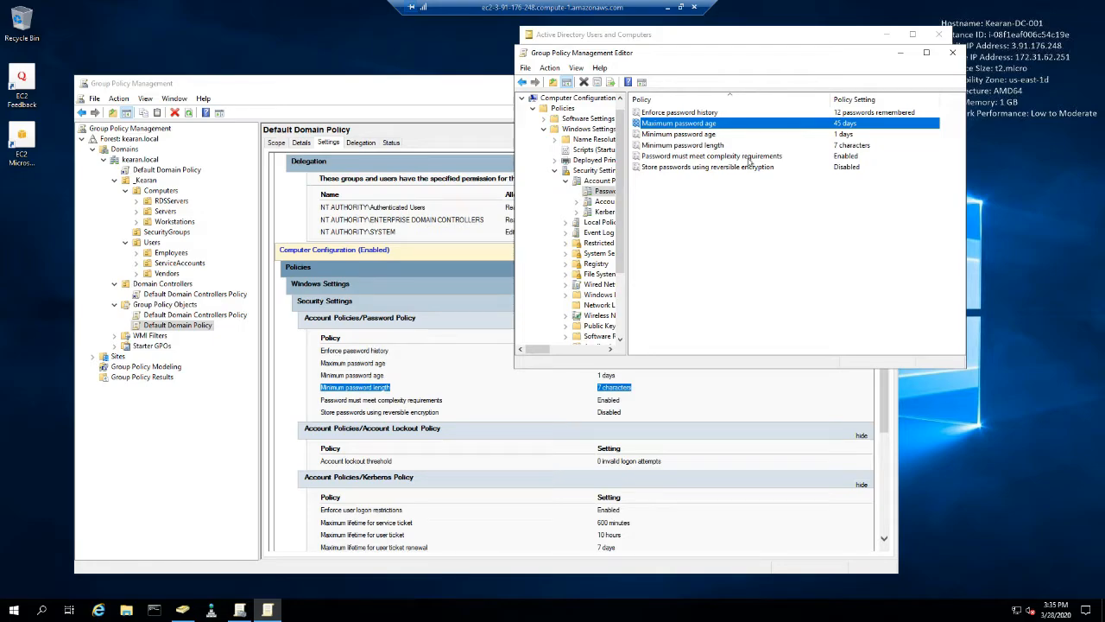
- Set the Minimum password length to 8 characters and apply it
{"action": "left_click", "coordinate": [691, 136]}
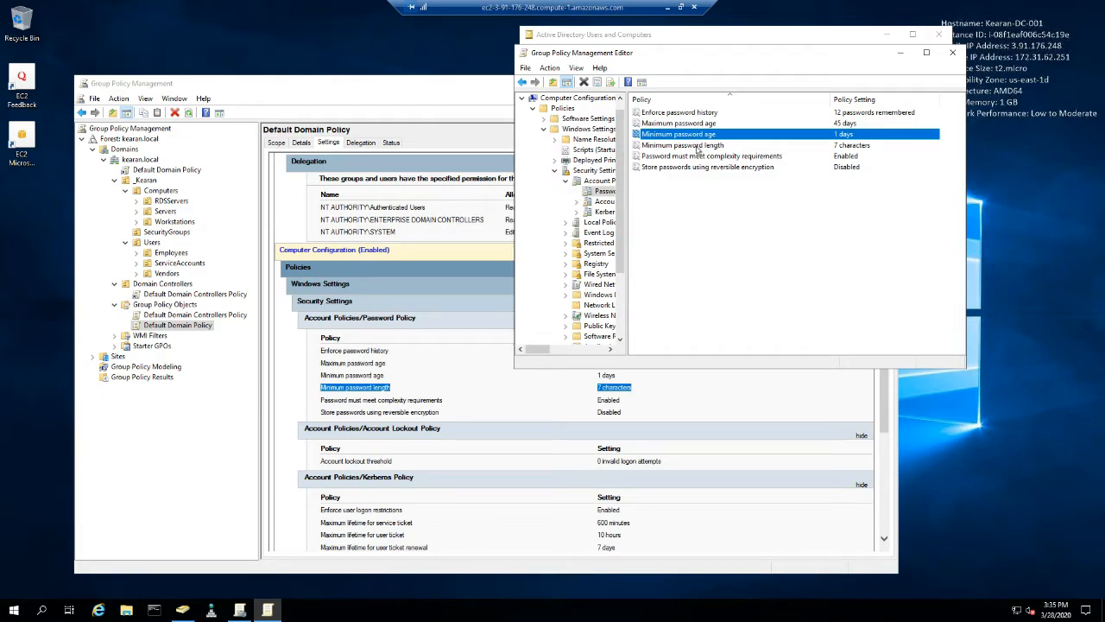
{"action": "double_click", "coordinate": [698, 146]}
{"action": "left_click", "coordinate": [678, 157]}
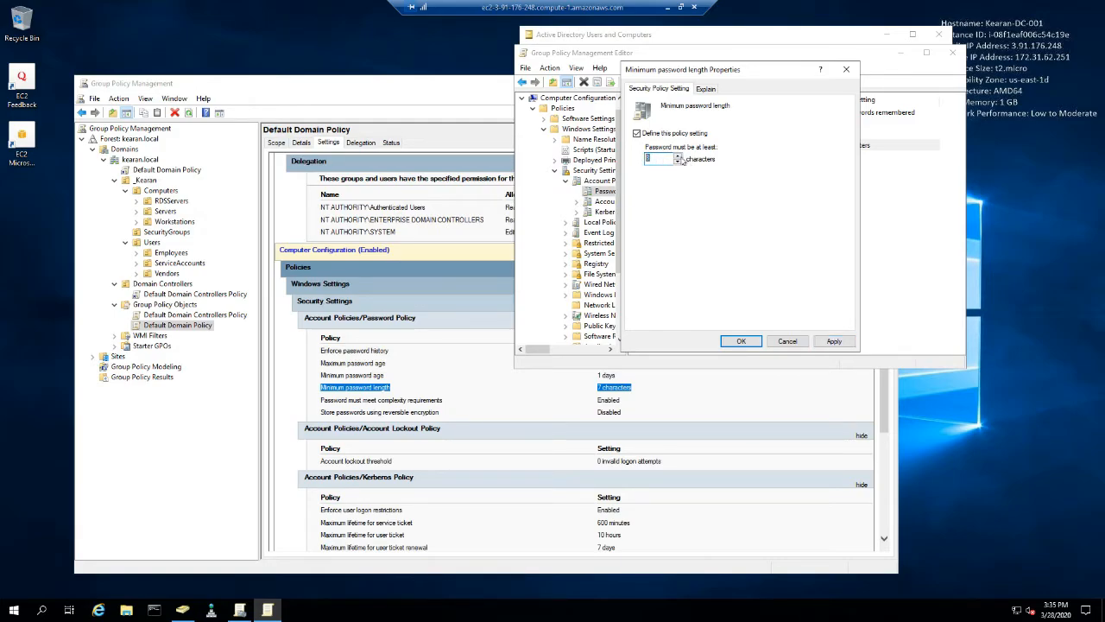
{"action": "left_click", "coordinate": [834, 341]}
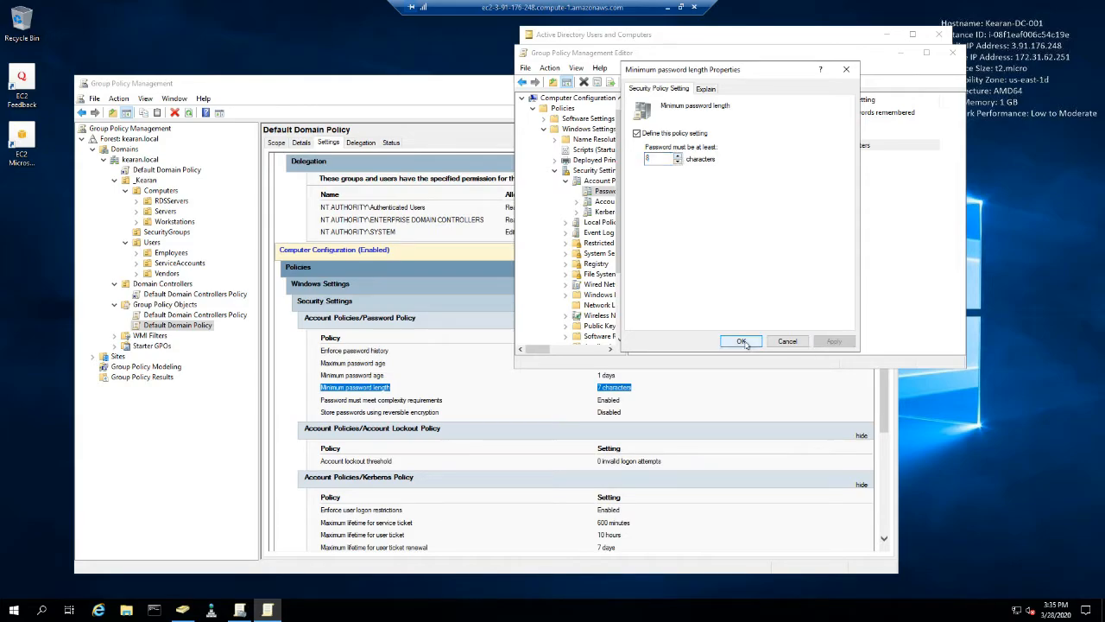
{"action": "left_click", "coordinate": [743, 341]}
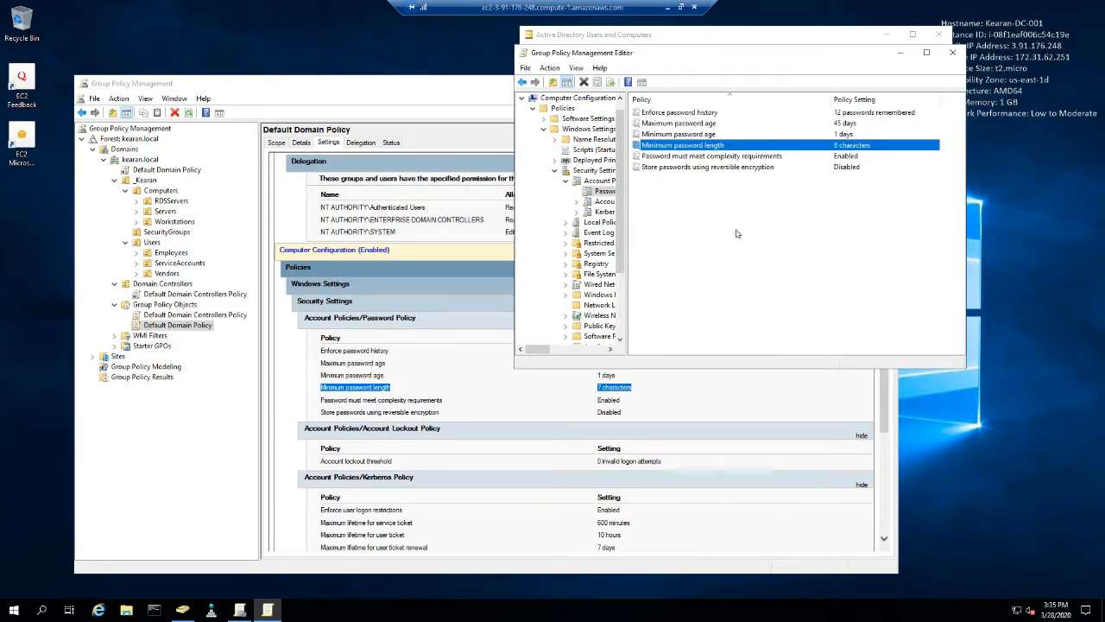
{"action": "left_click", "coordinate": [686, 166]}
{"action": "left_click", "coordinate": [682, 156]}
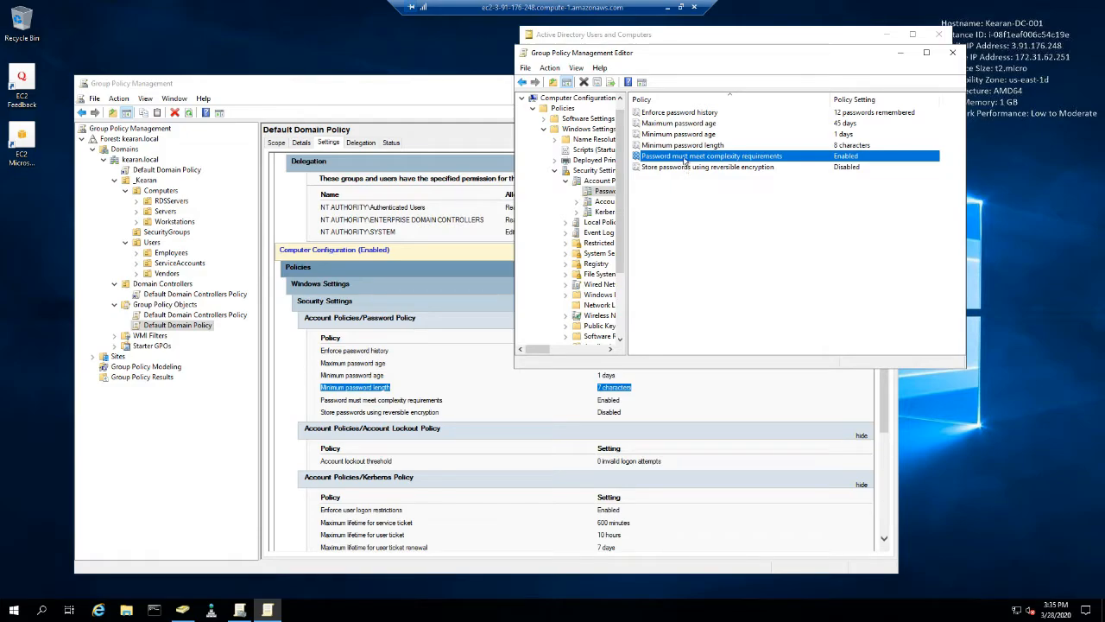
- Define an Account lockout duration of 5 minutes, accepting the suggested threshold of 5 invalid logon attempts and counter reset after 5 minutes
{"action": "left_click", "coordinate": [605, 201]}
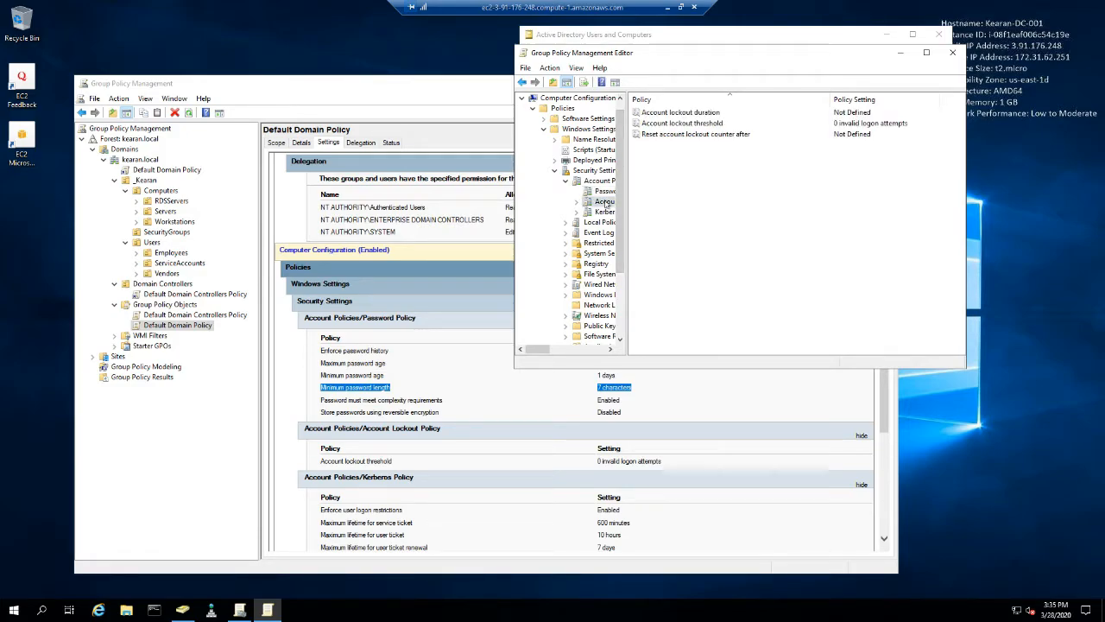
{"action": "left_click", "coordinate": [681, 113]}
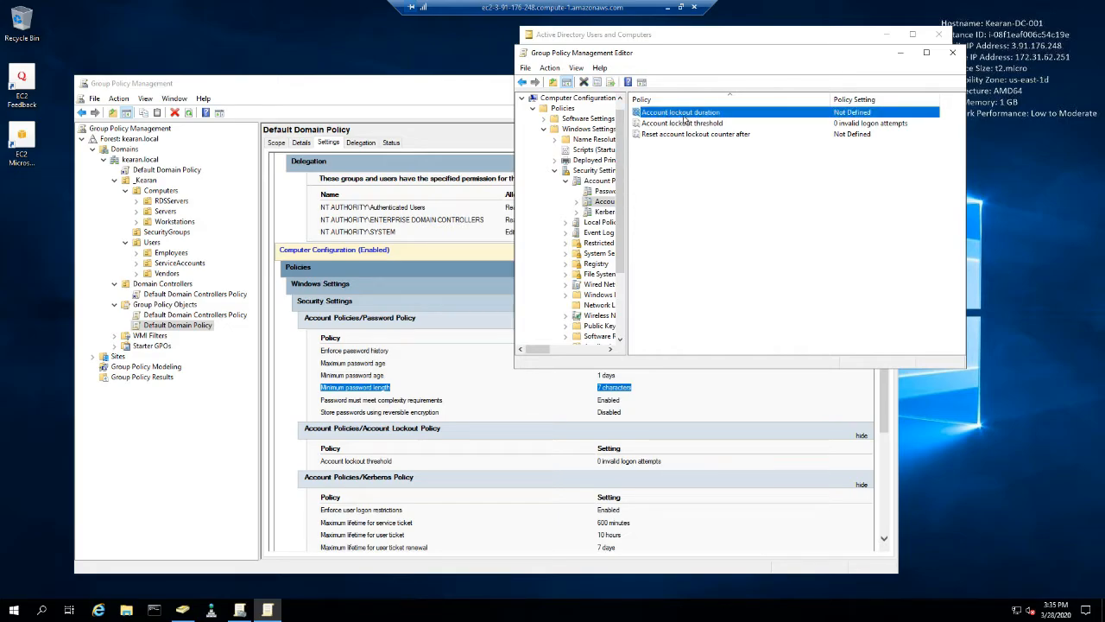
{"action": "double_click", "coordinate": [684, 115]}
{"action": "left_click", "coordinate": [637, 134]}
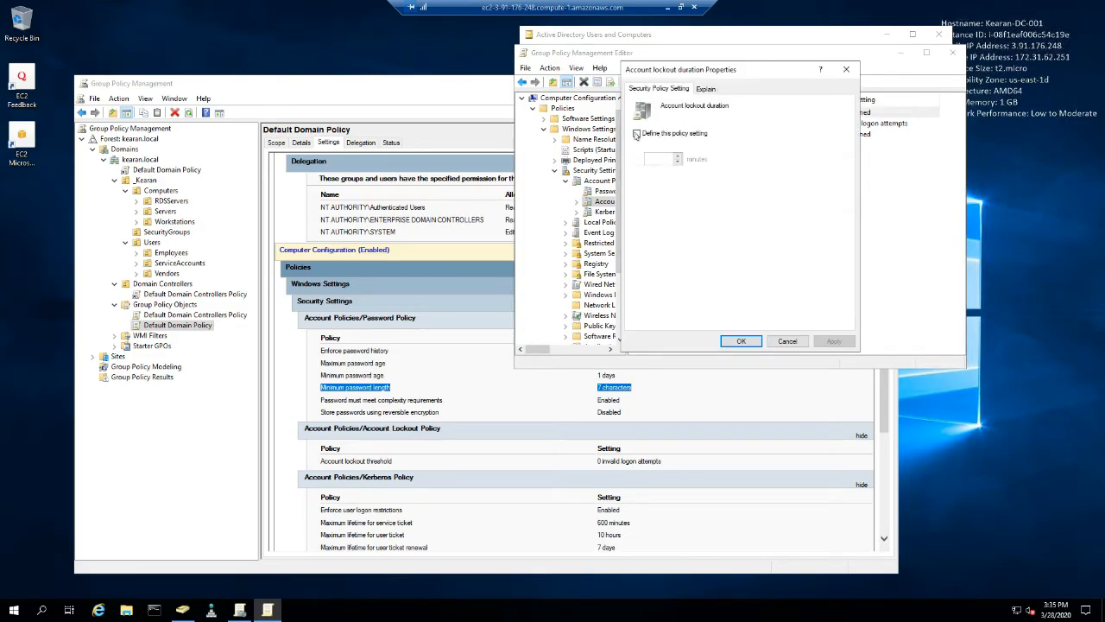
{"action": "left_click_drag", "start_coordinate": [662, 161], "coordinate": [625, 158]}
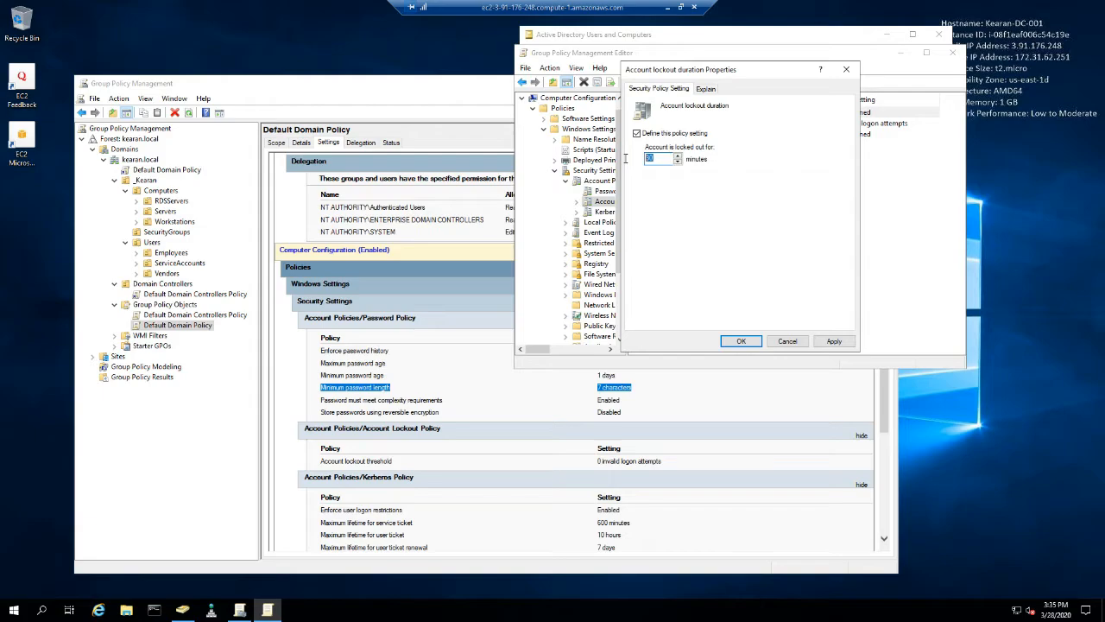
{"action": "left_click", "coordinate": [835, 341]}
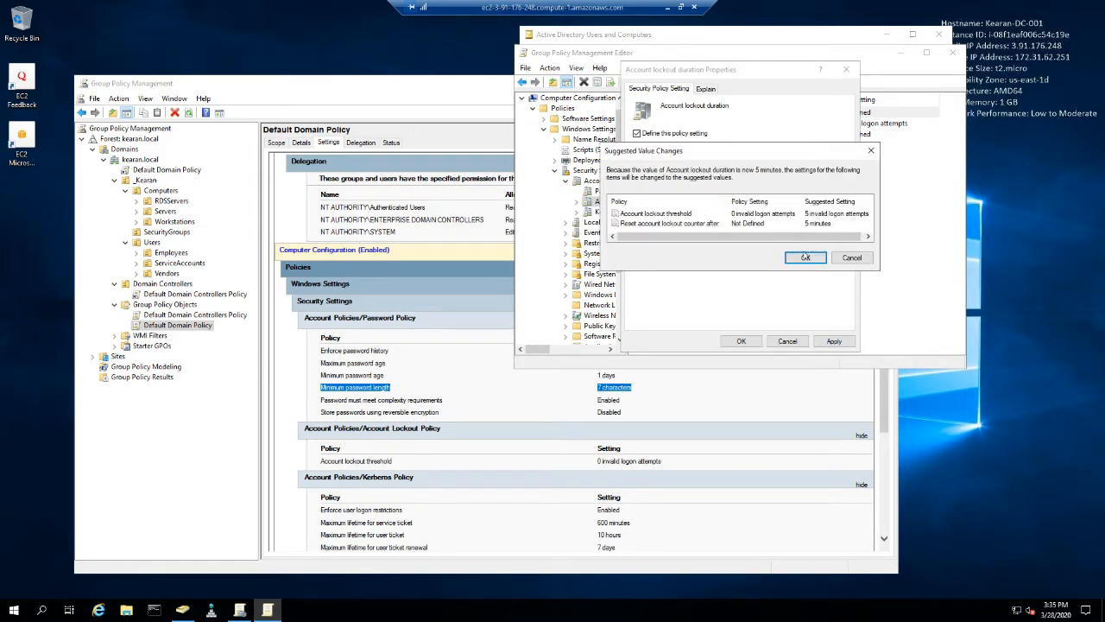
{"action": "left_click", "coordinate": [805, 258]}
{"action": "left_click", "coordinate": [741, 341]}
{"action": "left_click", "coordinate": [708, 128]}
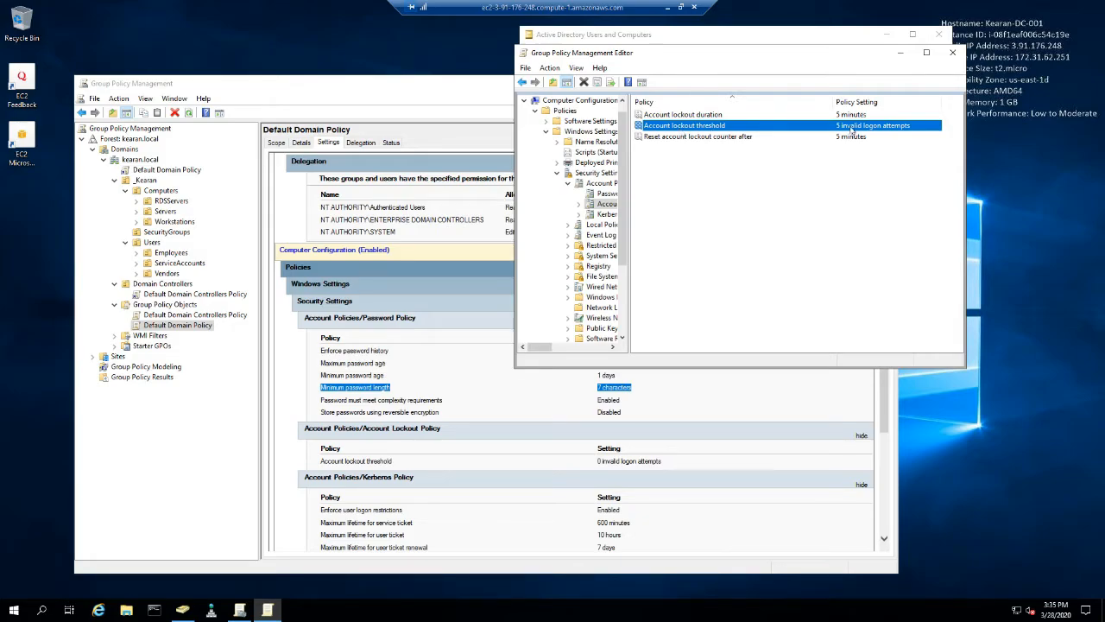
{"action": "left_click", "coordinate": [765, 221]}
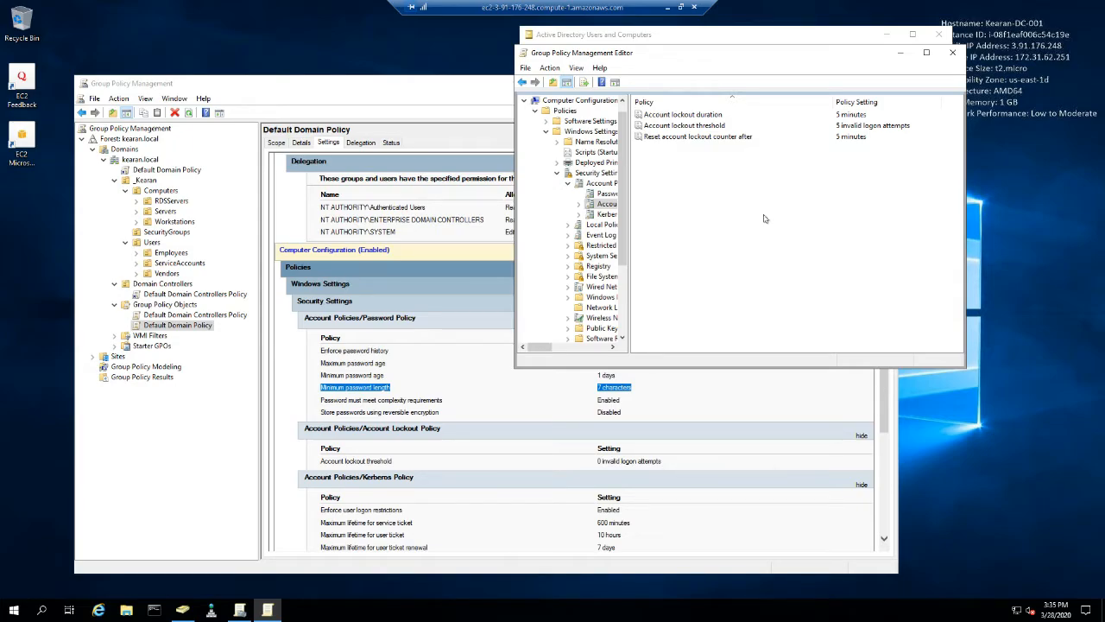
- Set the Account lockout duration to 7 minutes and close the Default Domain Policy editor
{"action": "double_click", "coordinate": [683, 114]}
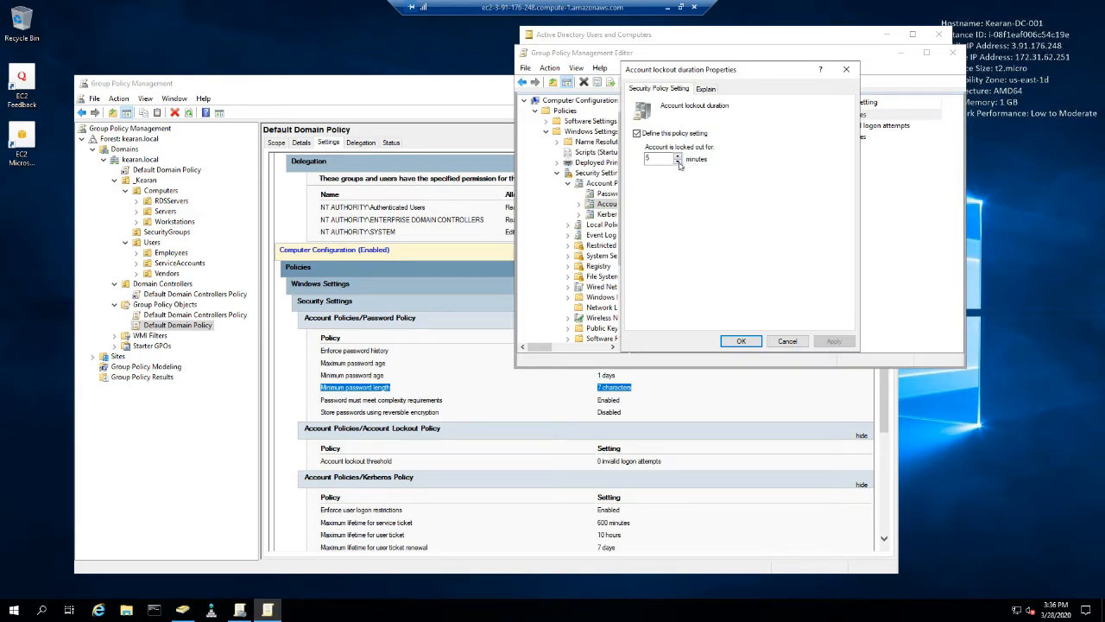
{"action": "left_click", "coordinate": [678, 159]}
{"action": "left_click", "coordinate": [820, 342]}
{"action": "left_click", "coordinate": [740, 340]}
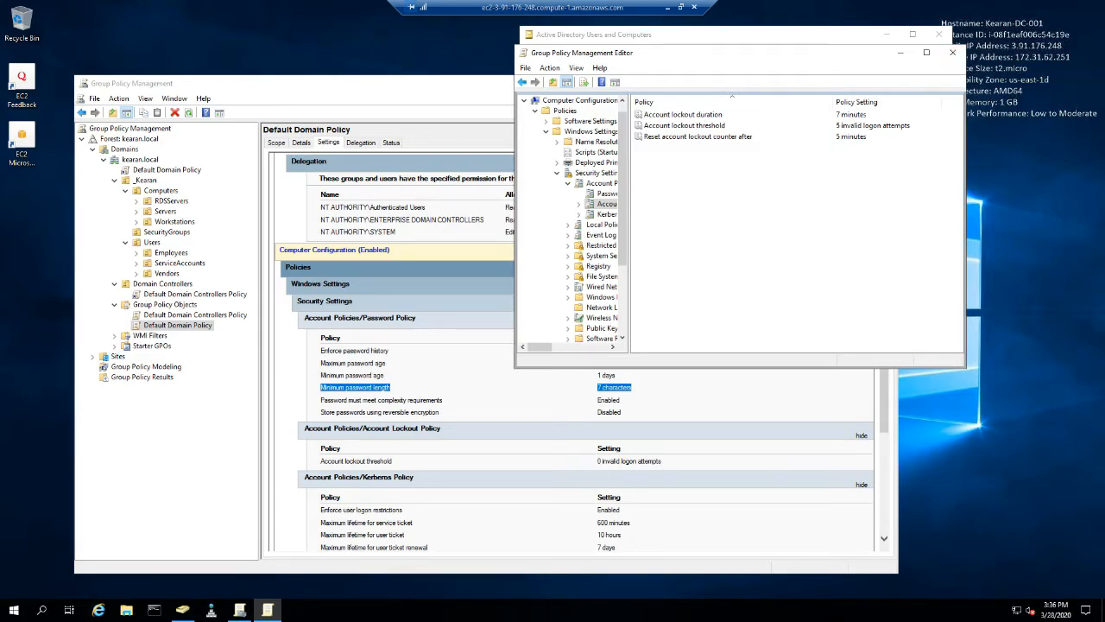
{"action": "left_click", "coordinate": [953, 53]}
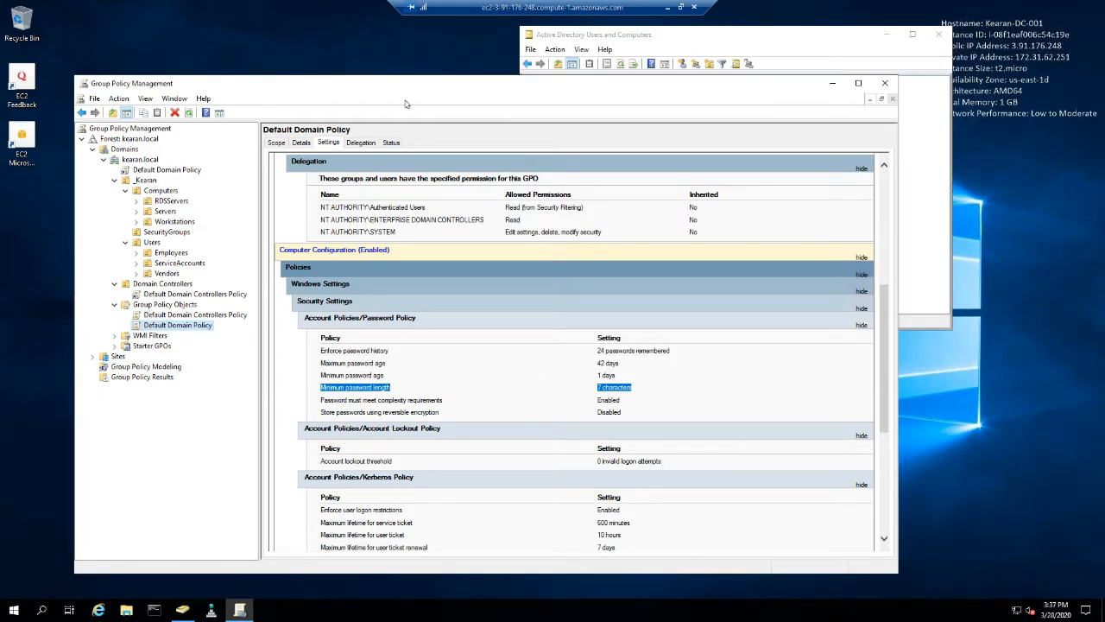
- Create a new group policy object named FolderRedirection under Group Policy Objects, without a source starter GPO
{"action": "left_click_drag", "start_coordinate": [414, 84], "coordinate": [414, 30]}
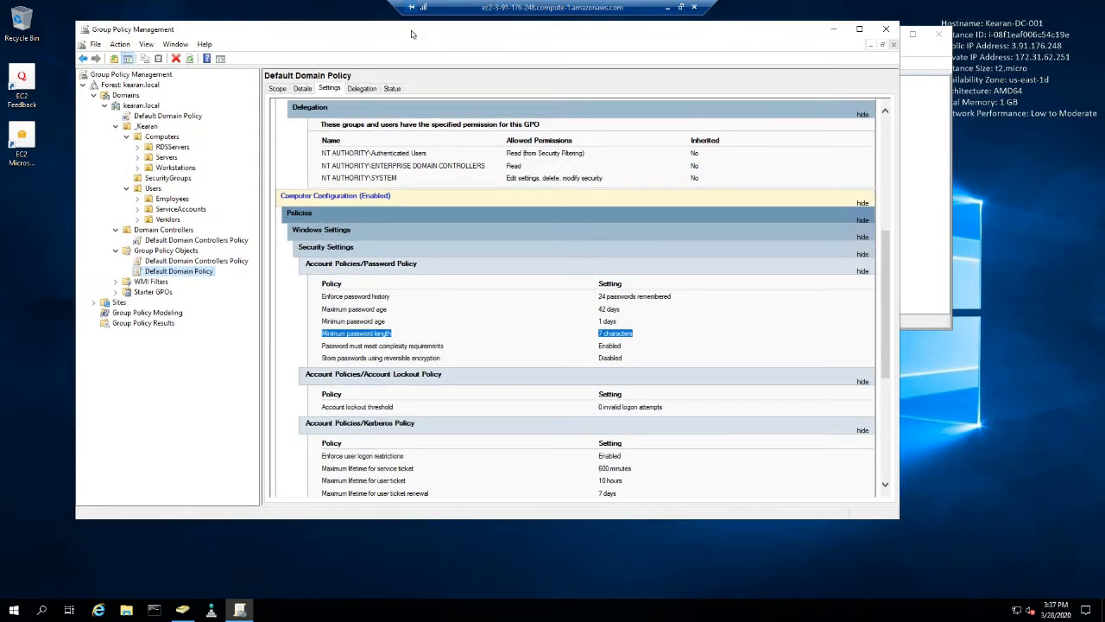
{"action": "right_click", "coordinate": [169, 251]}
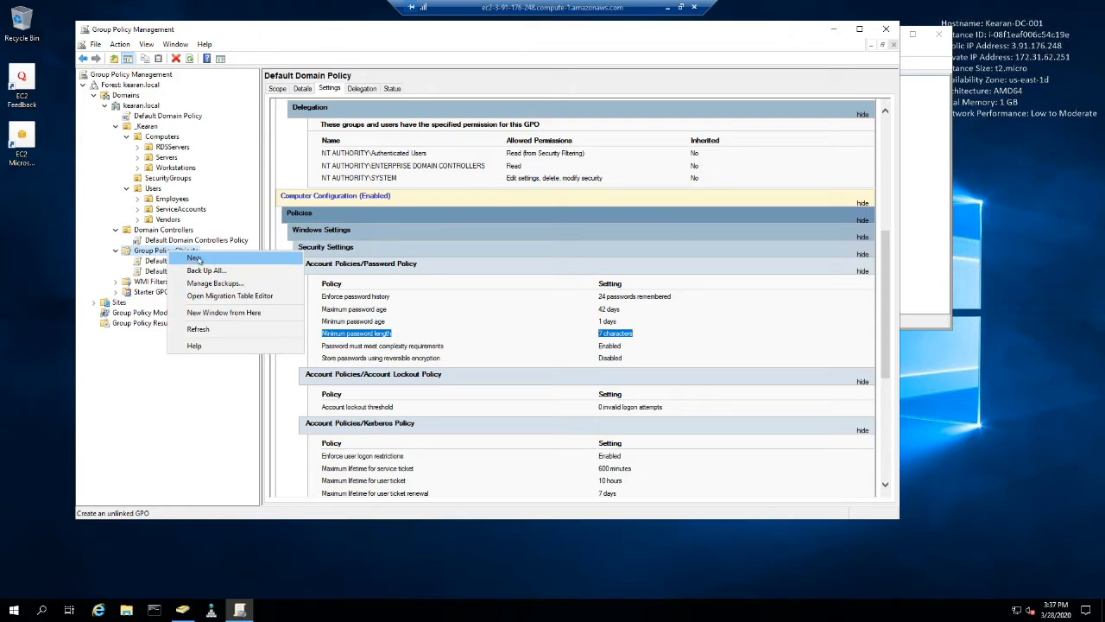
{"action": "left_click", "coordinate": [155, 251]}
{"action": "right_click", "coordinate": [155, 251]}
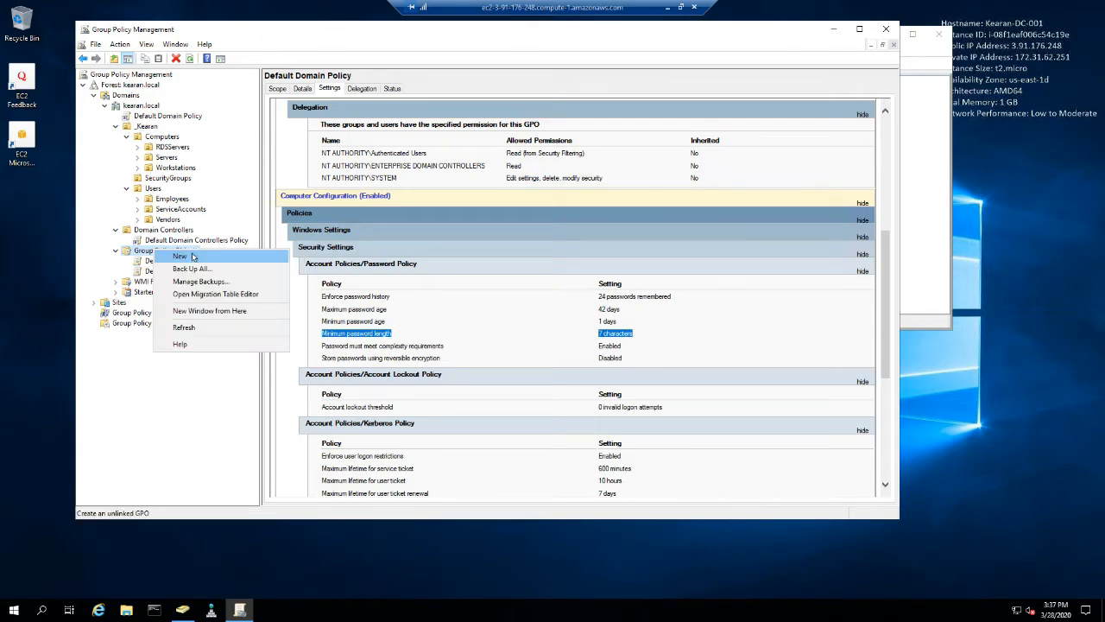
{"action": "left_click", "coordinate": [180, 257]}
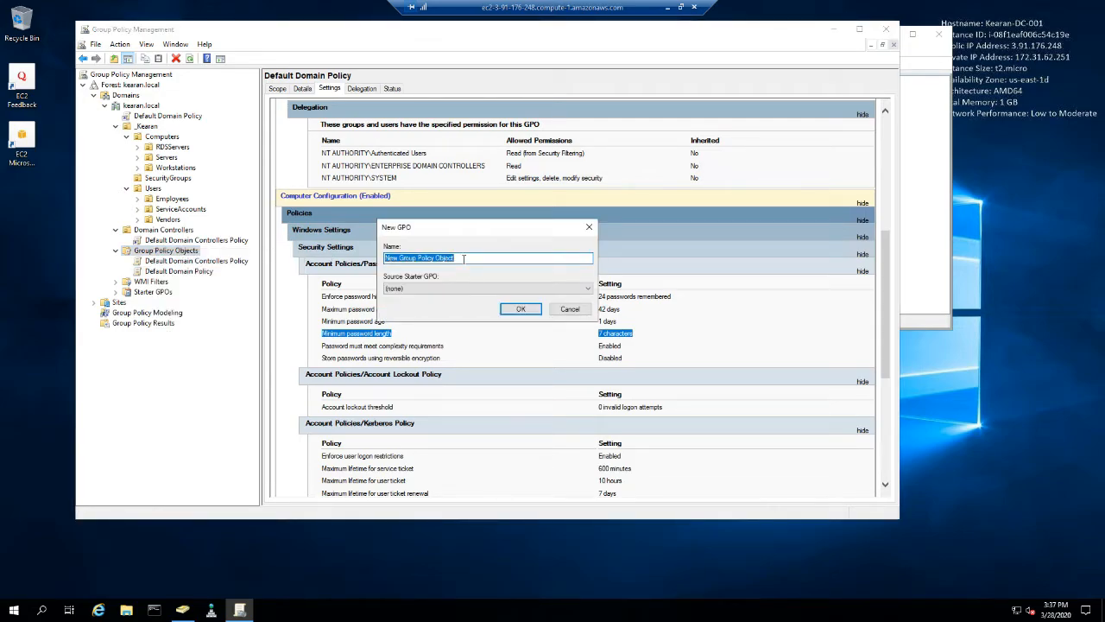
{"action": "type", "text": "FolderRedirection"}
{"action": "key", "text": "Return"}
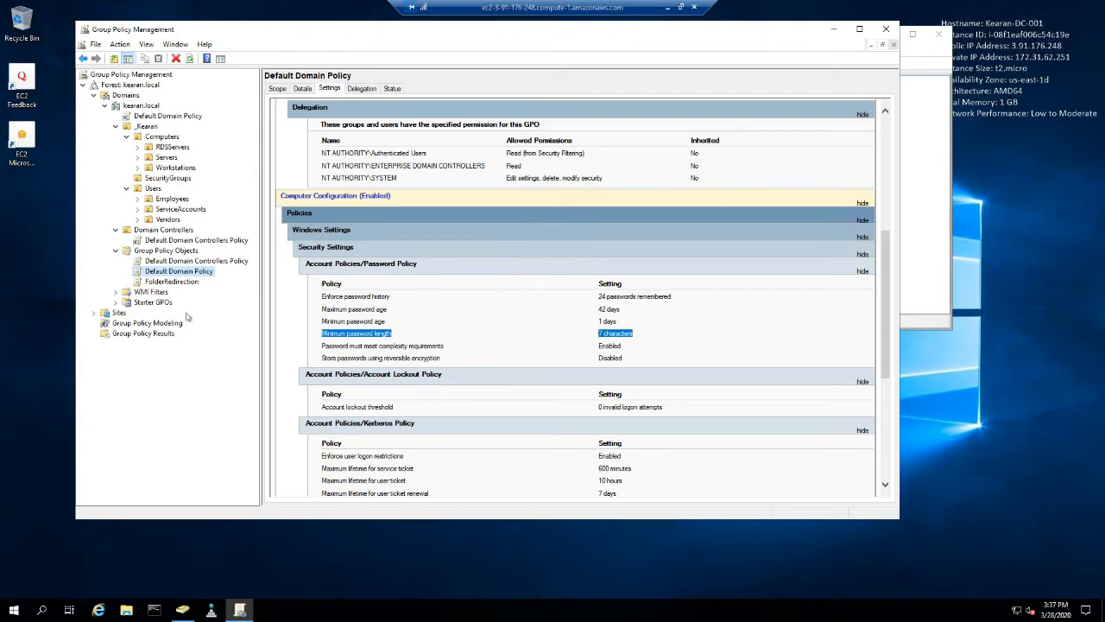
- Open the FolderRedirection policy for editing and expand Windows Settings in the User Configuration policies
{"action": "left_click", "coordinate": [171, 282]}
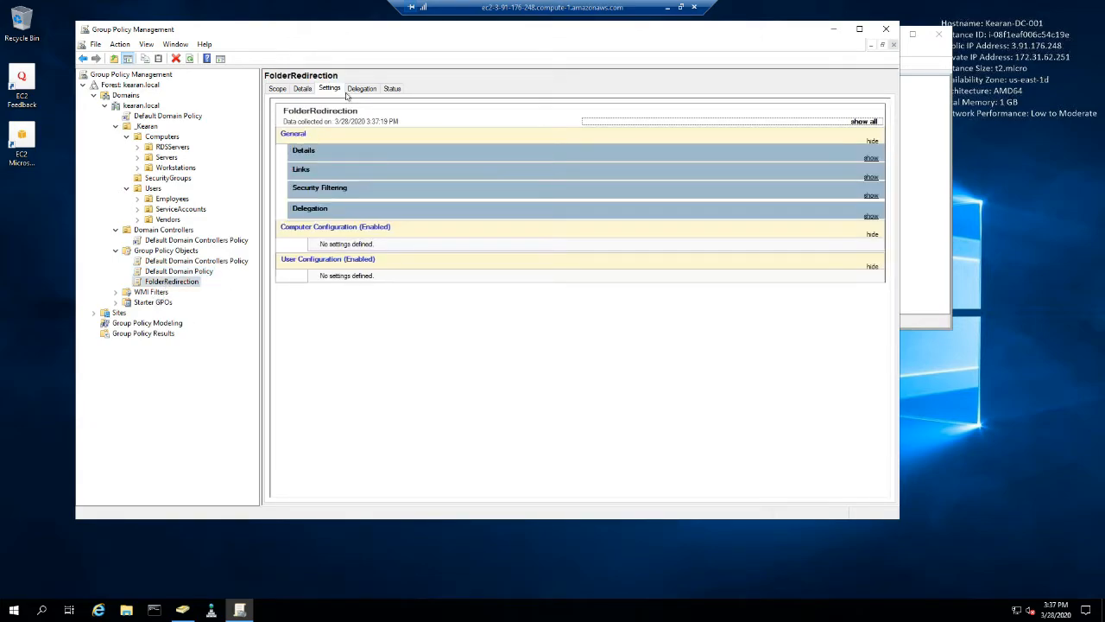
{"action": "right_click", "coordinate": [178, 282]}
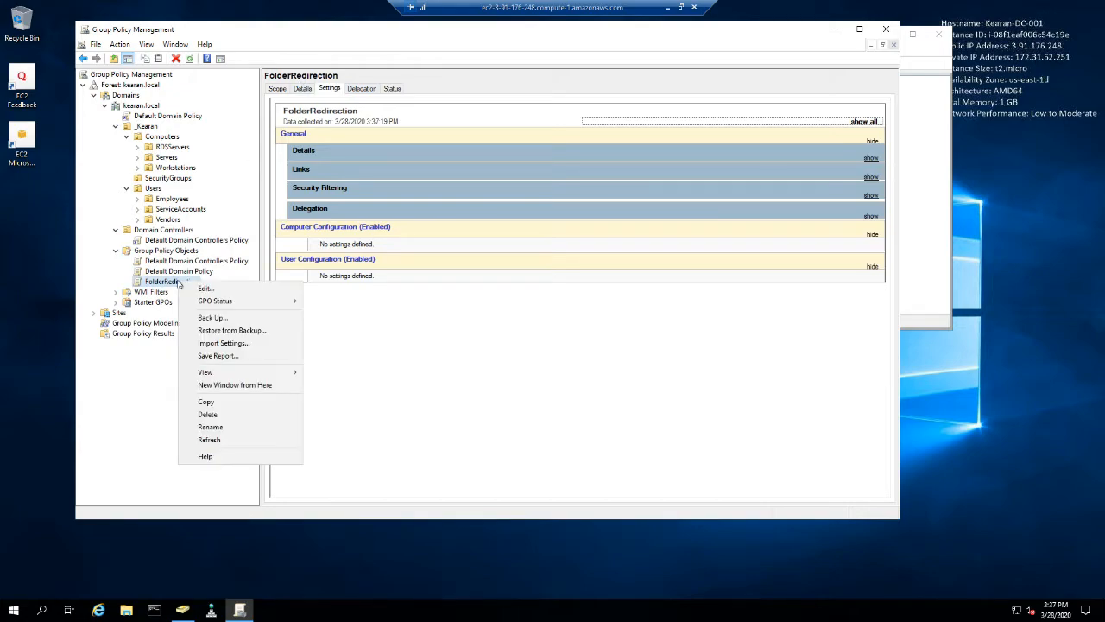
{"action": "left_click", "coordinate": [195, 289]}
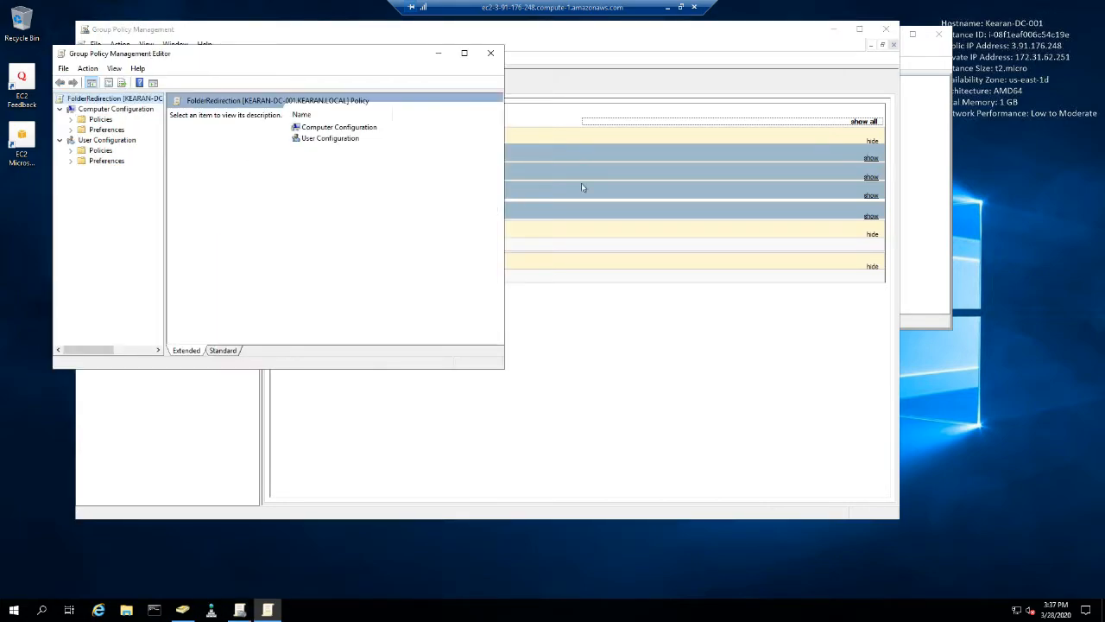
{"action": "left_click", "coordinate": [71, 160]}
{"action": "left_click", "coordinate": [71, 151]}
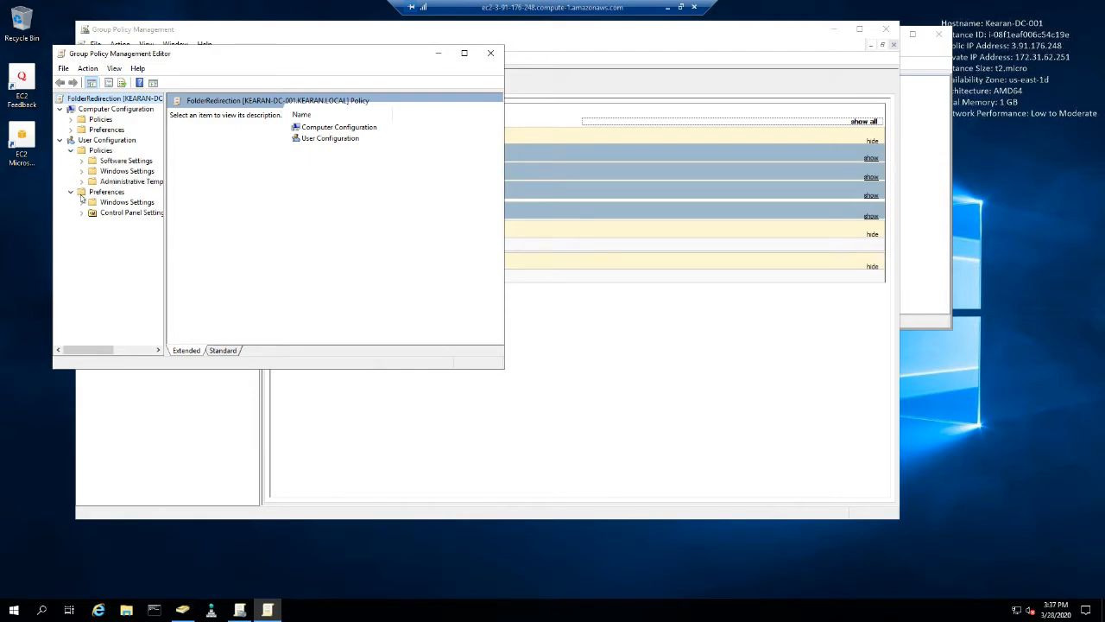
{"action": "left_click", "coordinate": [82, 202]}
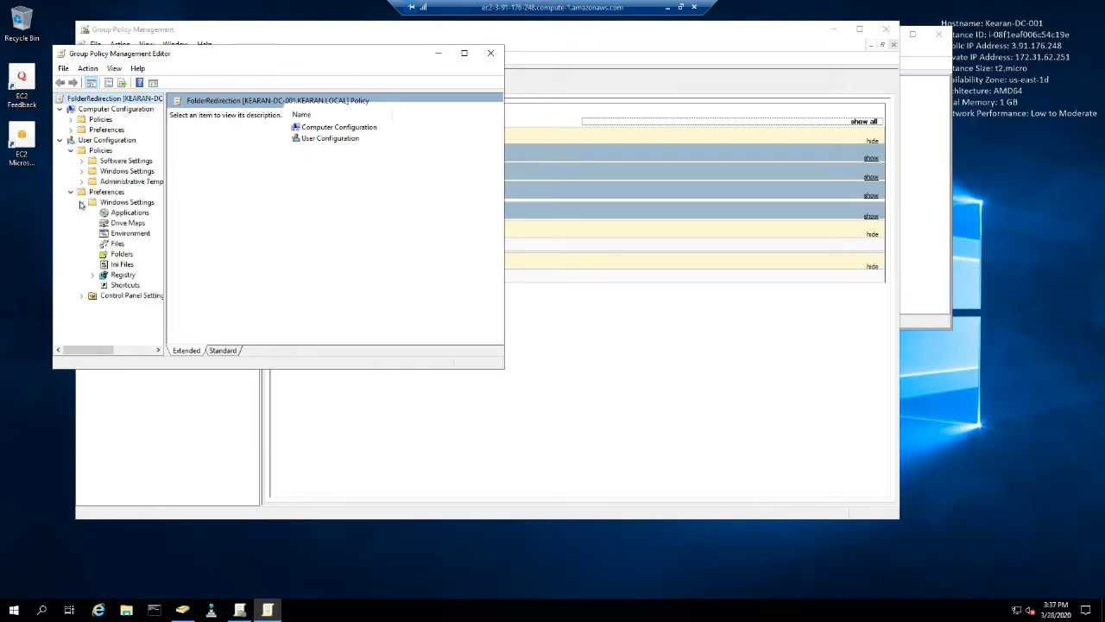
{"action": "left_click", "coordinate": [81, 202]}
{"action": "left_click", "coordinate": [81, 171]}
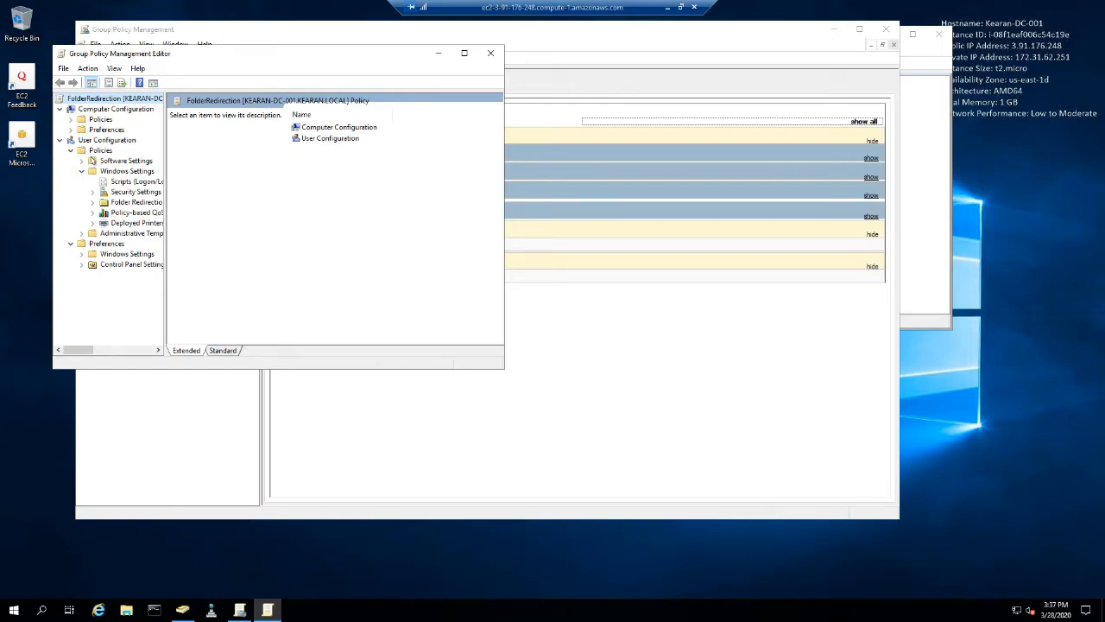
- Expand Folder Redirection under the user Windows Settings and enlarge the editor window and its console tree so the folder names fit
{"action": "left_click", "coordinate": [116, 203]}
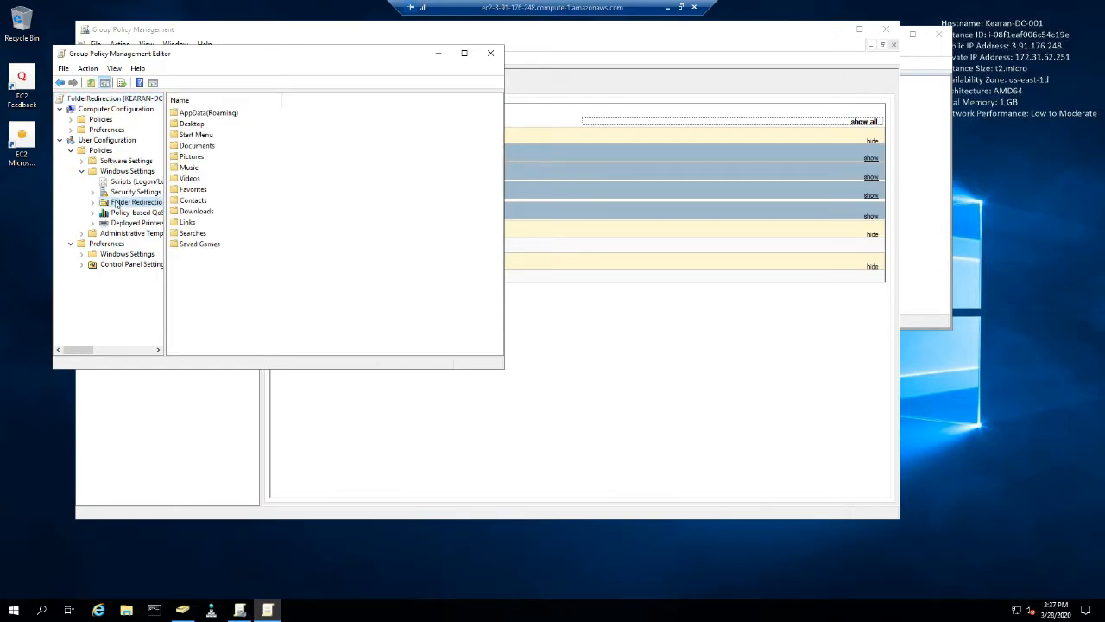
{"action": "left_click", "coordinate": [93, 202]}
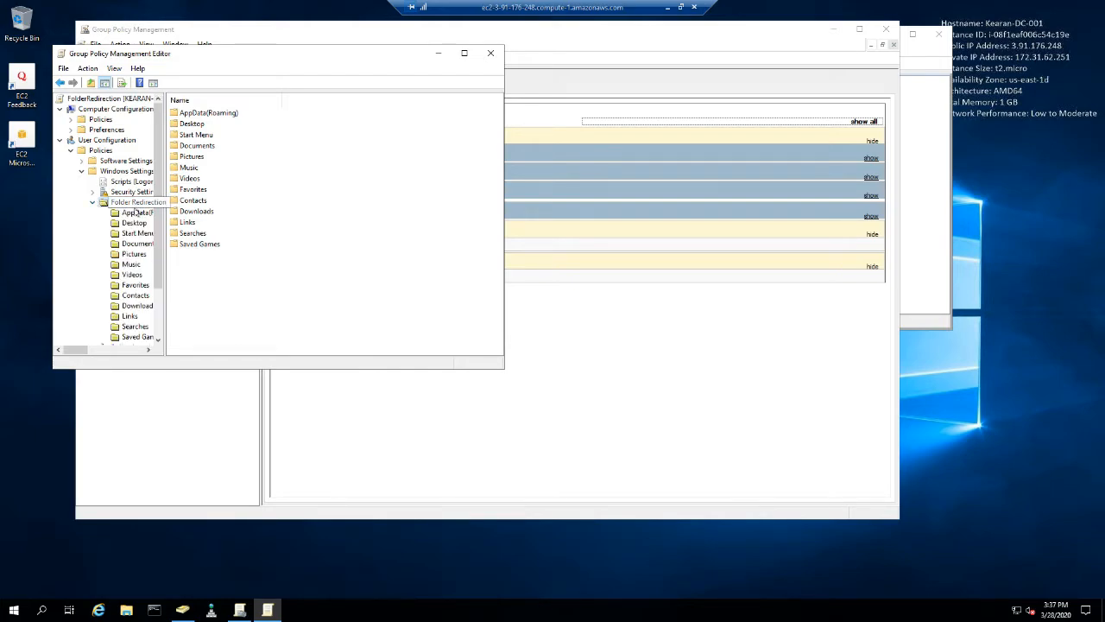
{"action": "left_click_drag", "start_coordinate": [164, 250], "coordinate": [206, 250]}
{"action": "left_click_drag", "start_coordinate": [505, 369], "coordinate": [662, 463]}
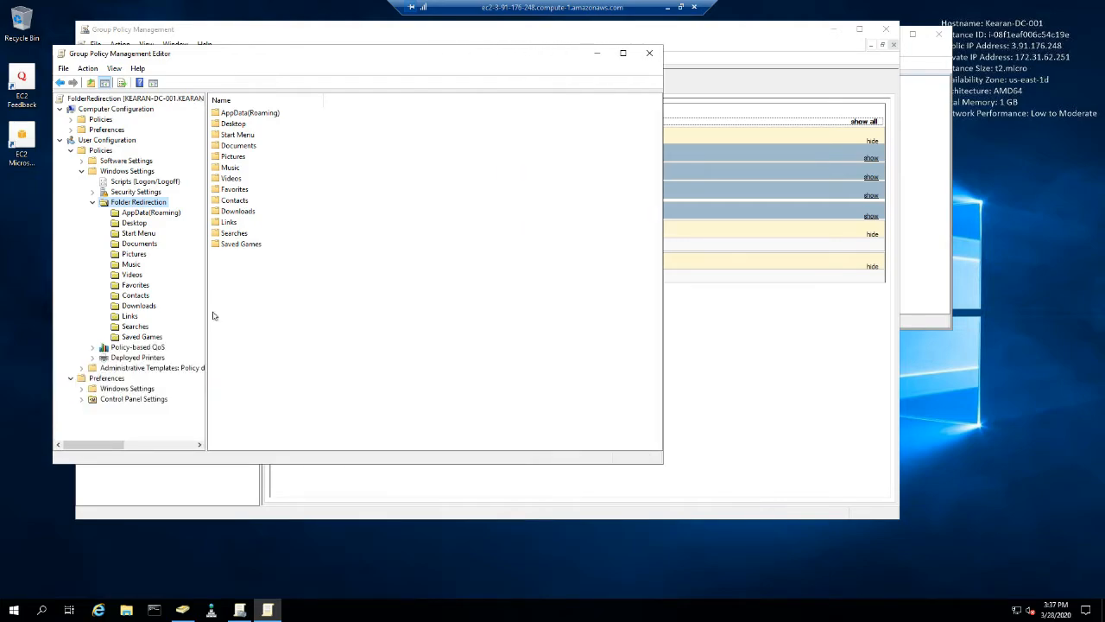
{"action": "left_click_drag", "start_coordinate": [207, 314], "coordinate": [257, 314]}
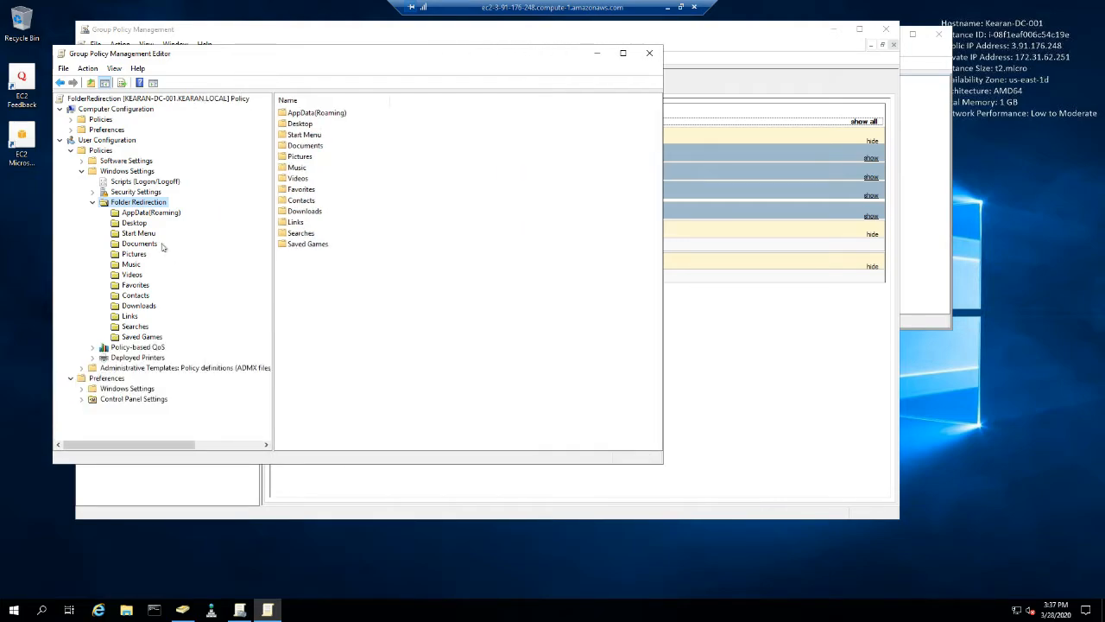
- Select the Desktop folder under Folder Redirection in the FolderRedirection policy
{"action": "left_click", "coordinate": [148, 214]}
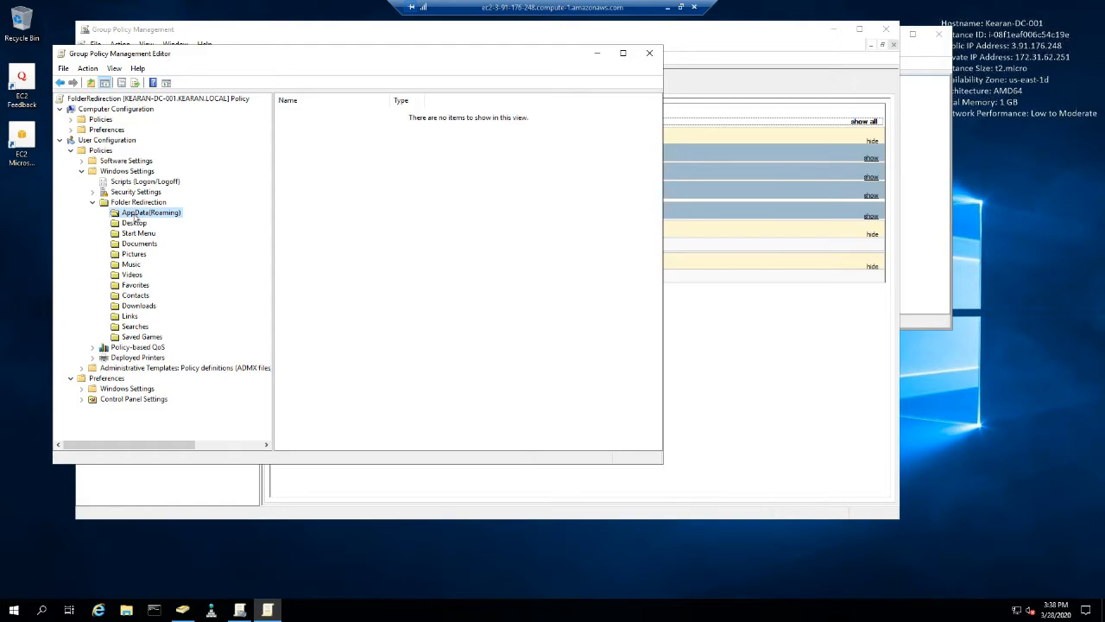
{"action": "left_click", "coordinate": [134, 223]}
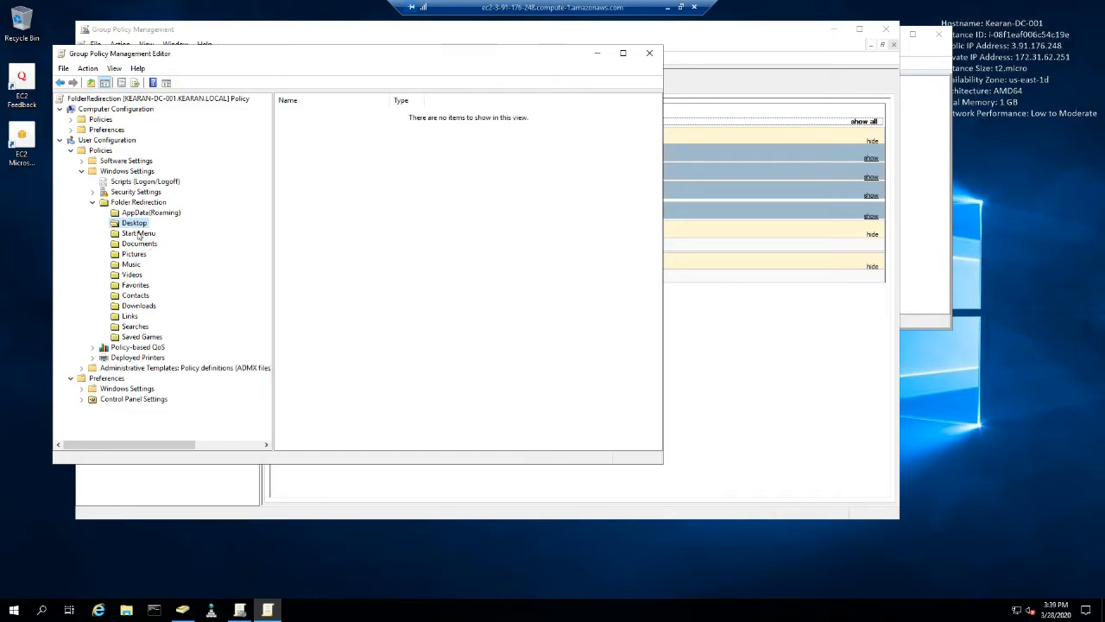
- Set the Documents folder's redirection to "Basic - Redirect everyone's folder to the same location" in its properties
{"action": "left_click", "coordinate": [140, 247]}
{"action": "left_click", "coordinate": [128, 235]}
{"action": "right_click", "coordinate": [128, 245]}
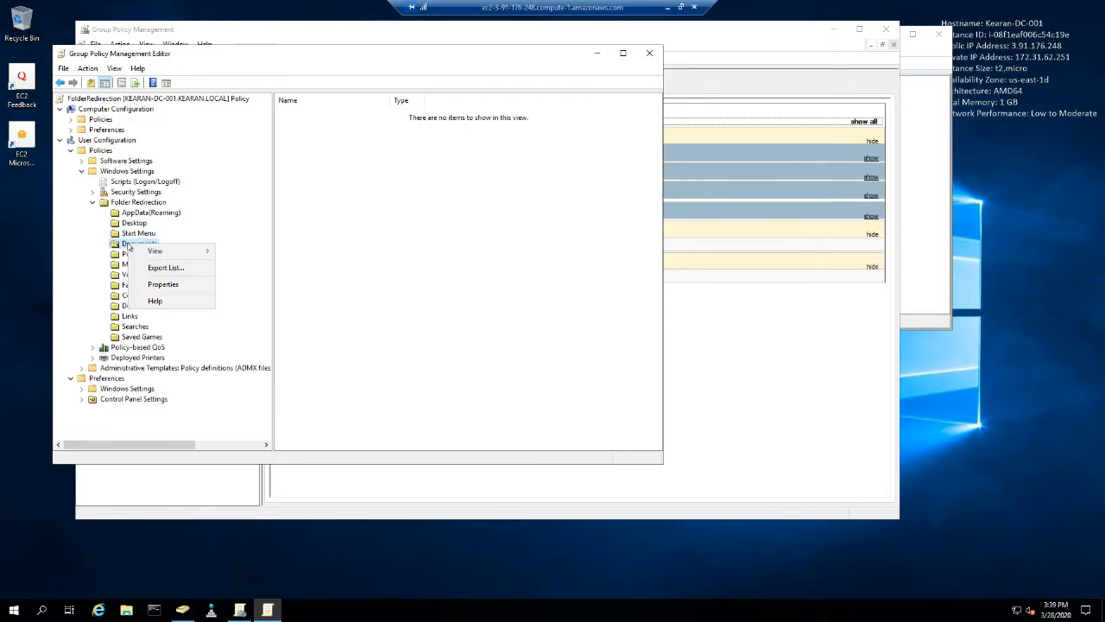
{"action": "left_click", "coordinate": [163, 284]}
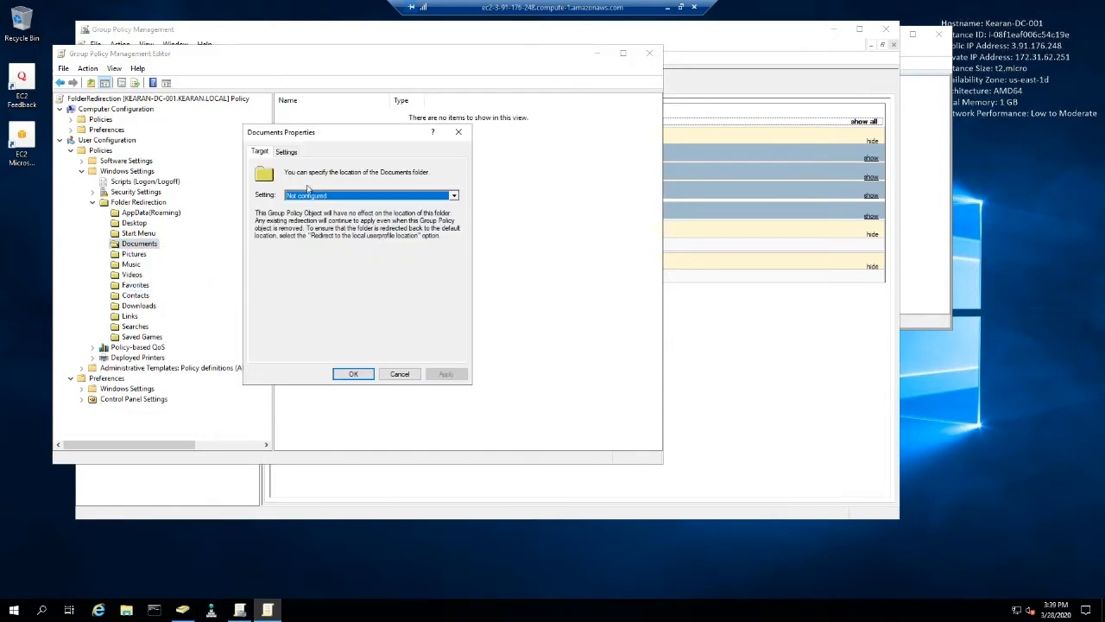
{"action": "left_click", "coordinate": [454, 196]}
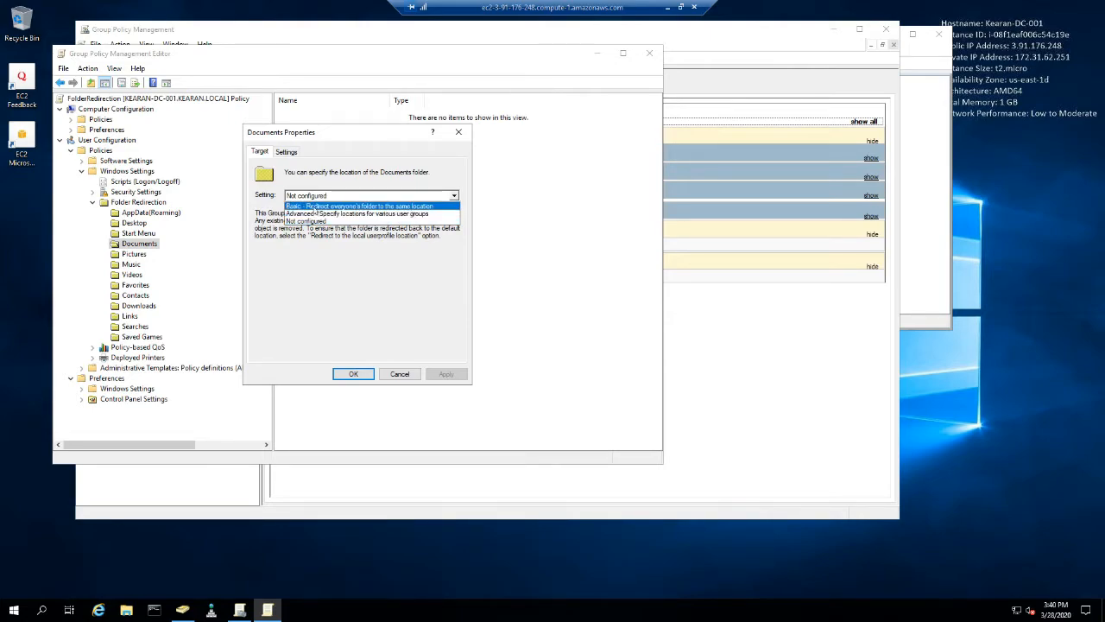
{"action": "left_click", "coordinate": [316, 207]}
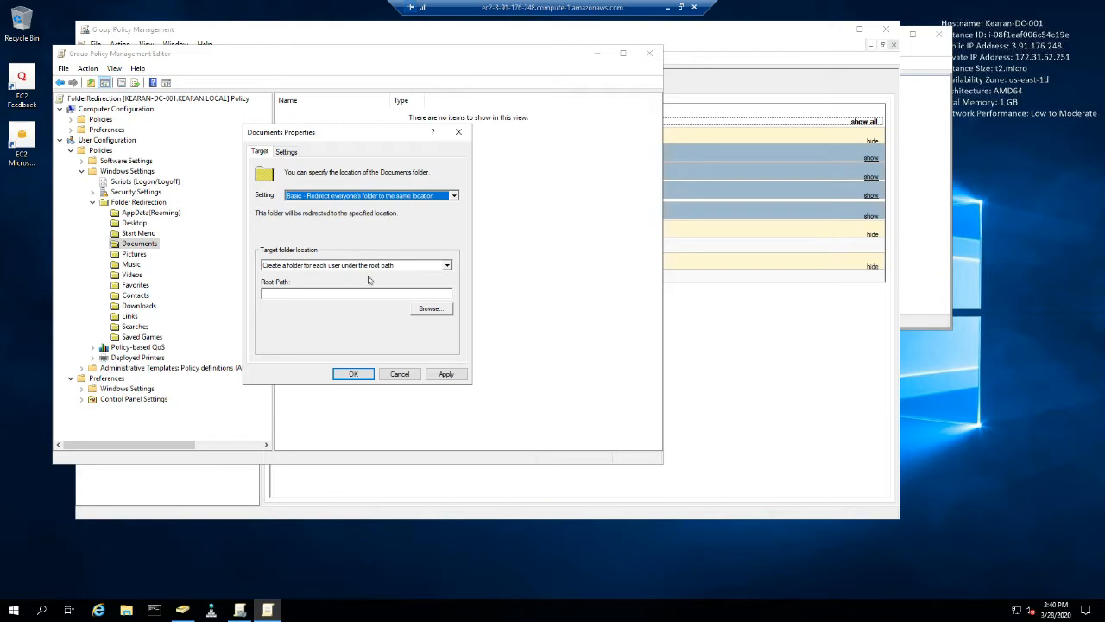
- Switch to File Explorer and examine the FolderRedirection group's security permissions on the FolderRedirection folder in D:\KearanCo
{"action": "left_click", "coordinate": [126, 610]}
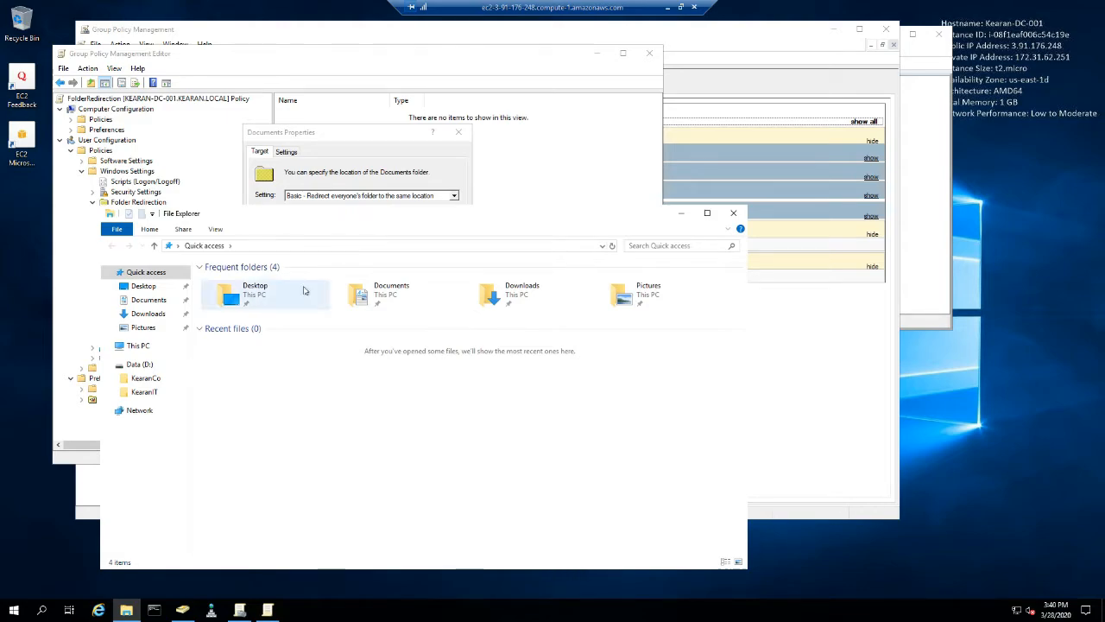
{"action": "left_click", "coordinate": [151, 382]}
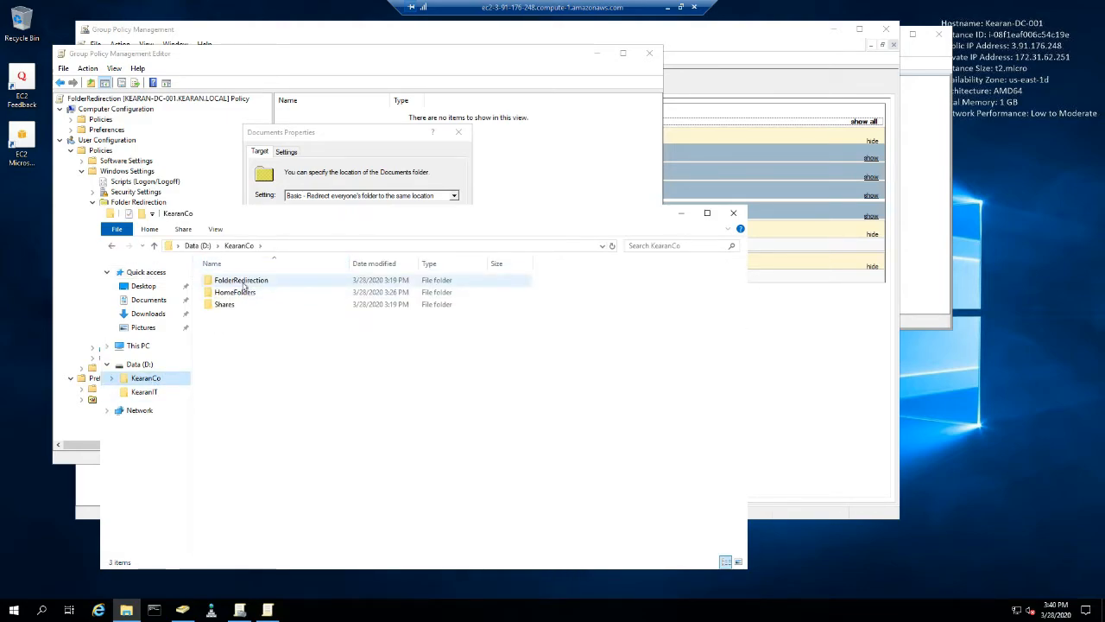
{"action": "right_click", "coordinate": [246, 282]}
{"action": "left_click", "coordinate": [276, 475]}
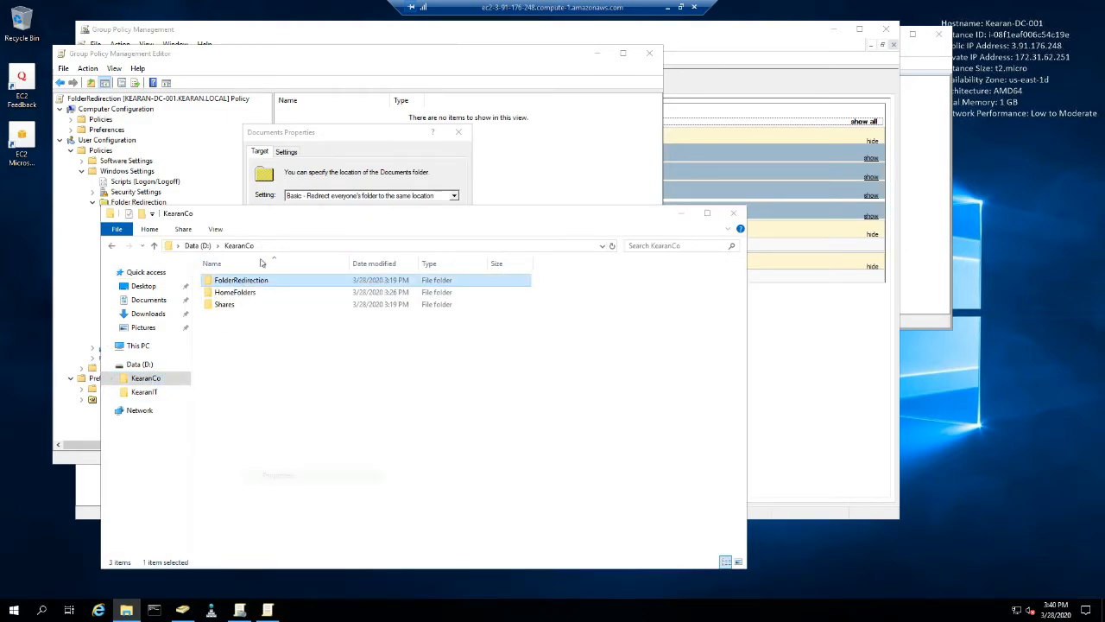
{"action": "left_click", "coordinate": [322, 311]}
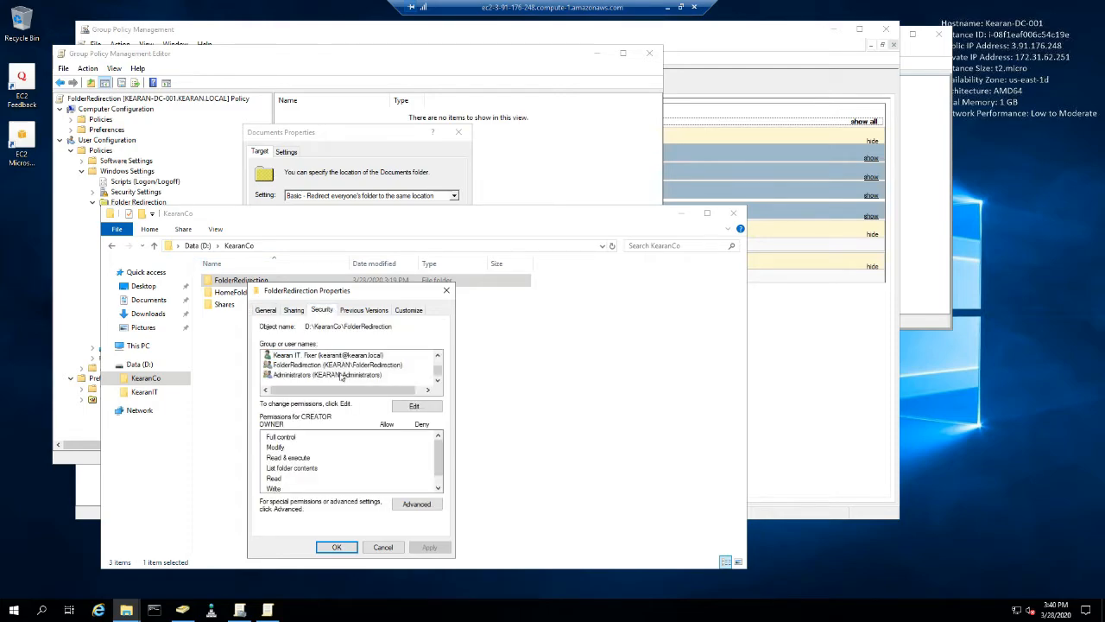
{"action": "left_click", "coordinate": [303, 367]}
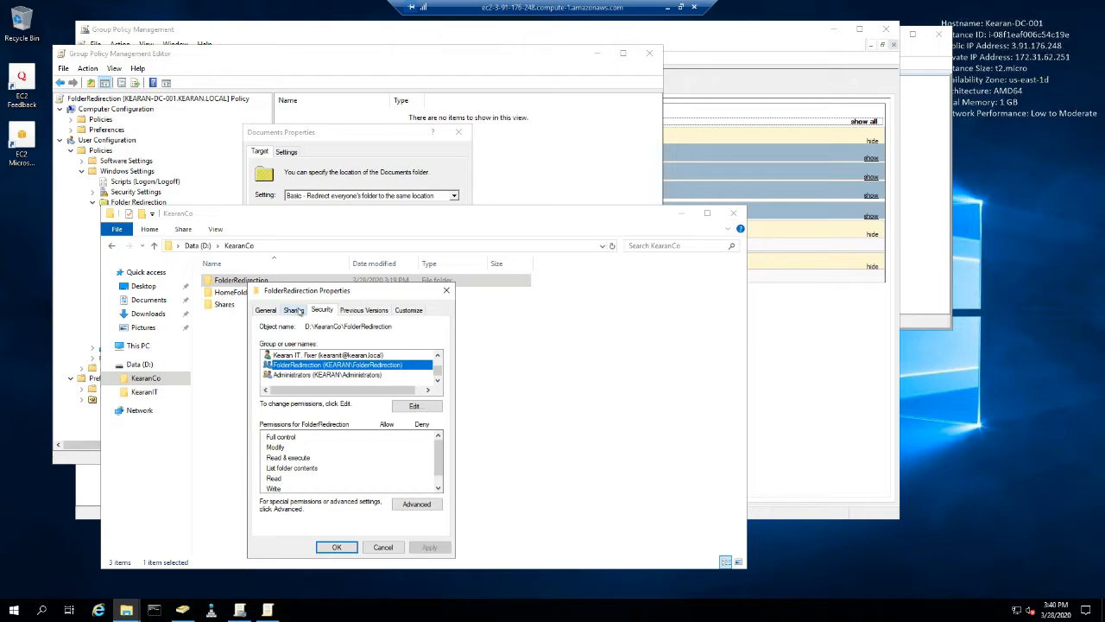
{"action": "left_click_drag", "start_coordinate": [438, 453], "coordinate": [440, 480]}
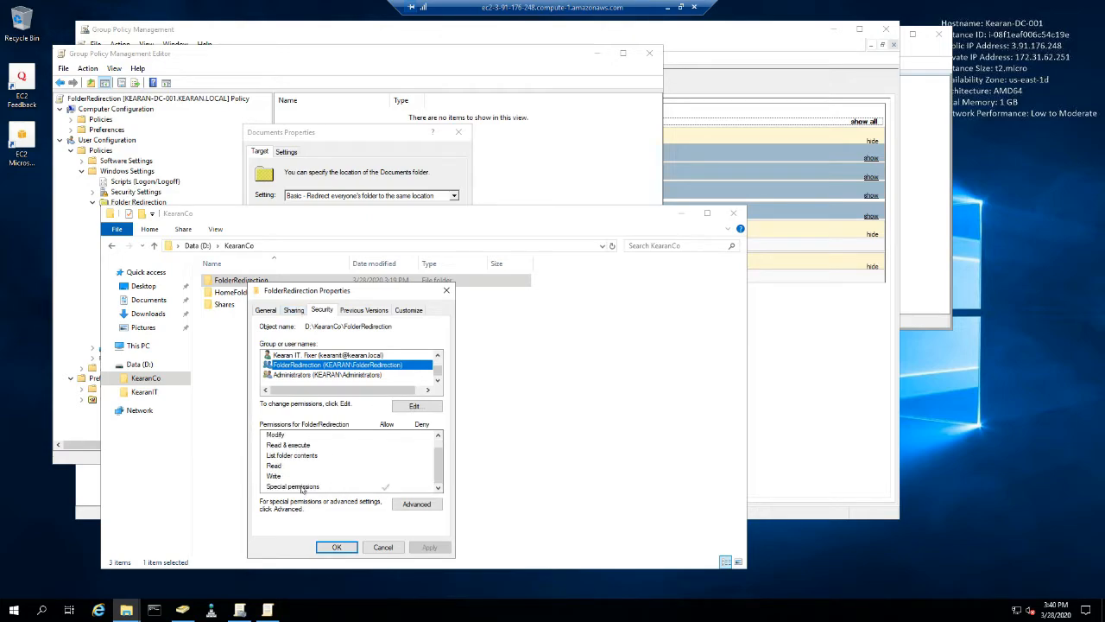
- Enable advanced sharing on the FolderRedirection folder with the hidden share name FRD$
{"action": "left_click", "coordinate": [294, 310]}
{"action": "left_click", "coordinate": [309, 447]}
{"action": "left_click", "coordinate": [285, 330]}
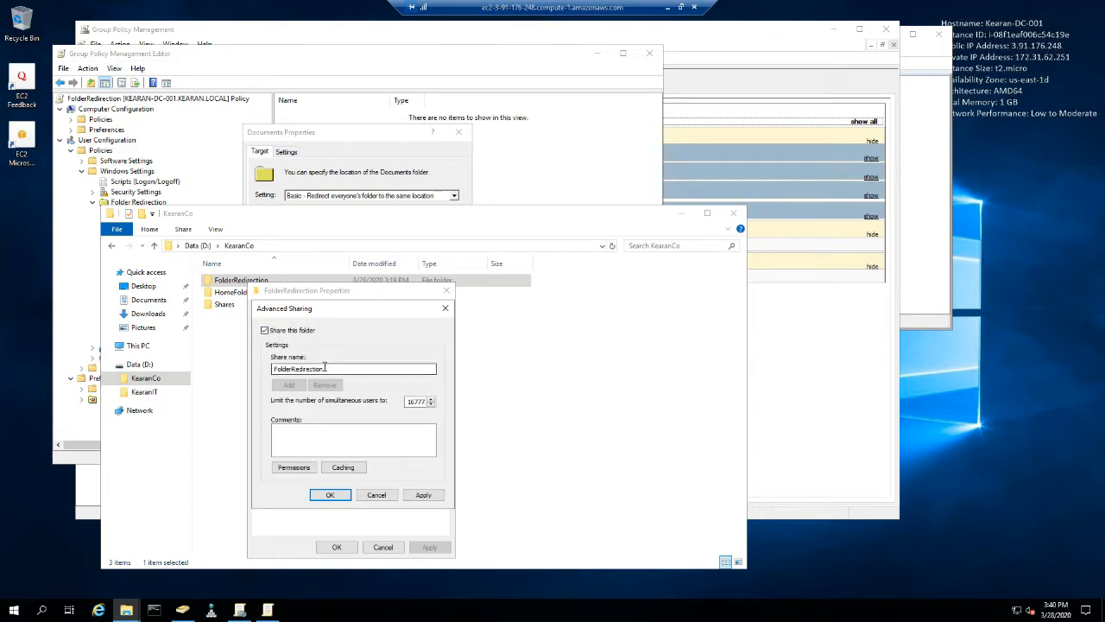
{"action": "left_click_drag", "start_coordinate": [324, 368], "coordinate": [257, 366]}
{"action": "type", "text": "FRDS"}
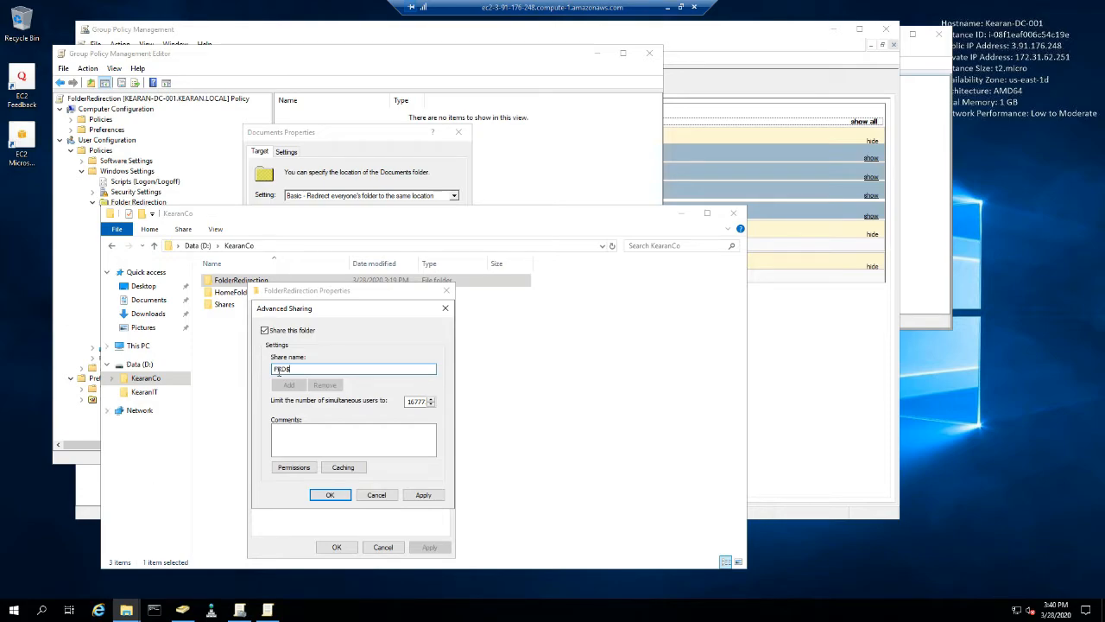
{"action": "double_click", "coordinate": [293, 369]}
- Add Authenticated Users to the share permissions of FRD$
{"action": "left_click", "coordinate": [293, 467]}
{"action": "left_click", "coordinate": [386, 426]}
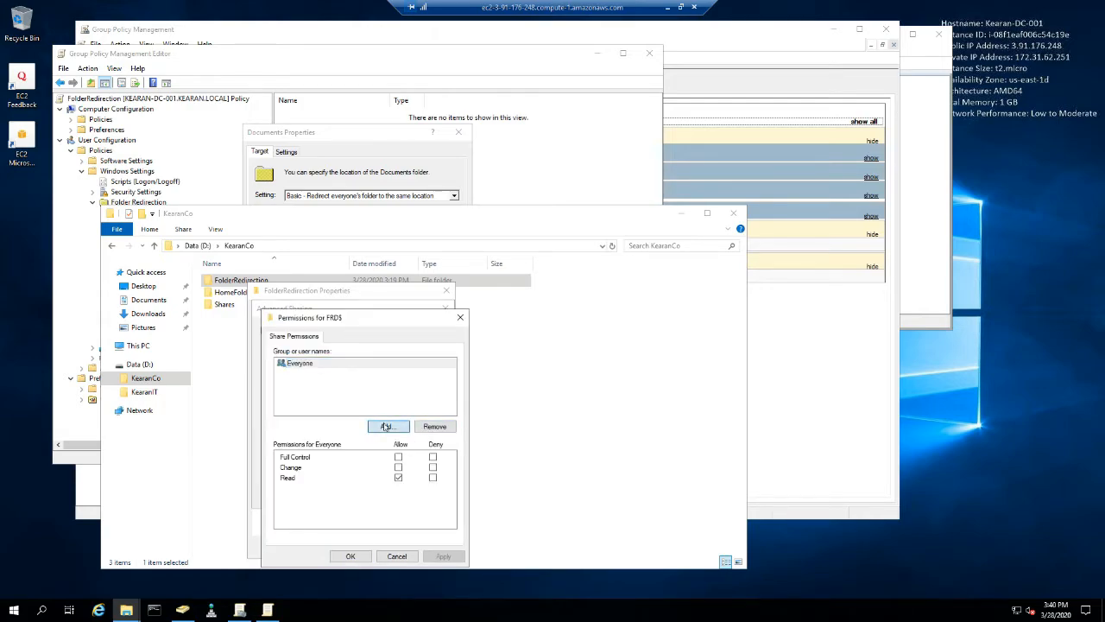
{"action": "type", "text": "authenticate user"}
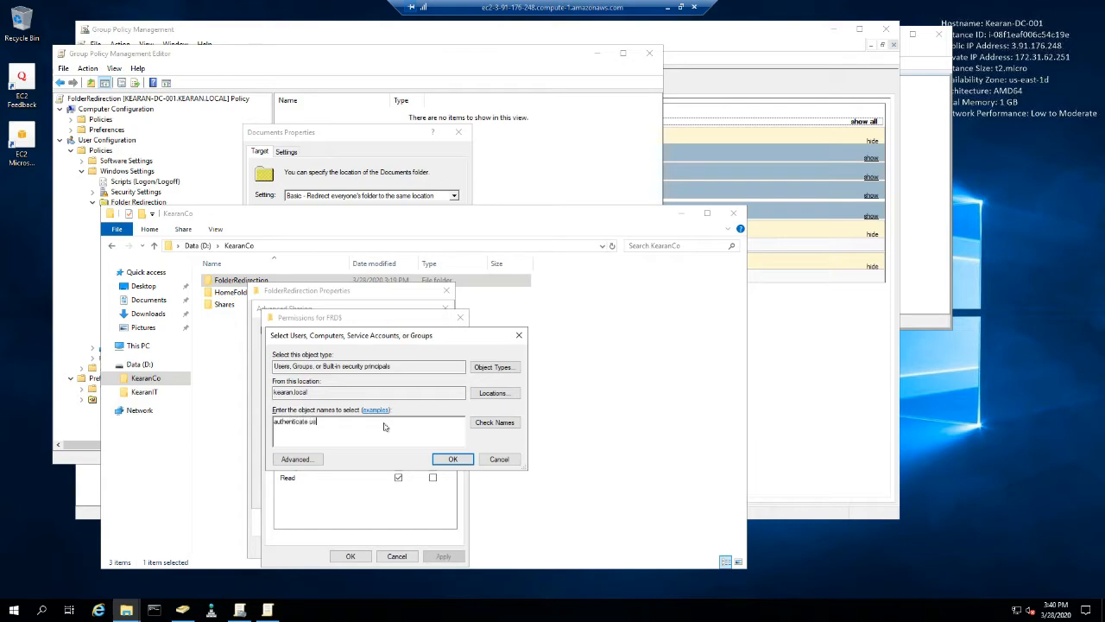
{"action": "key", "text": "BackSpace"}
{"action": "key", "text": "BackSpace"}
{"action": "key", "text": "BackSpace"}
{"action": "key", "text": "BackSpace"}
{"action": "key", "text": "BackSpace"}
{"action": "type", "text": "d "}
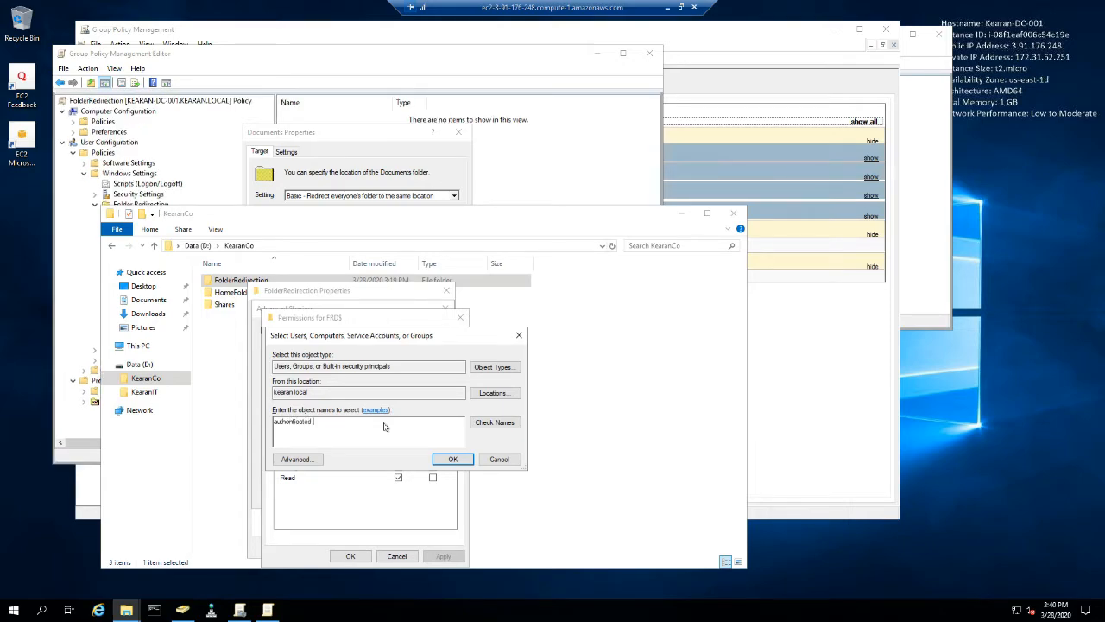
{"action": "type", "text": "user"}
{"action": "key", "text": "Return"}
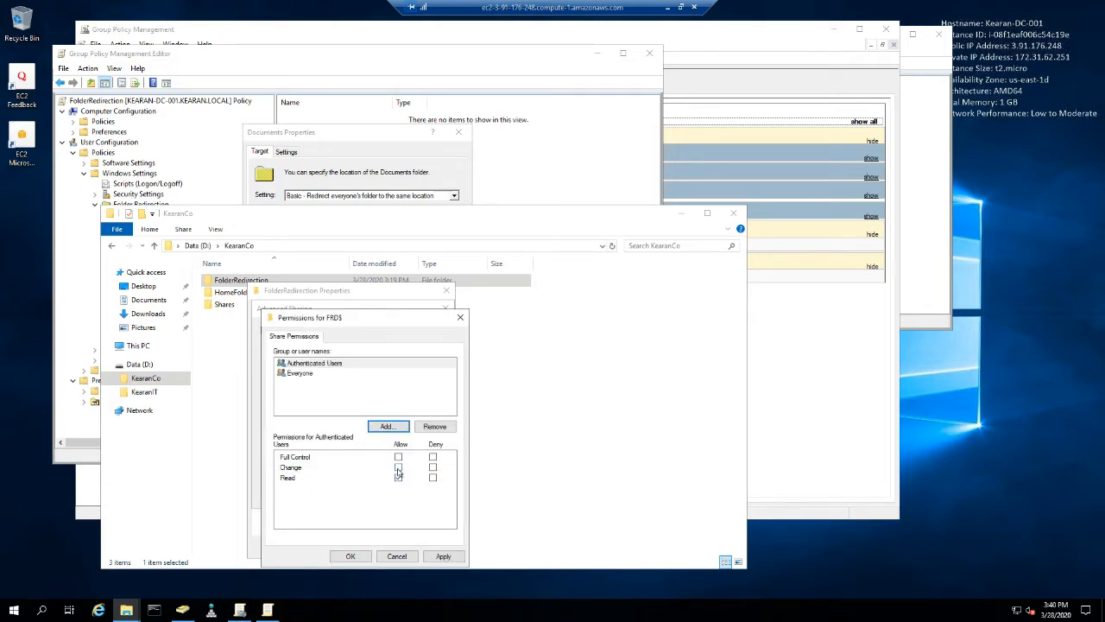
- Allow Authenticated Users Full Control on the FRD$ share, apply the sharing settings and close the folder's properties
{"action": "left_click", "coordinate": [398, 457]}
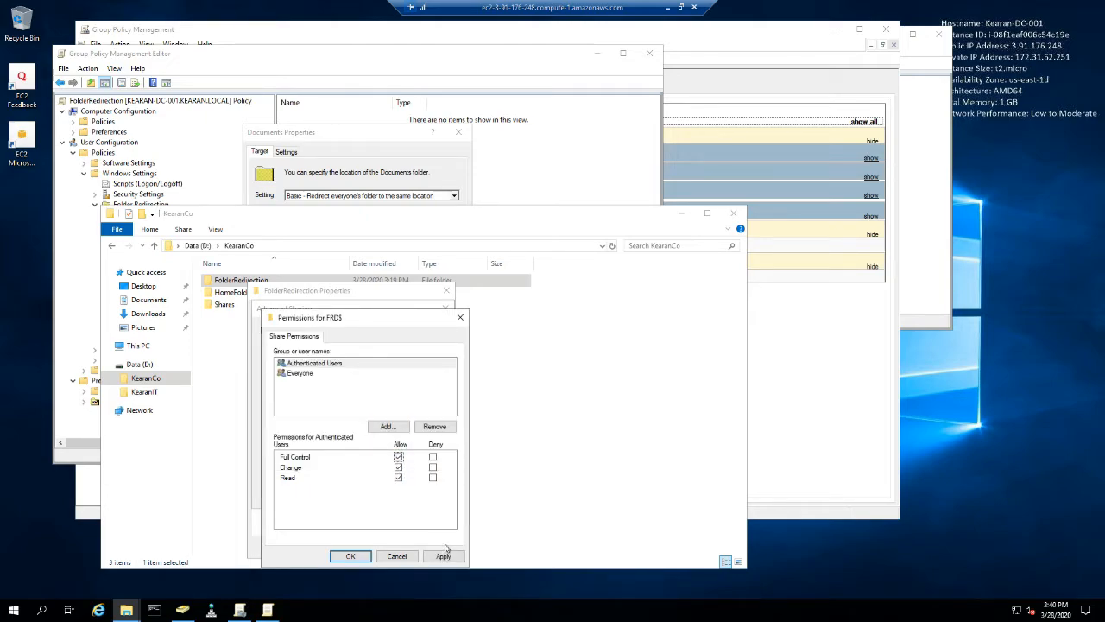
{"action": "left_click", "coordinate": [443, 556]}
{"action": "left_click", "coordinate": [350, 556]}
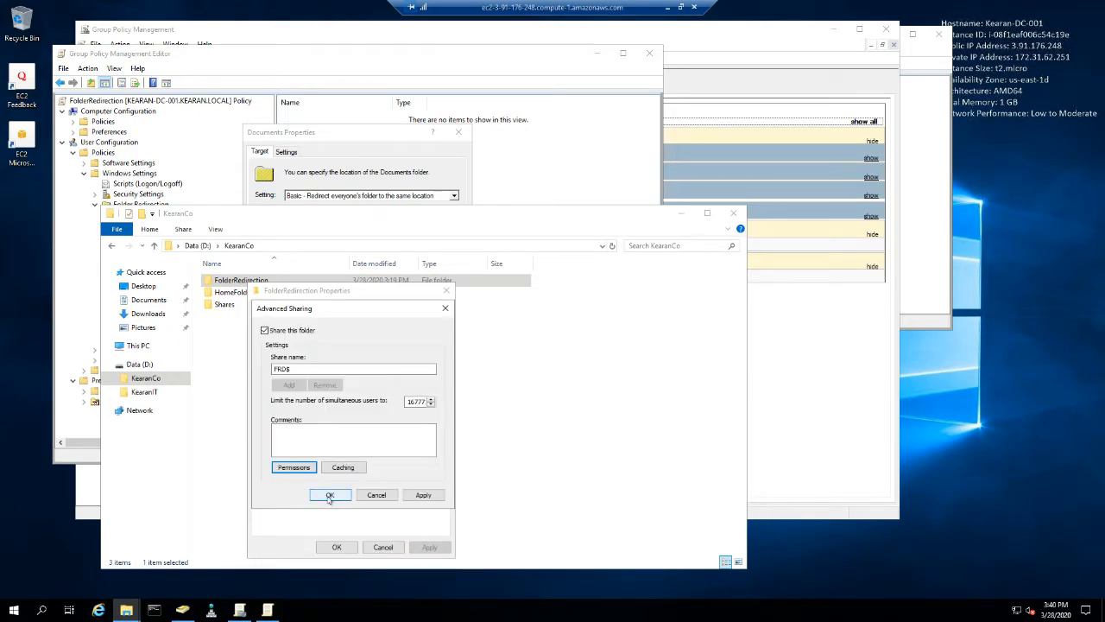
{"action": "left_click_drag", "start_coordinate": [324, 312], "coordinate": [406, 329]}
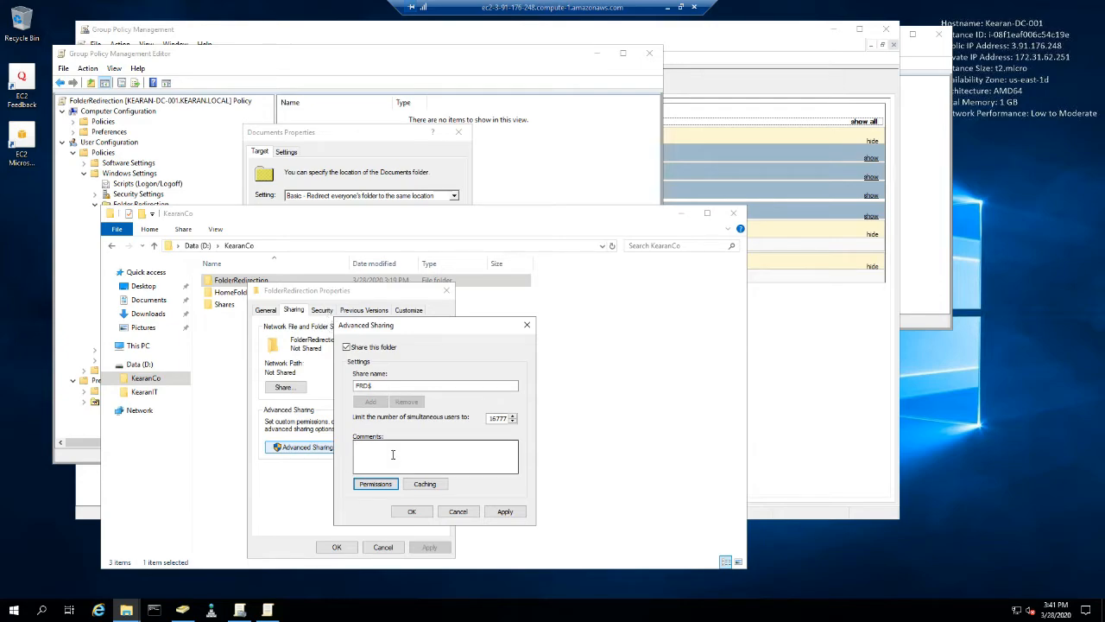
{"action": "left_click", "coordinate": [506, 513]}
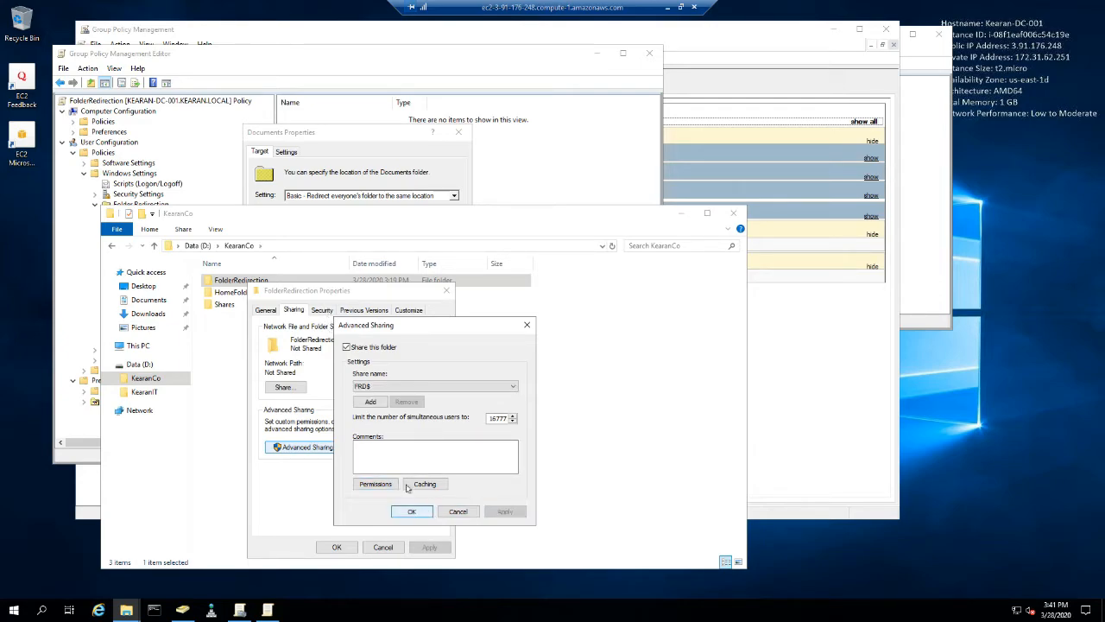
{"action": "left_click", "coordinate": [336, 546]}
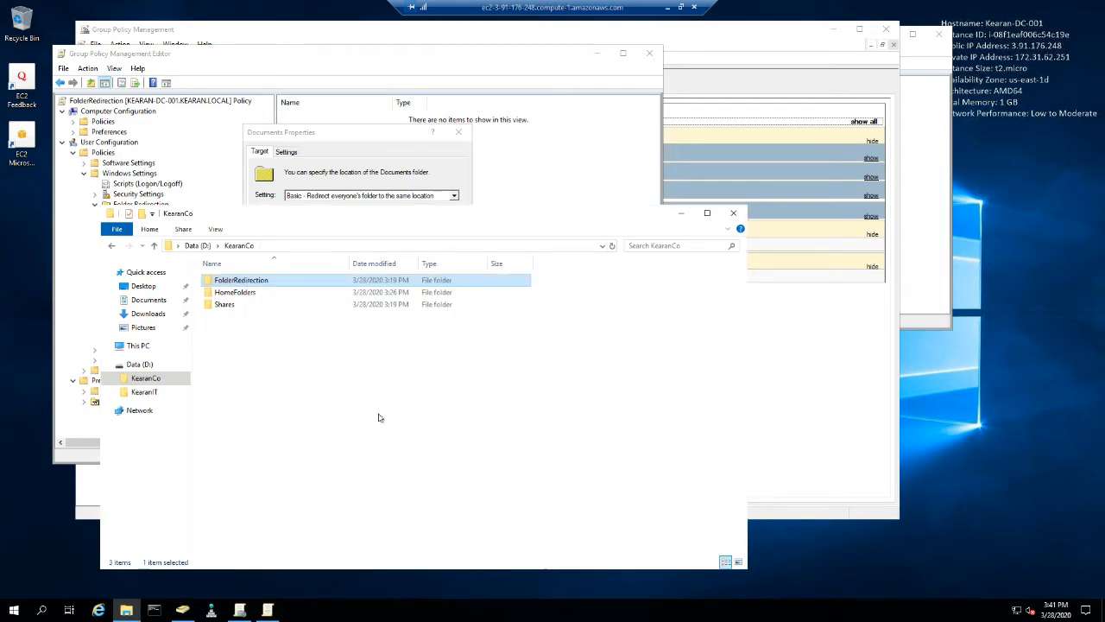
- Reopen the FolderRedirection folder's advanced sharing and start an additional share named FolderRedirection$
{"action": "right_click", "coordinate": [256, 286]}
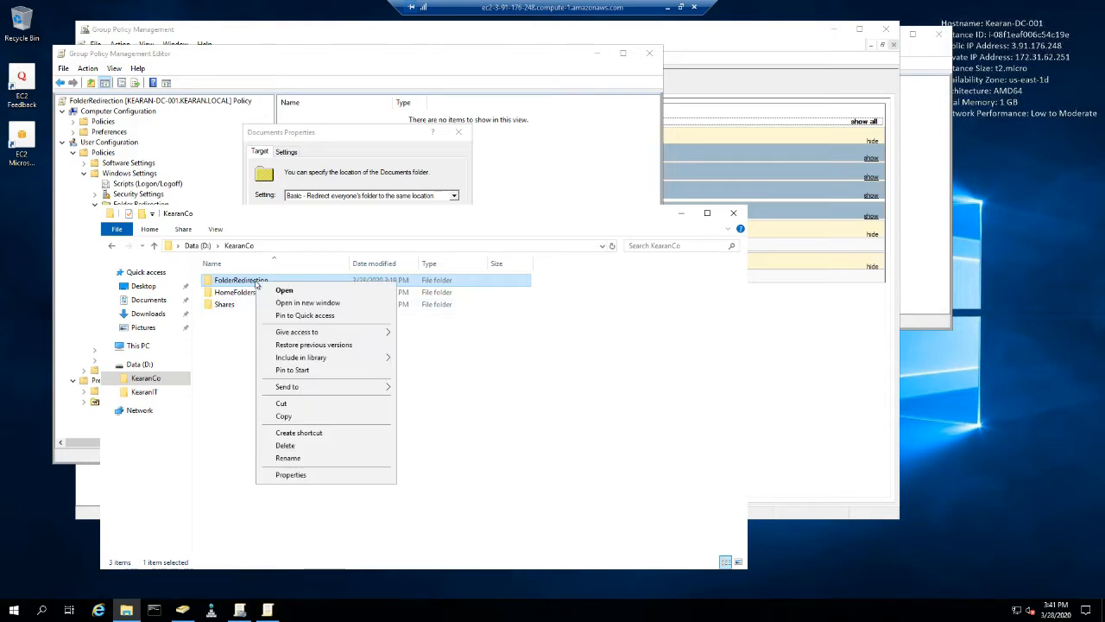
{"action": "left_click", "coordinate": [290, 475]}
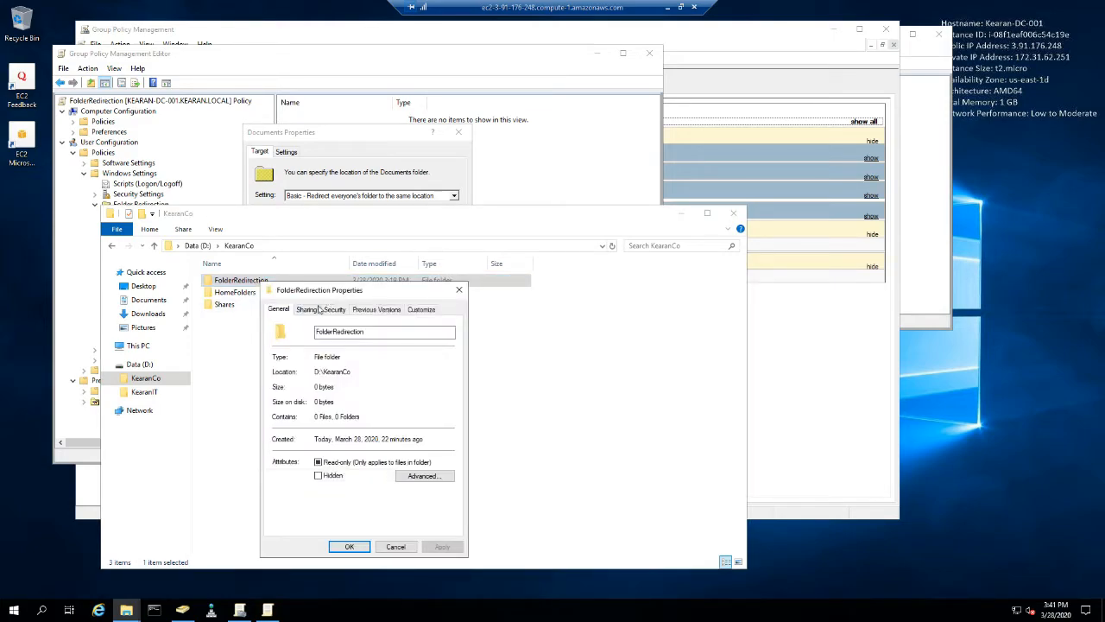
{"action": "left_click", "coordinate": [312, 310]}
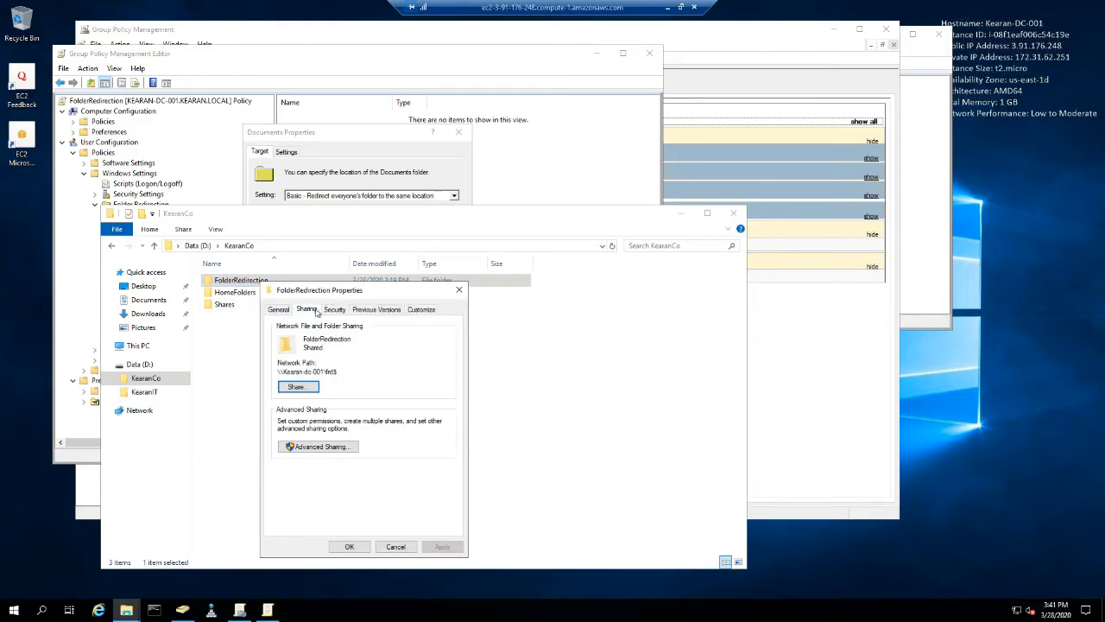
{"action": "left_click", "coordinate": [330, 449]}
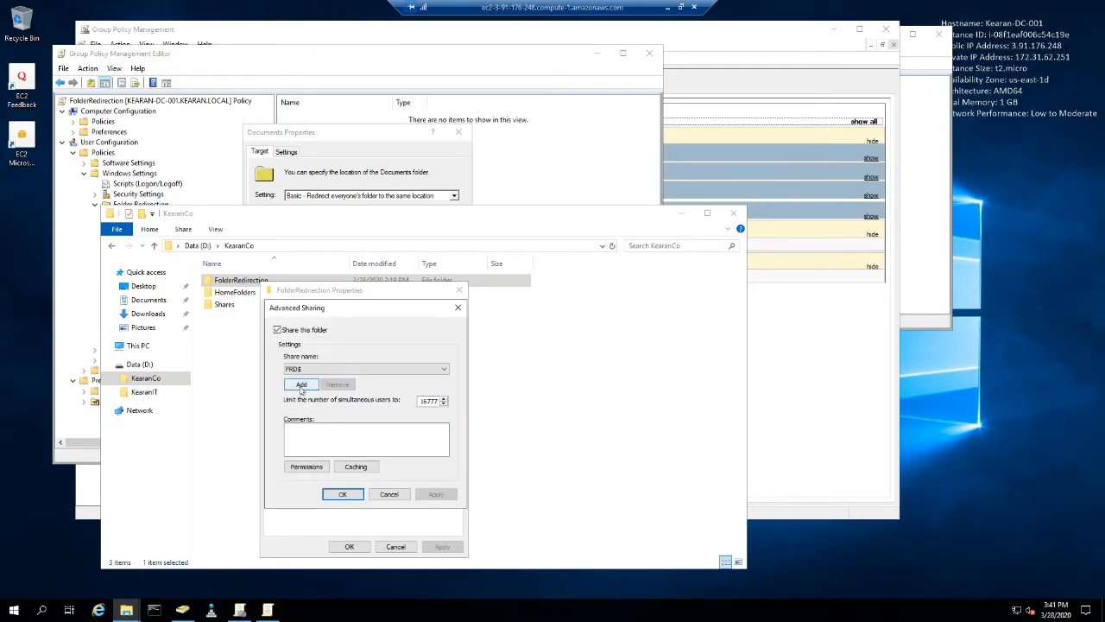
{"action": "left_click", "coordinate": [301, 384]}
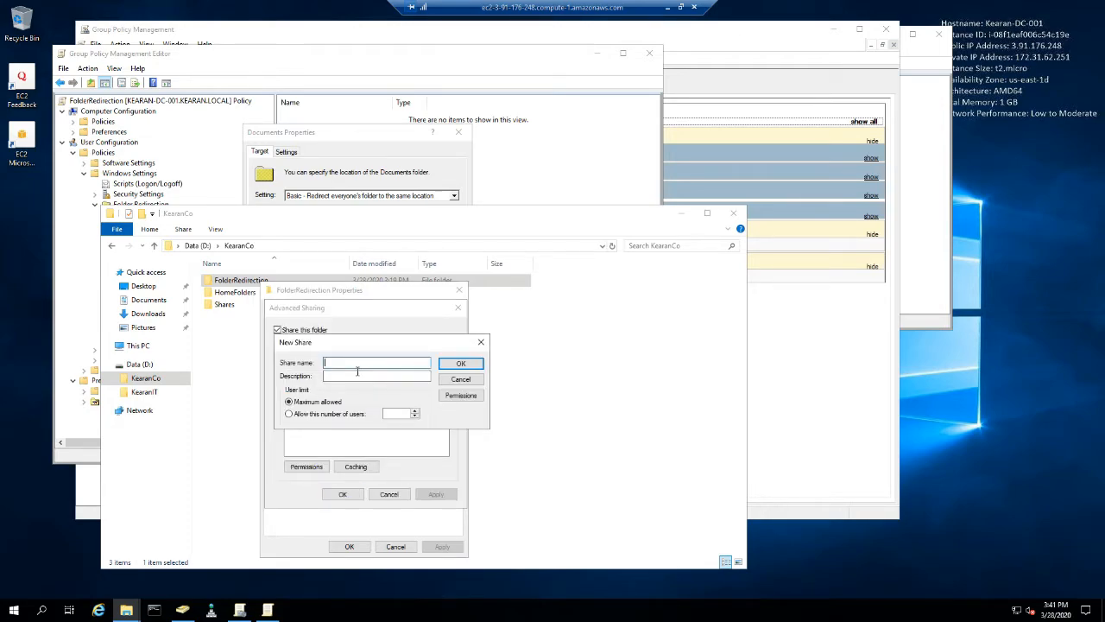
{"action": "type", "text": "FolderRedirec"}
- Add Authenticated Users to the share permissions of the new FolderRedirection$ share
{"action": "left_click", "coordinate": [460, 395]}
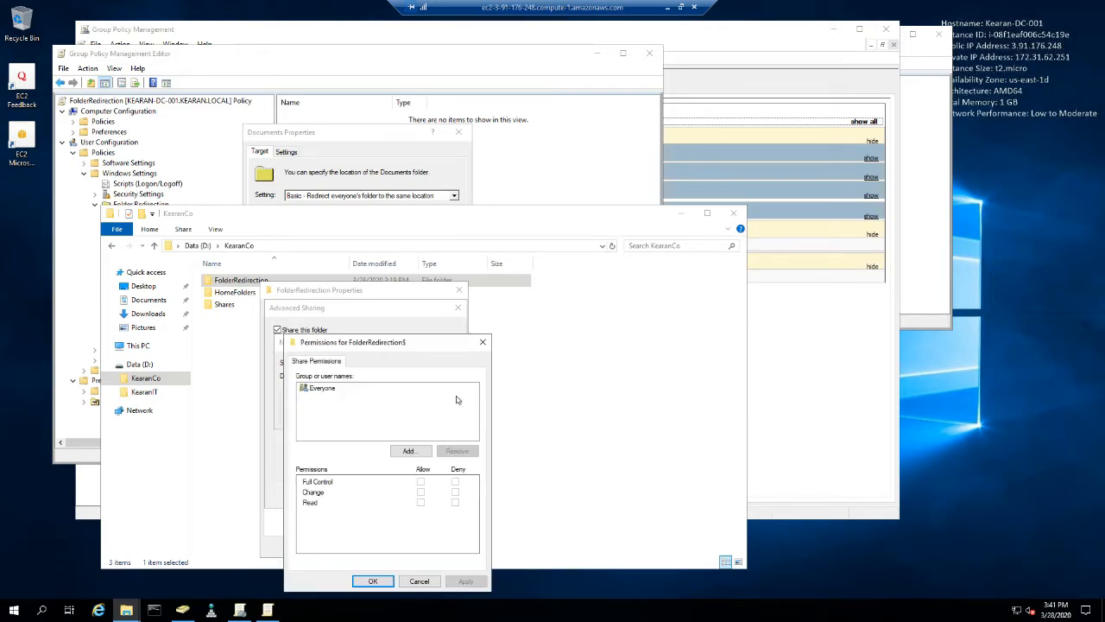
{"action": "left_click", "coordinate": [328, 394]}
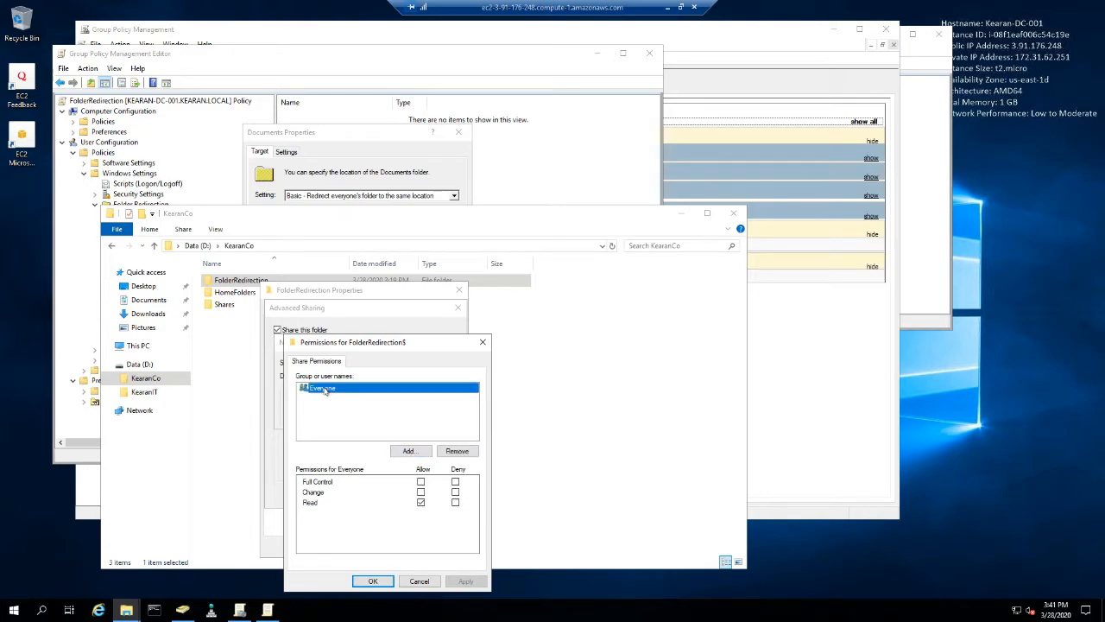
{"action": "left_click", "coordinate": [410, 450]}
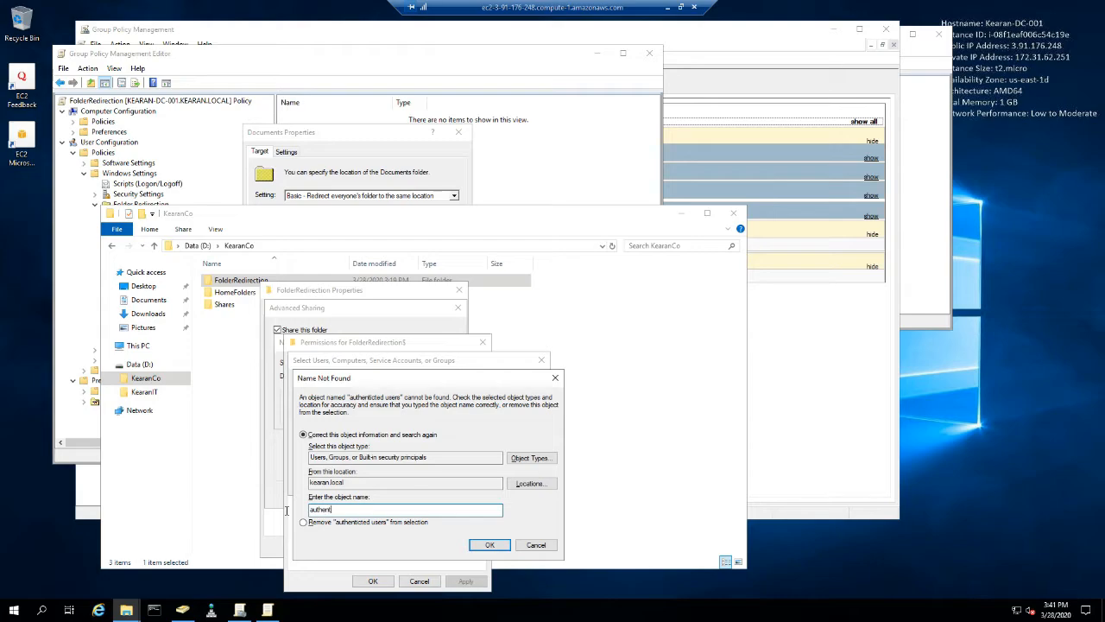
{"action": "type", "text": "icate"}
{"action": "key", "text": "Return"}
{"action": "key", "text": "Return"}
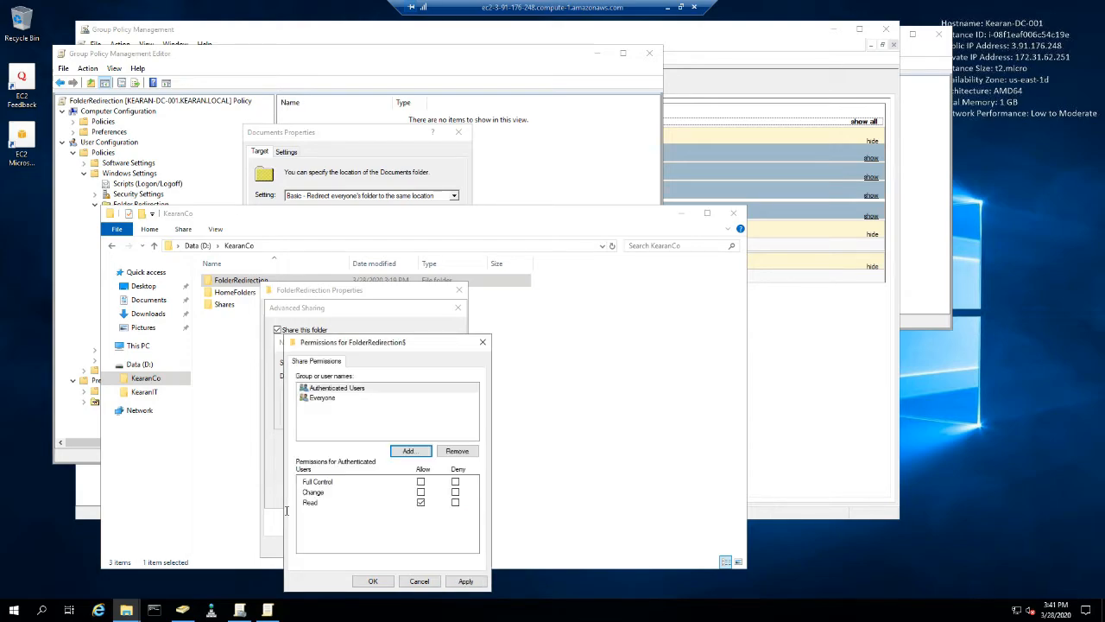
- Allow Authenticated Users Full Control on FolderRedirection$ and finish adding the share
{"action": "left_click", "coordinate": [421, 481]}
{"action": "left_click", "coordinate": [465, 581]}
{"action": "left_click", "coordinate": [373, 581]}
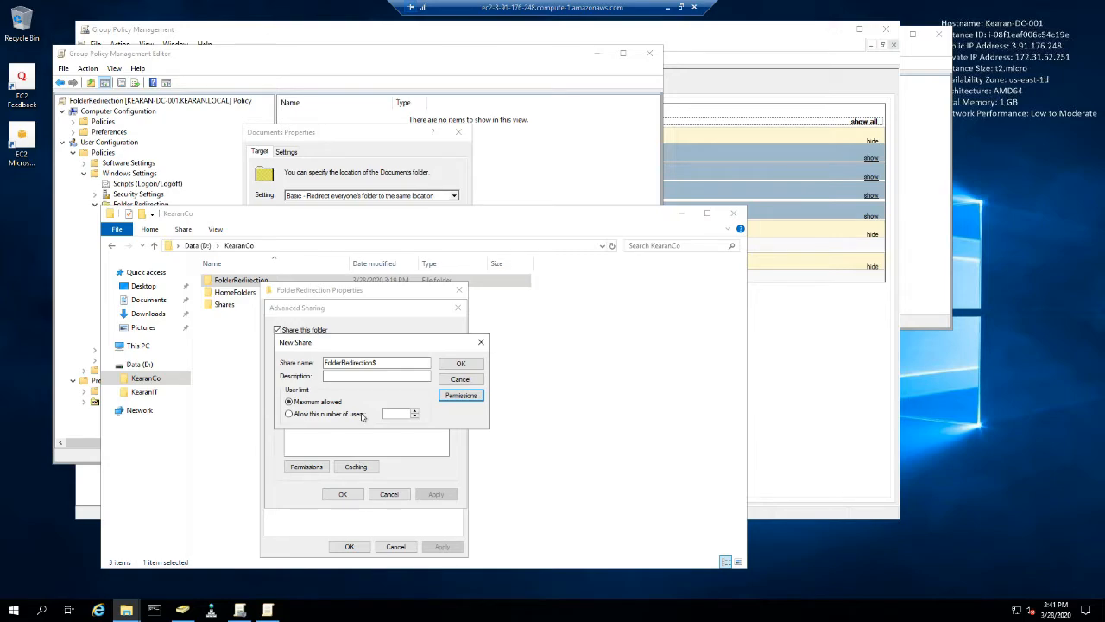
{"action": "left_click", "coordinate": [459, 363]}
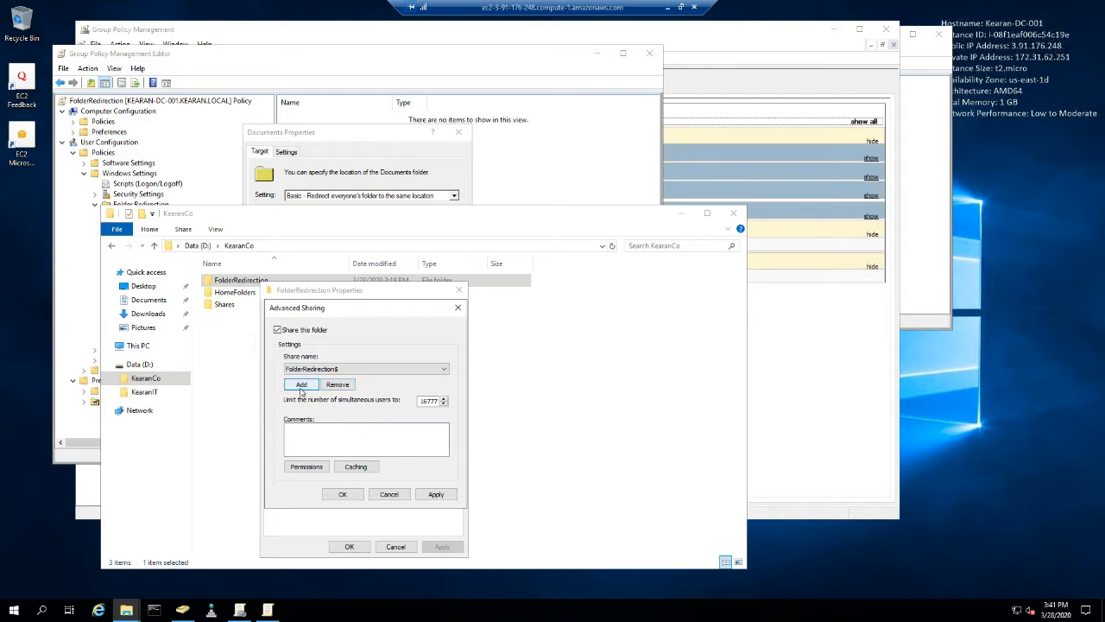
{"action": "left_click", "coordinate": [301, 385]}
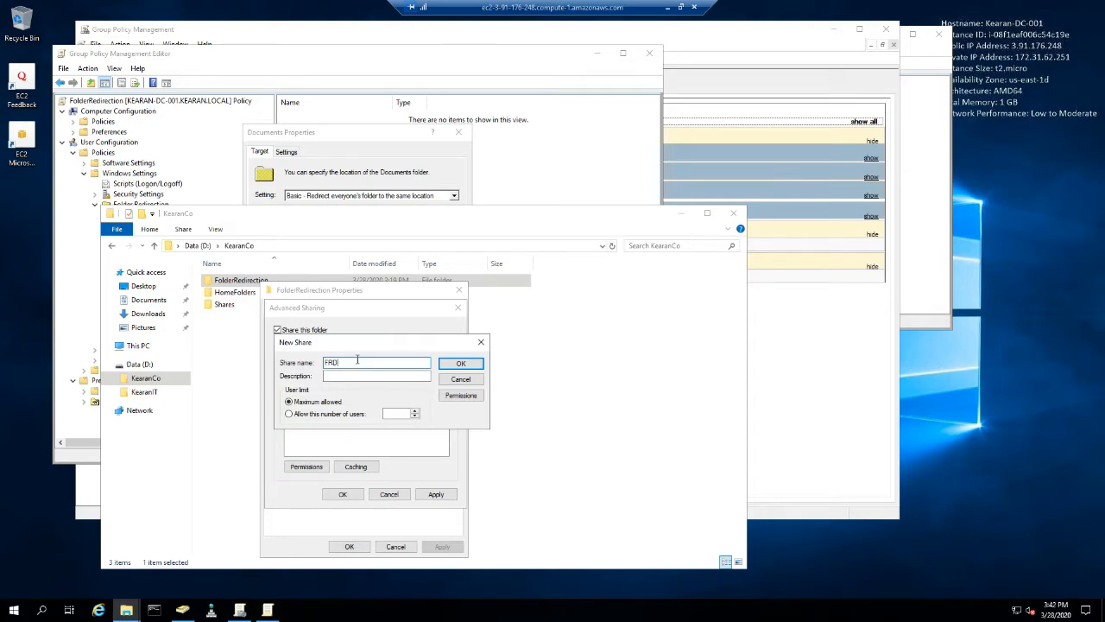
{"action": "left_click", "coordinate": [459, 397]}
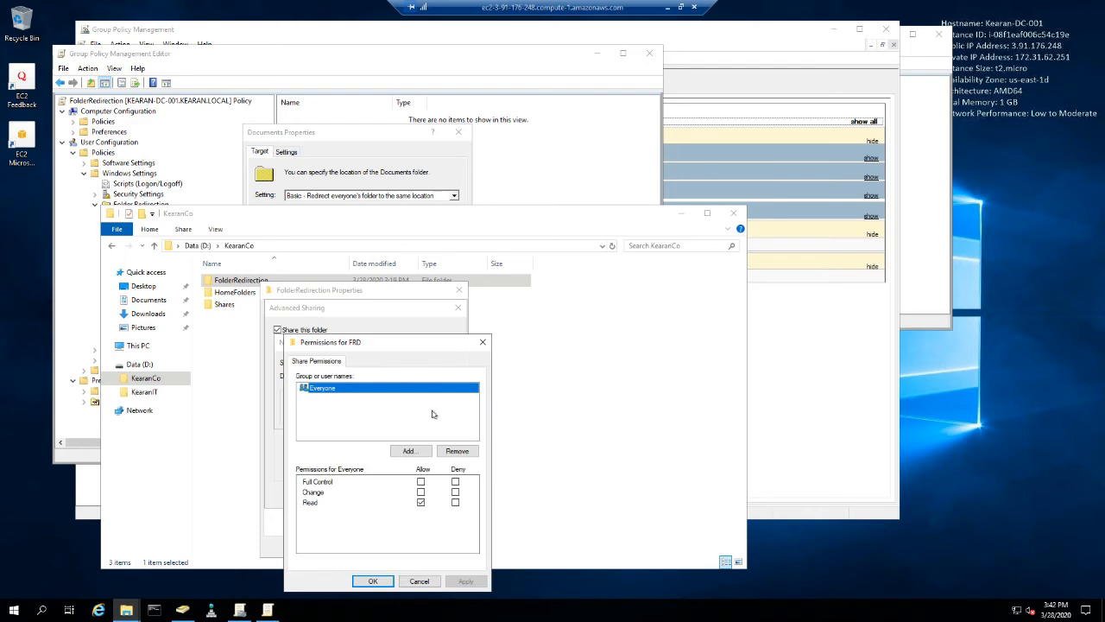
{"action": "left_click", "coordinate": [419, 581]}
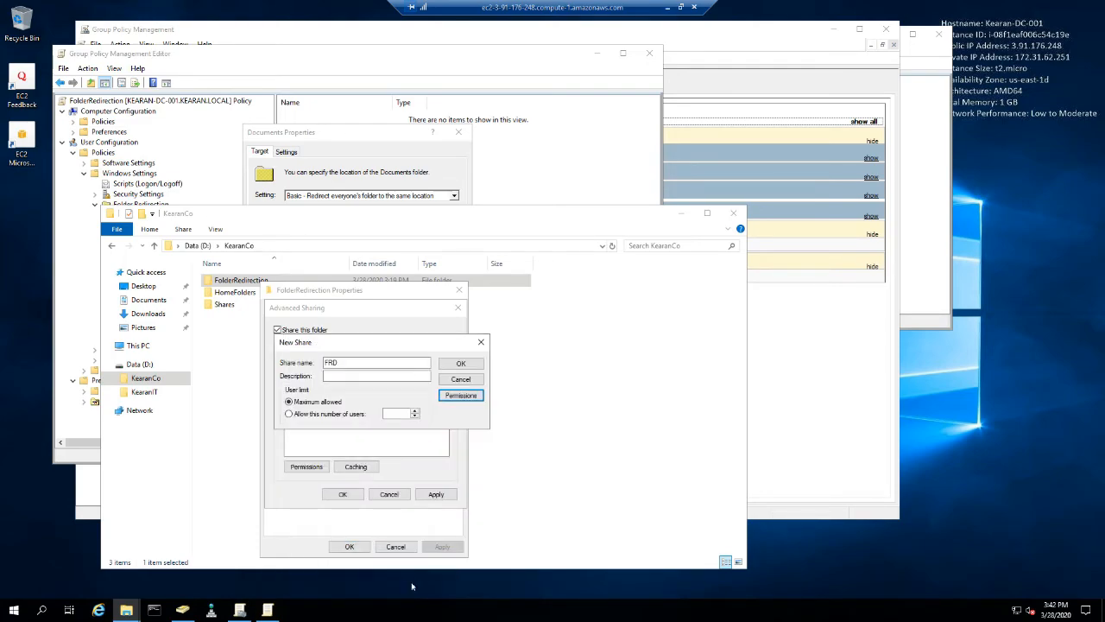
{"action": "left_click", "coordinate": [461, 380]}
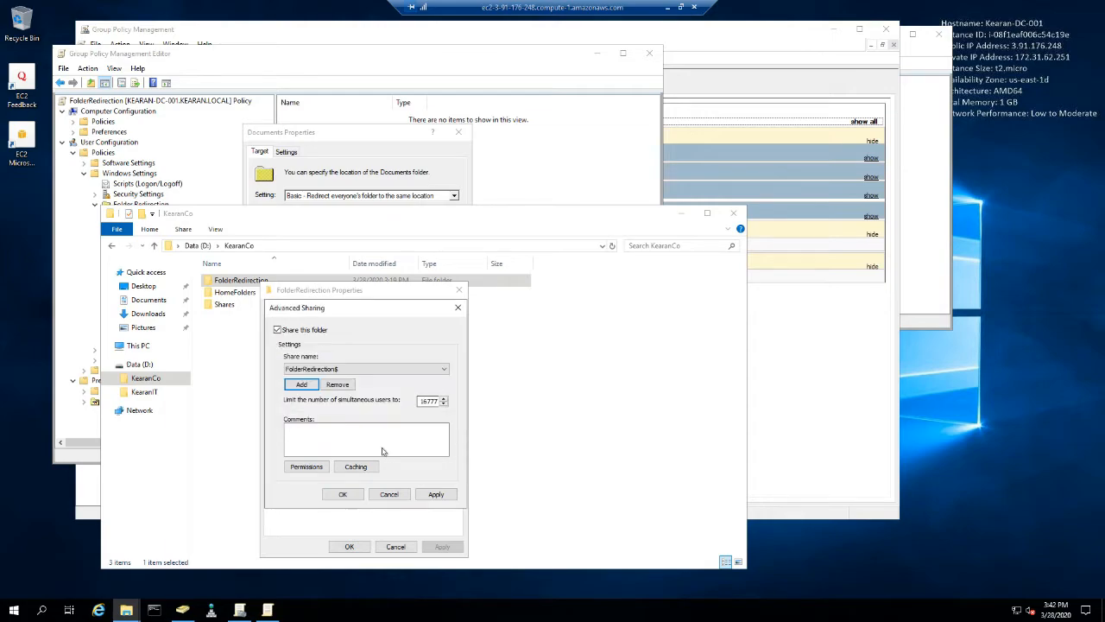
- Cancel out of FolderRedirection's advanced sharing, close its properties, and open the share \\kearan-dc-001\frd$ in the same Explorer window
{"action": "left_click", "coordinate": [391, 498]}
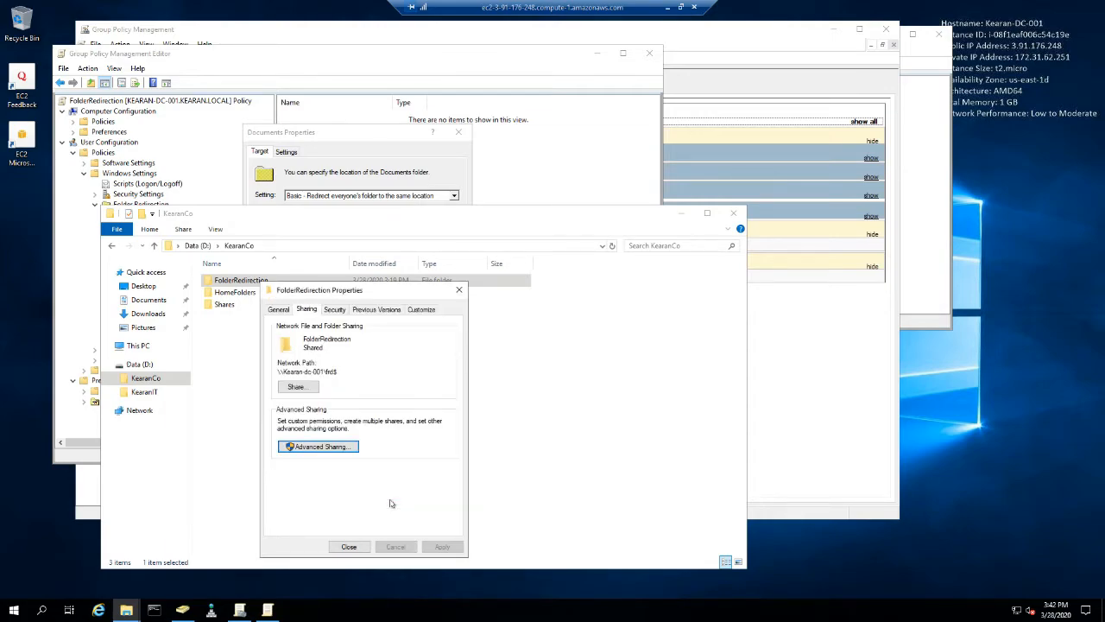
{"action": "left_click", "coordinate": [357, 550]}
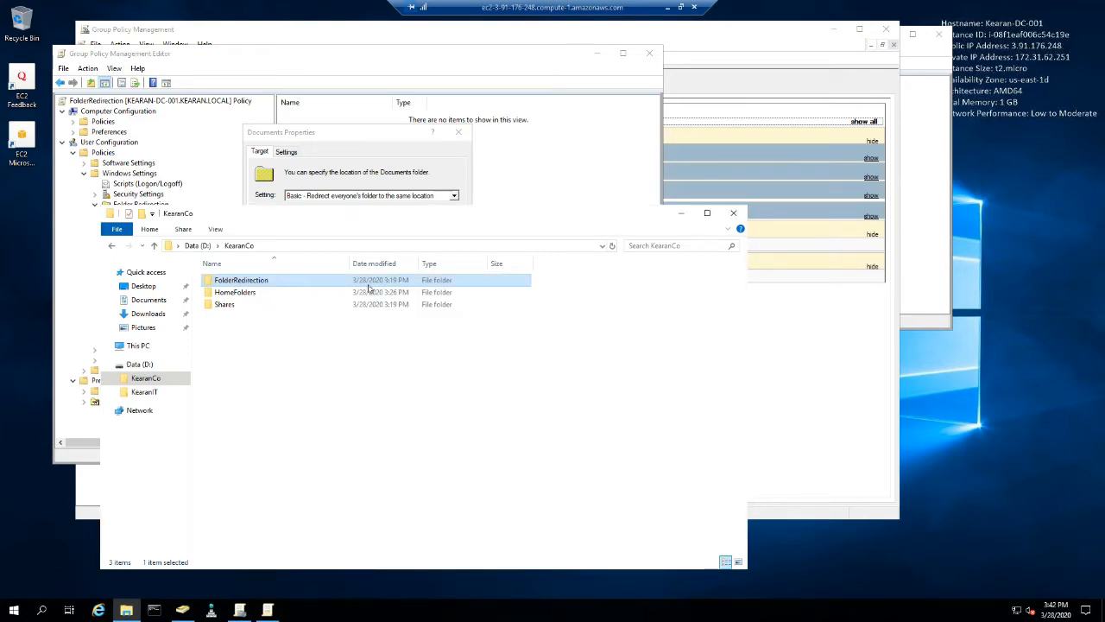
{"action": "left_click", "coordinate": [384, 248]}
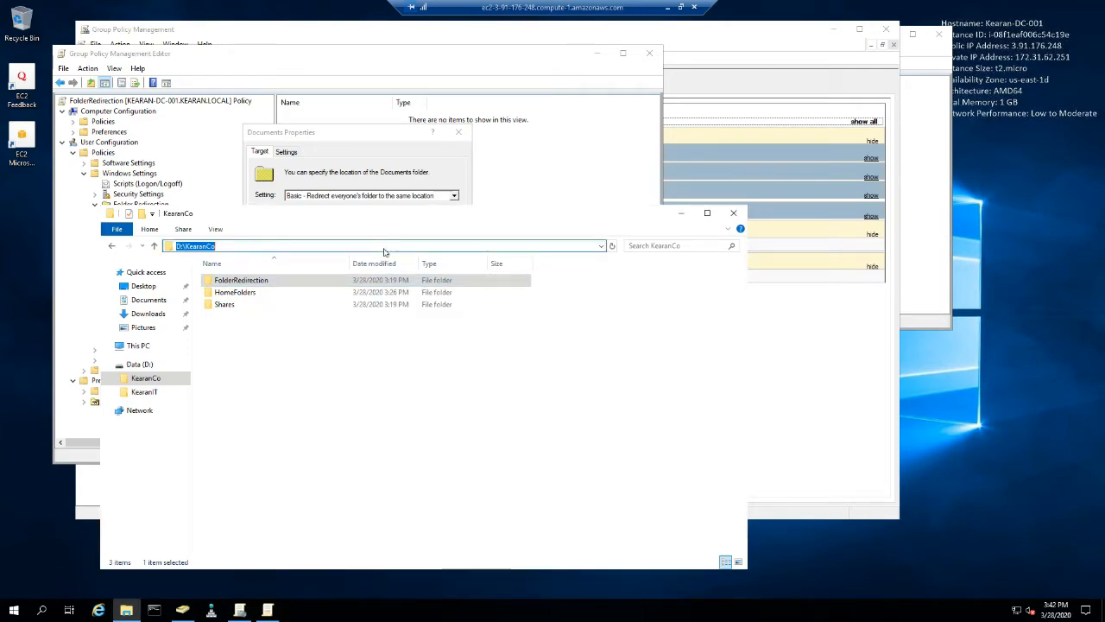
{"action": "type", "text": "\\\\"}
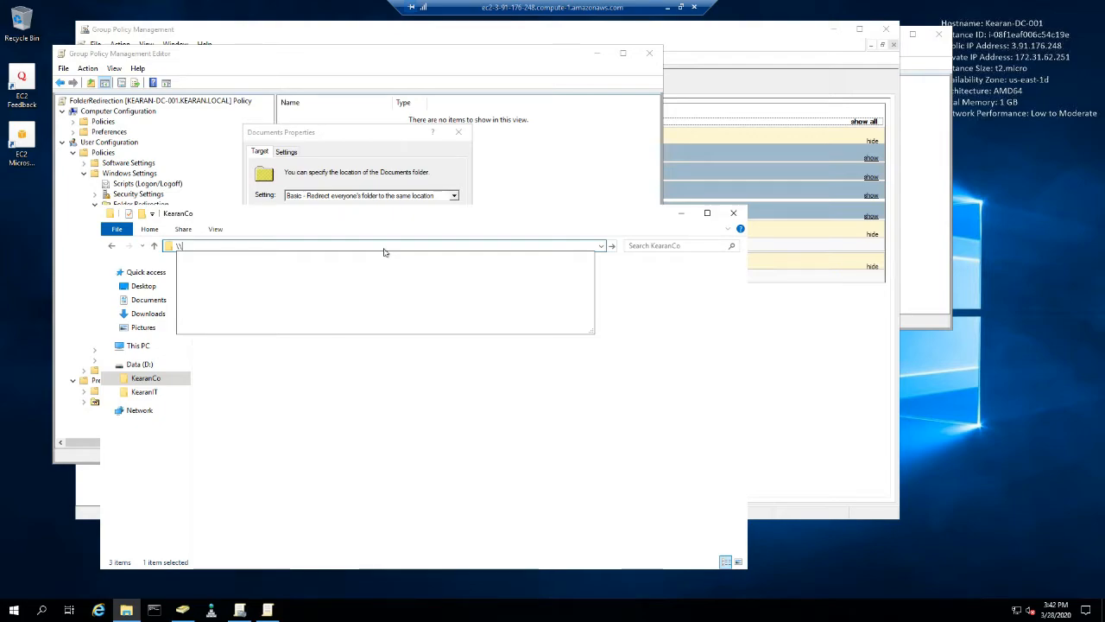
{"action": "type", "text": "kearan"}
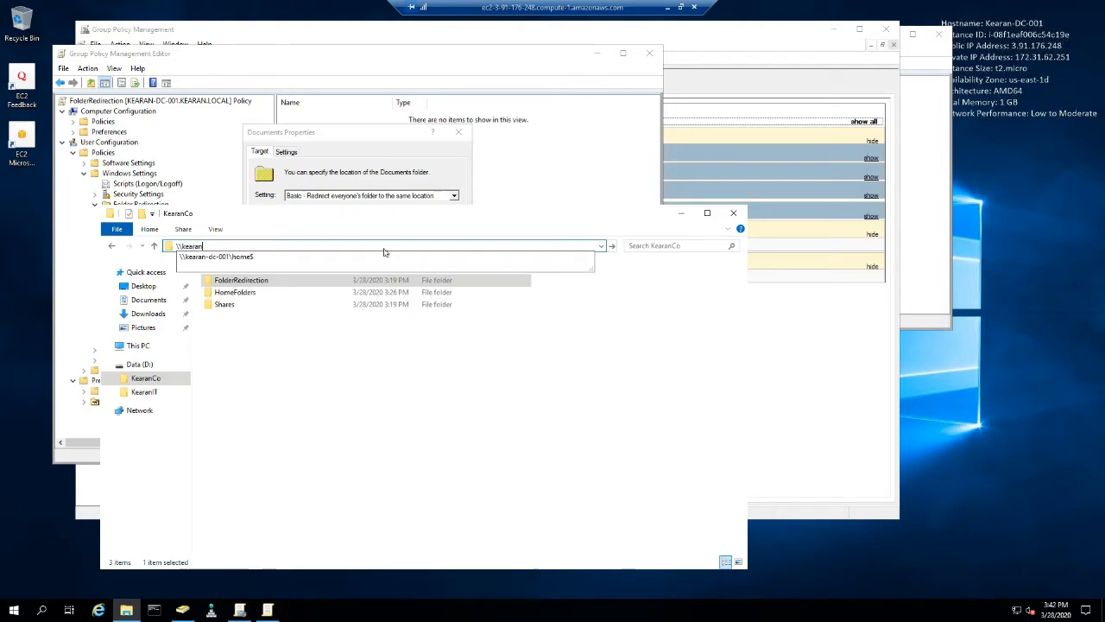
{"action": "type", "text": "-dc-001\\frd$"}
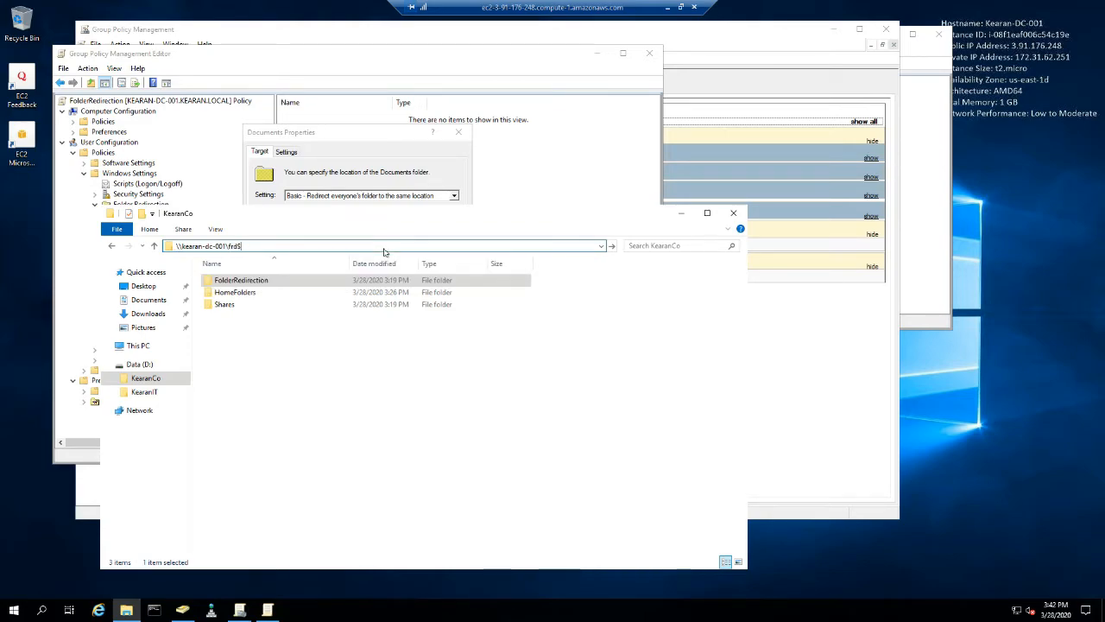
{"action": "key", "text": "Return"}
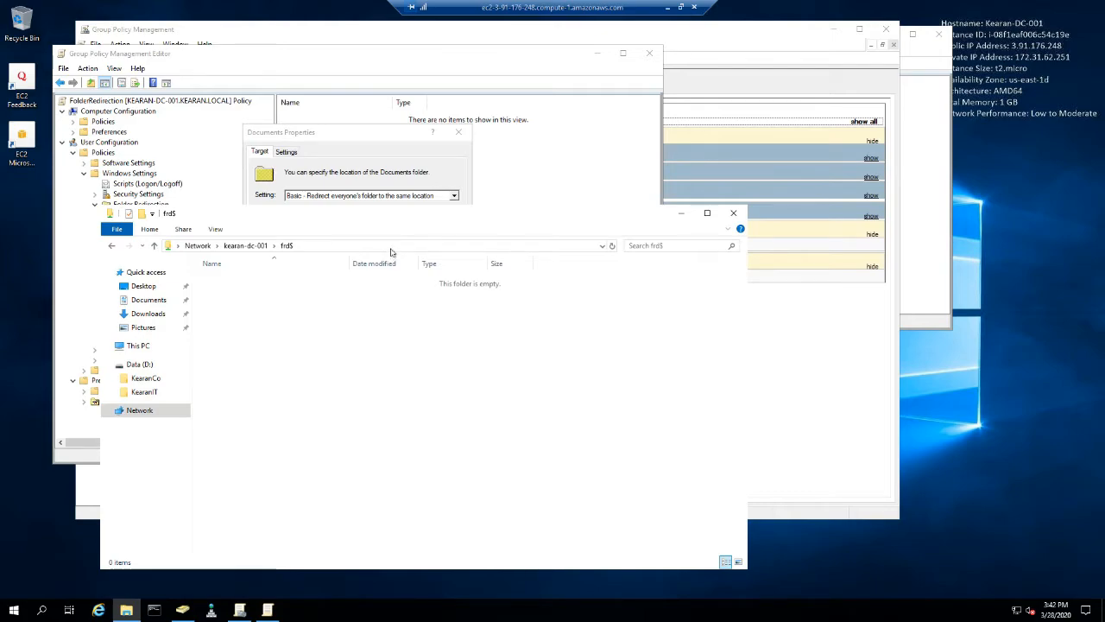
- Copy the share path into the Documents redirection as root path \\kearan-dc-001\frd$, apply it and accept the compatibility warning
{"action": "left_click", "coordinate": [393, 247]}
{"action": "key", "text": "ctrl+c"}
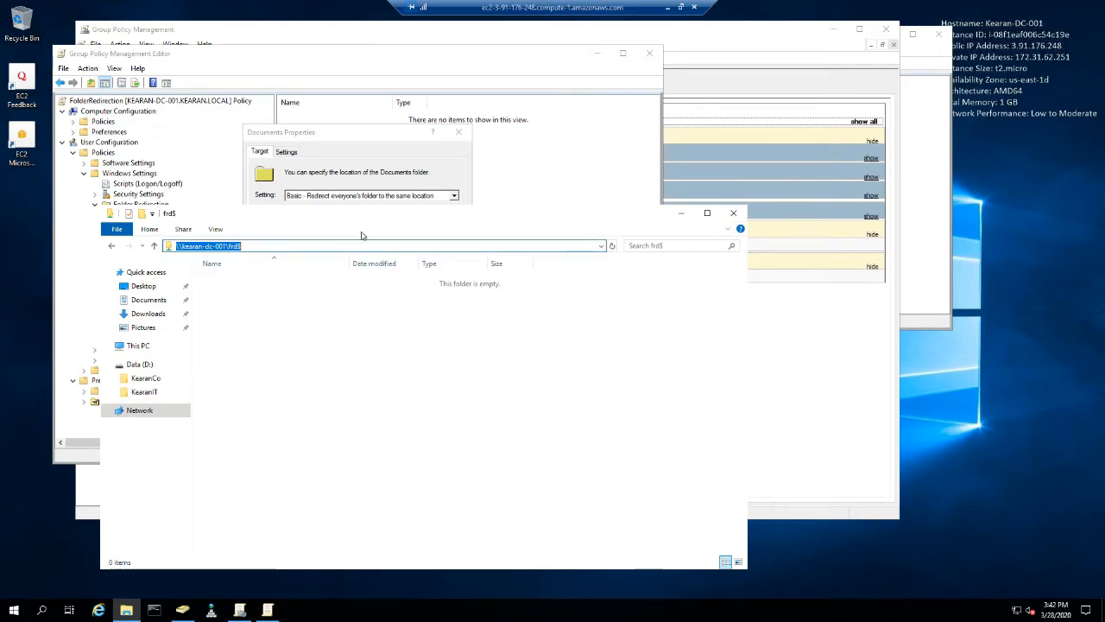
{"action": "left_click_drag", "start_coordinate": [383, 137], "coordinate": [621, 116]}
{"action": "left_click", "coordinate": [583, 272]}
{"action": "key", "text": "ctrl+v"}
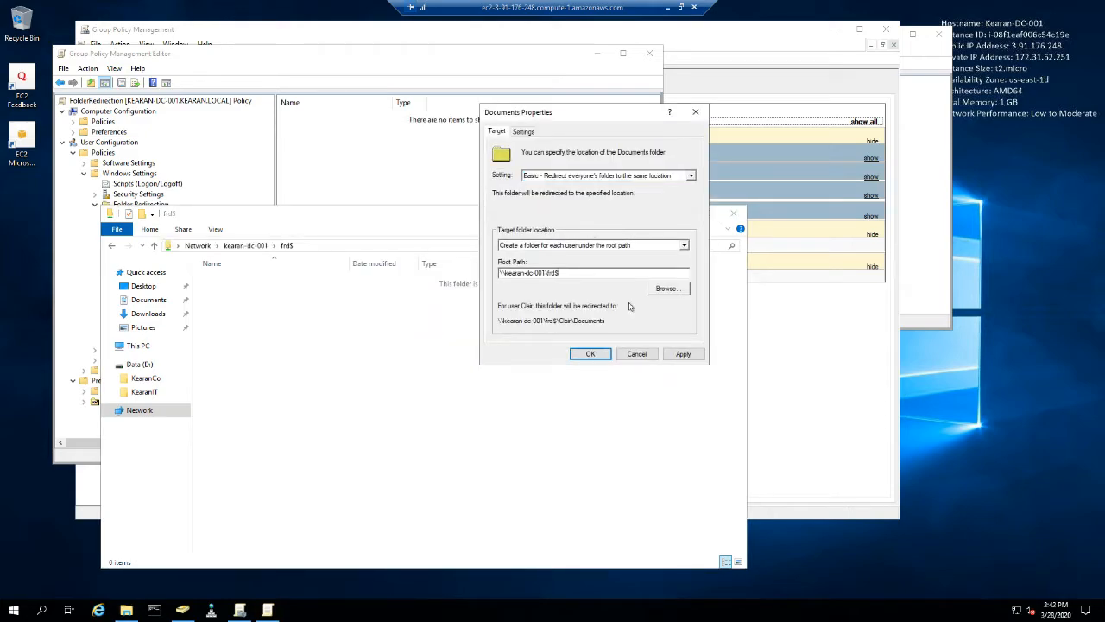
{"action": "left_click", "coordinate": [671, 357]}
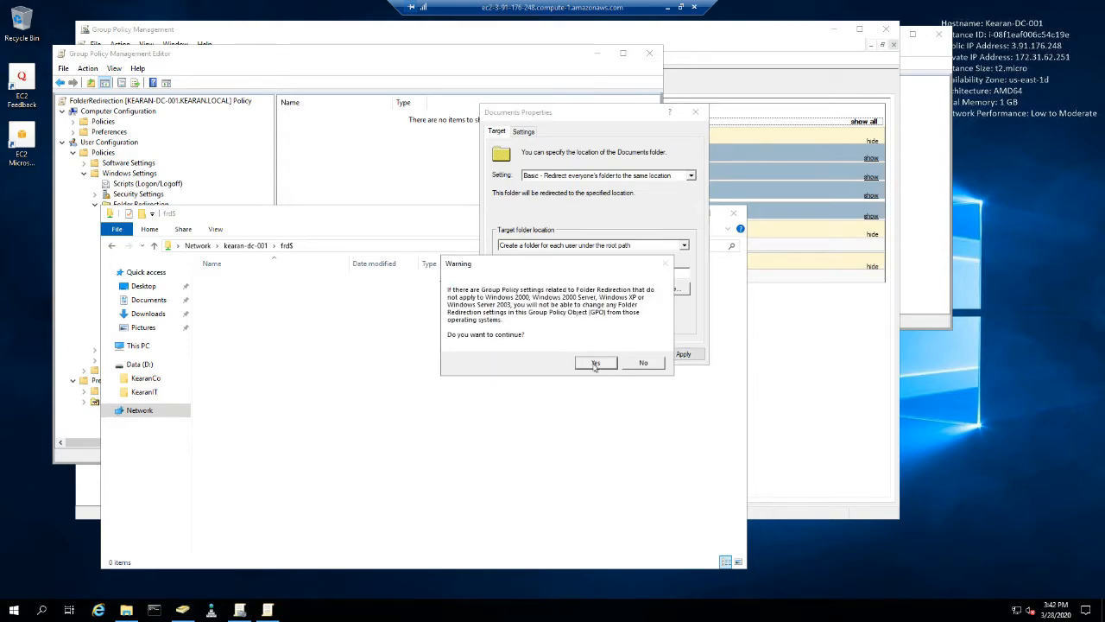
{"action": "left_click", "coordinate": [594, 366]}
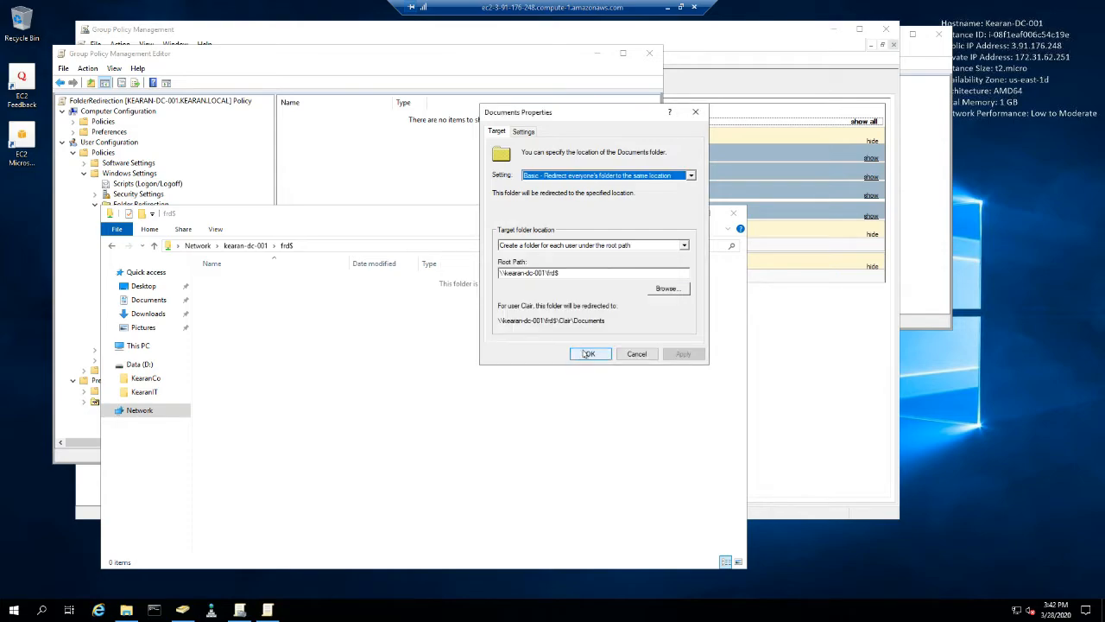
- Disable granting the user exclusive rights to Documents, save the redirection settings and close the frd$ share window
{"action": "left_click", "coordinate": [525, 132]}
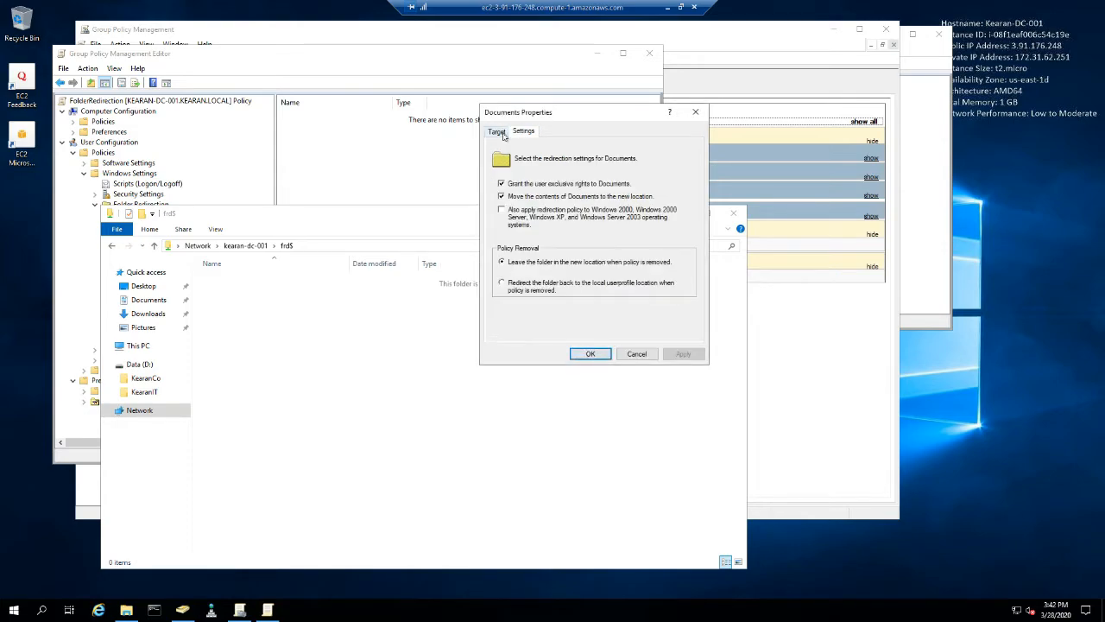
{"action": "left_click", "coordinate": [503, 134]}
{"action": "left_click", "coordinate": [523, 132]}
{"action": "left_click", "coordinate": [501, 184]}
{"action": "left_click", "coordinate": [678, 353]}
{"action": "left_click", "coordinate": [597, 360]}
{"action": "left_click", "coordinate": [590, 354]}
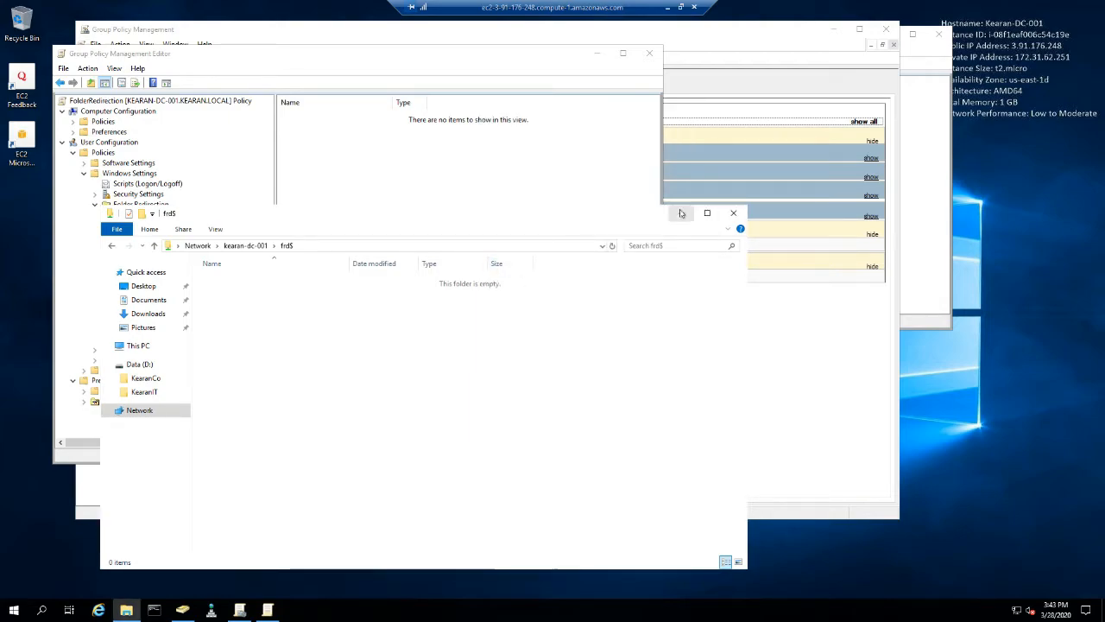
{"action": "left_click", "coordinate": [732, 215]}
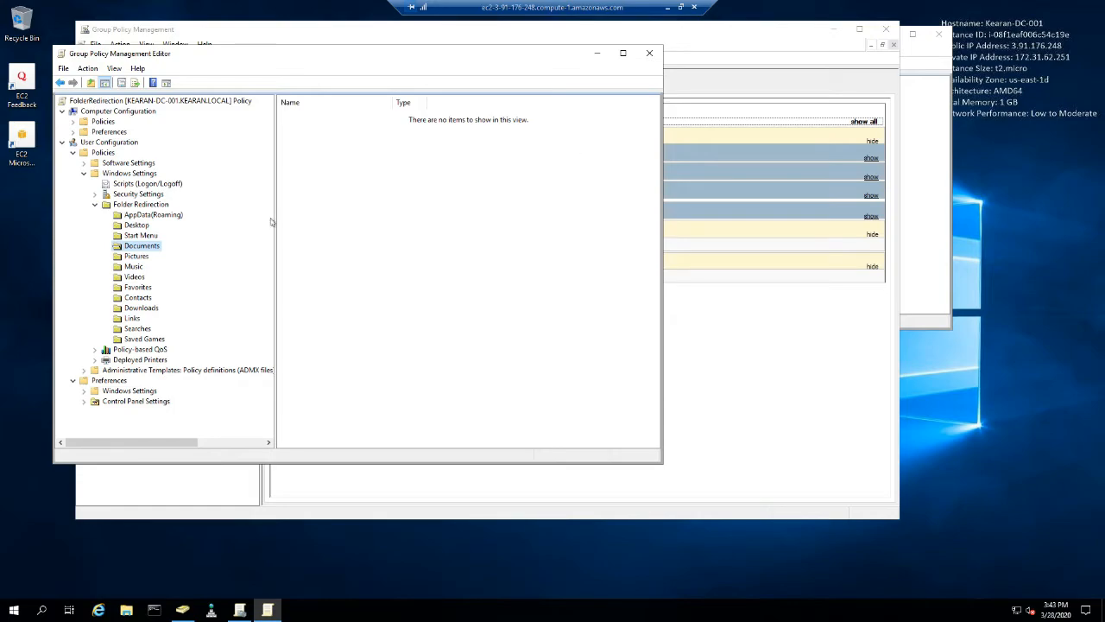
- Set the Pictures folder redirection to Follow the Documents folder, apply it and close its properties
{"action": "left_click", "coordinate": [135, 257]}
{"action": "right_click", "coordinate": [135, 259]}
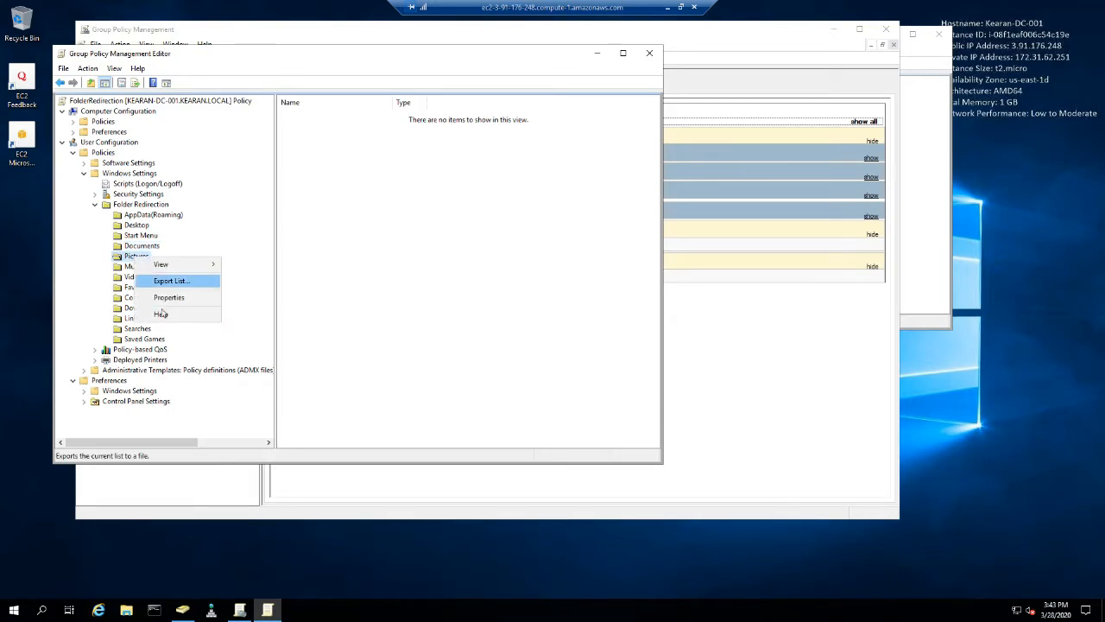
{"action": "left_click", "coordinate": [164, 296]}
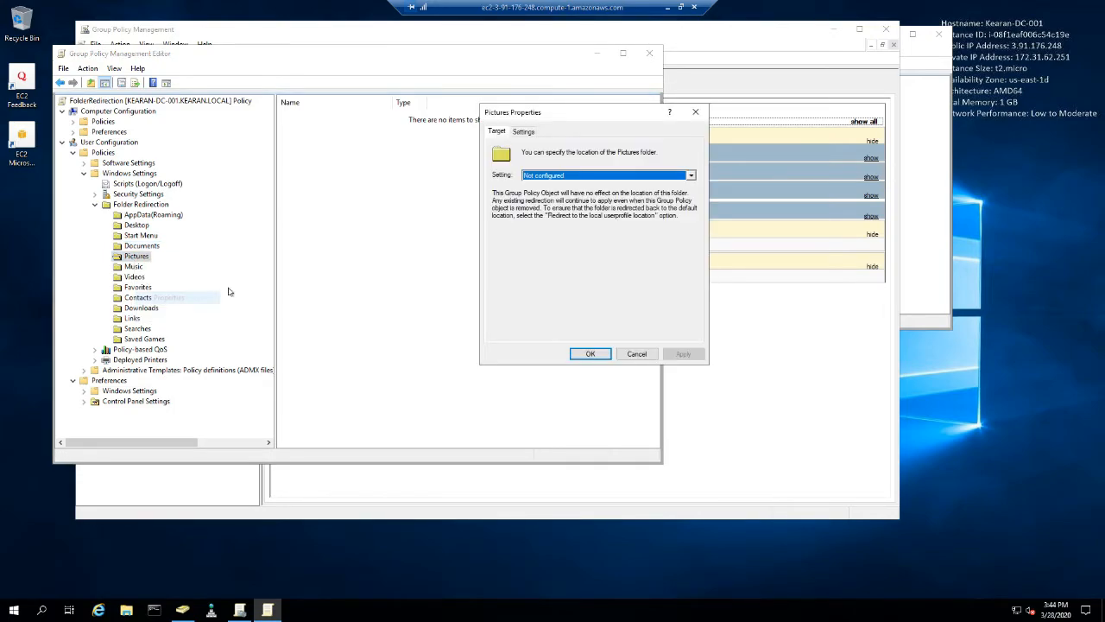
{"action": "left_click", "coordinate": [572, 179]}
{"action": "left_click", "coordinate": [580, 192]}
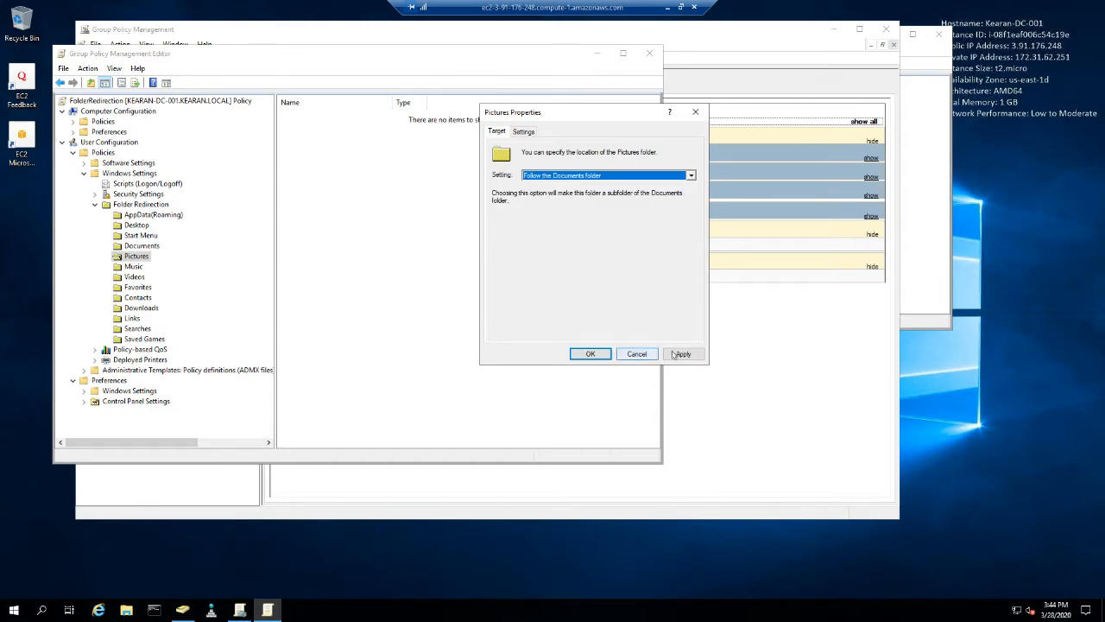
{"action": "left_click", "coordinate": [683, 354]}
{"action": "left_click", "coordinate": [597, 360]}
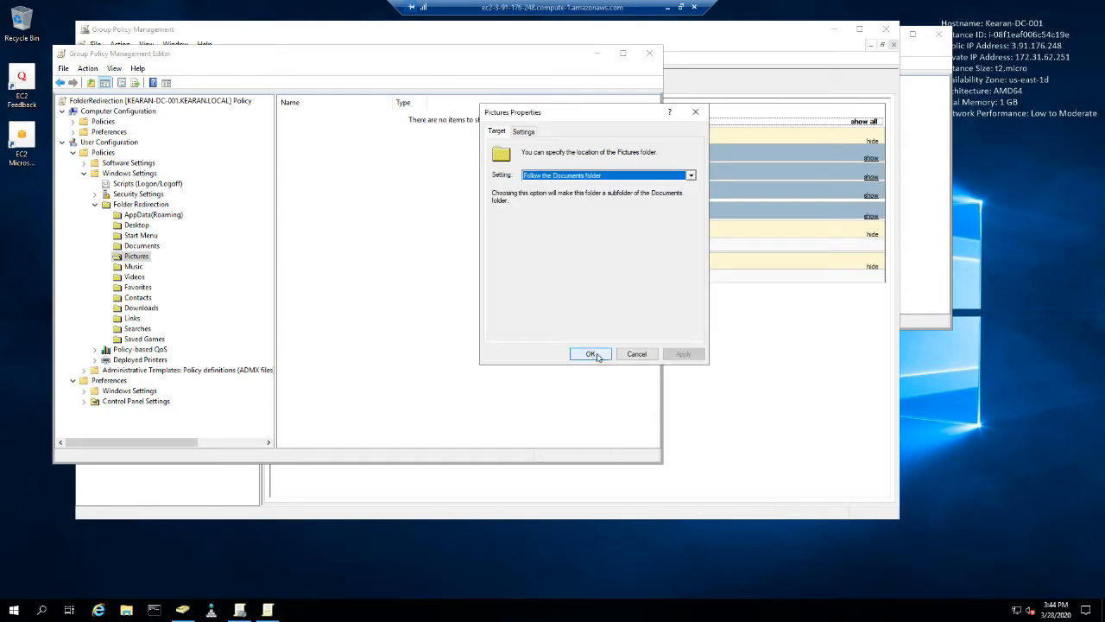
{"action": "left_click", "coordinate": [524, 133]}
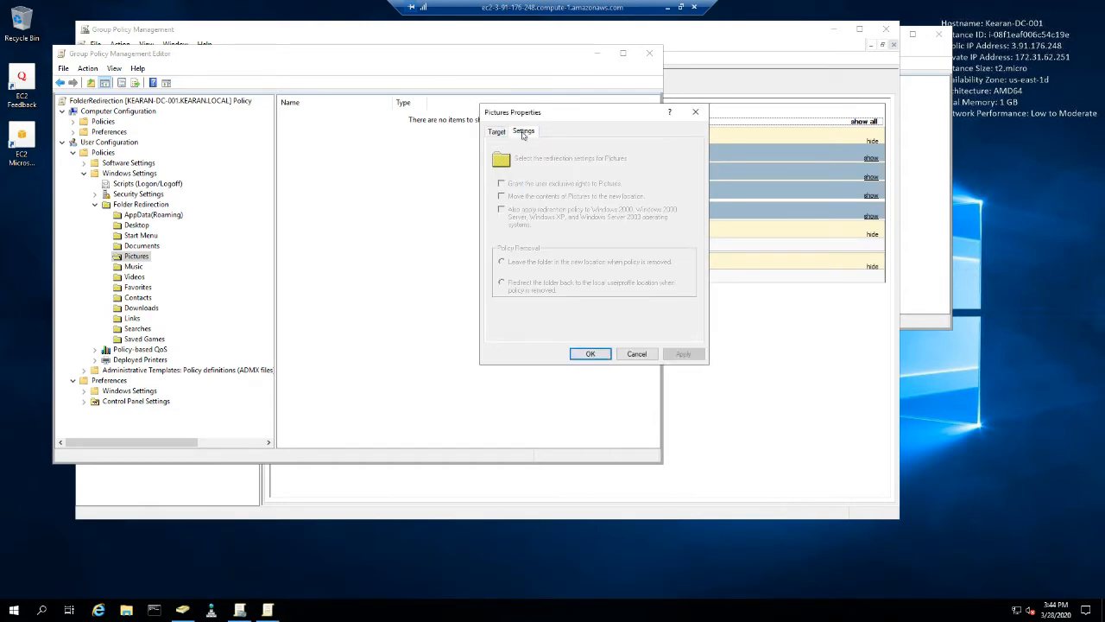
{"action": "left_click", "coordinate": [604, 351]}
- Set the Music folder redirection to Follow the Documents folder and save its properties
{"action": "right_click", "coordinate": [135, 268]}
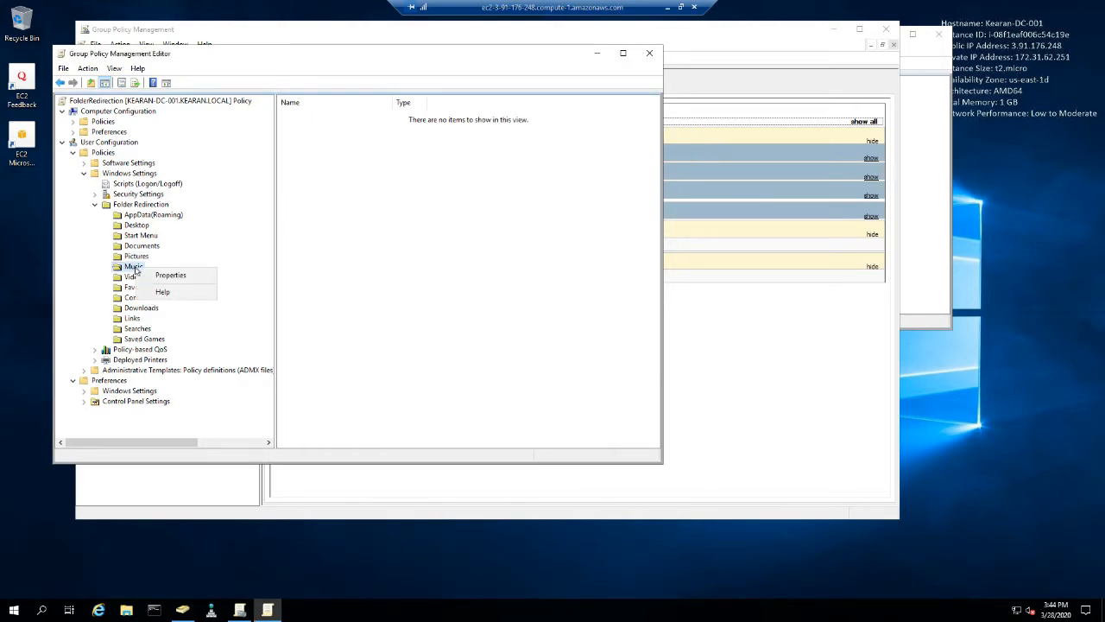
{"action": "left_click", "coordinate": [165, 275]}
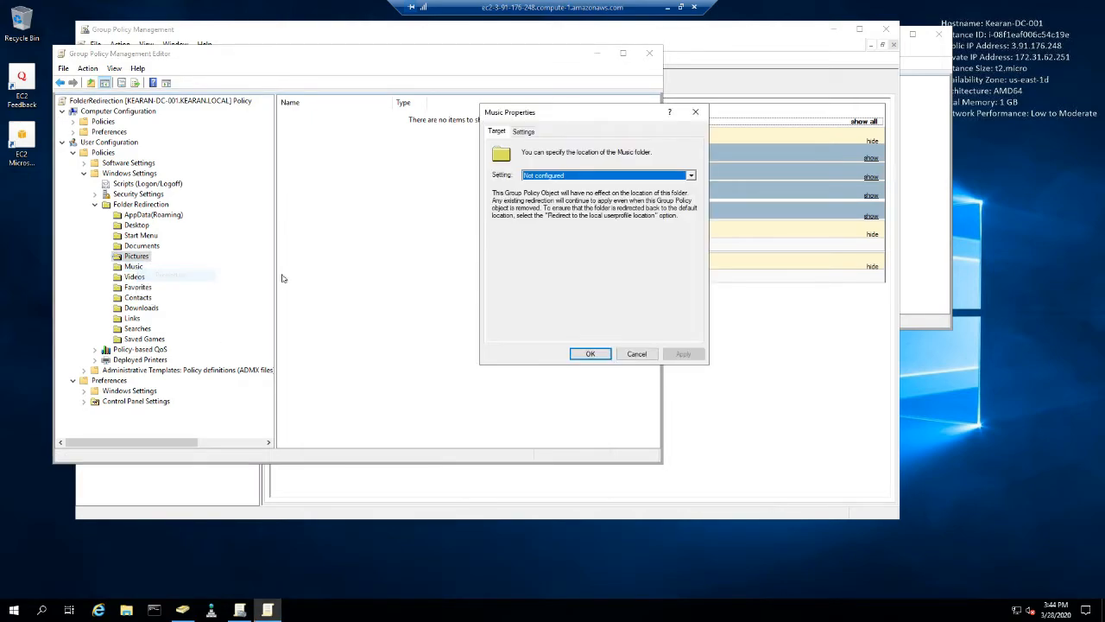
{"action": "left_click", "coordinate": [602, 177]}
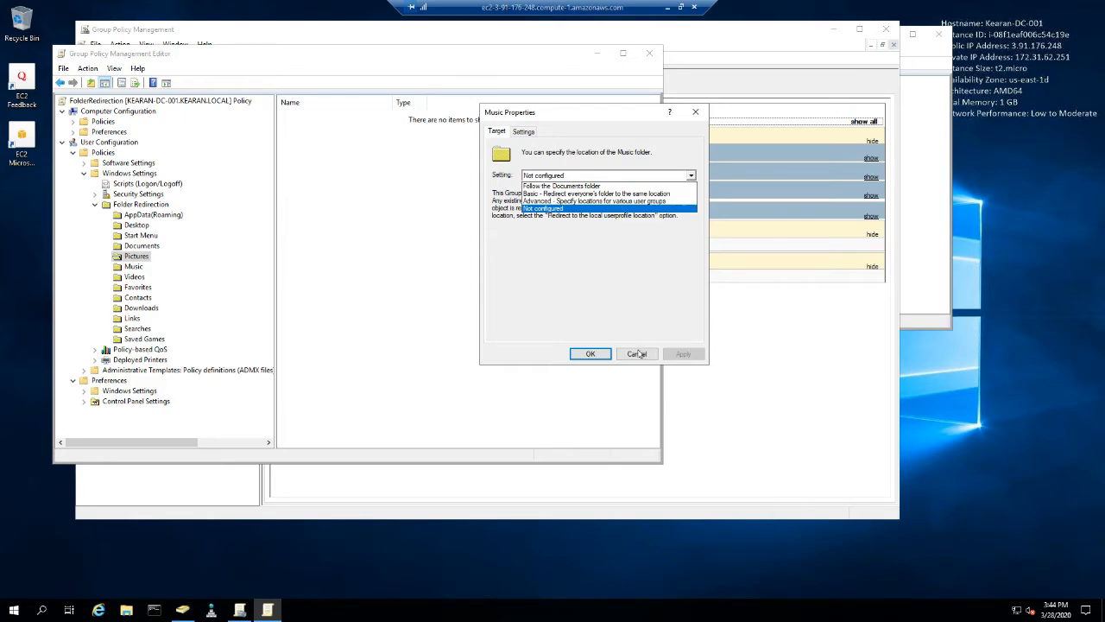
{"action": "left_click", "coordinate": [570, 185]}
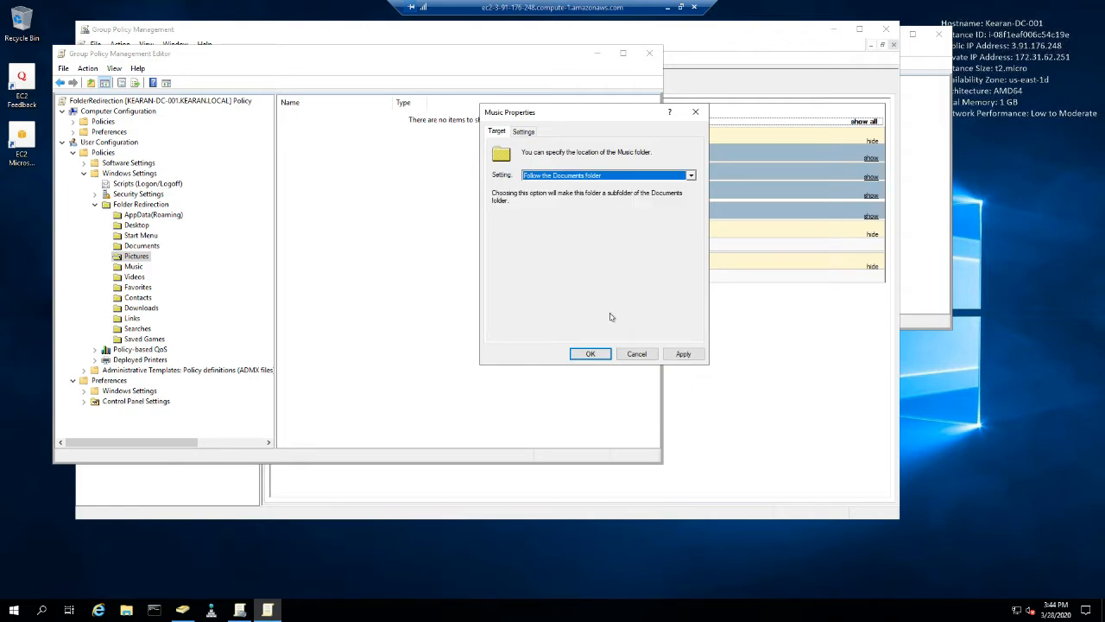
{"action": "left_click", "coordinate": [684, 354]}
{"action": "left_click", "coordinate": [596, 360]}
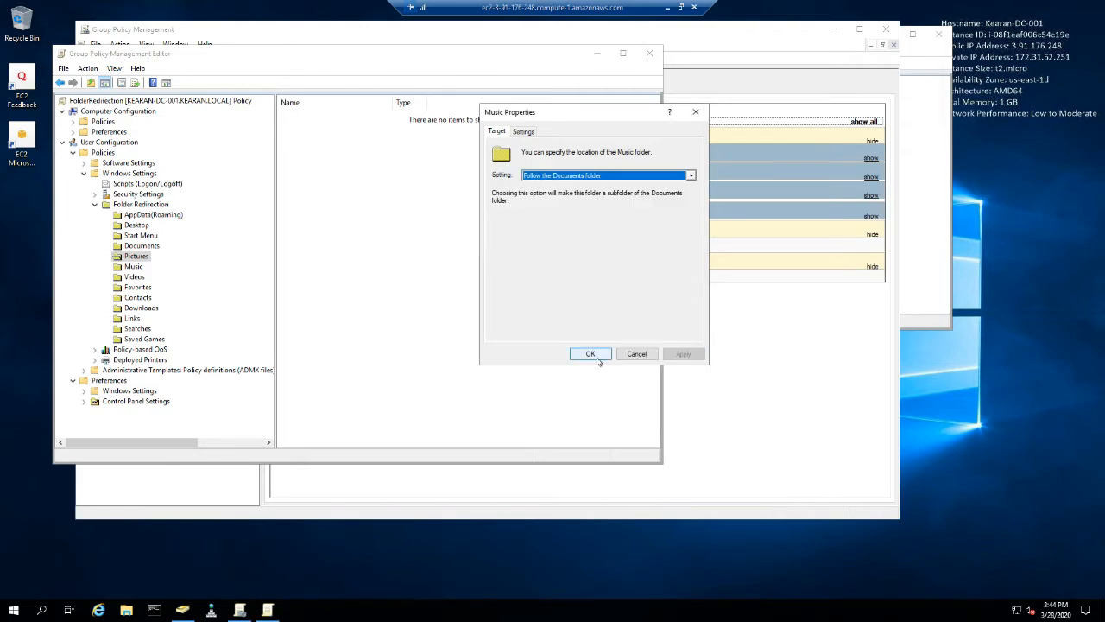
{"action": "left_click", "coordinate": [588, 355]}
{"action": "left_click", "coordinate": [133, 267]}
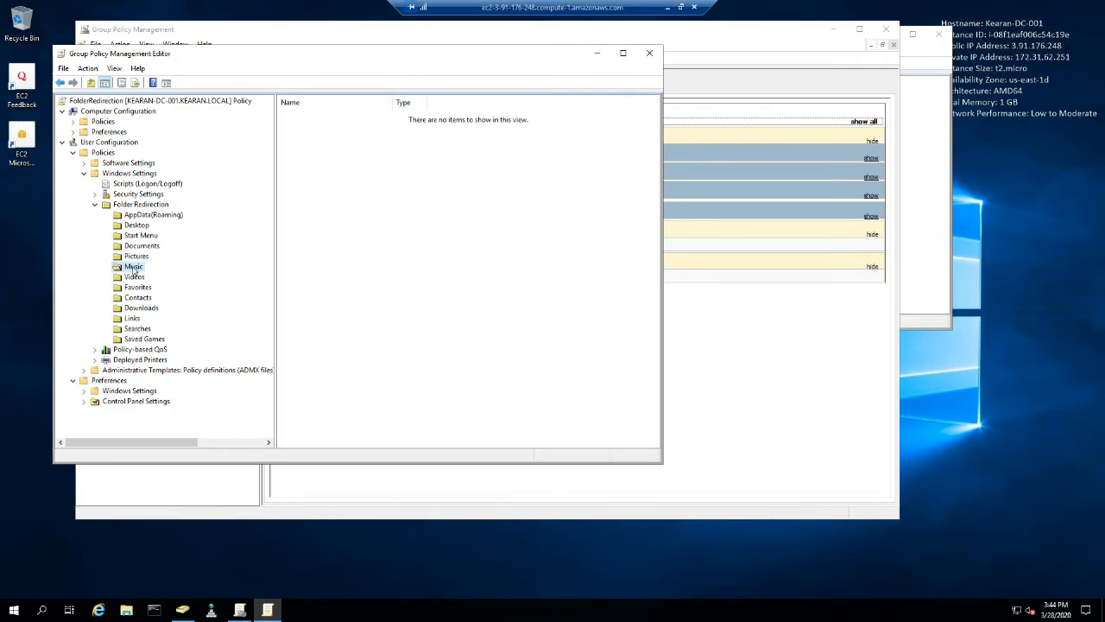
{"action": "right_click", "coordinate": [134, 269]}
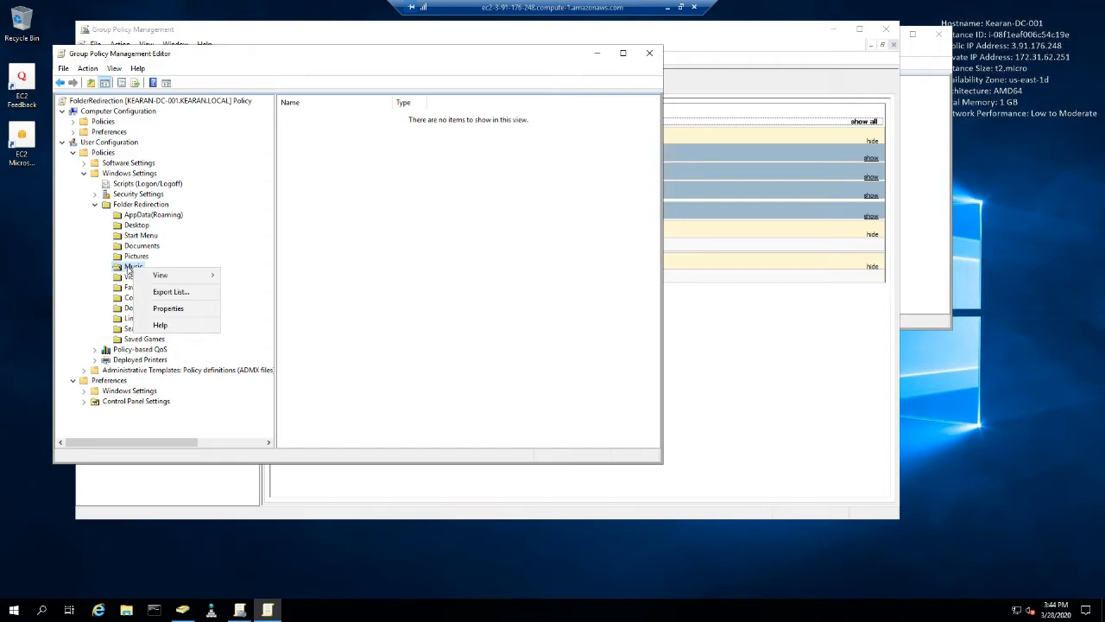
{"action": "left_click", "coordinate": [129, 270]}
{"action": "left_click", "coordinate": [136, 289]}
{"action": "left_click", "coordinate": [135, 278]}
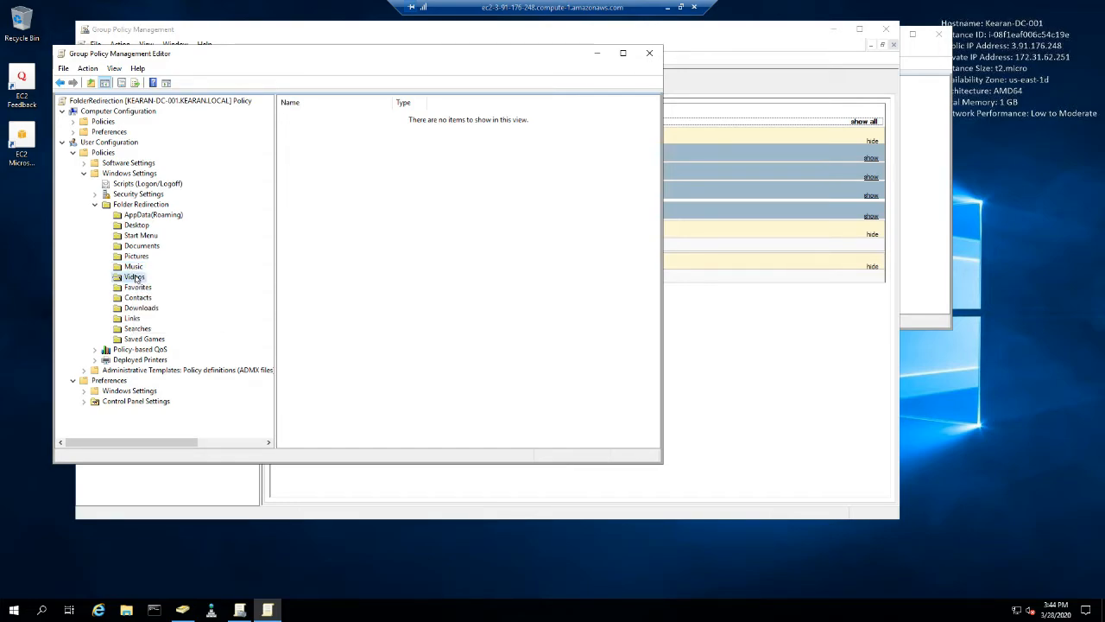
- Examine the redirection options offered for the Favorites folder and close its properties without changing anything
{"action": "left_click", "coordinate": [131, 287]}
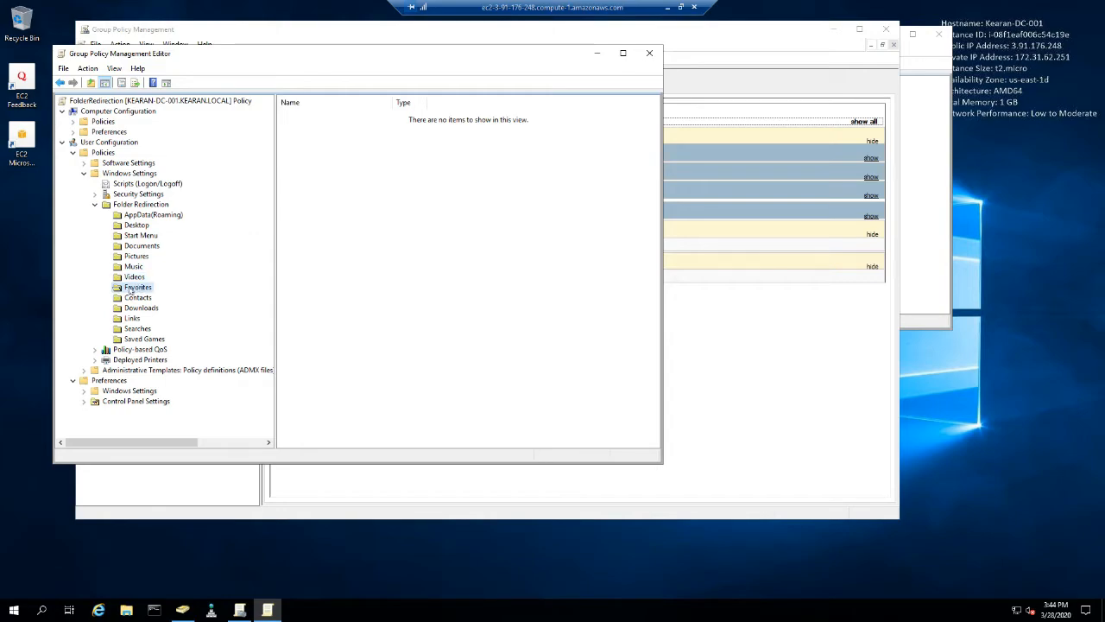
{"action": "right_click", "coordinate": [130, 290]}
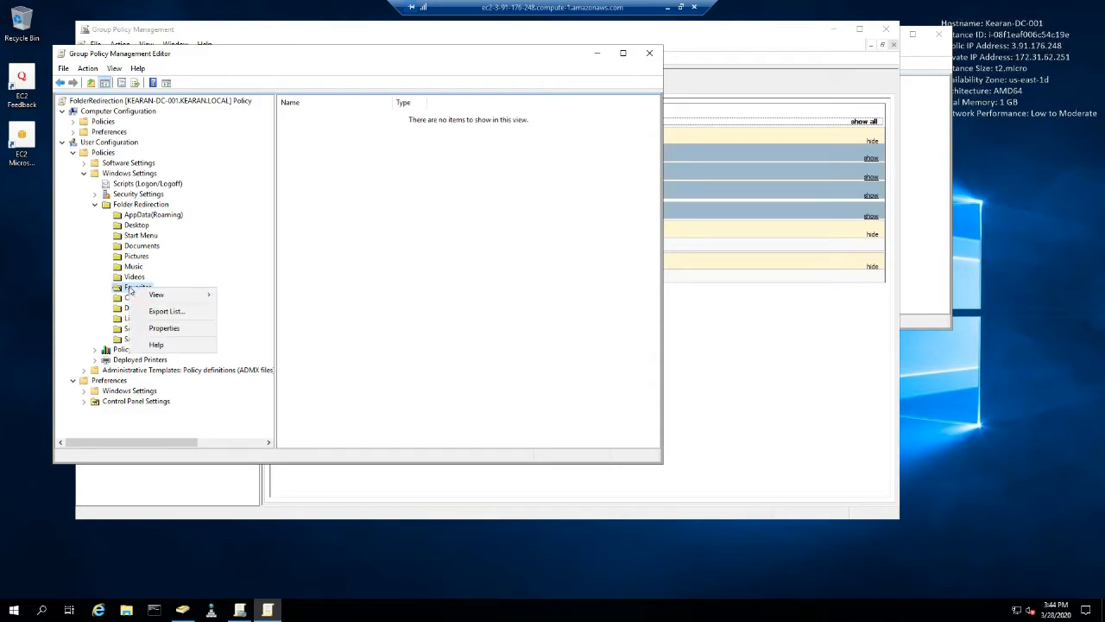
{"action": "left_click", "coordinate": [164, 328]}
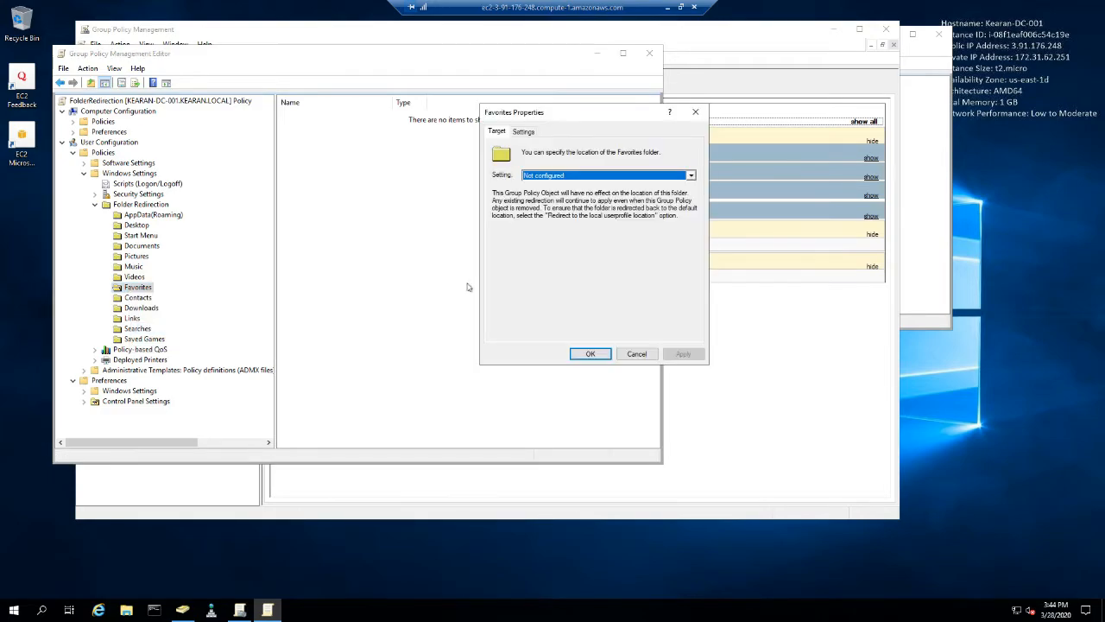
{"action": "left_click", "coordinate": [562, 176]}
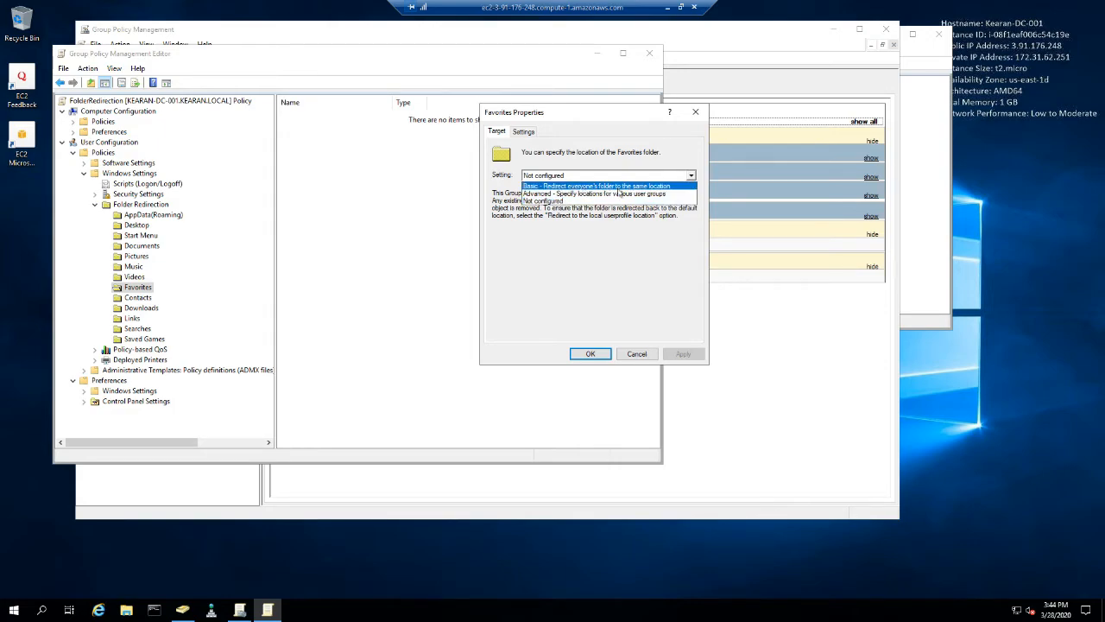
{"action": "left_click", "coordinate": [636, 355]}
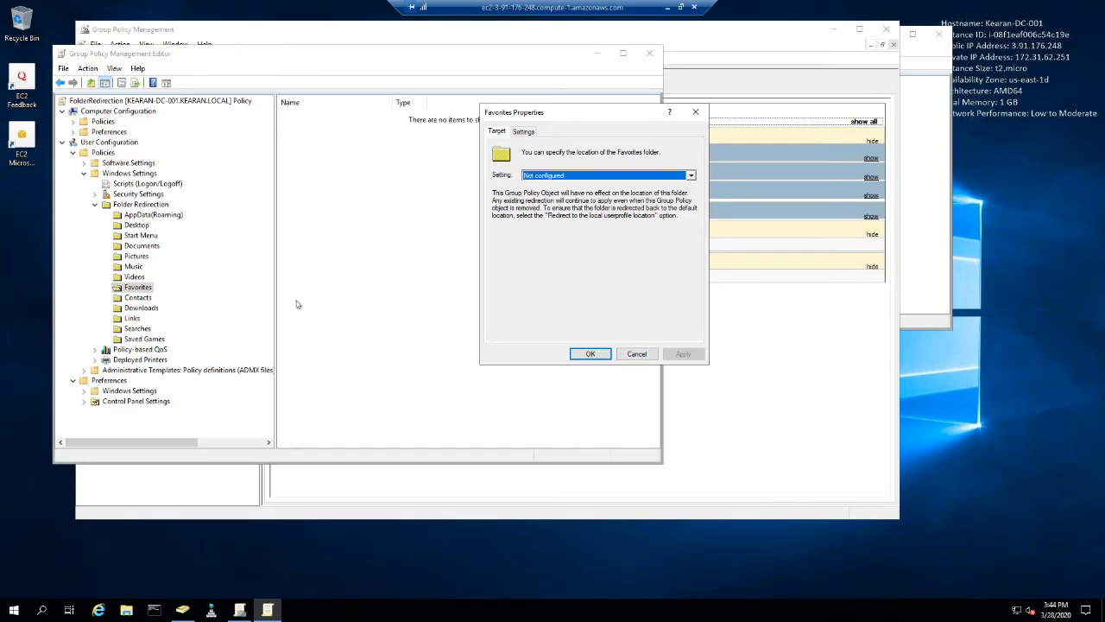
{"action": "left_click", "coordinate": [635, 354]}
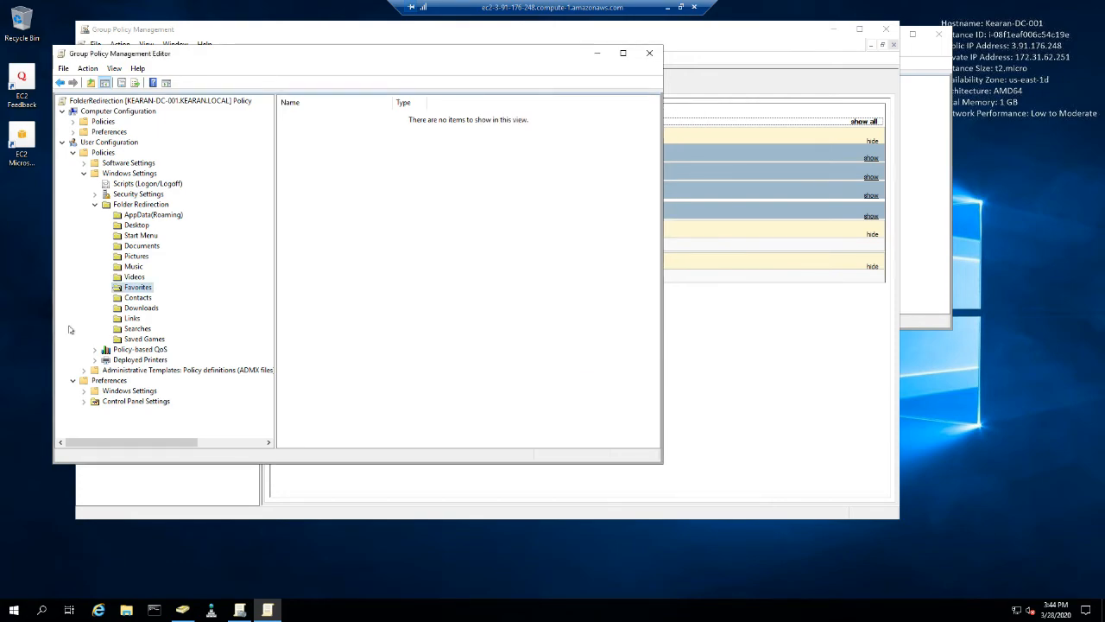
- Collapse the Folder Redirection branch under the user Windows Settings in the policy tree
{"action": "left_click", "coordinate": [137, 298]}
{"action": "left_click", "coordinate": [138, 309]}
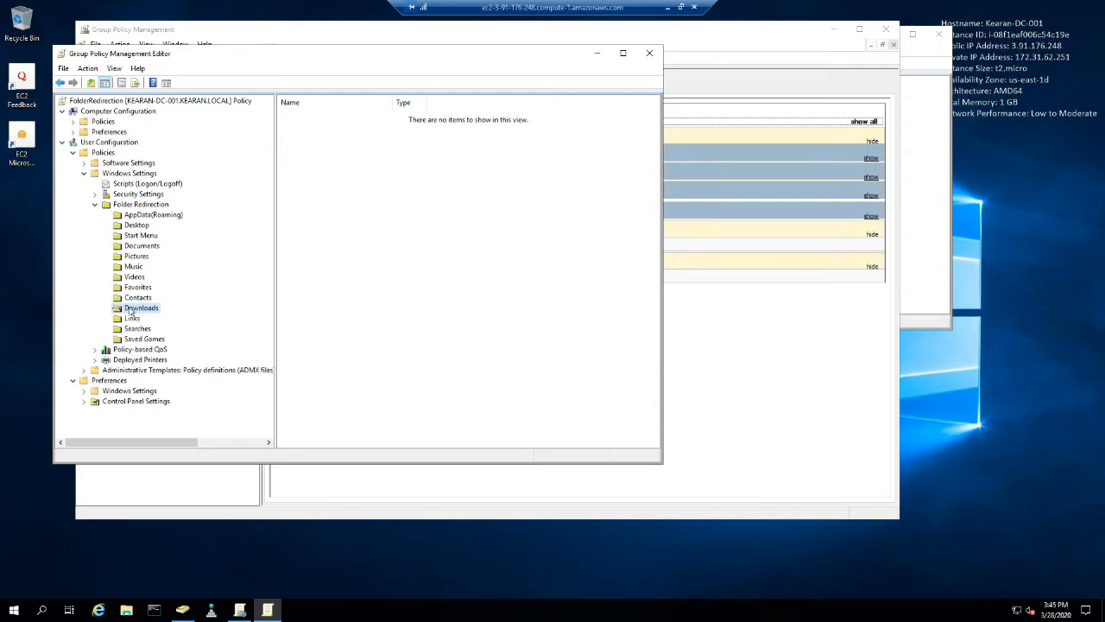
{"action": "left_click", "coordinate": [133, 288]}
{"action": "left_click", "coordinate": [135, 298]}
{"action": "left_click", "coordinate": [140, 309]}
{"action": "left_click", "coordinate": [95, 205]}
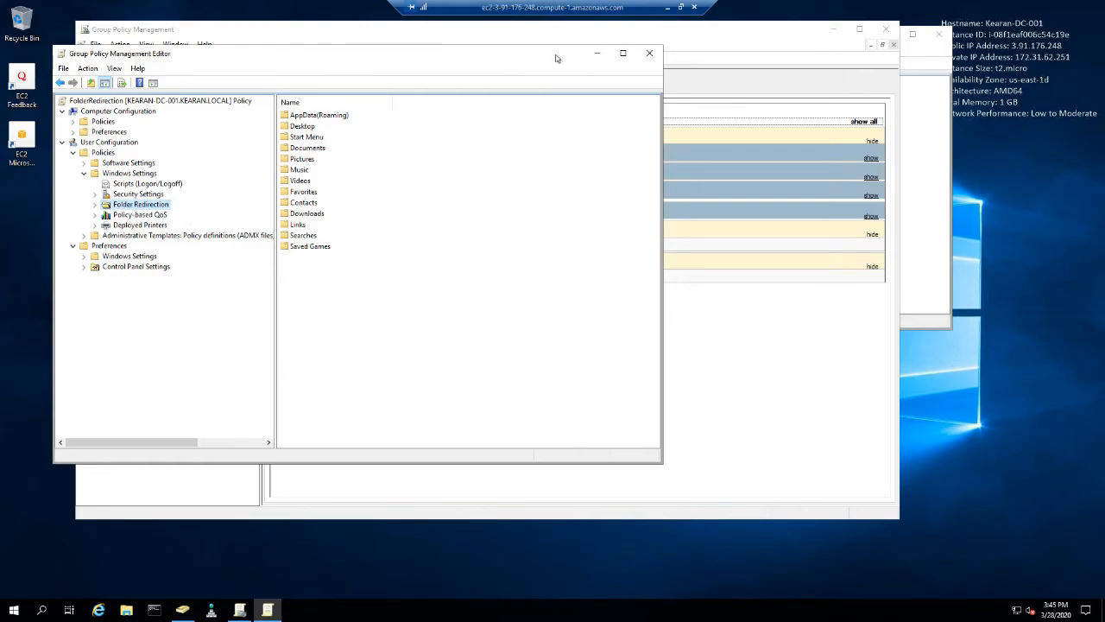
- Close the policy editor and link the existing FolderRedirection GPO to the Employees OU
{"action": "left_click", "coordinate": [649, 52]}
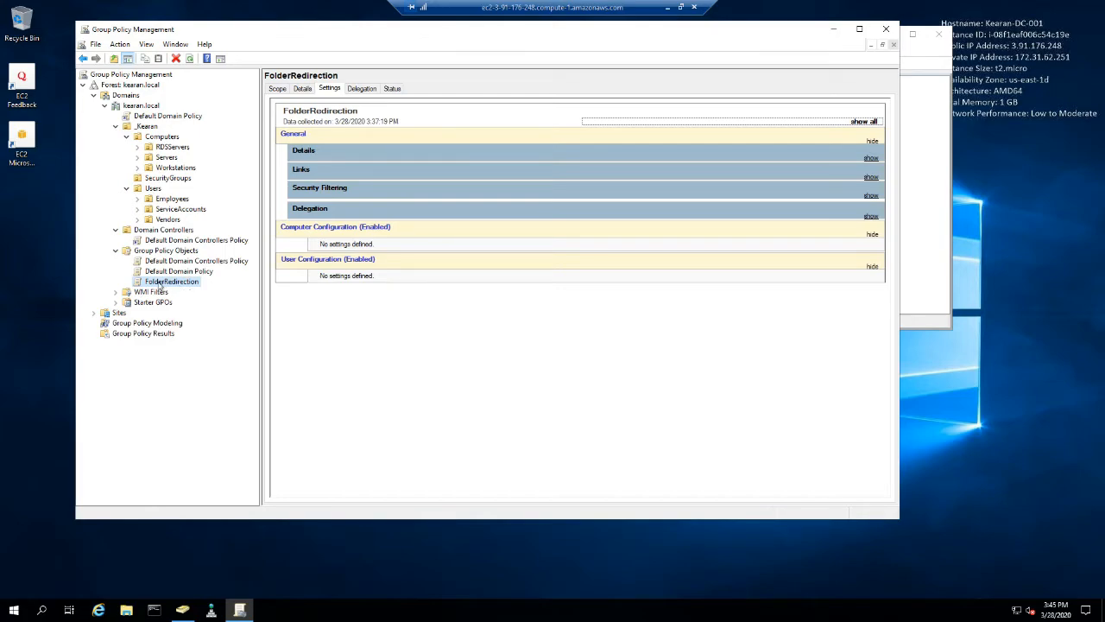
{"action": "left_click_drag", "start_coordinate": [159, 287], "coordinate": [185, 280]}
{"action": "right_click", "coordinate": [171, 200]}
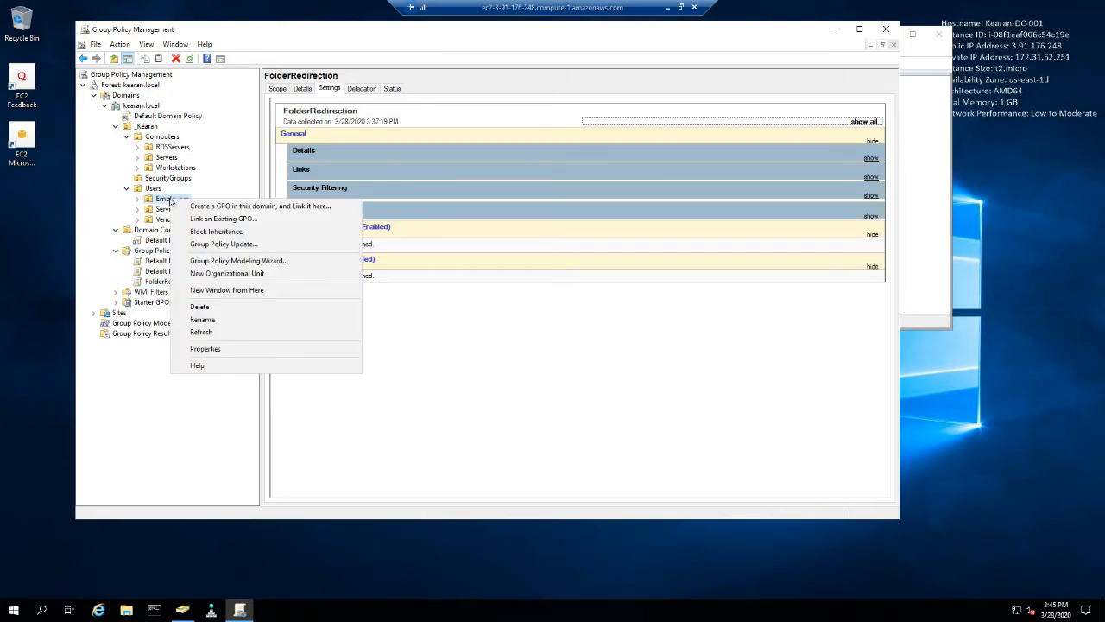
{"action": "left_click", "coordinate": [232, 221]}
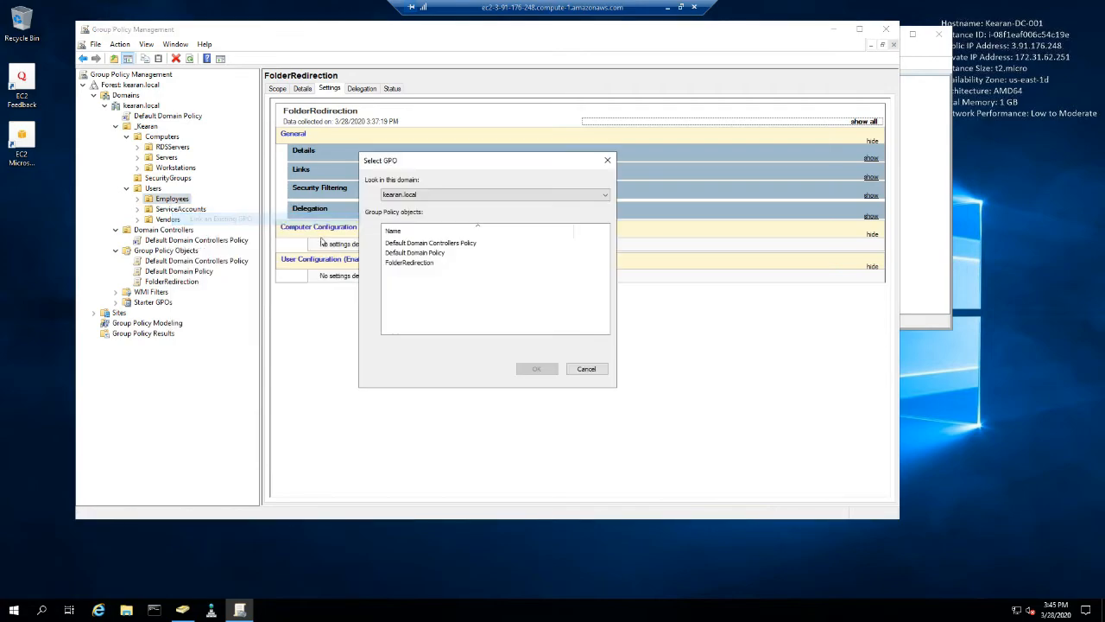
{"action": "left_click", "coordinate": [420, 263]}
{"action": "left_click", "coordinate": [535, 372]}
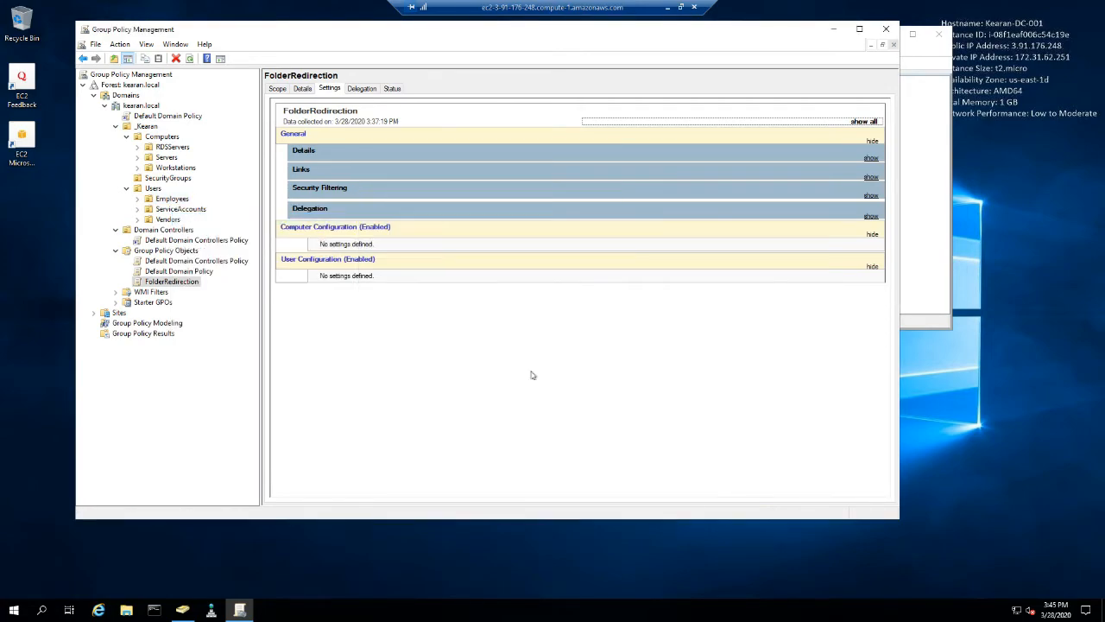
- Check which GPOs are linked to the Employees, ServiceAccounts and Vendors OUs
{"action": "left_click", "coordinate": [170, 200]}
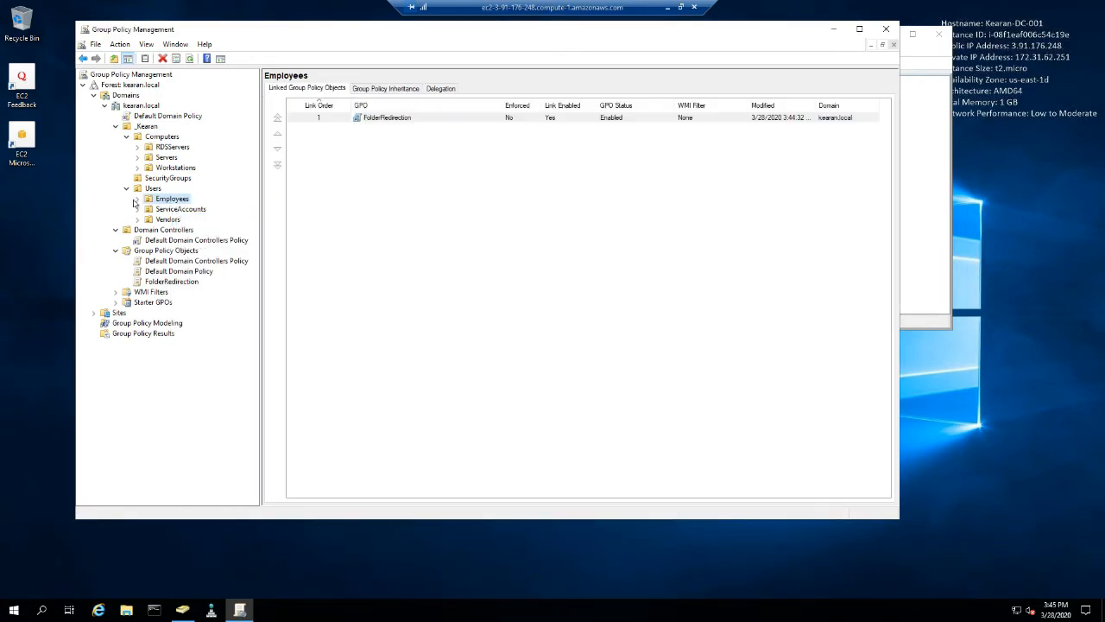
{"action": "left_click", "coordinate": [137, 199]}
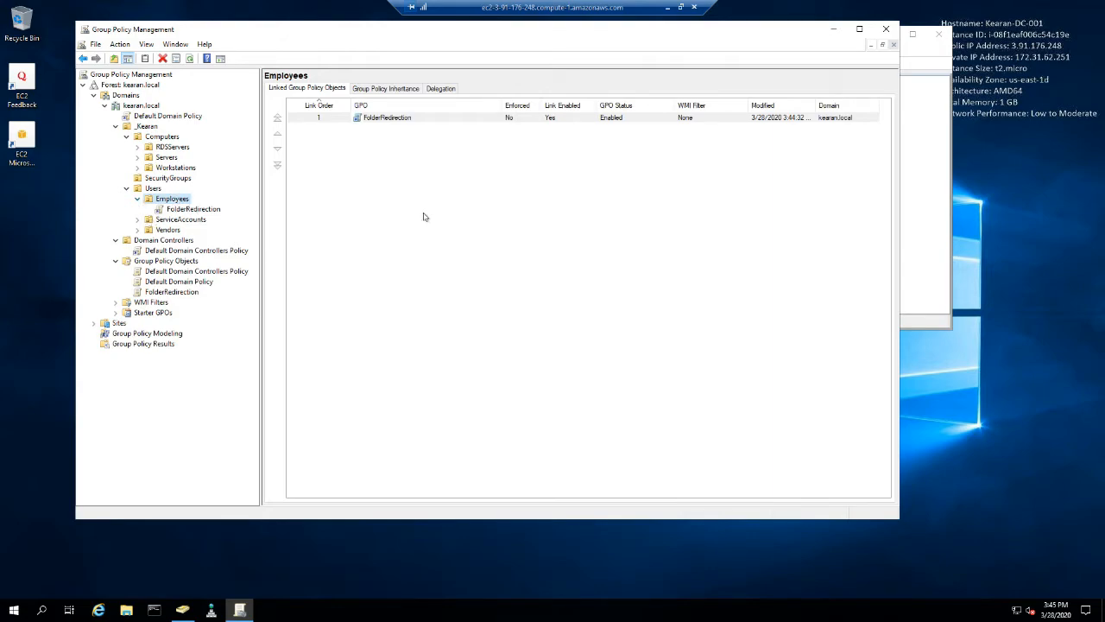
{"action": "left_click", "coordinate": [173, 223]}
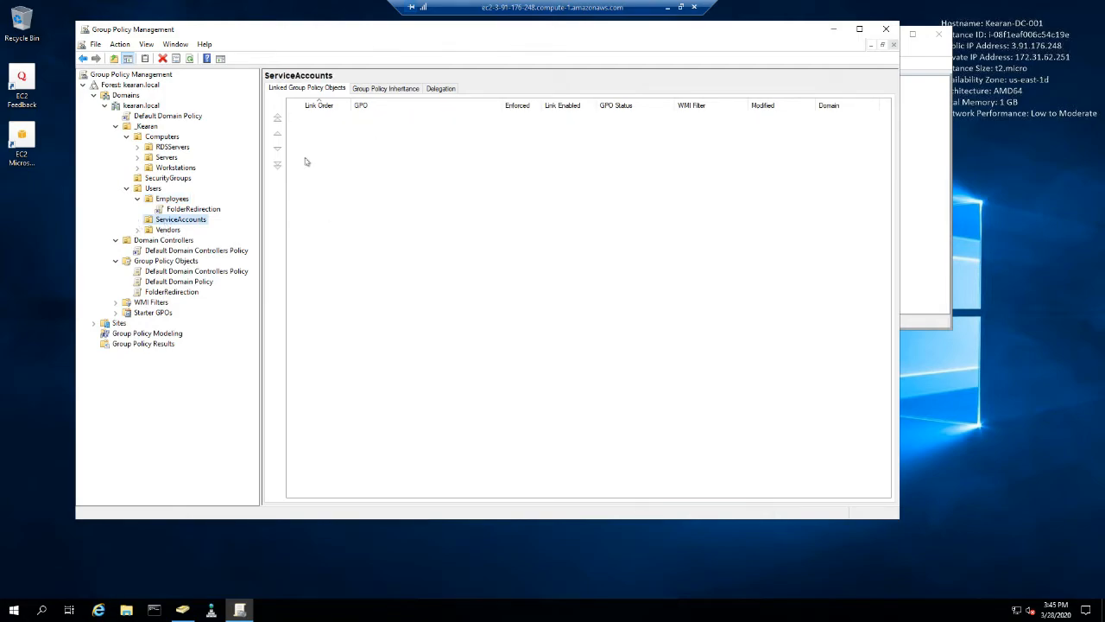
{"action": "left_click", "coordinate": [144, 231]}
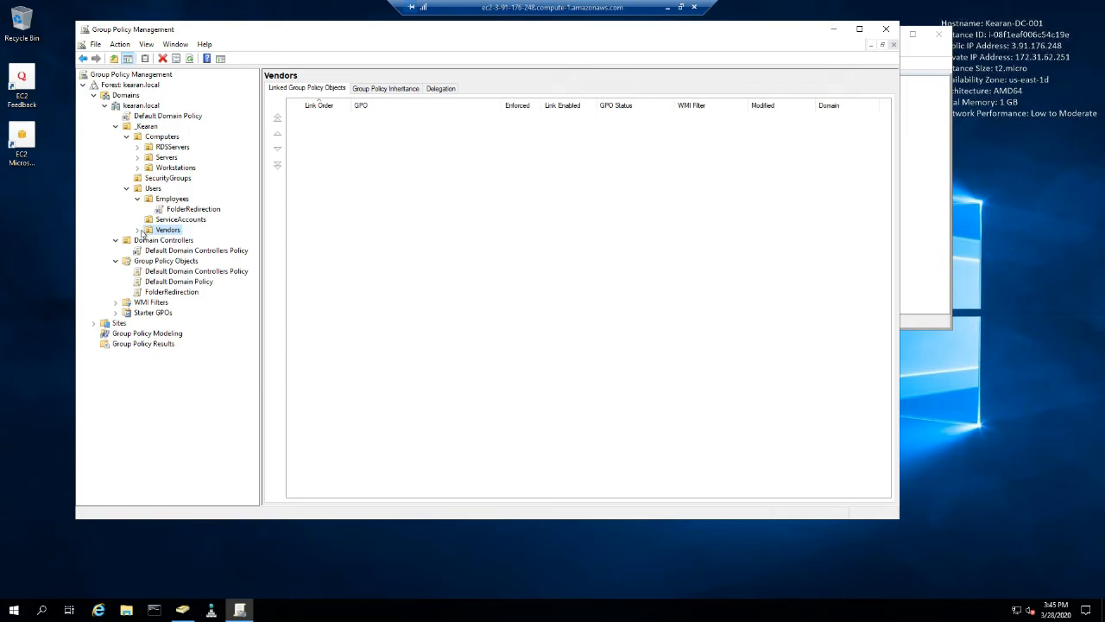
{"action": "left_click", "coordinate": [173, 199]}
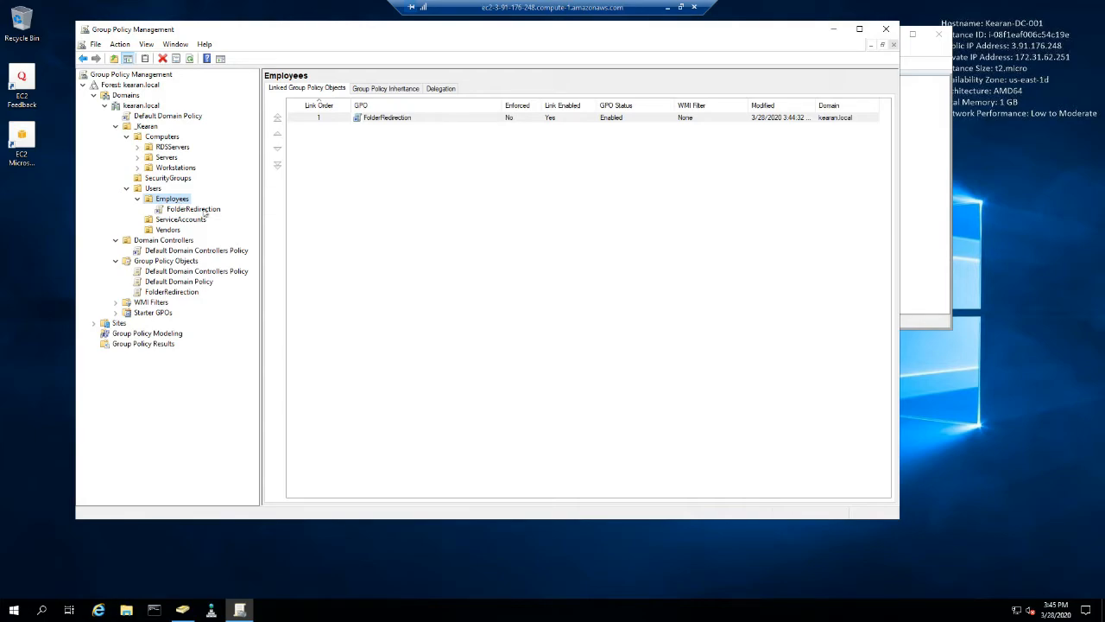
- Review the FolderRedirection GPO's settings report and its scope, including the security filtering entry
{"action": "left_click", "coordinate": [165, 293]}
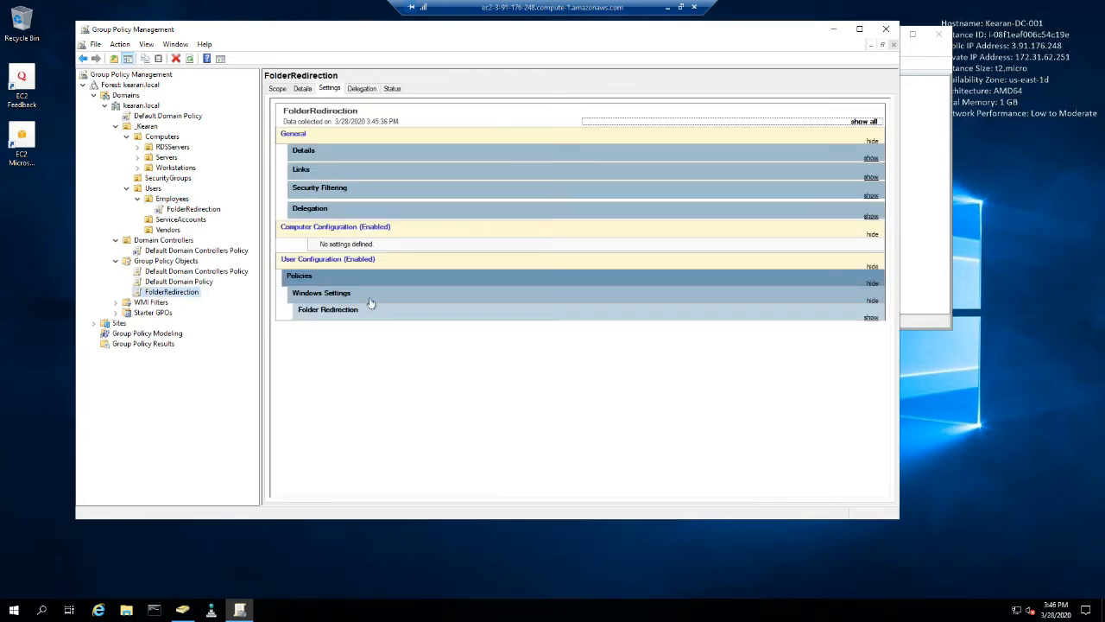
{"action": "left_click", "coordinate": [278, 89]}
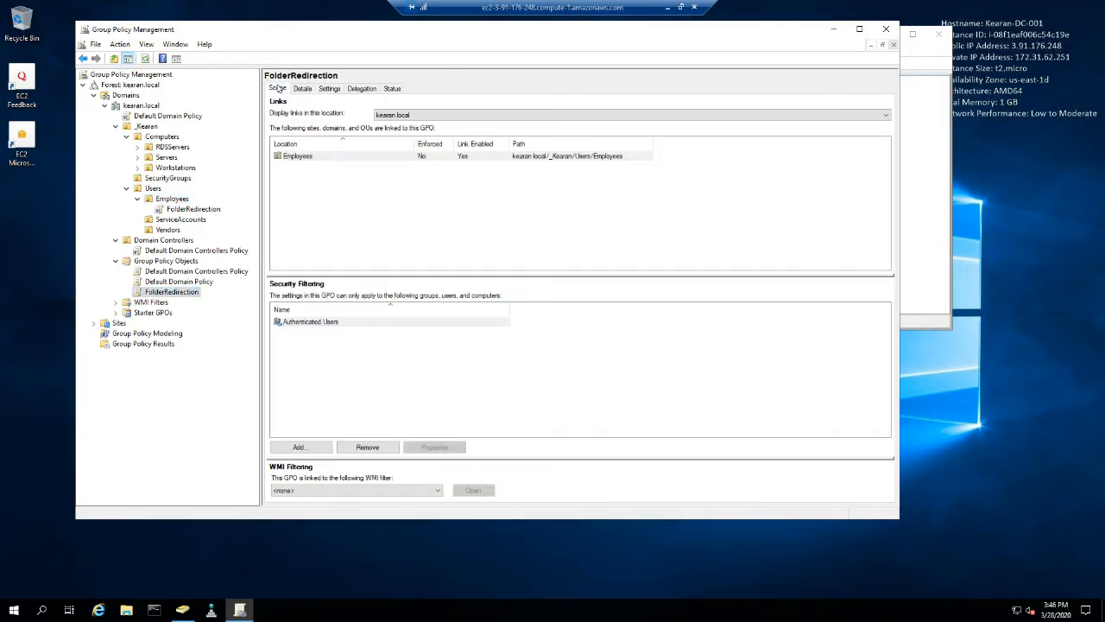
{"action": "left_click", "coordinate": [304, 322]}
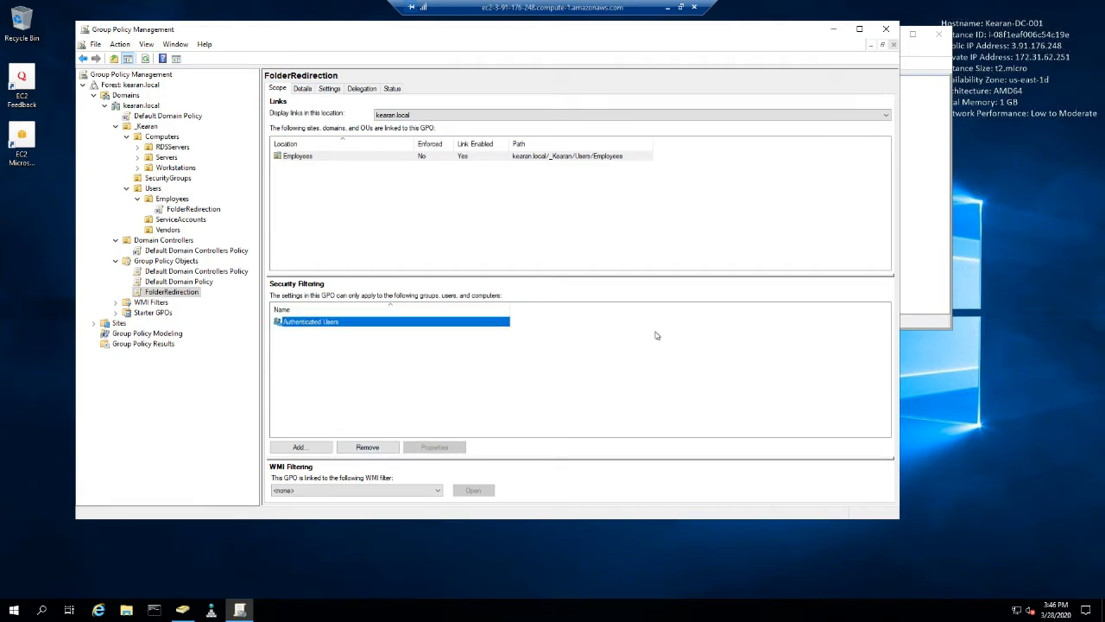
- Switch to Active Directory Users and Computers and check the full name of the group in the SecurityGroups OU, widening the Name column
{"action": "left_click", "coordinate": [182, 610]}
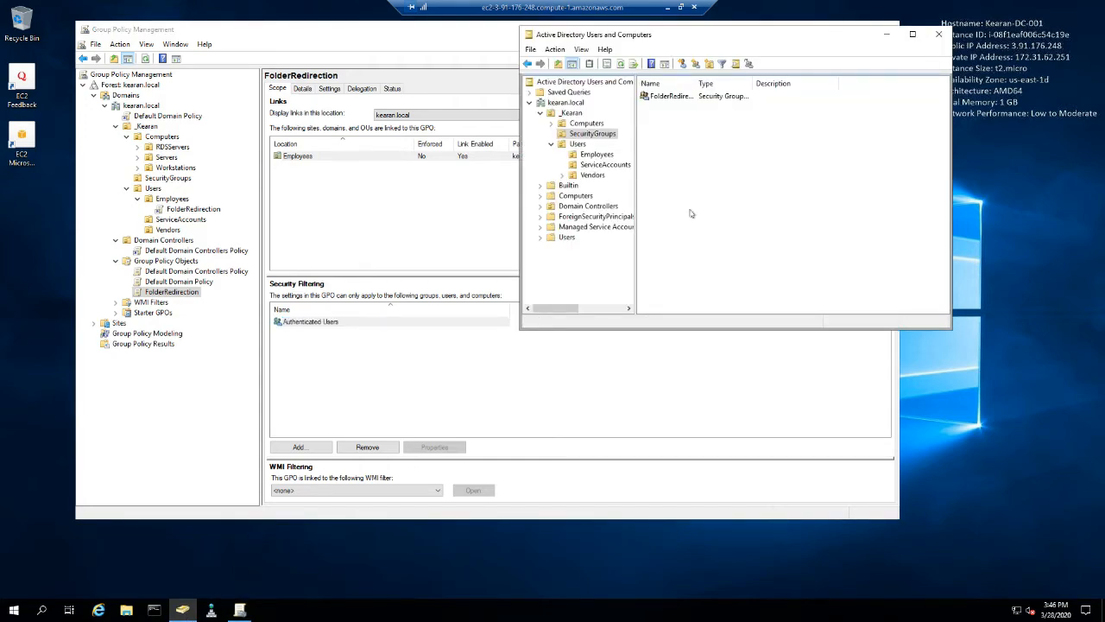
{"action": "left_click", "coordinate": [671, 99]}
{"action": "left_click_drag", "start_coordinate": [696, 82], "coordinate": [742, 83]}
{"action": "left_click", "coordinate": [660, 104]}
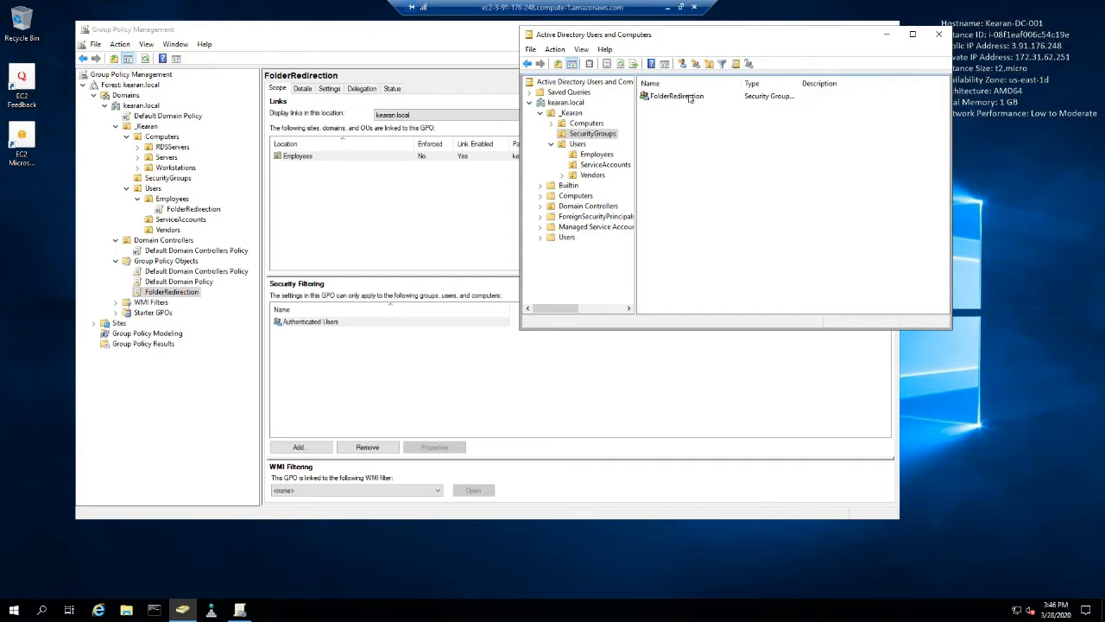
{"action": "left_click", "coordinate": [689, 97]}
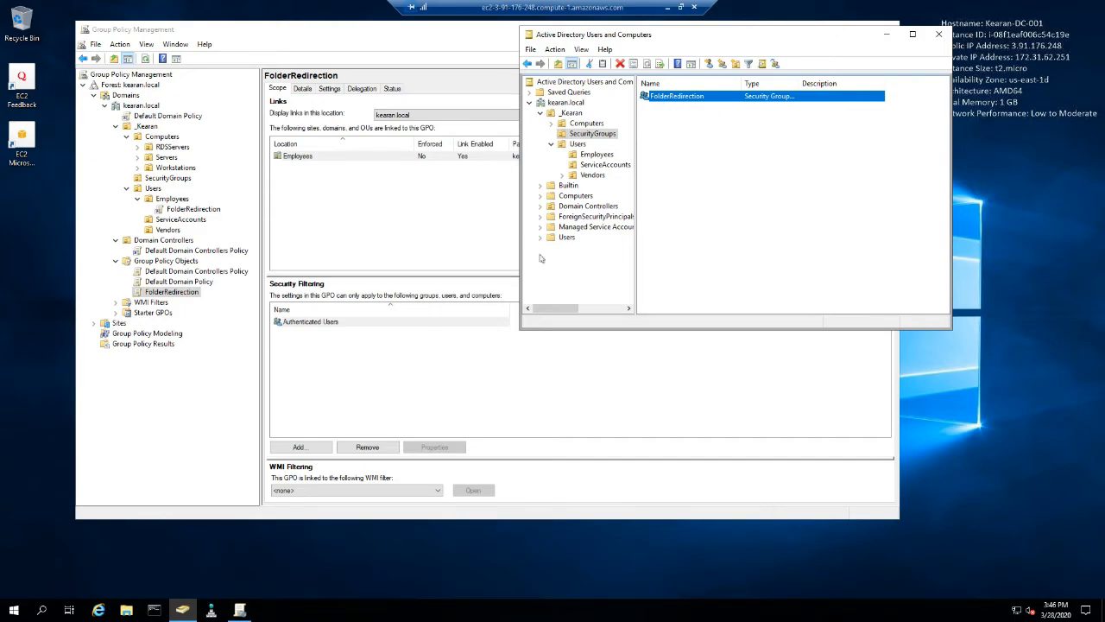
- Return to Group Policy Management and remove Authenticated Users from the FolderRedirection GPO's security filtering
{"action": "left_click", "coordinate": [326, 326]}
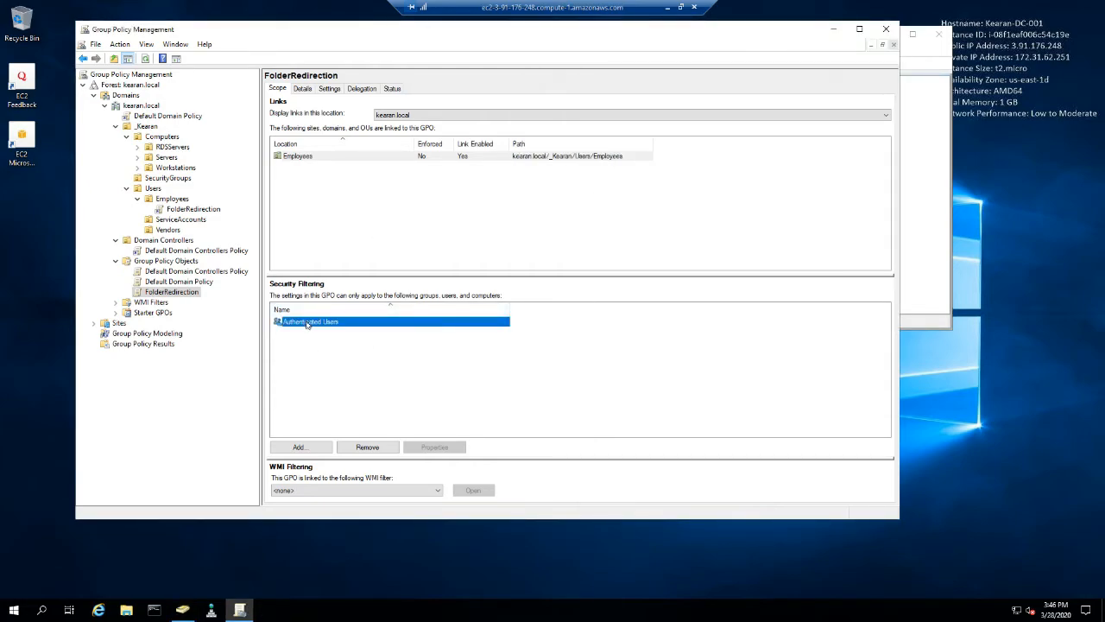
{"action": "left_click", "coordinate": [360, 451]}
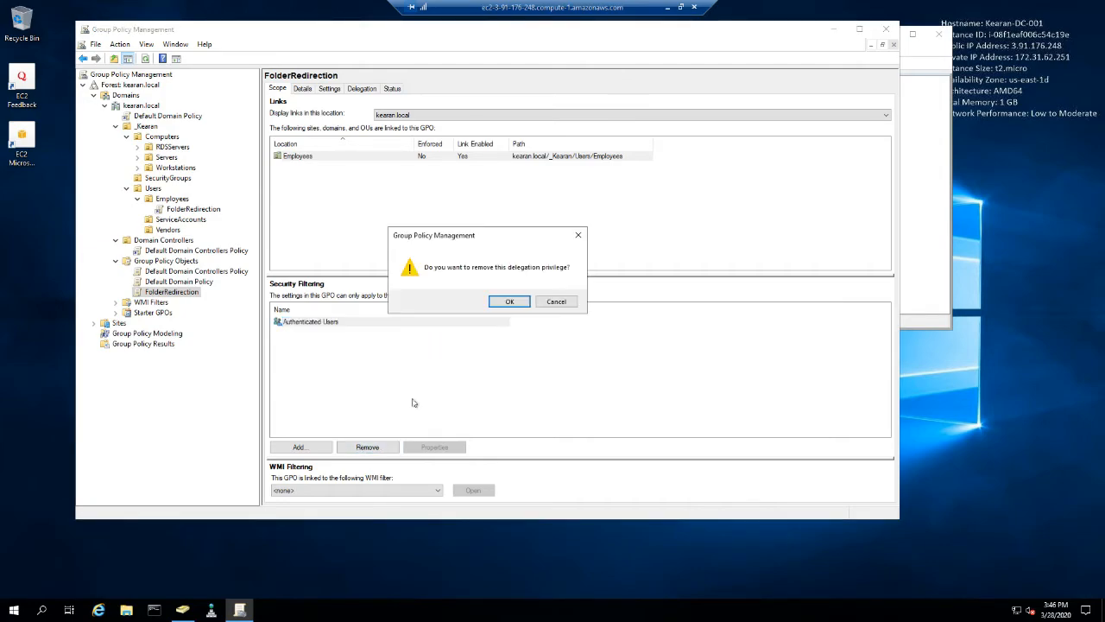
{"action": "left_click", "coordinate": [507, 304]}
{"action": "left_click", "coordinate": [515, 321]}
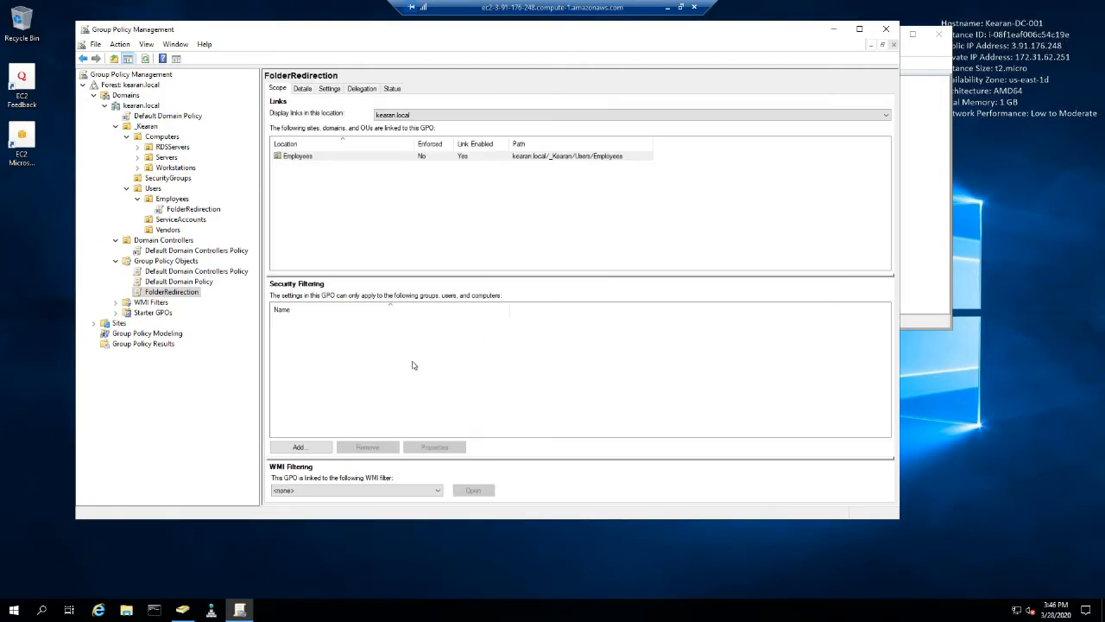
- Add the FolderRedirection group to the GPO's security filtering
{"action": "left_click", "coordinate": [321, 447]}
{"action": "type", "text": "Folder"}
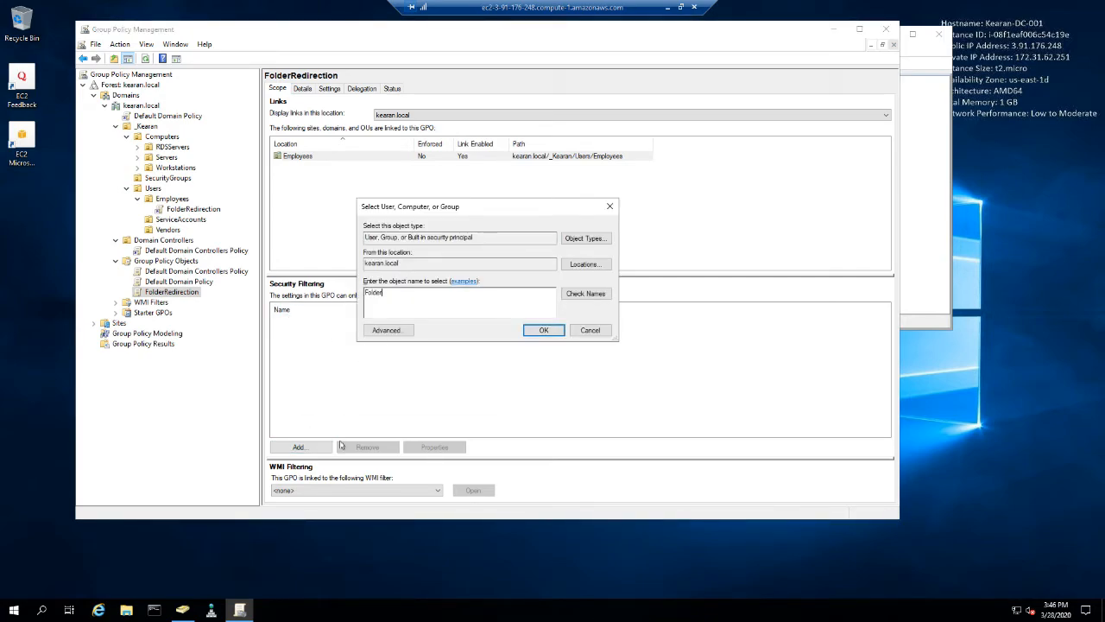
{"action": "key", "text": "BackSpace"}
{"action": "type", "text": "Re"}
{"action": "key", "text": "BackSpace"}
{"action": "key", "text": "BackSpace"}
{"action": "key", "text": "BackSpace"}
{"action": "type", "text": "Re"}
{"action": "key", "text": "Return"}
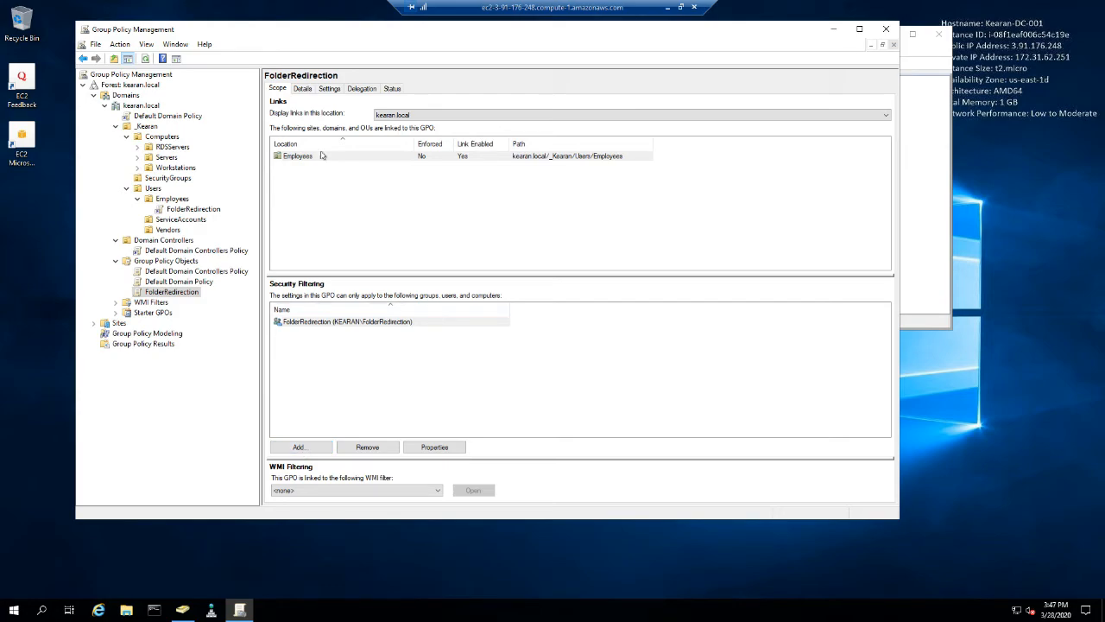
- Add the Domain Computers group to the FolderRedirection GPO's security filtering
{"action": "left_click", "coordinate": [298, 448]}
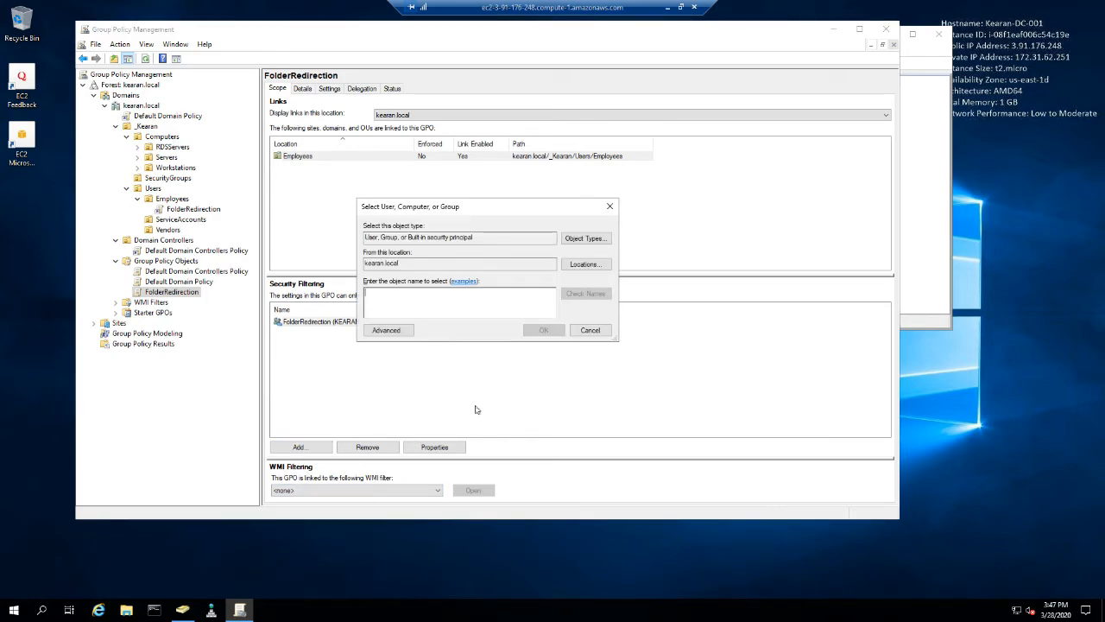
{"action": "type", "text": "domain computers"}
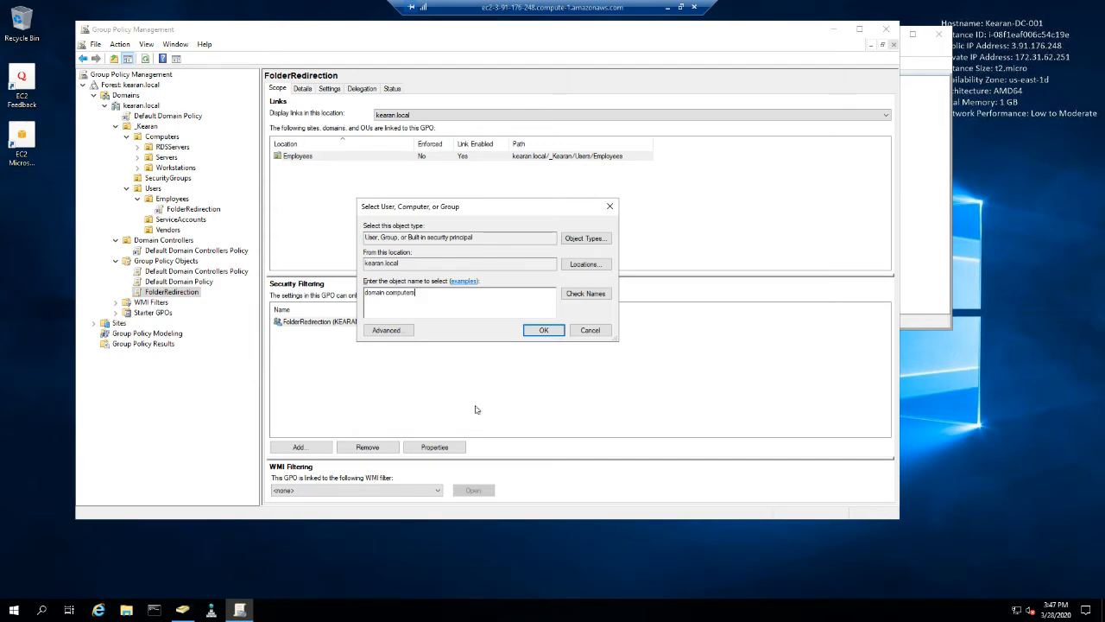
{"action": "key", "text": "Return"}
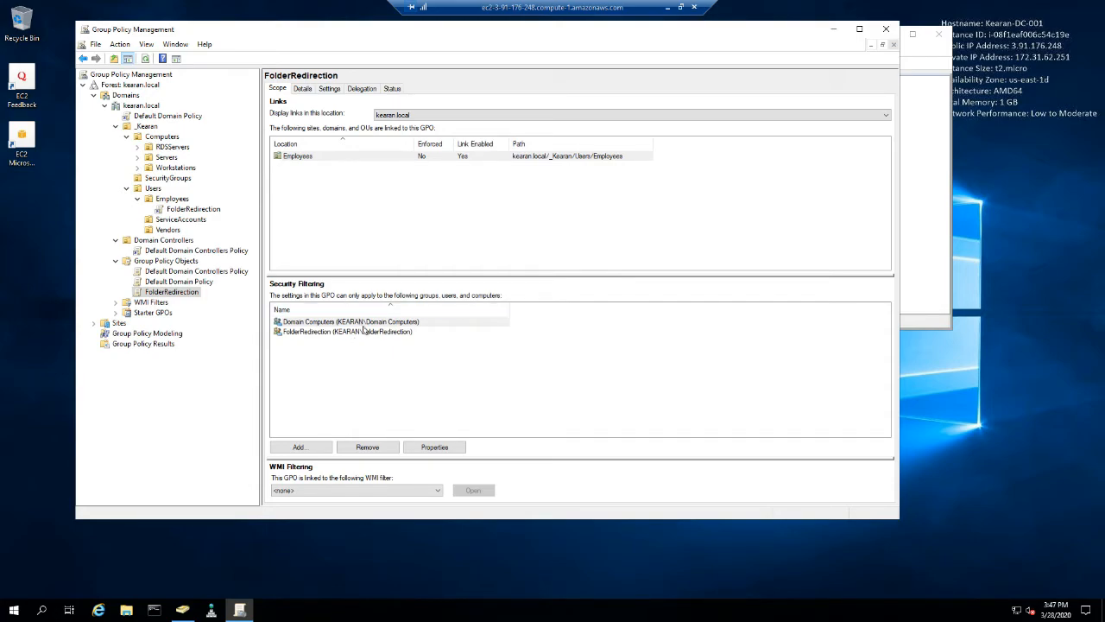
{"action": "left_click", "coordinate": [329, 365]}
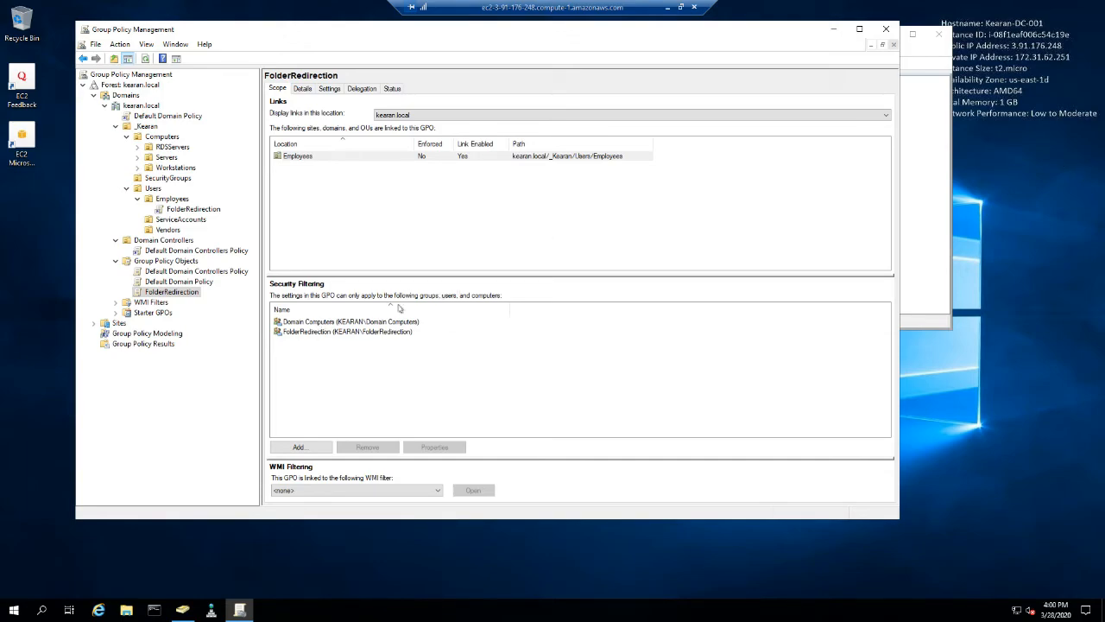
- Create a new GPO named DriveMap_CoShare in the Group Policy Objects container
{"action": "right_click", "coordinate": [176, 263]}
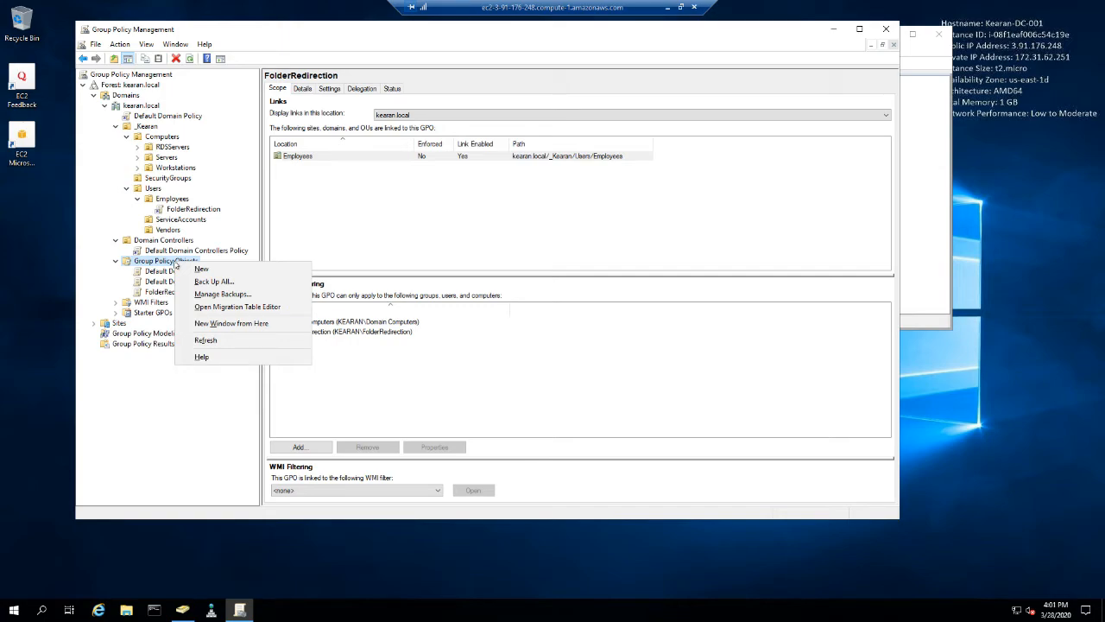
{"action": "left_click", "coordinate": [205, 268]}
{"action": "left_click", "coordinate": [474, 260]}
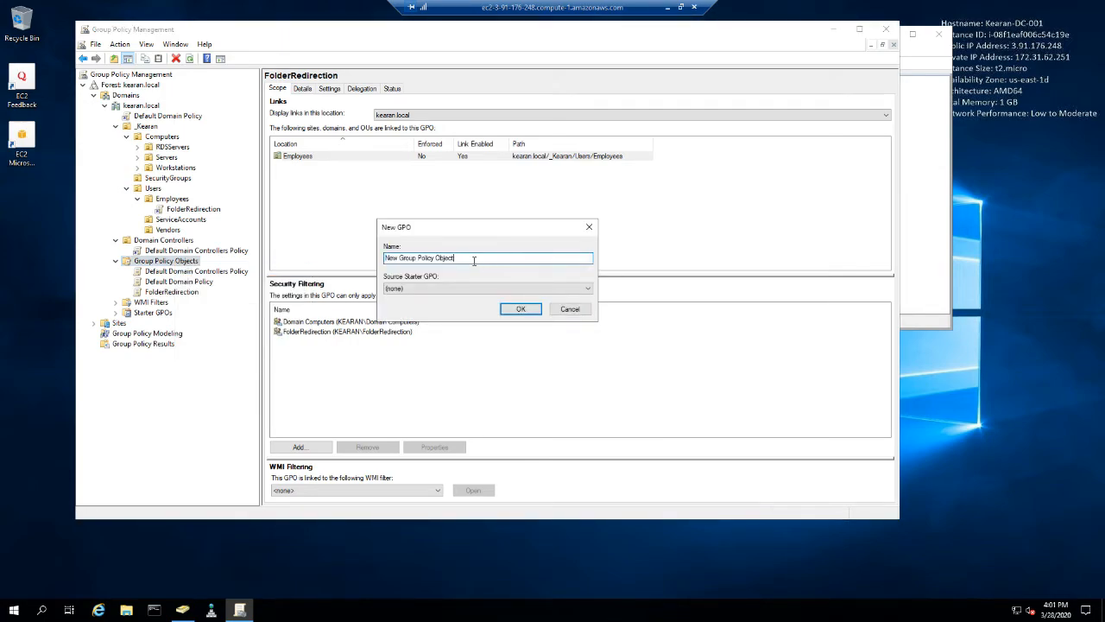
{"action": "key", "text": "ctrl+a"}
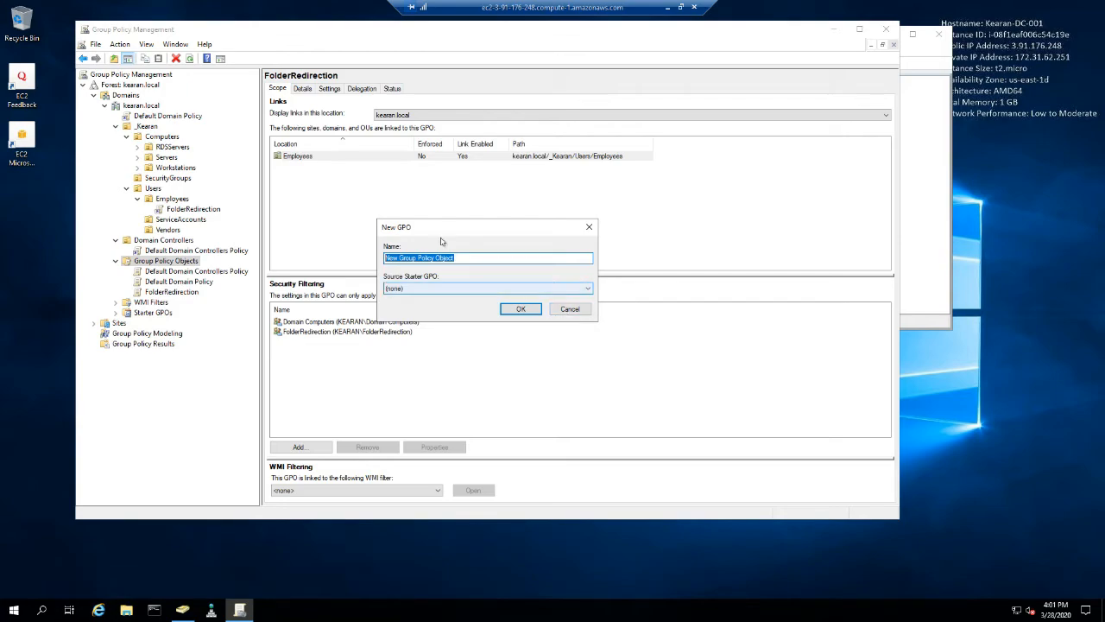
{"action": "left_click_drag", "start_coordinate": [466, 256], "coordinate": [384, 250]}
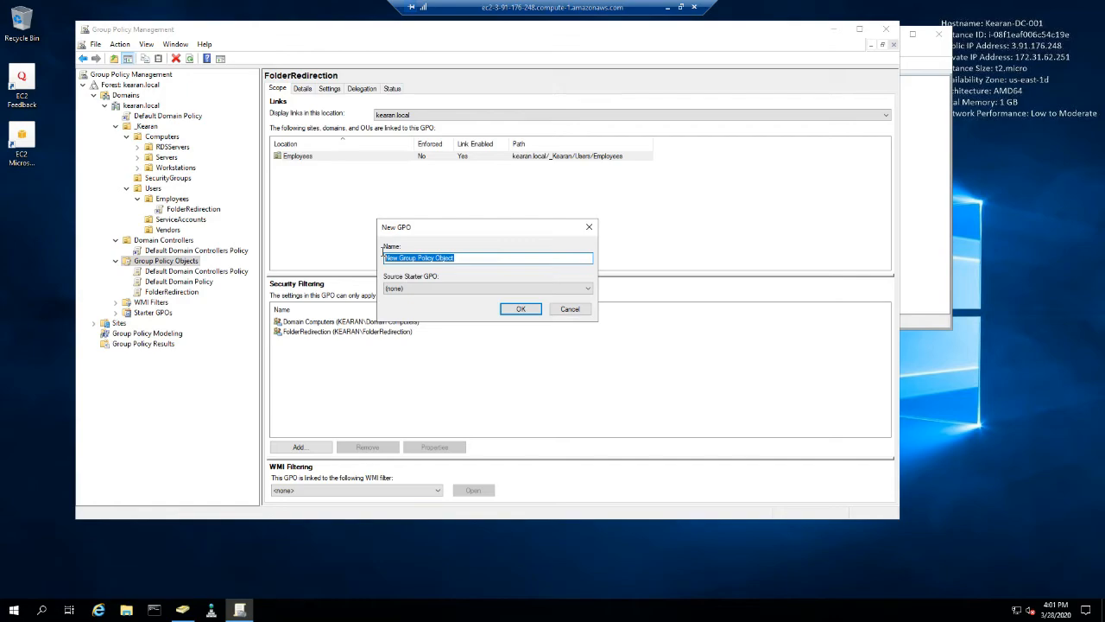
{"action": "key", "text": "BackSpace"}
{"action": "type", "text": "DriveM"}
{"action": "type", "text": "ap_CoShare"}
{"action": "key", "text": "Return"}
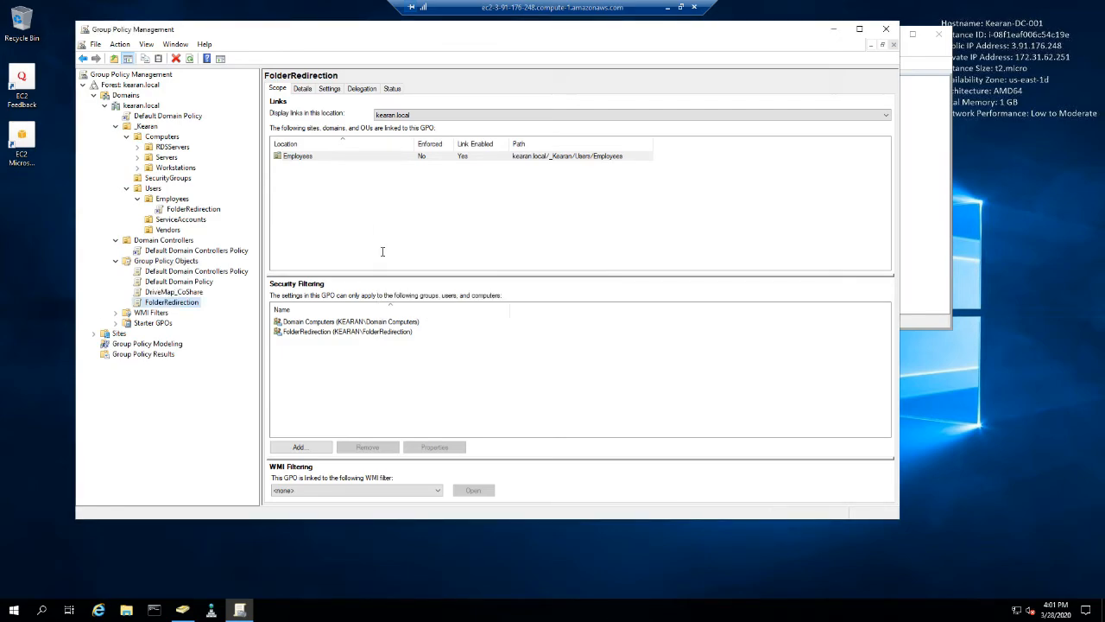
- Create a new GPO named DriveMap_ExecShare in the Group Policy Objects container
{"action": "right_click", "coordinate": [177, 261]}
{"action": "left_click", "coordinate": [189, 265]}
{"action": "type", "text": "Dr"}
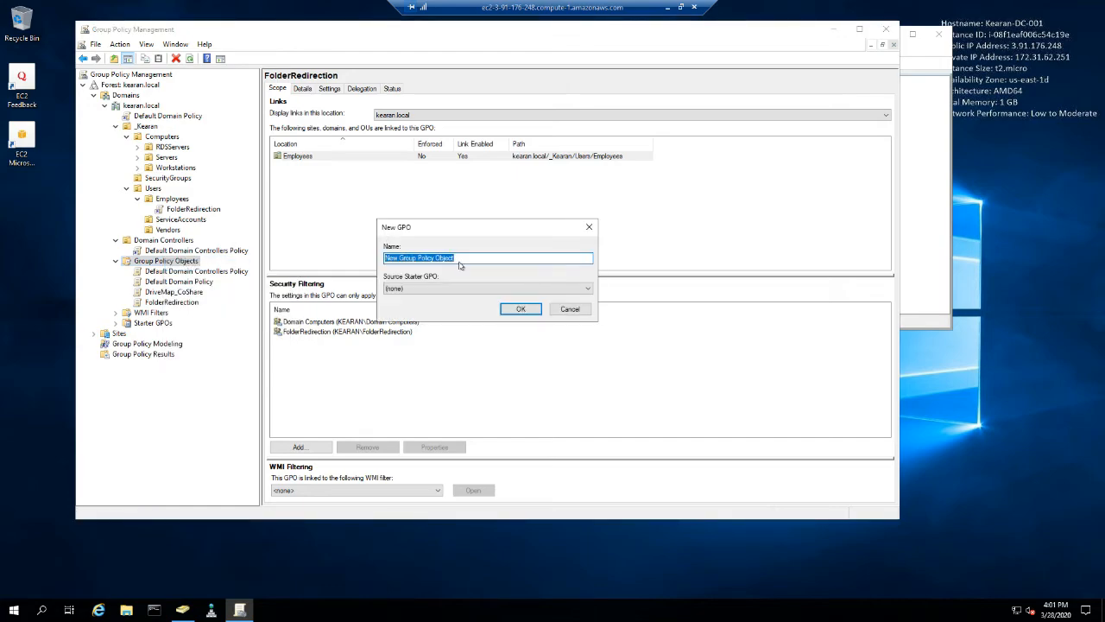
{"action": "type", "text": "iveMap_ExecShare"}
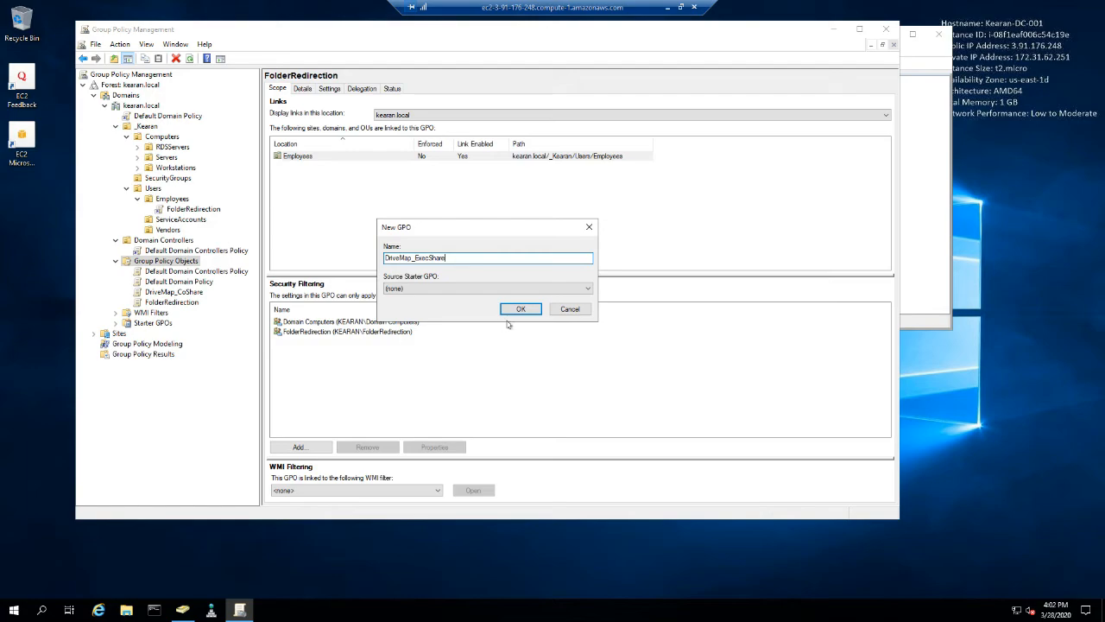
{"action": "left_click", "coordinate": [520, 310]}
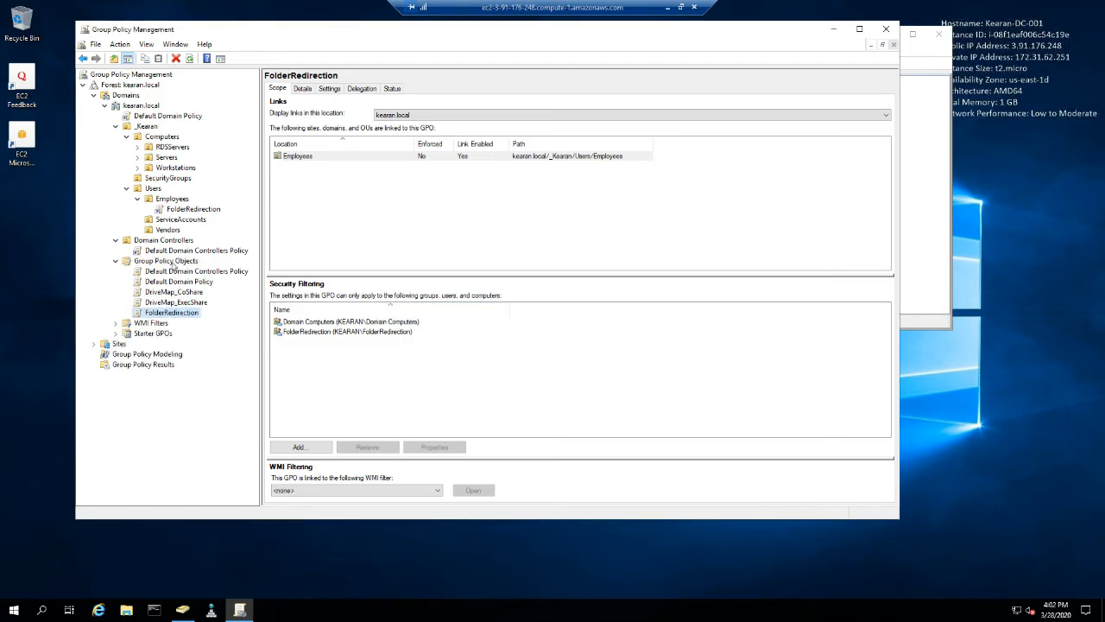
- View the contents of the Group Policy Objects container and collapse it in the tree
{"action": "right_click", "coordinate": [173, 264]}
{"action": "left_click", "coordinate": [162, 401]}
{"action": "left_click", "coordinate": [170, 262]}
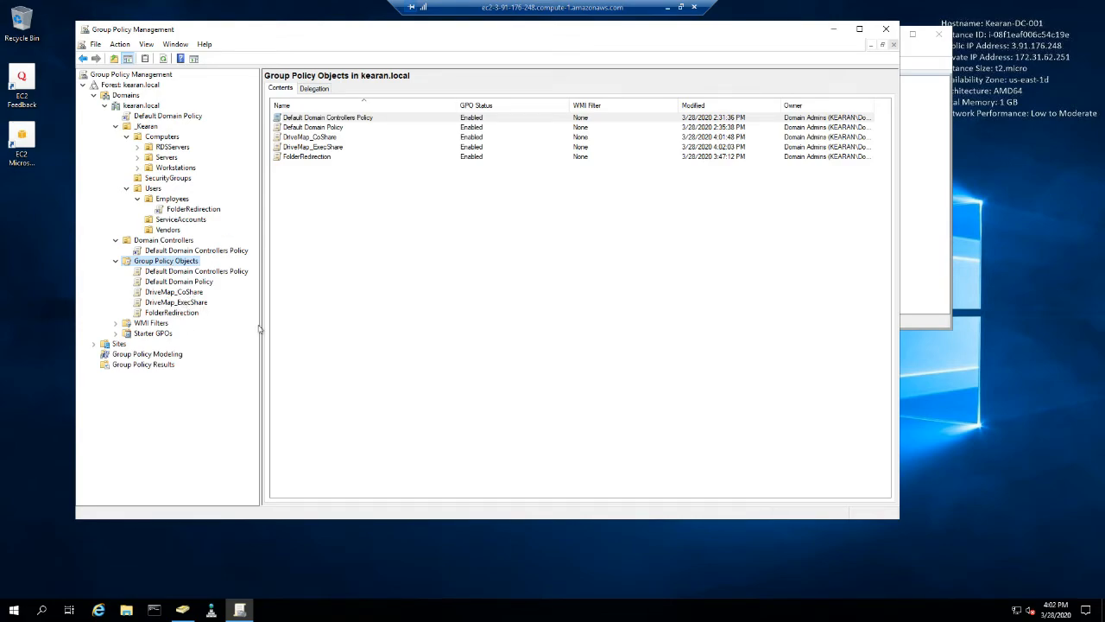
{"action": "double_click", "coordinate": [163, 260]}
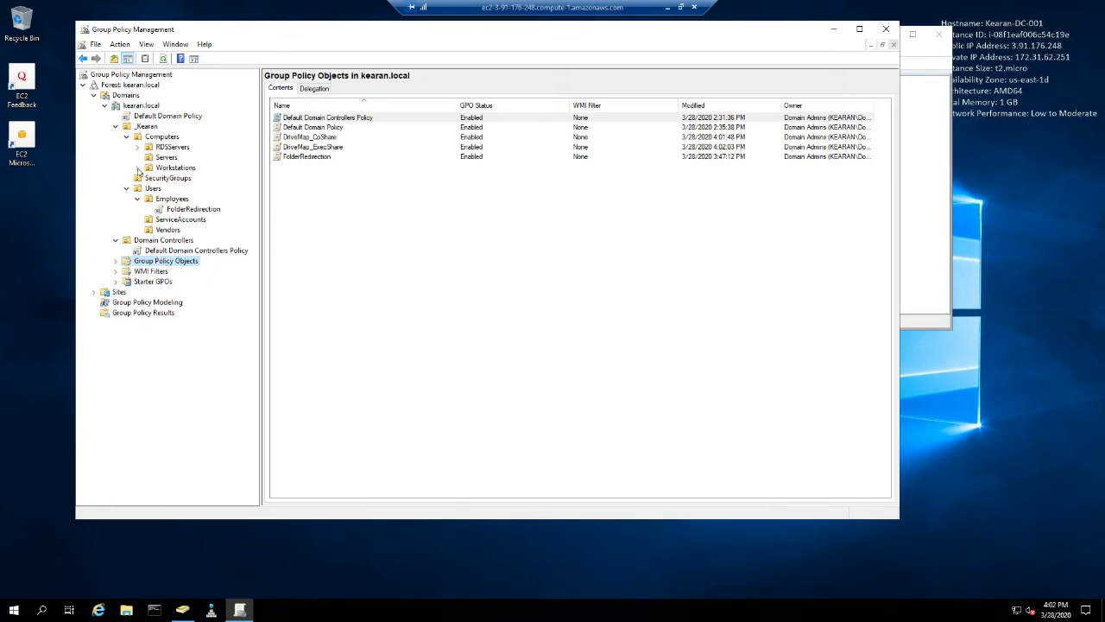
- Check the RDSServers and Servers OUs under Computers for linked GPOs
{"action": "left_click", "coordinate": [178, 148]}
{"action": "left_click", "coordinate": [171, 159]}
{"action": "left_click", "coordinate": [176, 148]}
{"action": "left_click", "coordinate": [172, 157]}
{"action": "left_click", "coordinate": [176, 148]}
{"action": "left_click", "coordinate": [168, 159]}
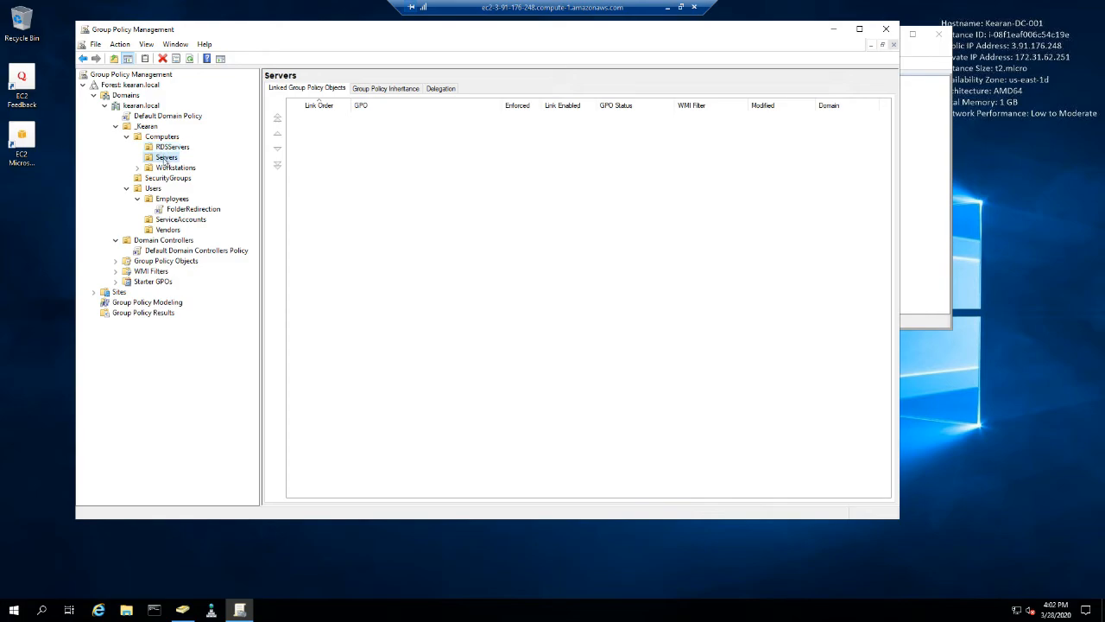
- Sign out of the current Windows session on the domain controller
{"action": "left_click", "coordinate": [174, 149]}
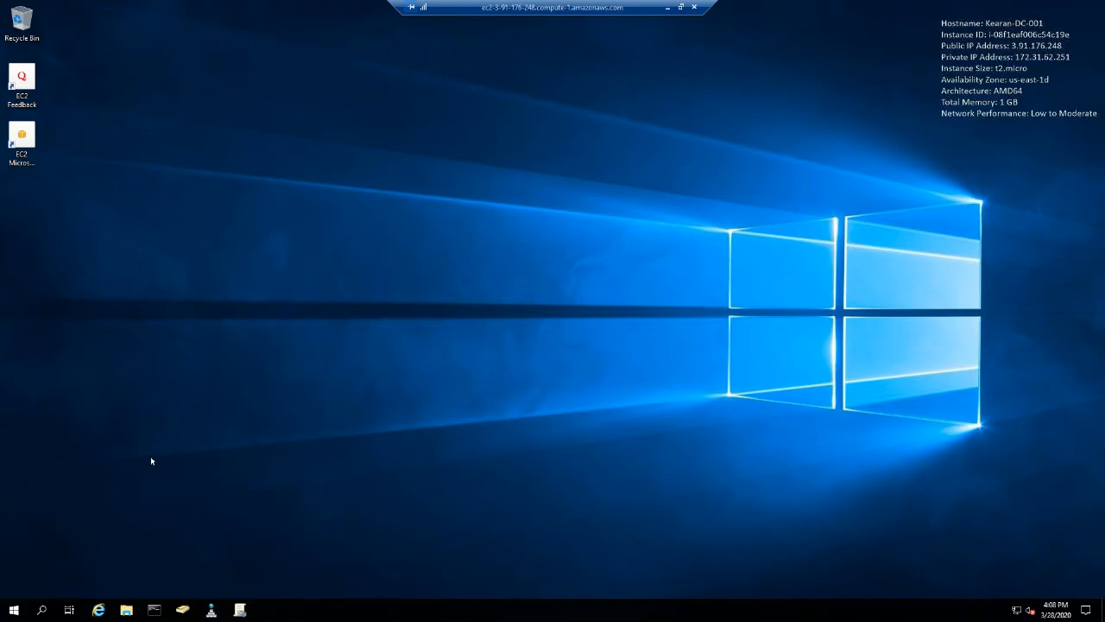
{"action": "left_click", "coordinate": [14, 610]}
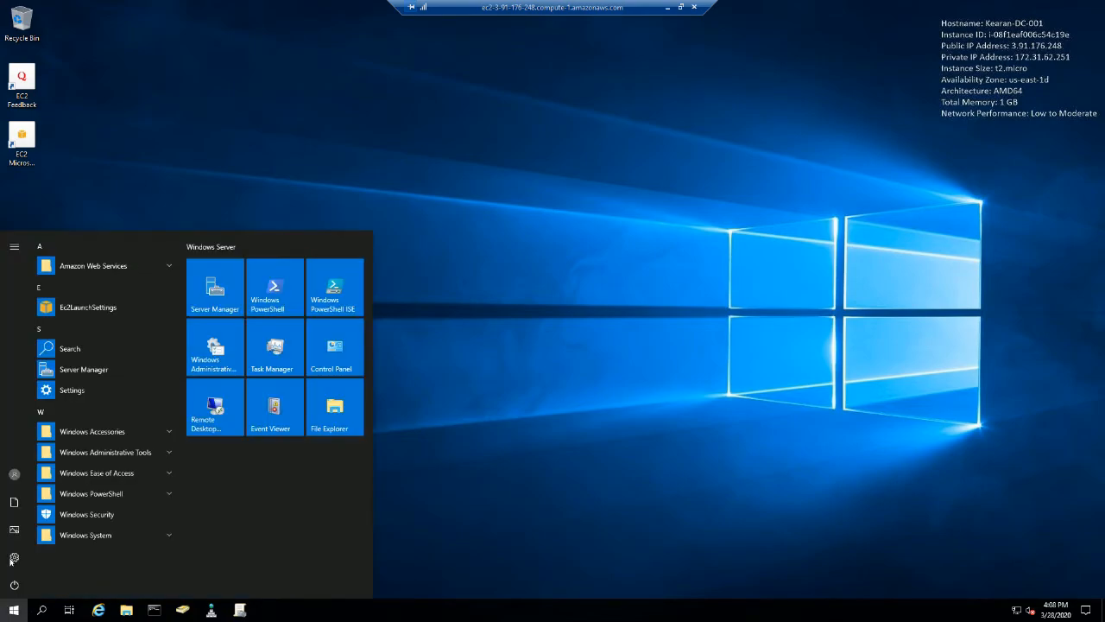
{"action": "left_click", "coordinate": [15, 475]}
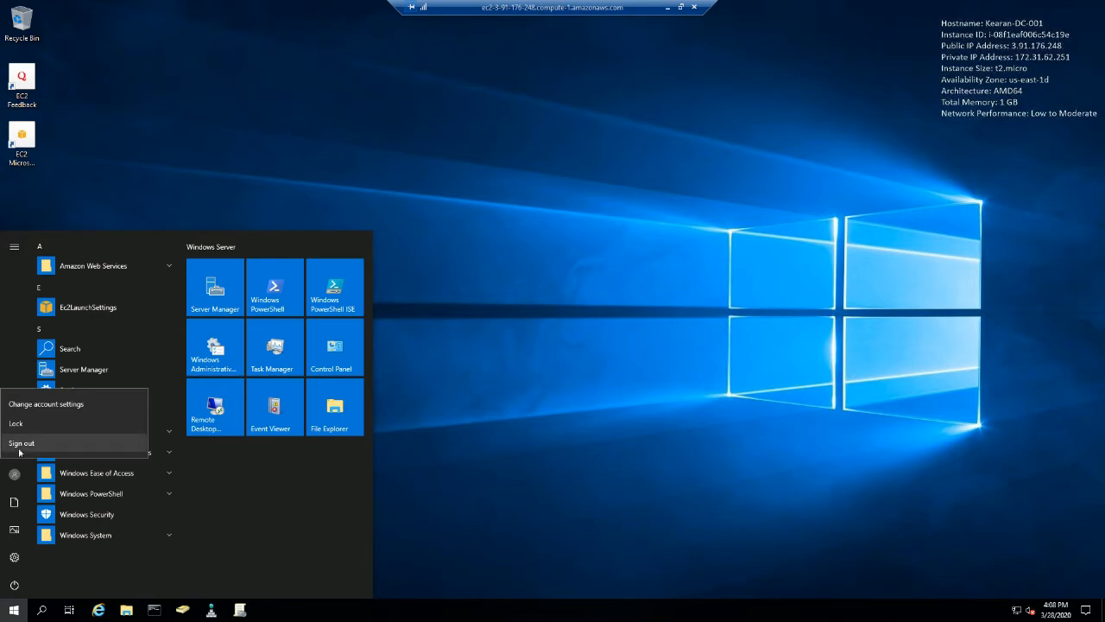
{"action": "left_click", "coordinate": [19, 446]}
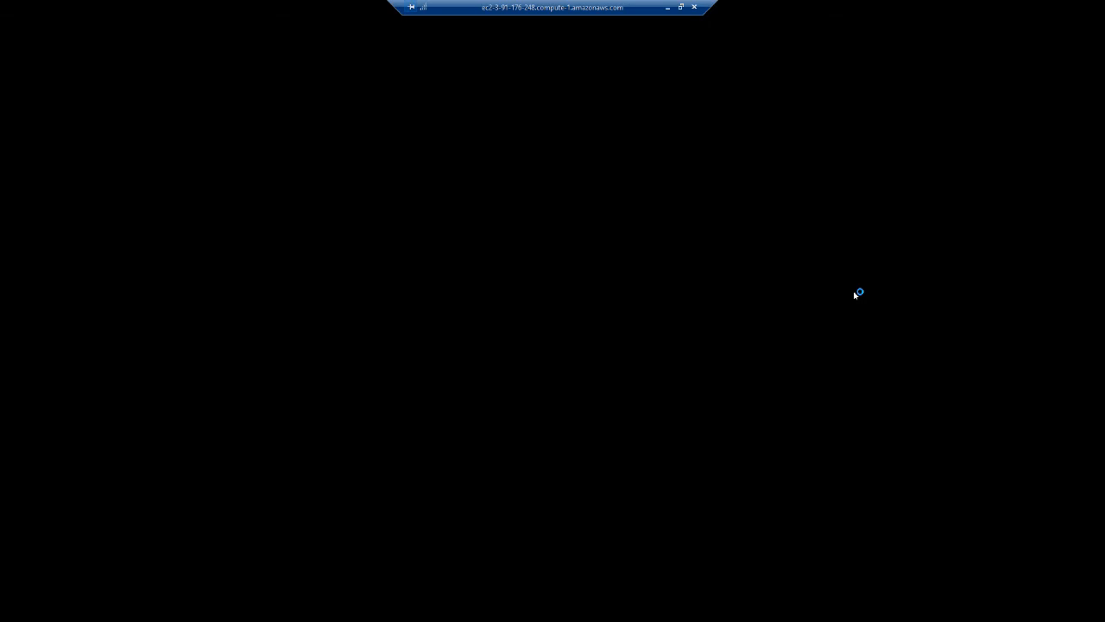
- Refresh the Group Policy settings by running gpupdate in Command Prompt
{"action": "left_click", "coordinate": [291, 243]}
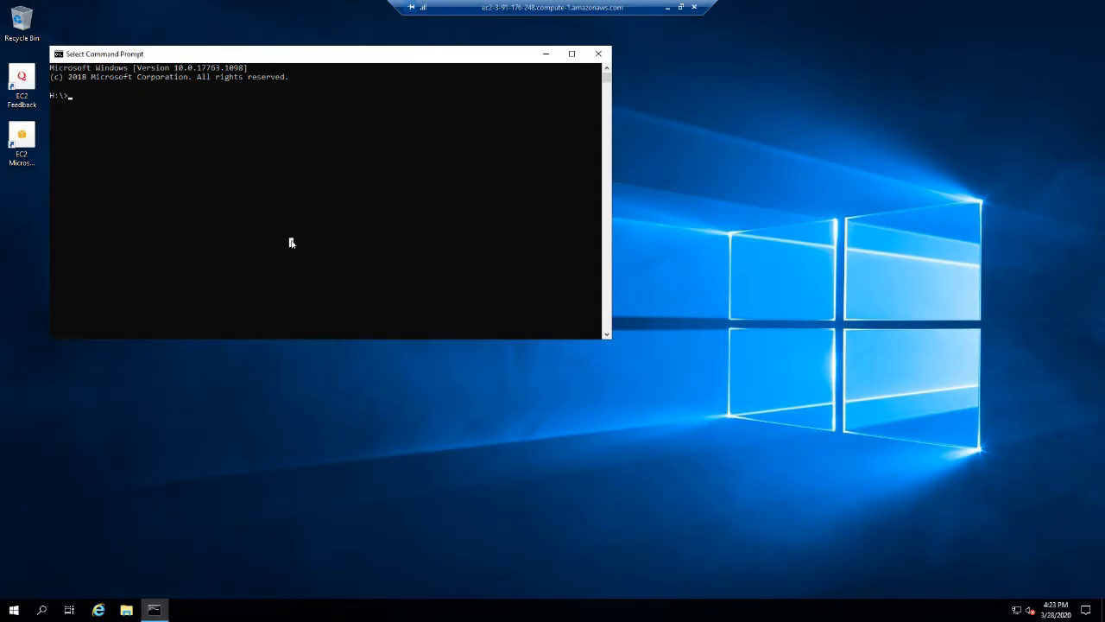
{"action": "type", "text": "gpupdate"}
{"action": "key", "text": "Return"}
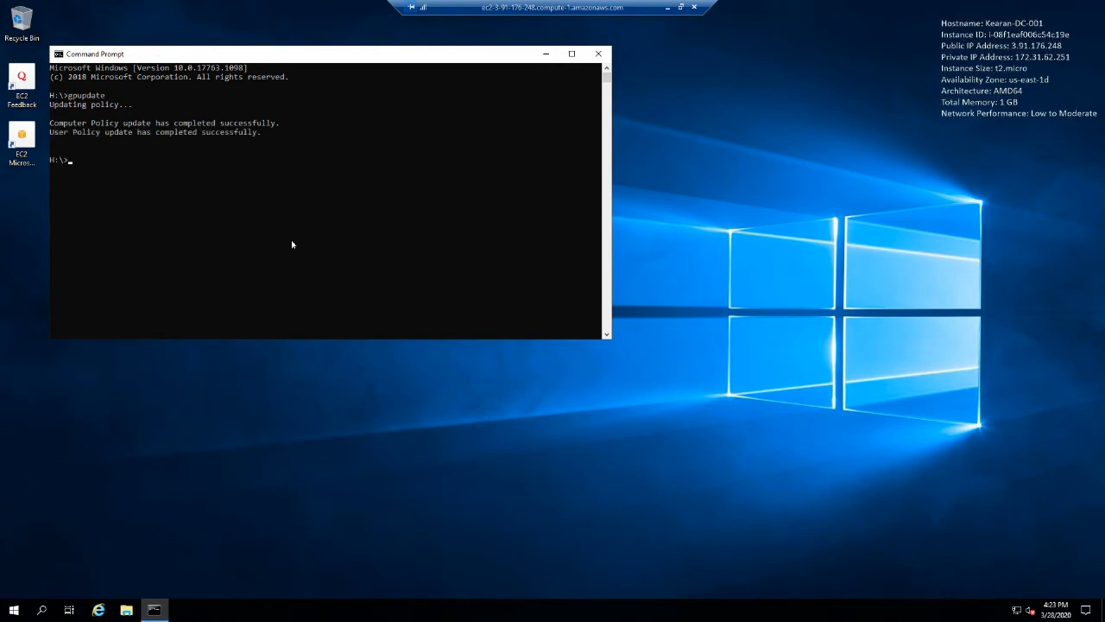
- Generate an HTML policy report with gpresult /H D:\KearanIT\%username%_gpresult.html
{"action": "type", "text": "gp"}
{"action": "type", "text": "result"}
{"action": "type", "text": " /H"}
{"action": "type", "text": "D:\\"}
{"action": "type", "text": "KearanIT\\"}
{"action": "type", "text": "%username"}
{"action": "type", "text": "%"}
{"action": "type", "text": "_gpresult.h"}
{"action": "type", "text": "m"}
{"action": "type", "text": "ml"}
{"action": "key", "text": "Return"}
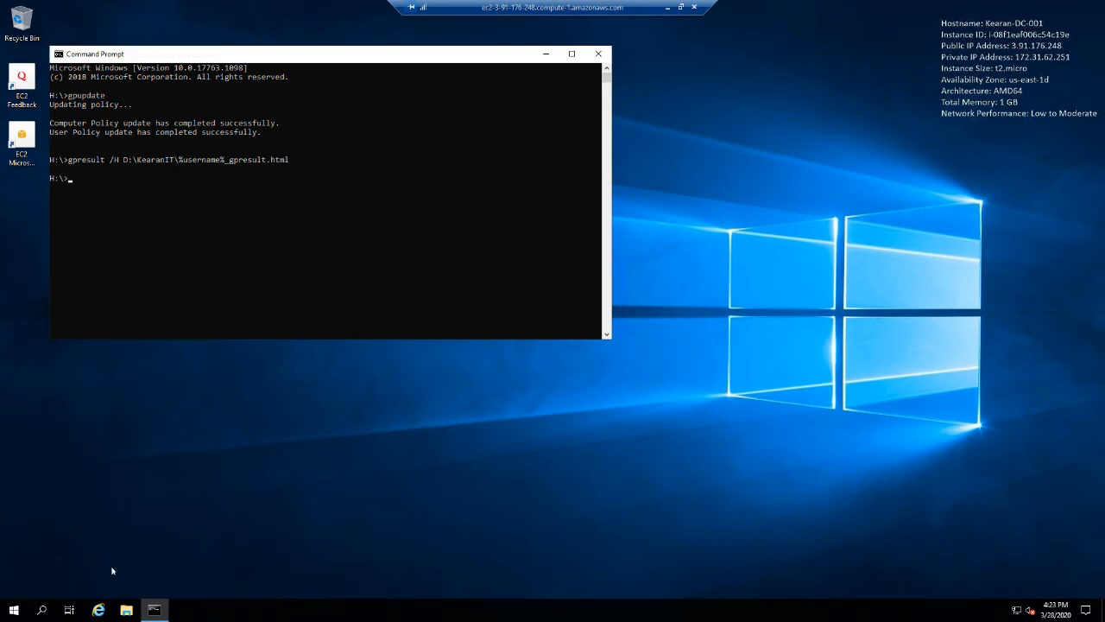
- Open the signed-in user's gpresult report from D:\KearanIT in the browser and allow its blocked content
{"action": "left_click", "coordinate": [126, 611]}
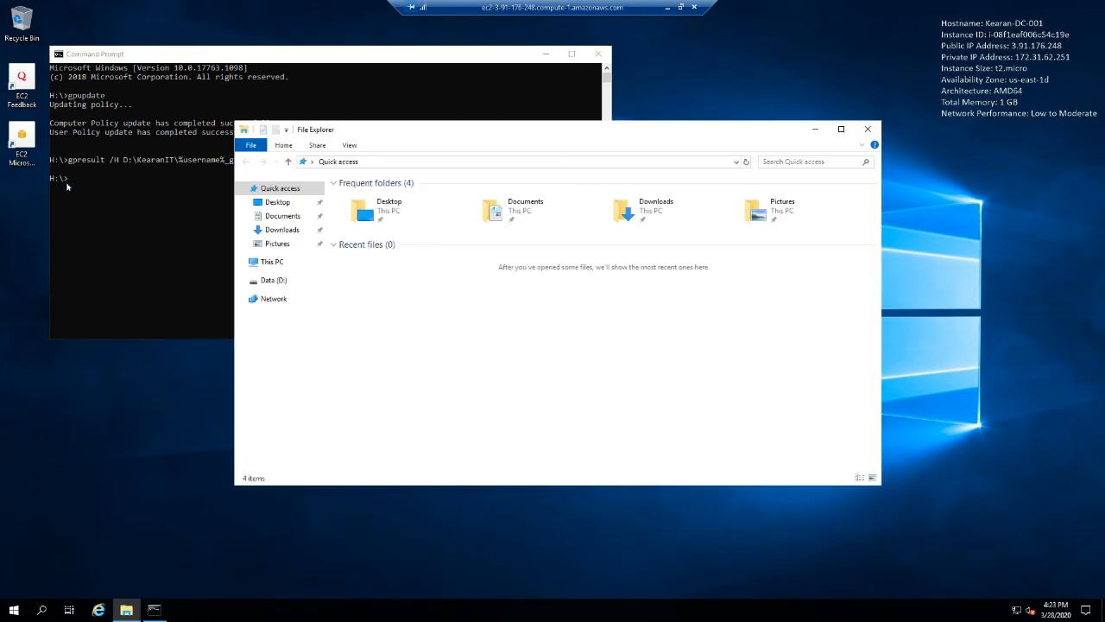
{"action": "left_click", "coordinate": [272, 262]}
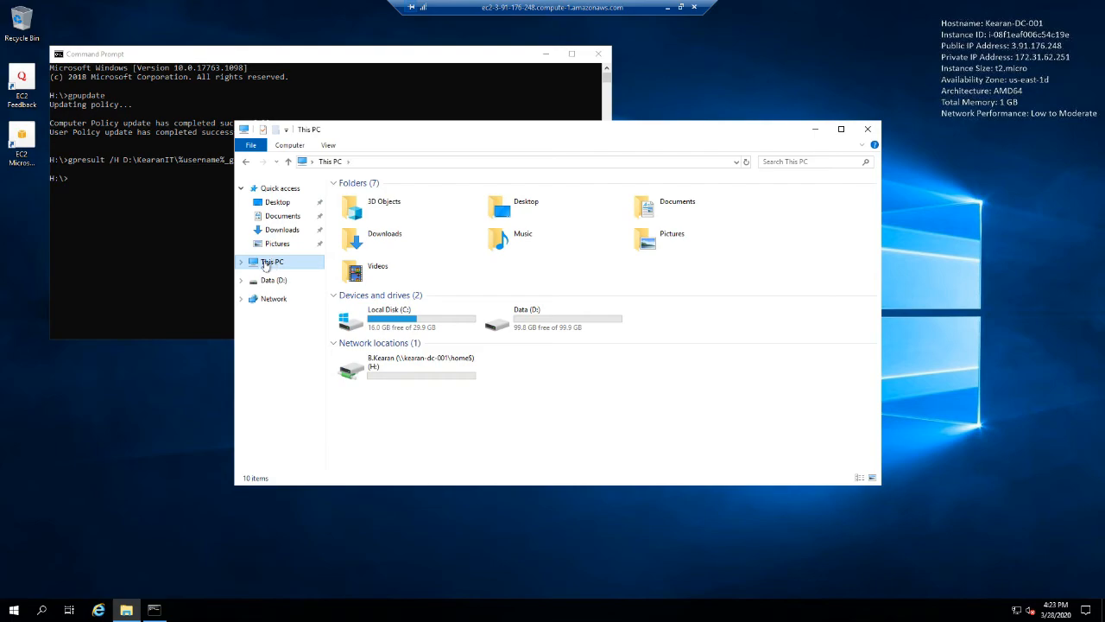
{"action": "left_click", "coordinate": [242, 263]}
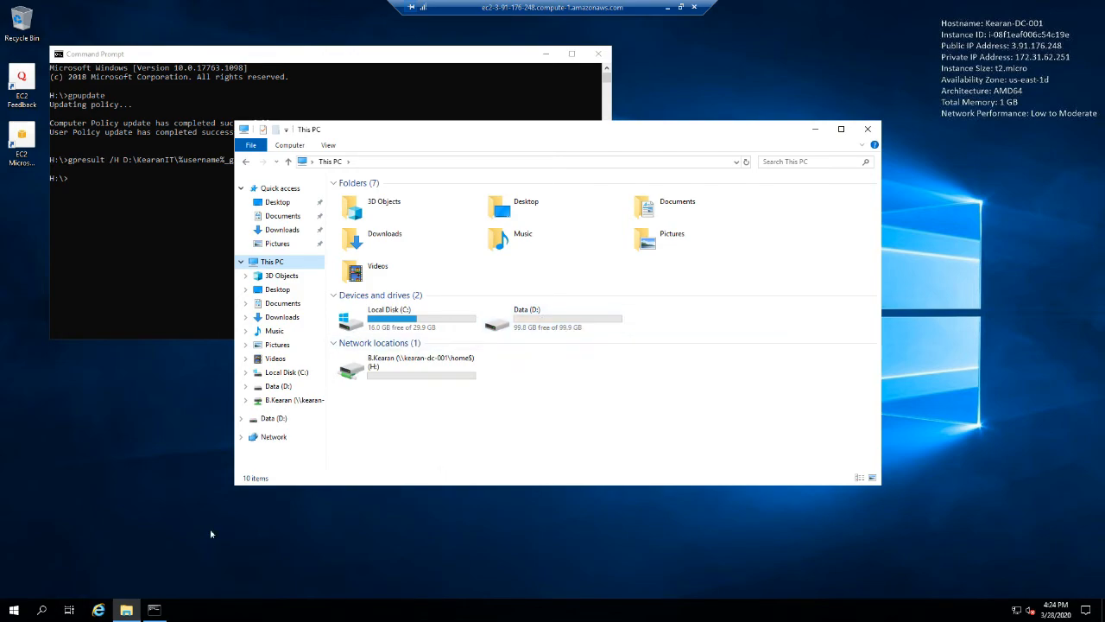
{"action": "double_click", "coordinate": [551, 328]}
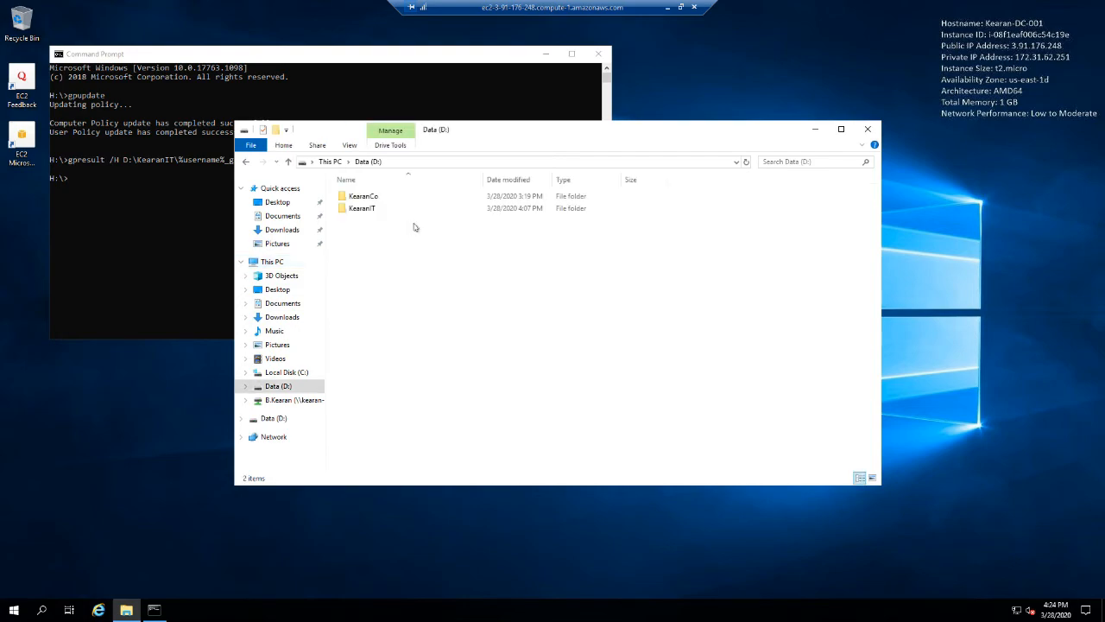
{"action": "double_click", "coordinate": [361, 213]}
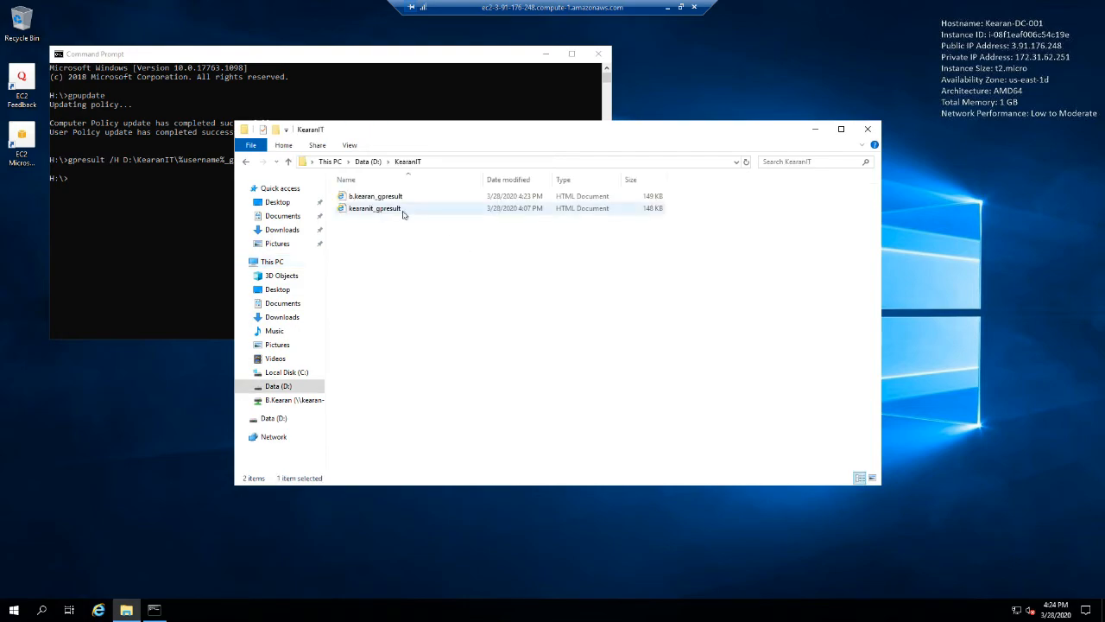
{"action": "left_click", "coordinate": [364, 199]}
{"action": "double_click", "coordinate": [364, 198]}
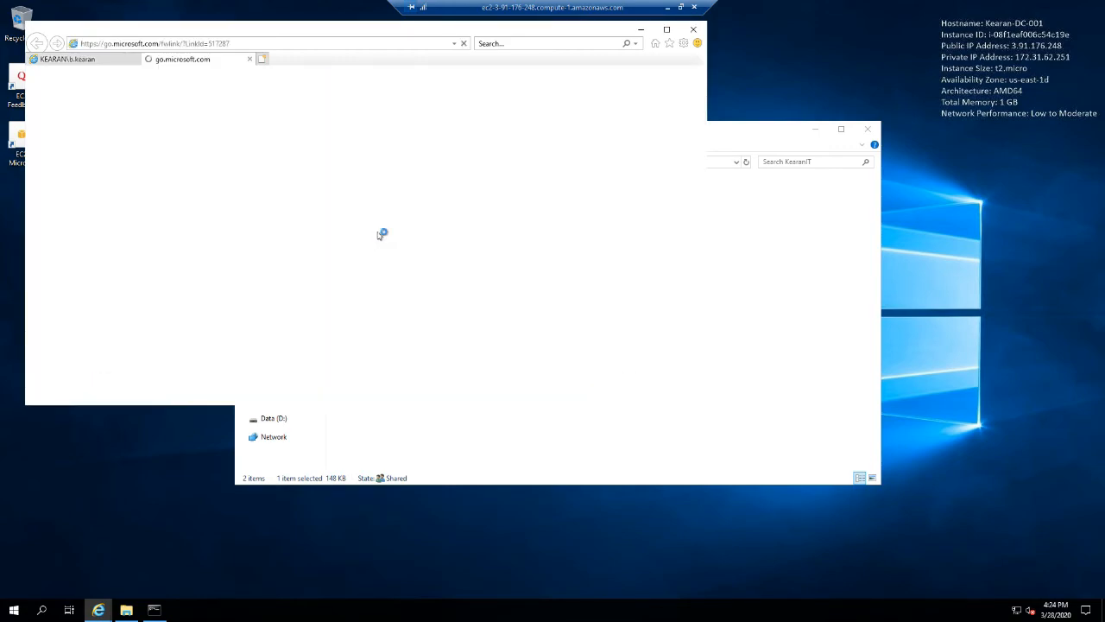
{"action": "left_click", "coordinate": [250, 62]}
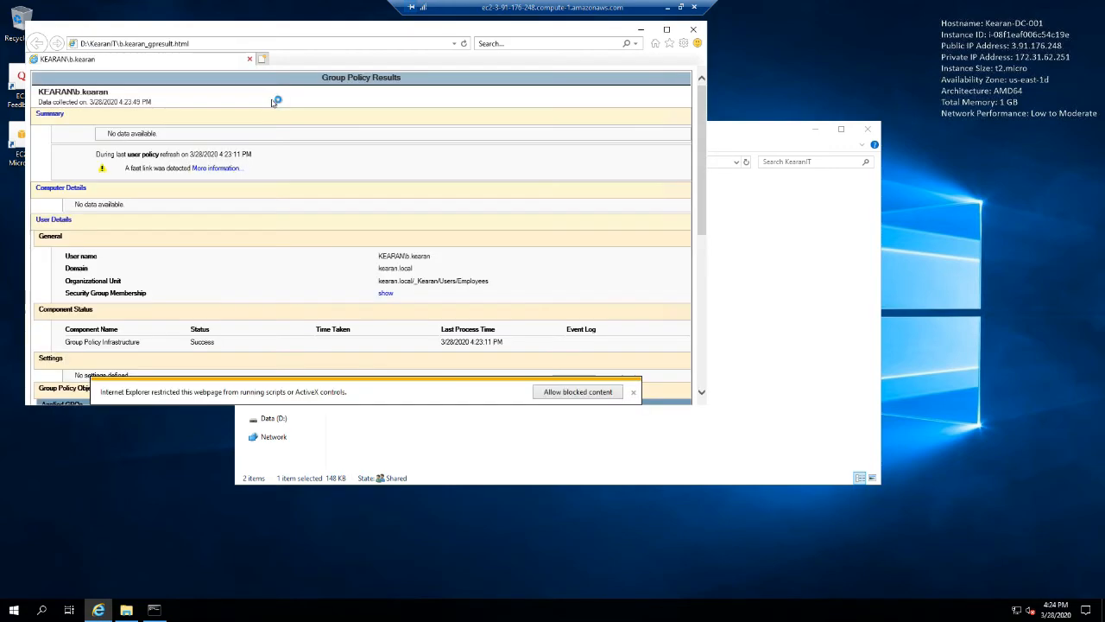
{"action": "left_click", "coordinate": [573, 392]}
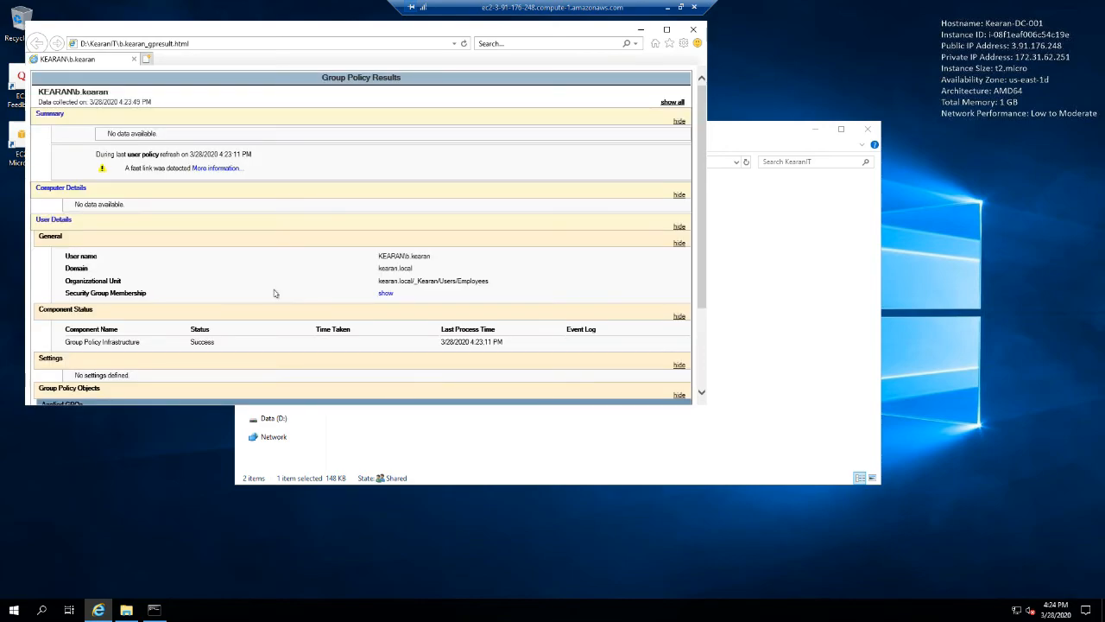
- Examine the applied and denied GPOs in the report, including the FolderRedirection details, and close the report
{"action": "scroll", "coordinate": [192, 235], "scroll_direction": "down", "scroll_amount": 3}
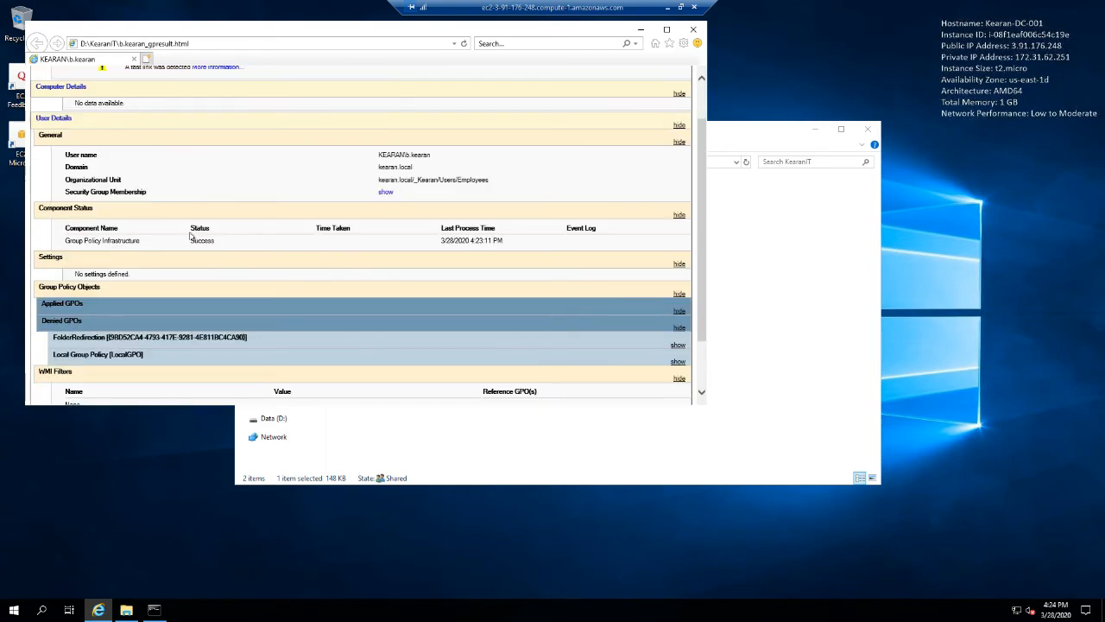
{"action": "left_click", "coordinate": [93, 324]}
{"action": "scroll", "coordinate": [190, 303], "scroll_direction": "down", "scroll_amount": 3}
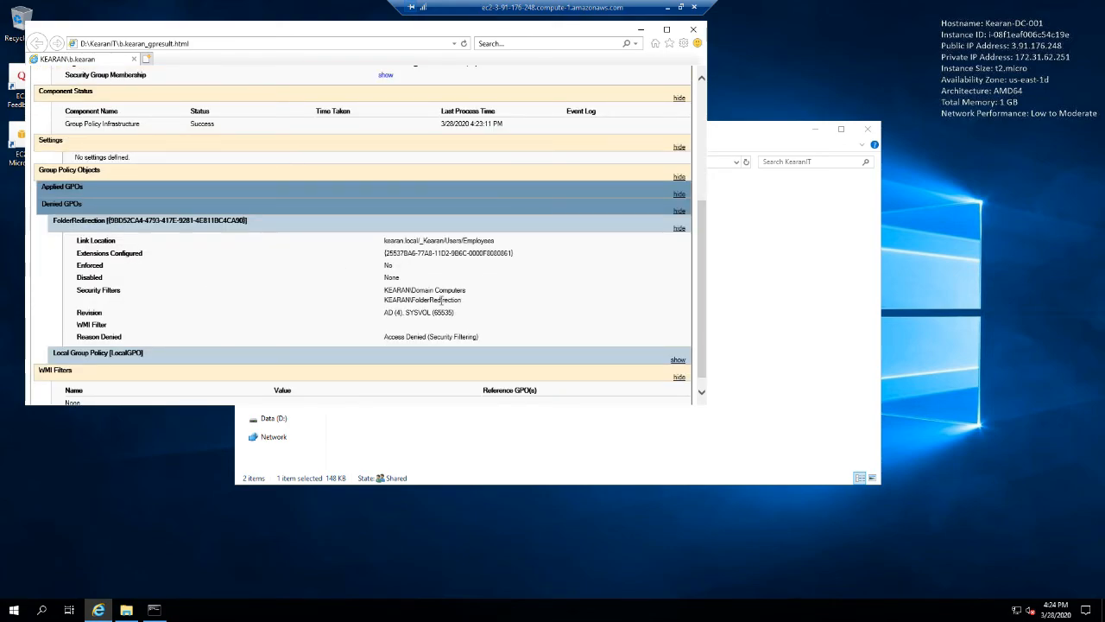
{"action": "left_click", "coordinate": [153, 221]}
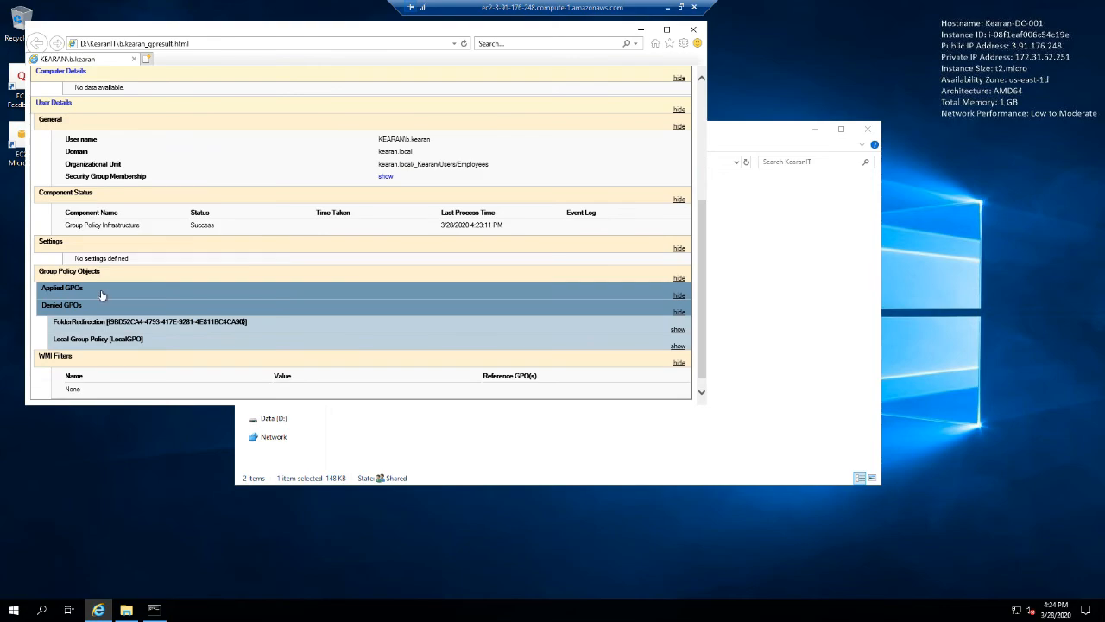
{"action": "left_click", "coordinate": [95, 323]}
{"action": "left_click", "coordinate": [95, 323]}
{"action": "left_click", "coordinate": [105, 288]}
{"action": "left_click", "coordinate": [692, 31]}
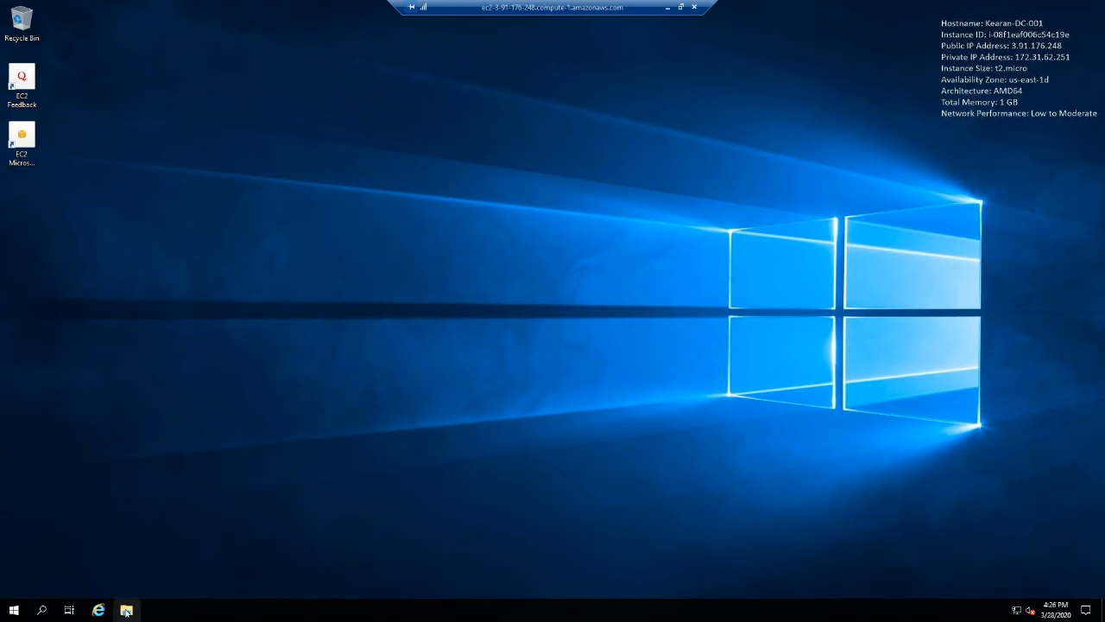
- Browse to the signed-in user's local Documents folder under C:\Users in File Explorer
{"action": "left_click", "coordinate": [125, 609]}
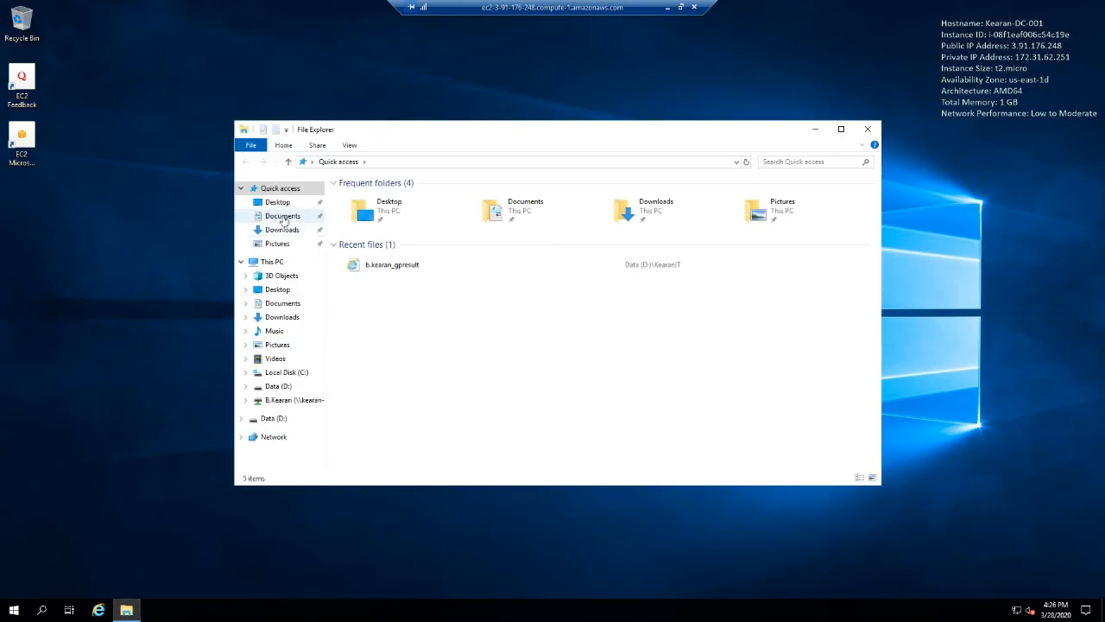
{"action": "left_click", "coordinate": [281, 216]}
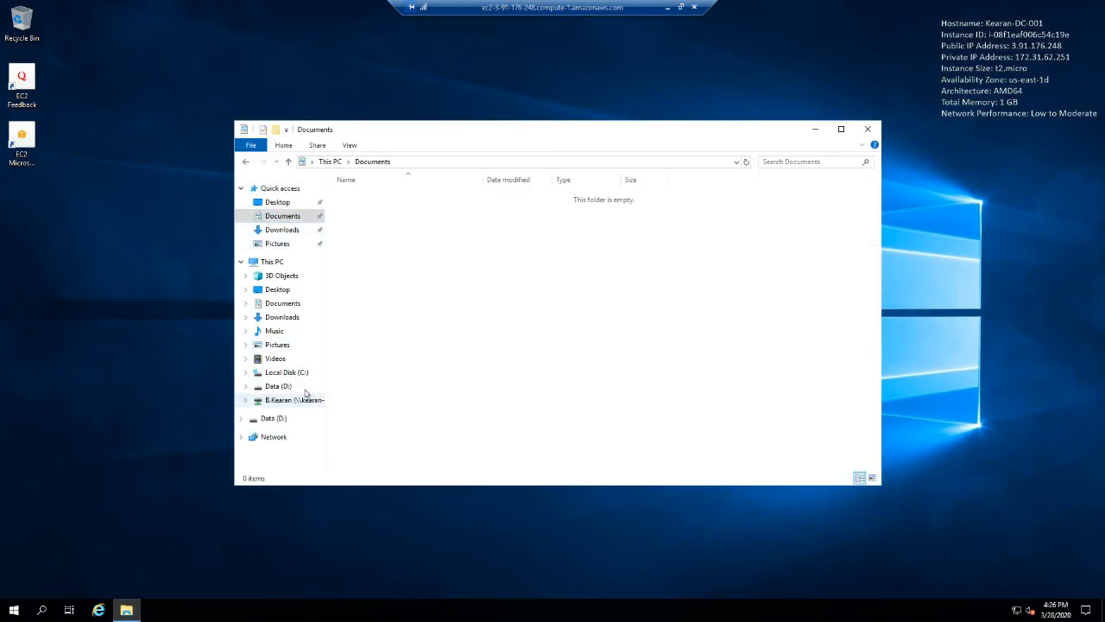
{"action": "left_click", "coordinate": [281, 374]}
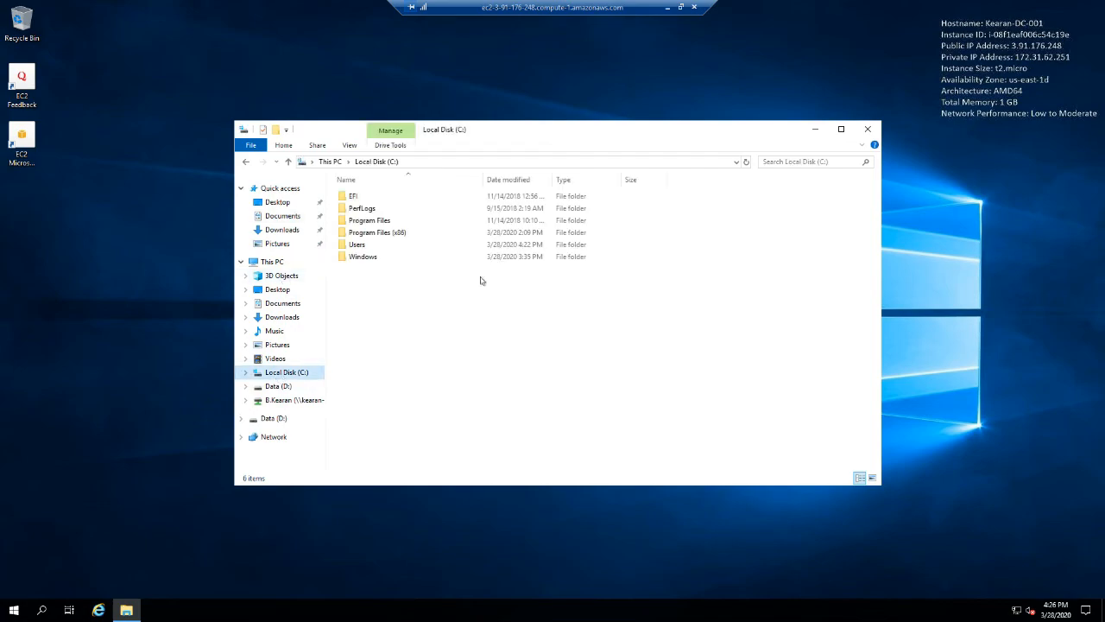
{"action": "double_click", "coordinate": [361, 247]}
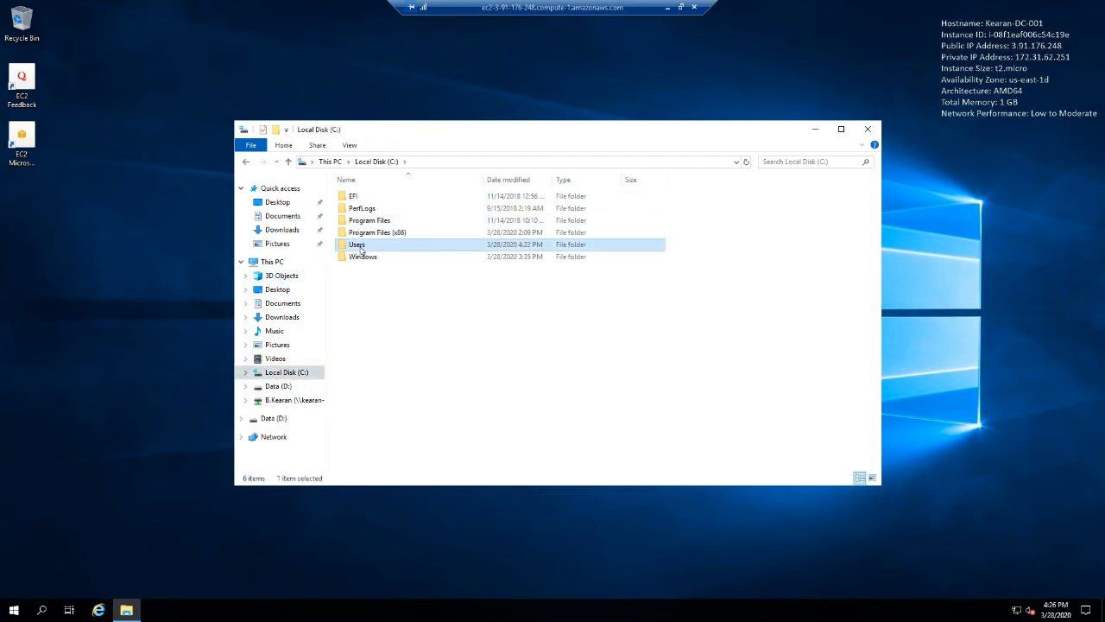
{"action": "left_click", "coordinate": [371, 210]}
{"action": "double_click", "coordinate": [371, 209]}
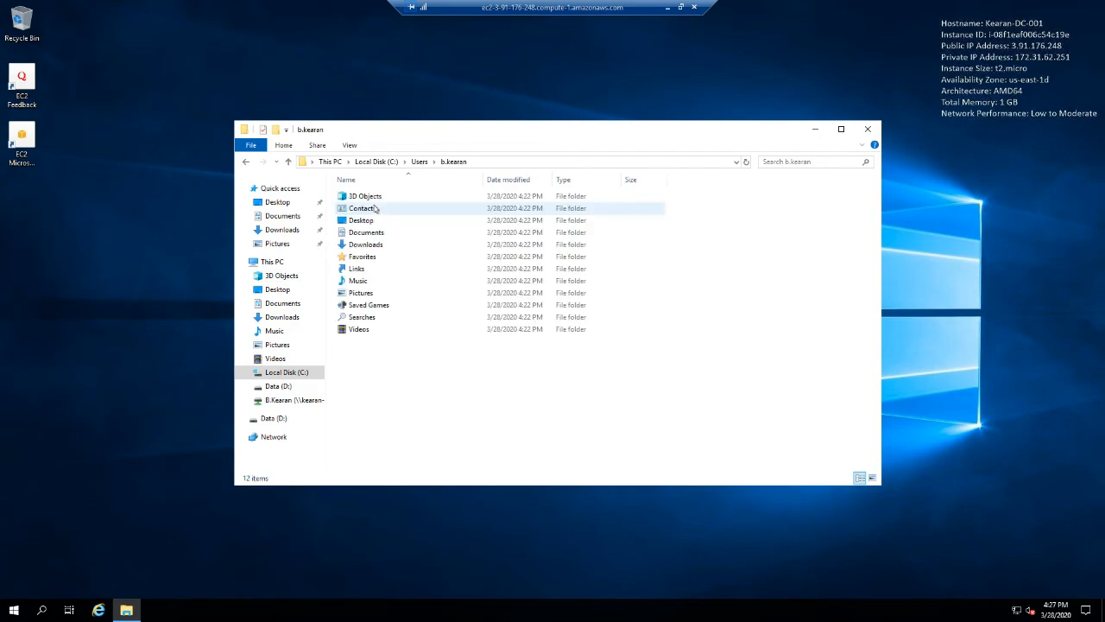
{"action": "double_click", "coordinate": [369, 233]}
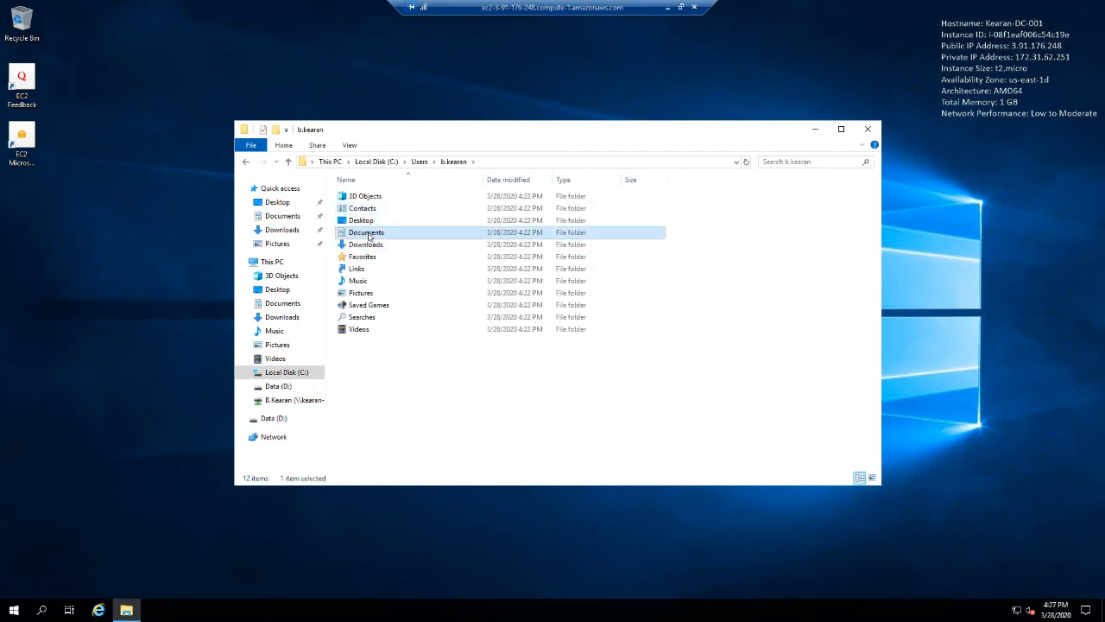
- Create a text document named BK_Test in the local Documents folder and close File Explorer
{"action": "right_click", "coordinate": [476, 296]}
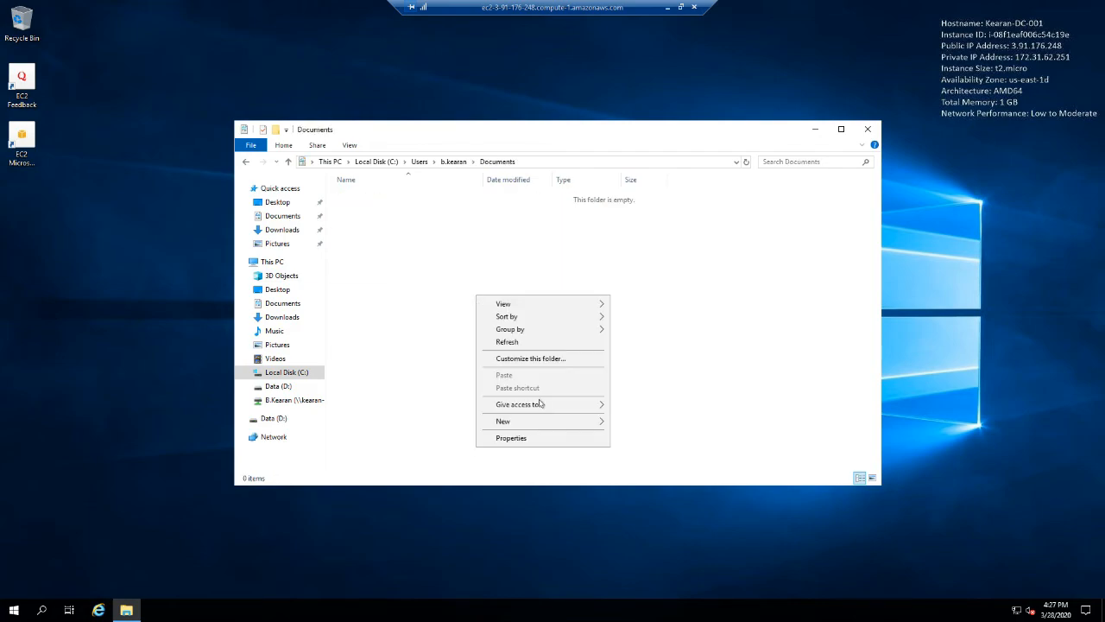
{"action": "mouse_move", "coordinate": [545, 425]}
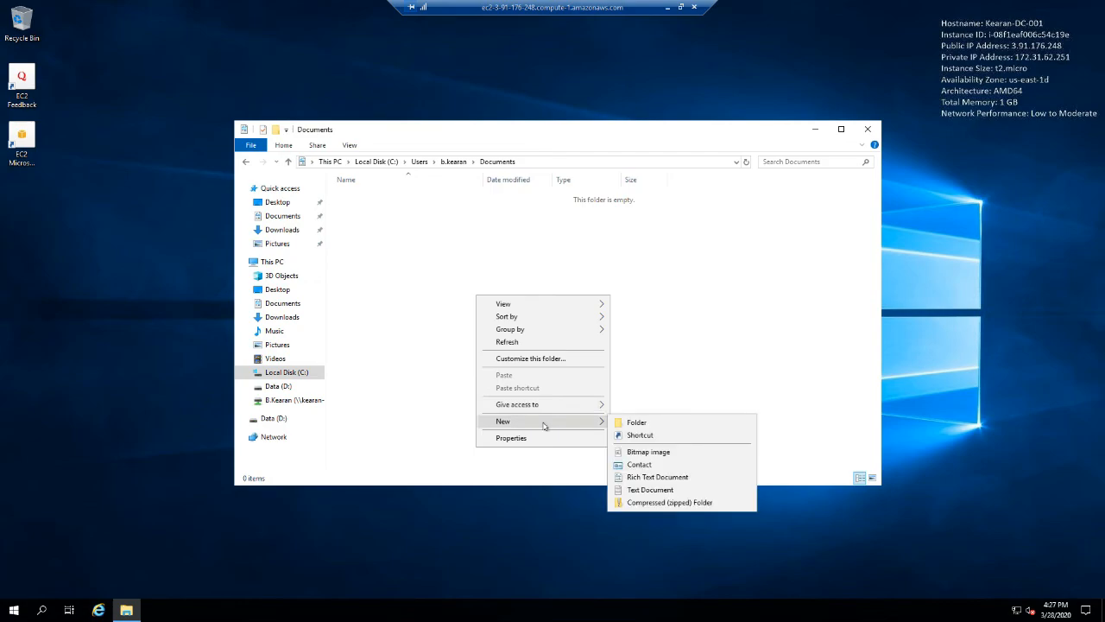
{"action": "left_click", "coordinate": [650, 489]}
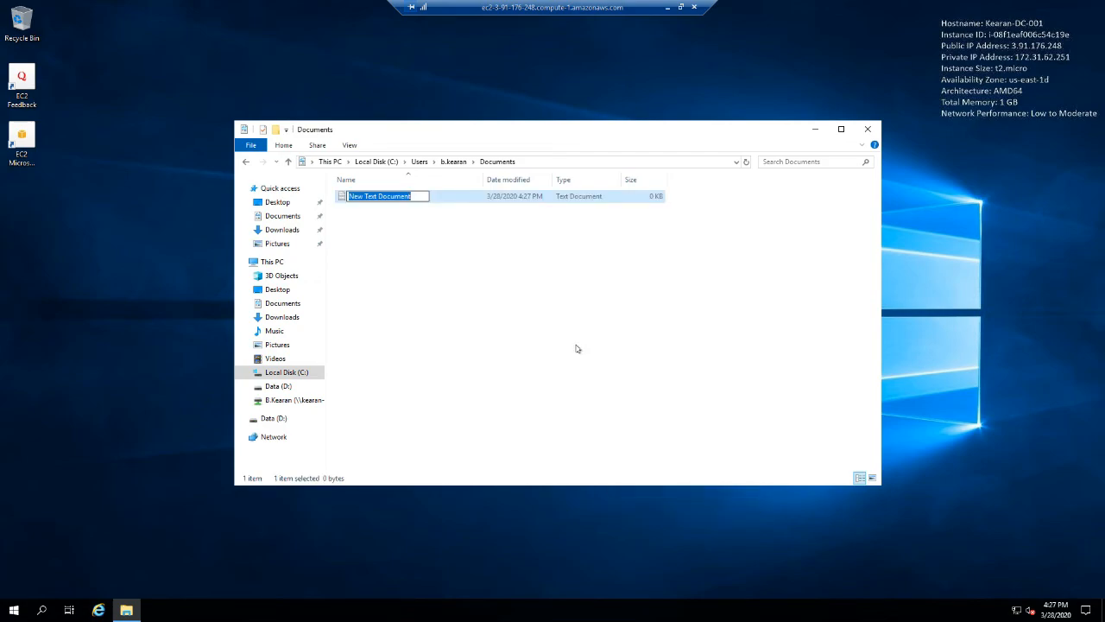
{"action": "type", "text": "B"}
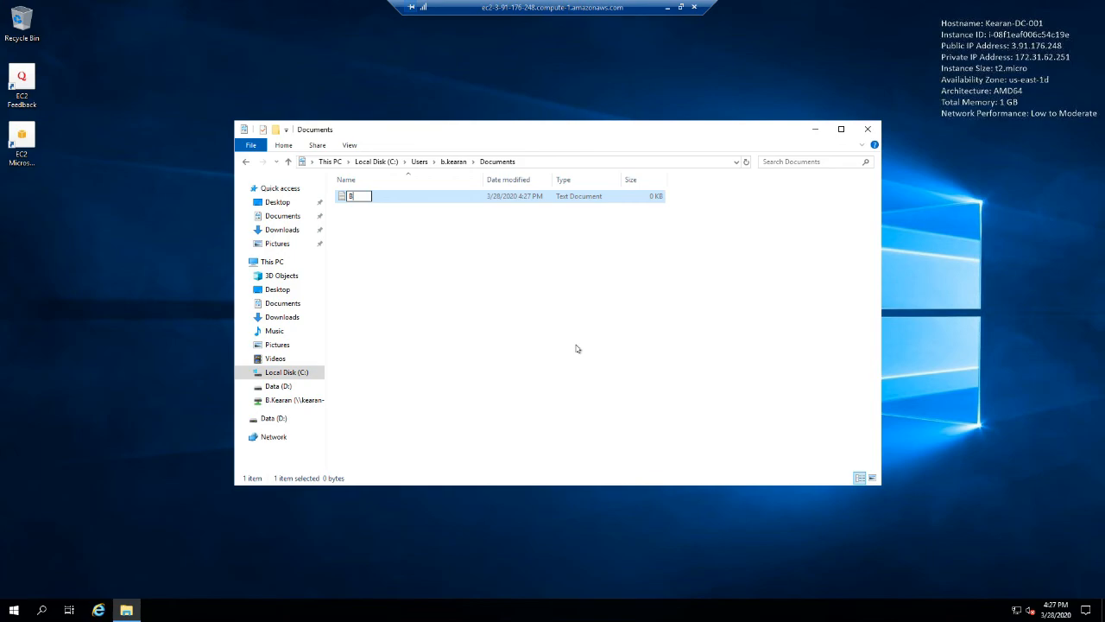
{"action": "type", "text": "K_Test"}
{"action": "key", "text": "Return"}
{"action": "left_click", "coordinate": [554, 330]}
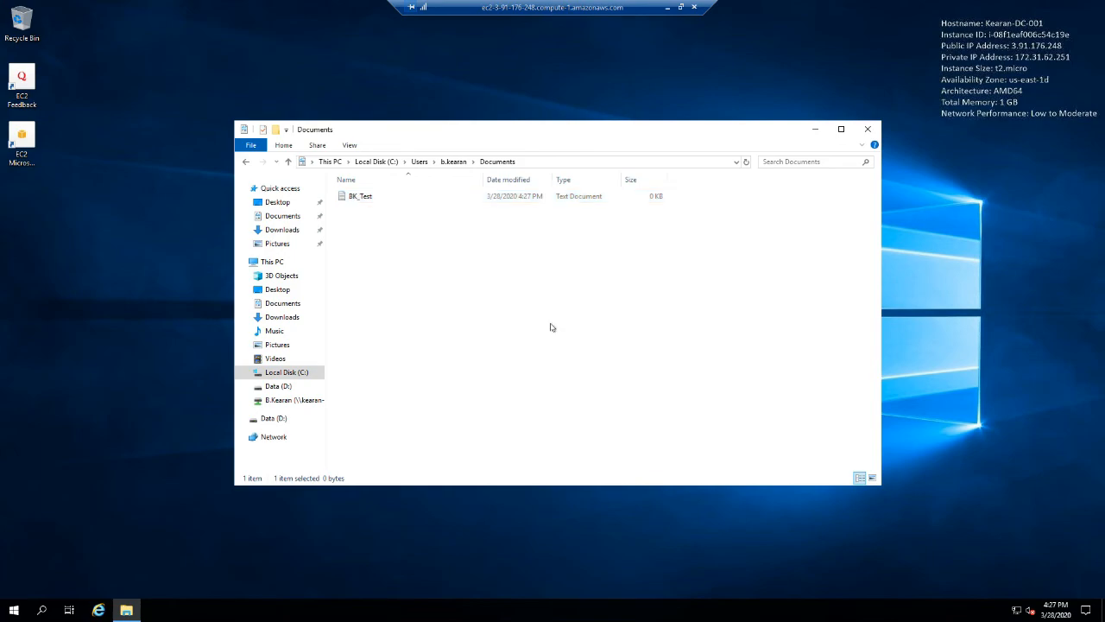
{"action": "left_click", "coordinate": [869, 130]}
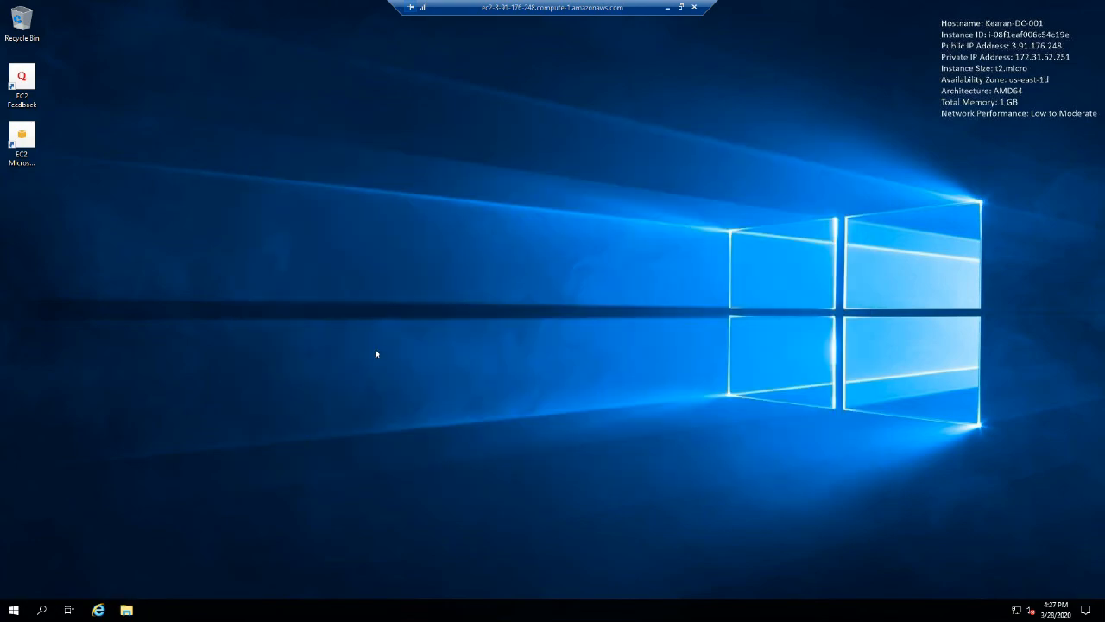
- Sign the test user out of Windows so that folder redirection can apply at the next sign-in
{"action": "left_click", "coordinate": [11, 610]}
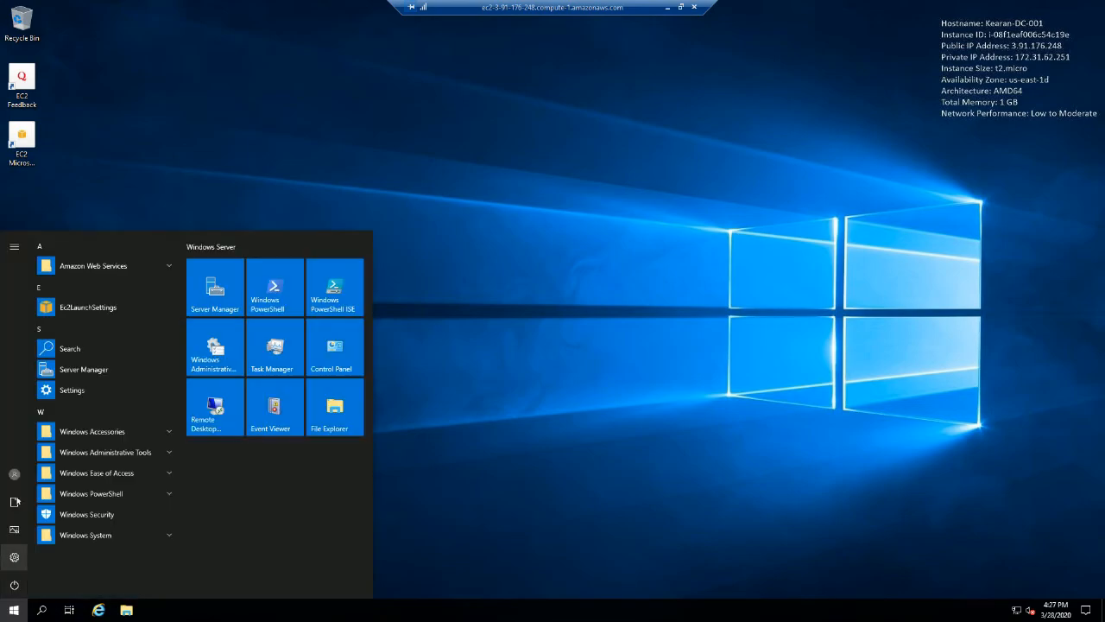
{"action": "left_click", "coordinate": [14, 475]}
{"action": "left_click", "coordinate": [19, 443]}
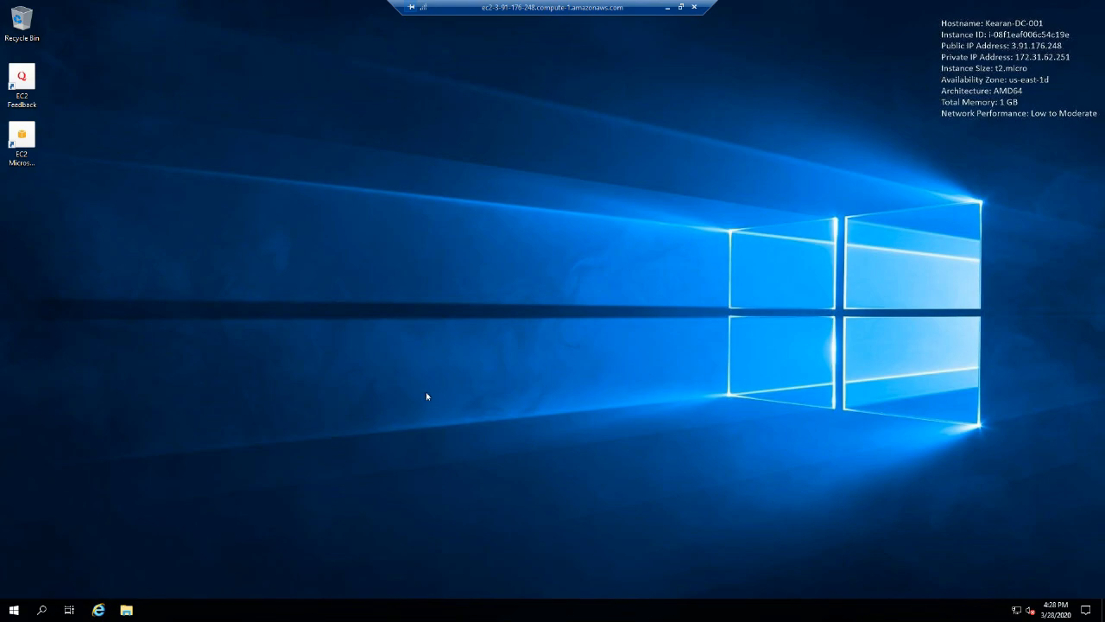
- Check the user's Documents folder and the local profile folder under C:\Users for redirected content
{"action": "left_click", "coordinate": [126, 610]}
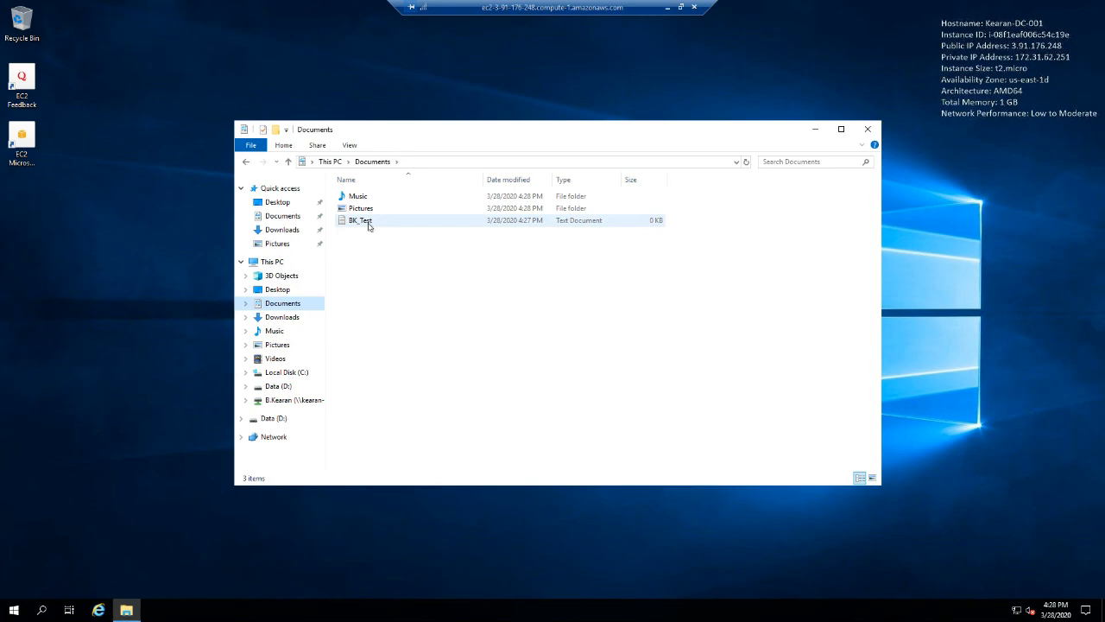
{"action": "left_click", "coordinate": [287, 372]}
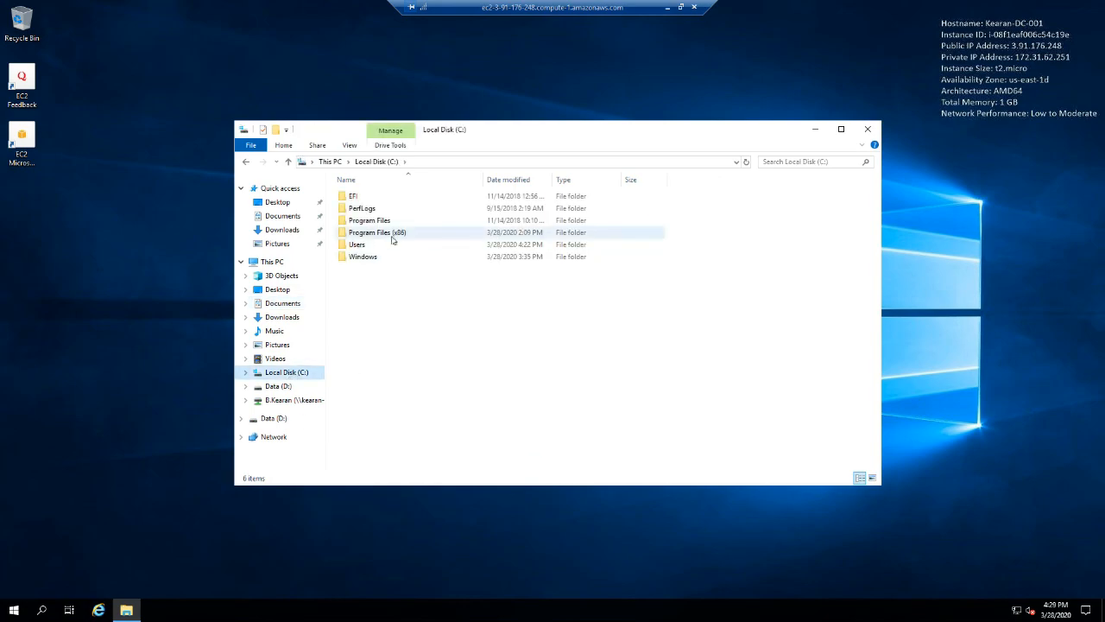
{"action": "double_click", "coordinate": [363, 243]}
{"action": "double_click", "coordinate": [370, 211]}
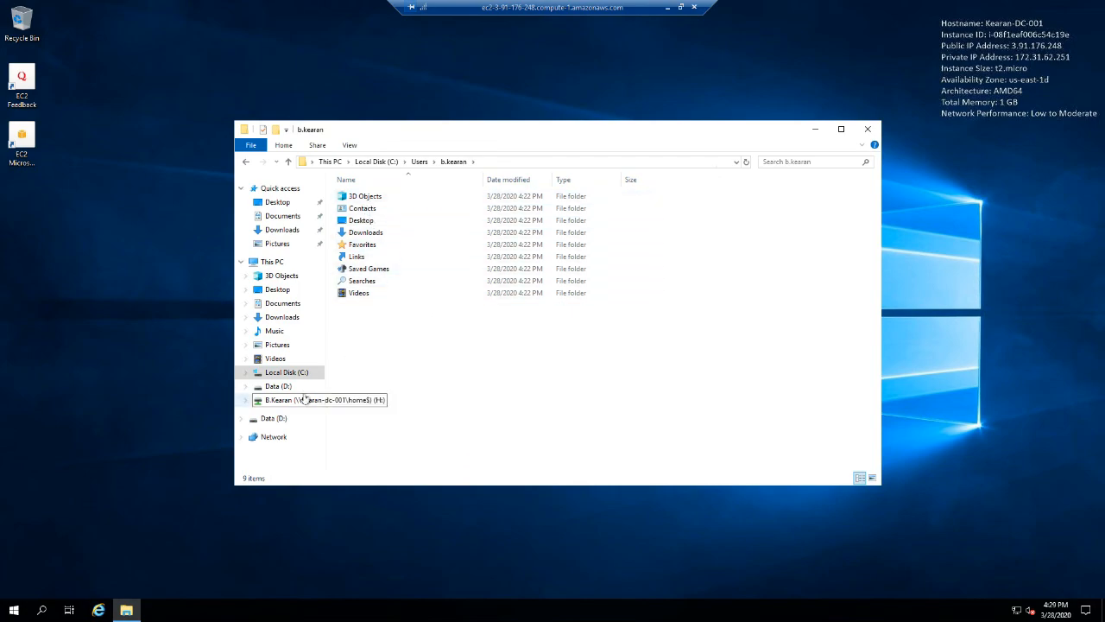
- Inspect the user's redirected Documents folder under D:\KearanCo\FolderRedirection and close File Explorer
{"action": "left_click", "coordinate": [278, 386]}
{"action": "left_click", "coordinate": [366, 200]}
{"action": "double_click", "coordinate": [366, 200]}
{"action": "double_click", "coordinate": [366, 201]}
{"action": "double_click", "coordinate": [364, 201]}
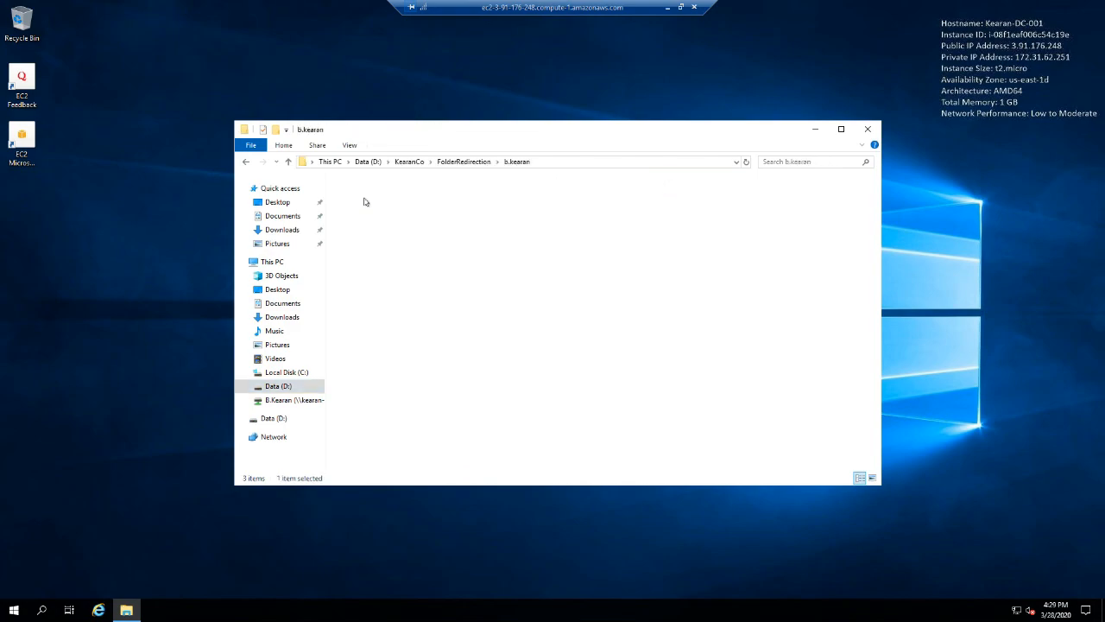
{"action": "double_click", "coordinate": [365, 201]}
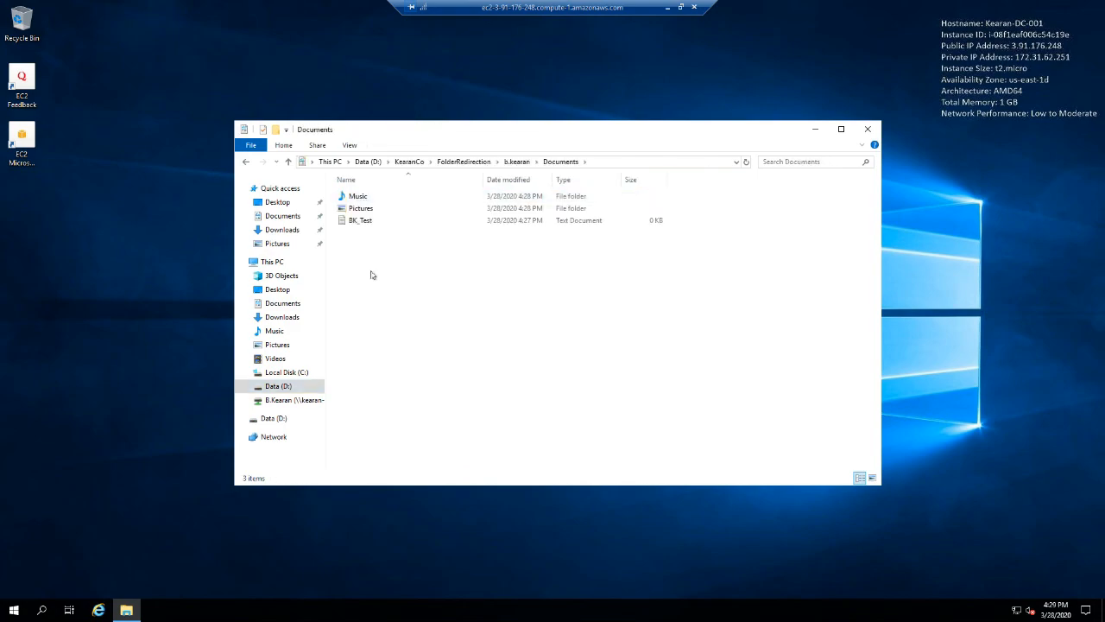
{"action": "left_click", "coordinate": [868, 132]}
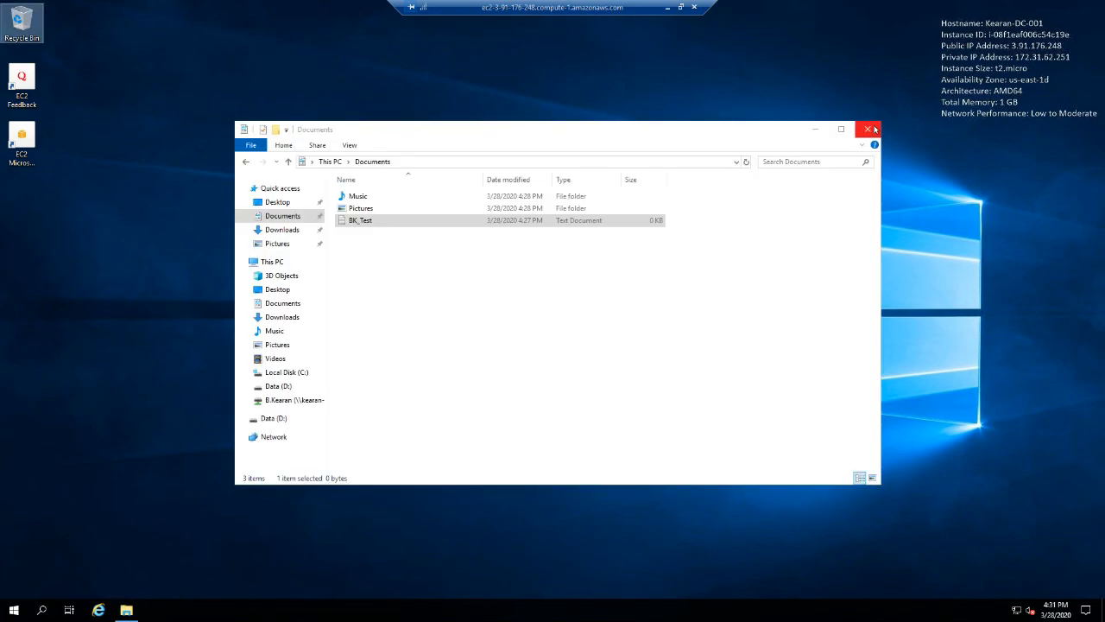
{"action": "left_click", "coordinate": [874, 129]}
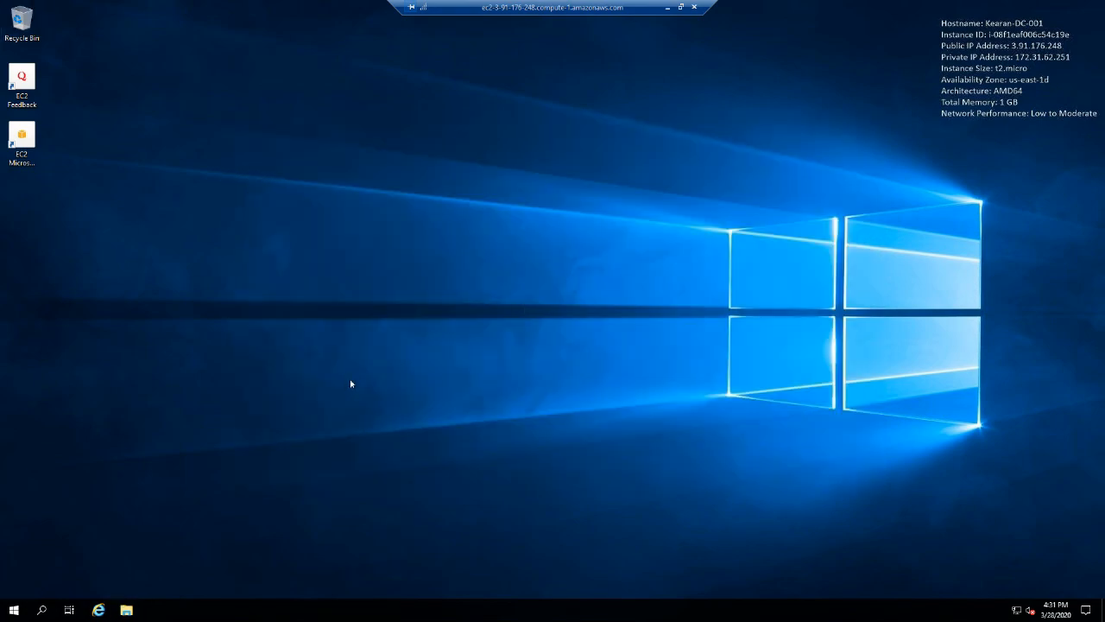